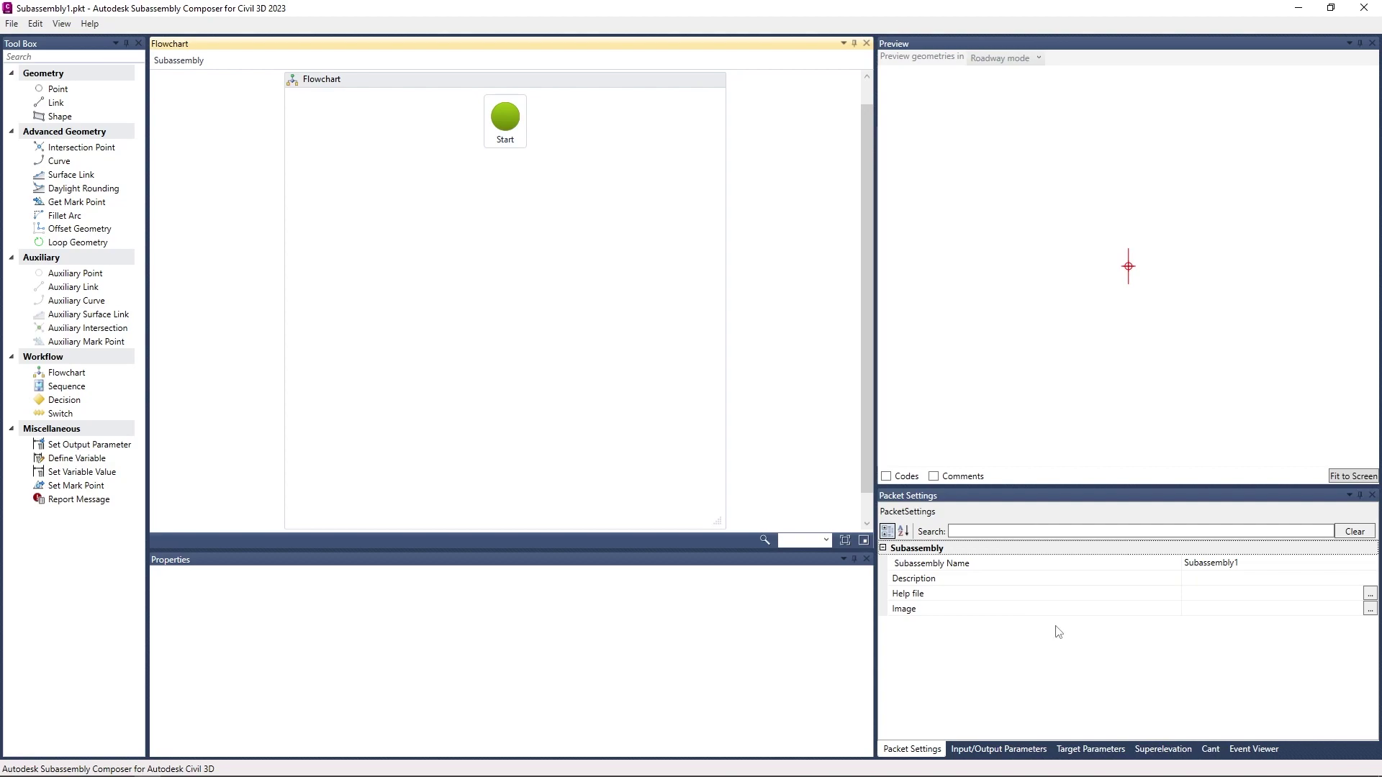
# Step: Browse the Input/Output, Target, Superelevation, Cant and Event Viewer panels, then return to Packet Settings
pyautogui.click(999, 749)
pyautogui.click(1090, 752)
pyautogui.click(1162, 749)
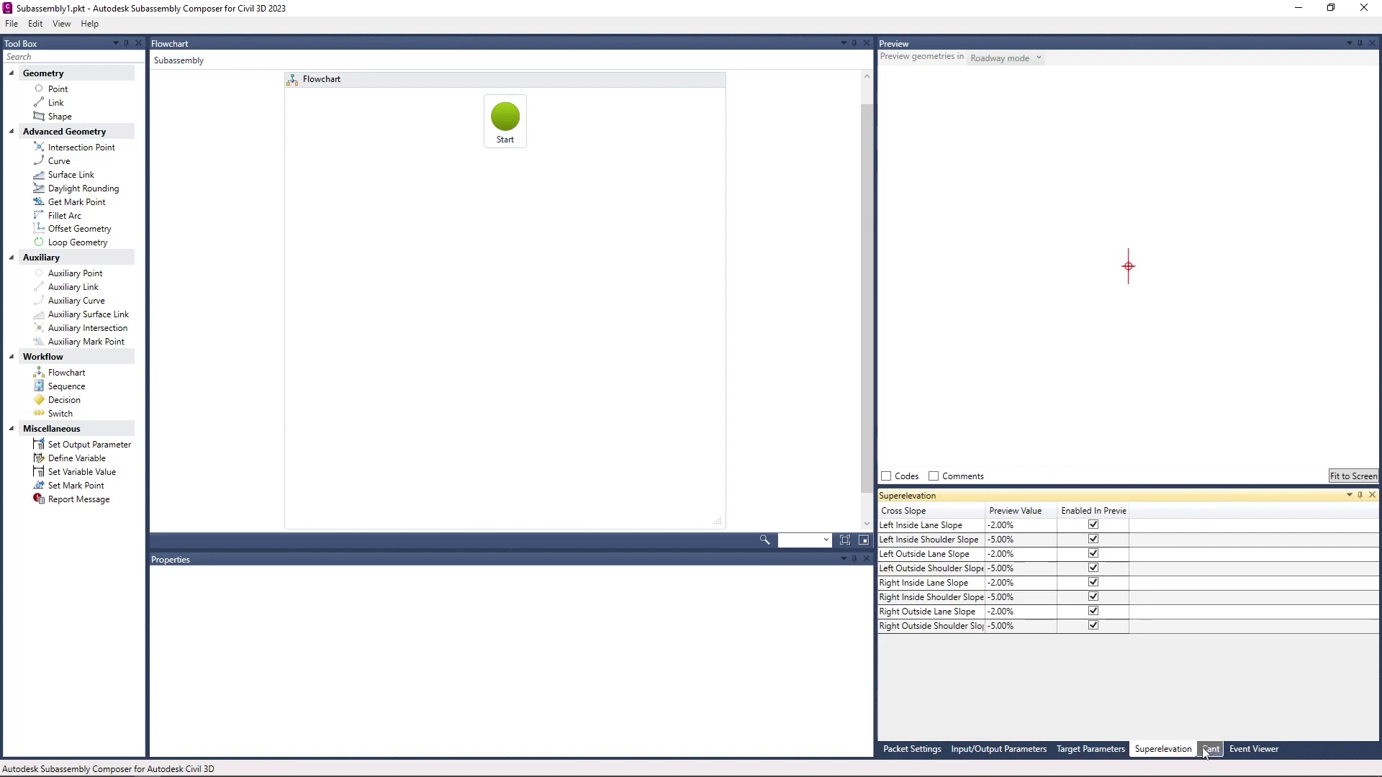
pyautogui.click(1210, 749)
pyautogui.click(1253, 749)
pyautogui.click(928, 752)
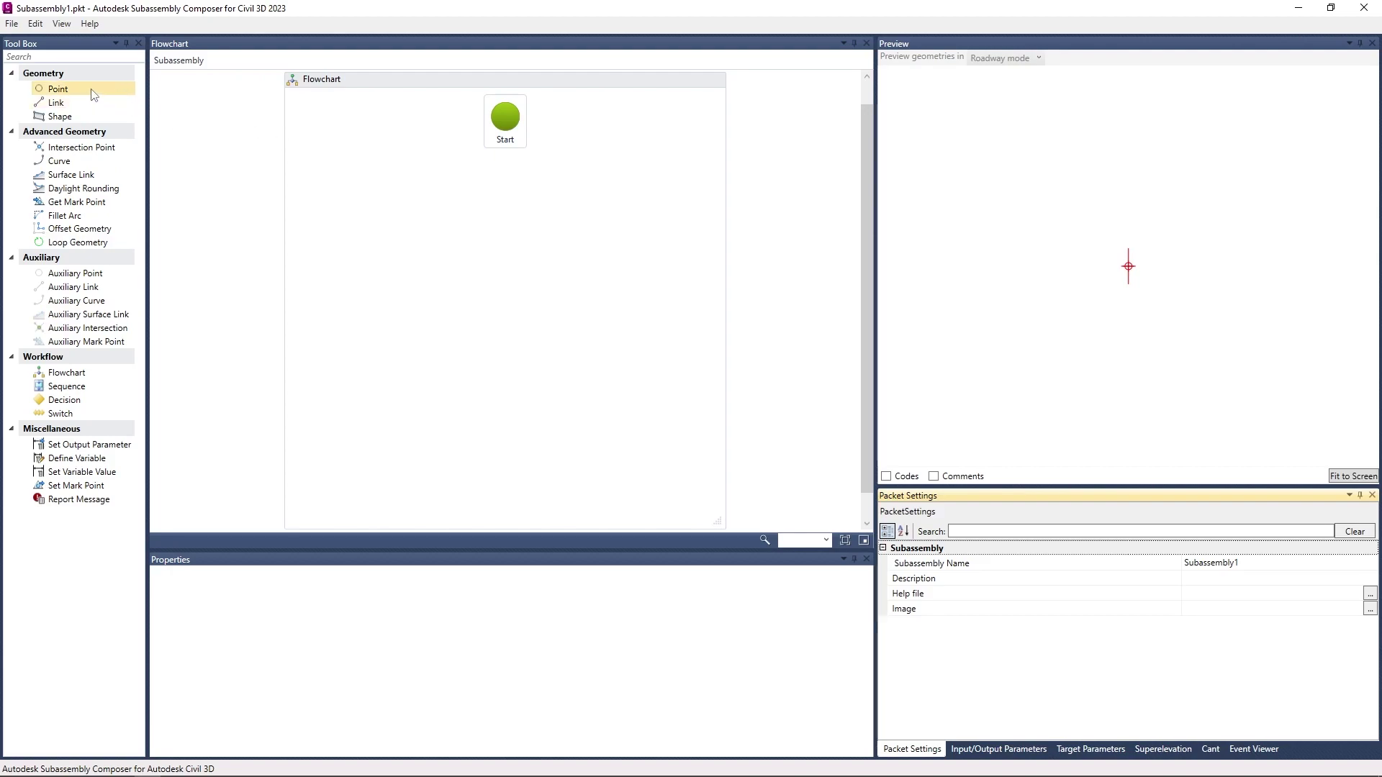
# Step: Drop a Point from Geometry below Start to create P1, then select it
pyautogui.moveTo(92, 91); pyautogui.dragTo(518, 215)
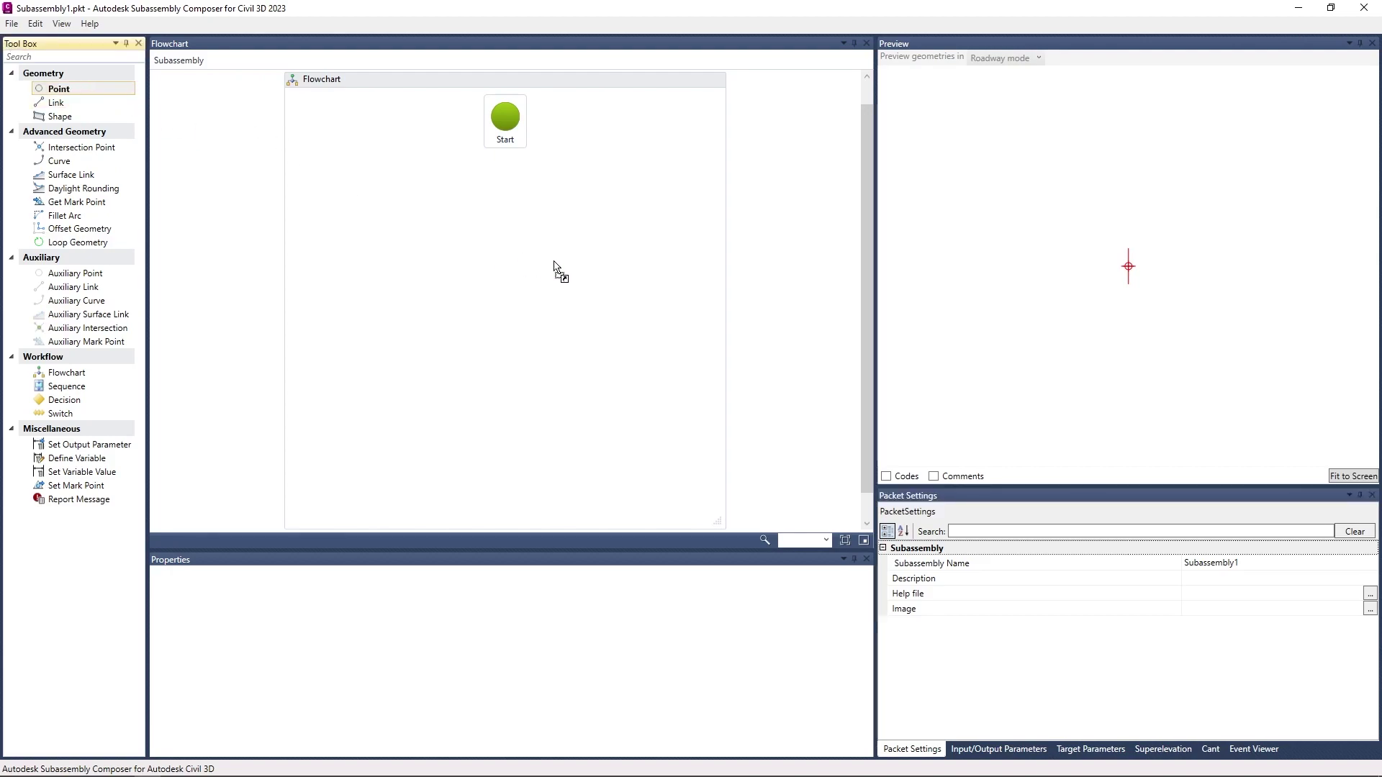
pyautogui.rightClick(518, 216)
pyautogui.click(330, 204)
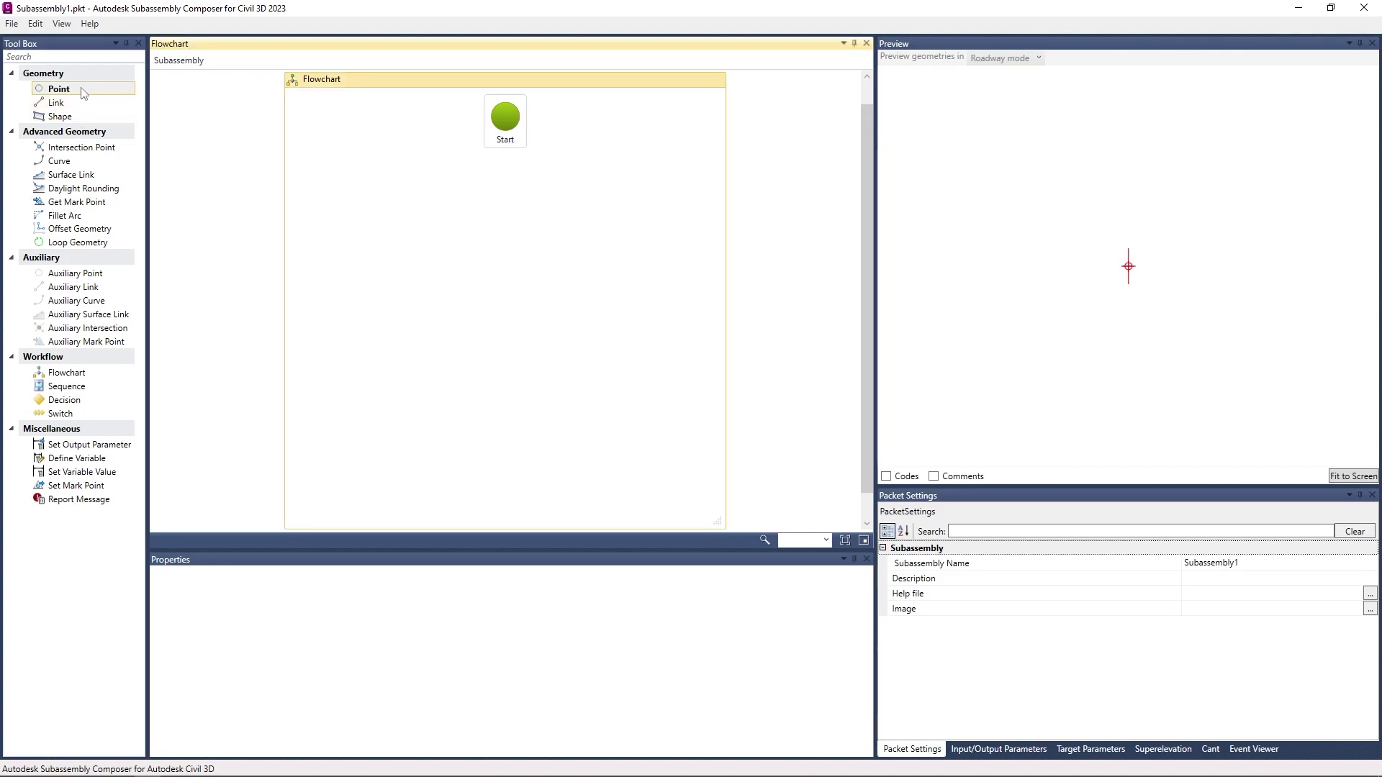
pyautogui.moveTo(85, 92)
pyautogui.mouseDown()
pyautogui.moveTo(136, 101)
pyautogui.moveTo(191, 136)
pyautogui.mouseUp()
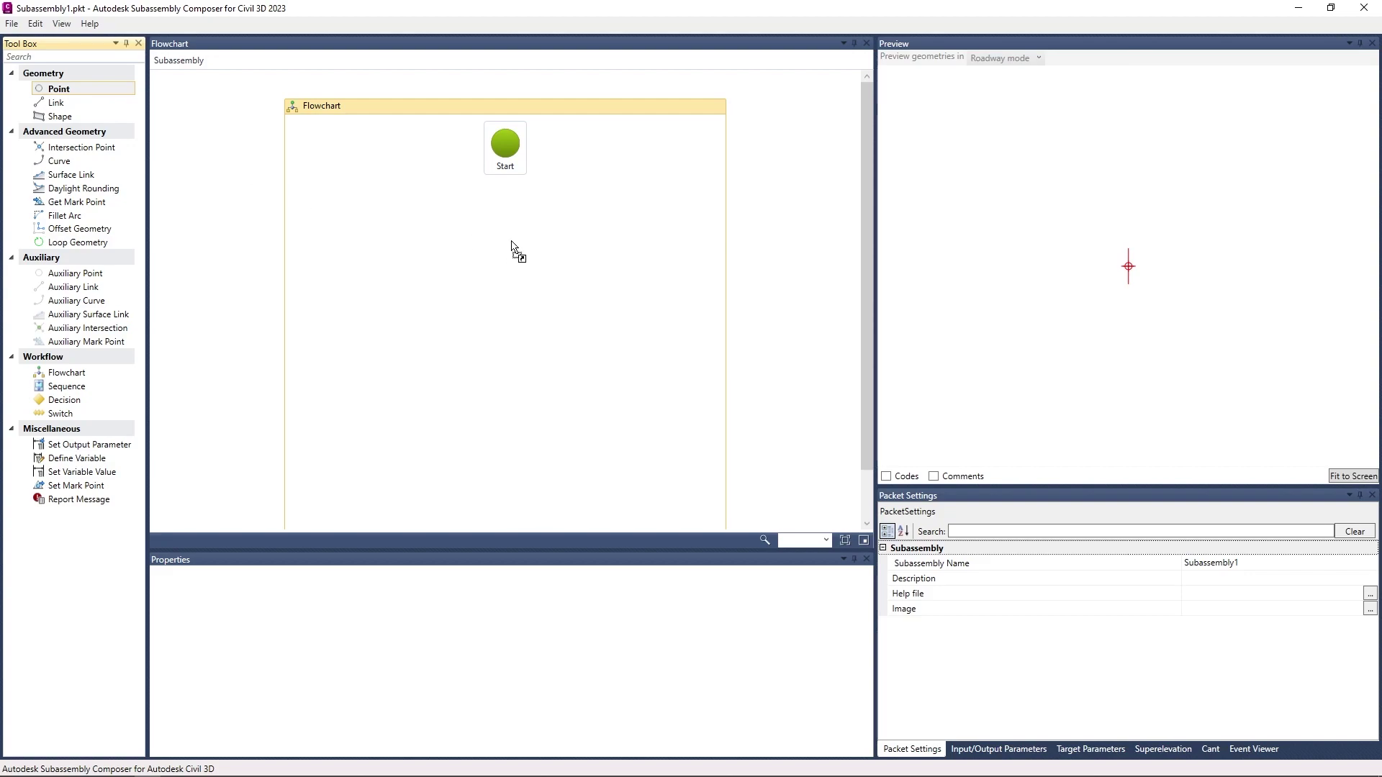
pyautogui.moveTo(191, 136); pyautogui.dragTo(513, 232)
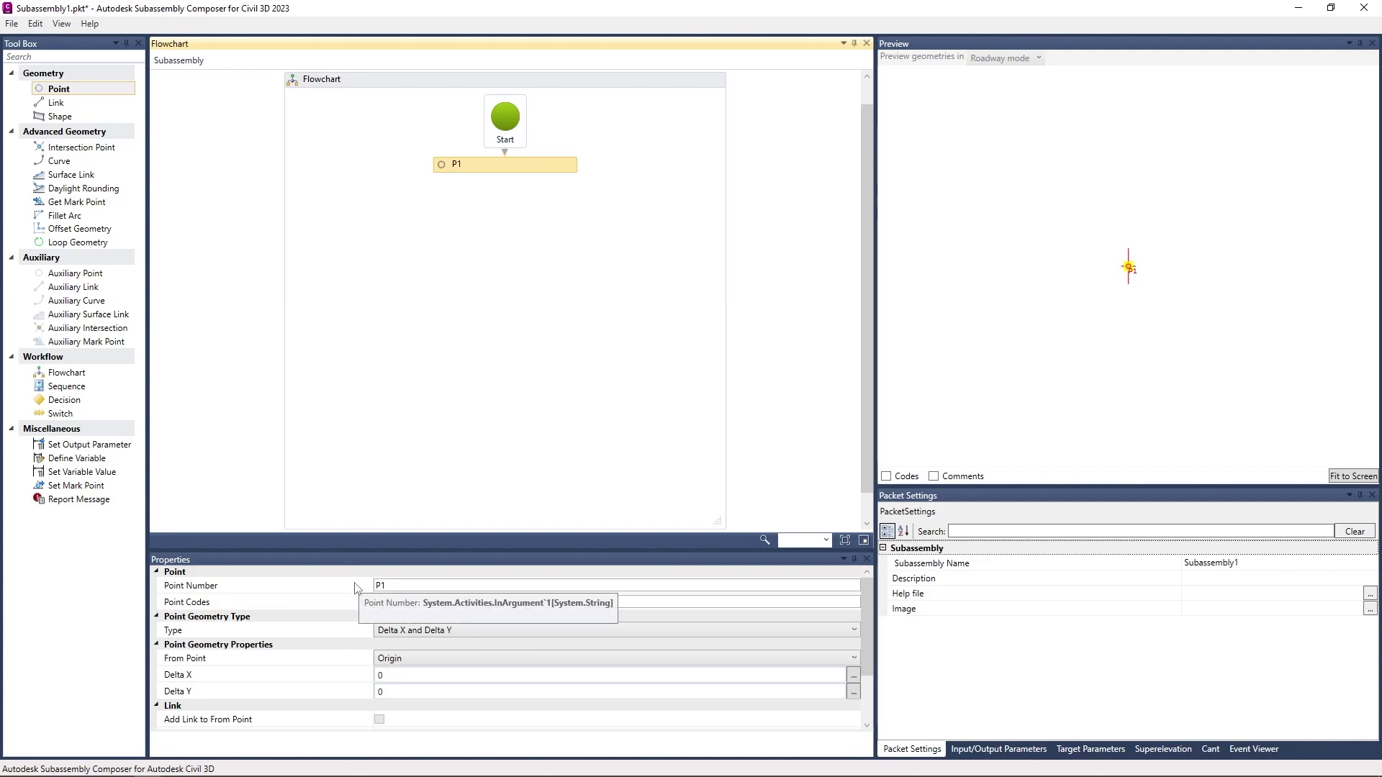
pyautogui.moveTo(190, 585)
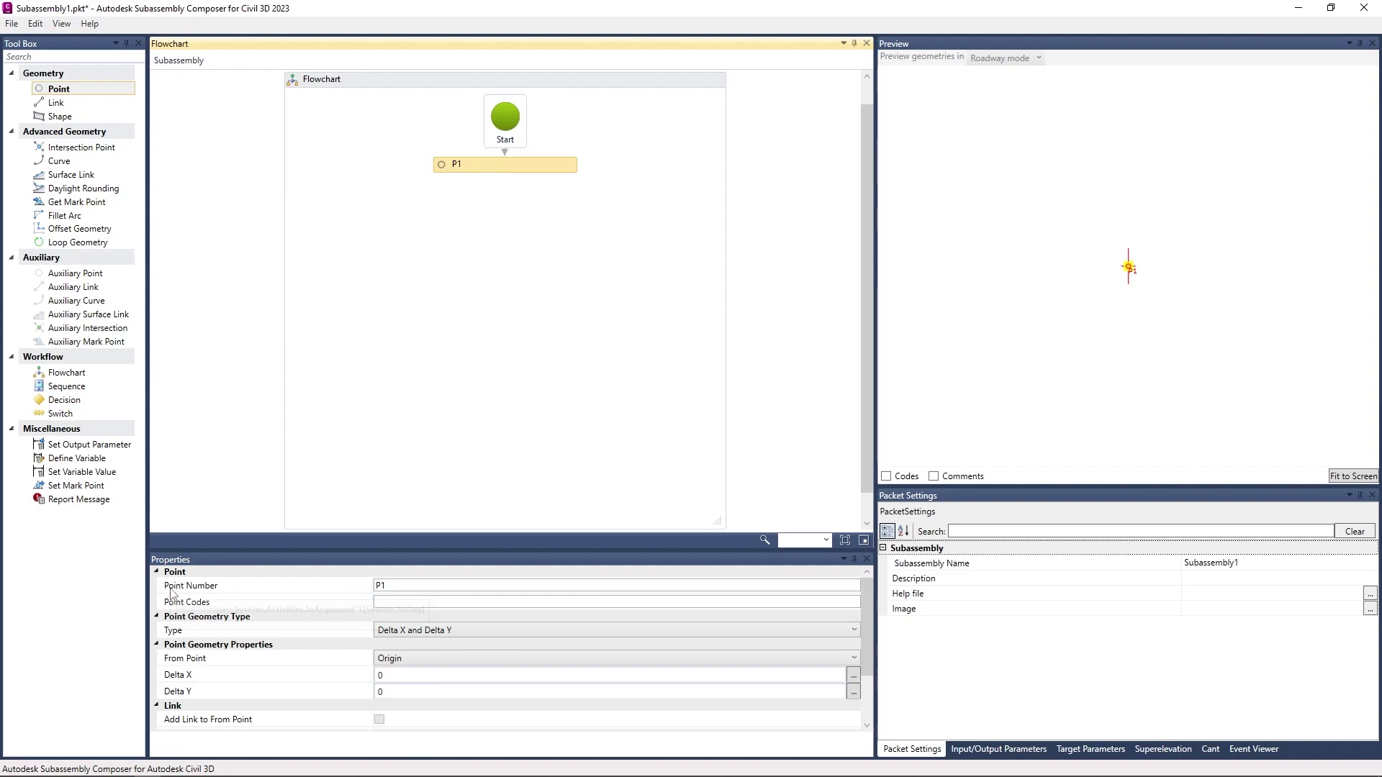
pyautogui.click(444, 590)
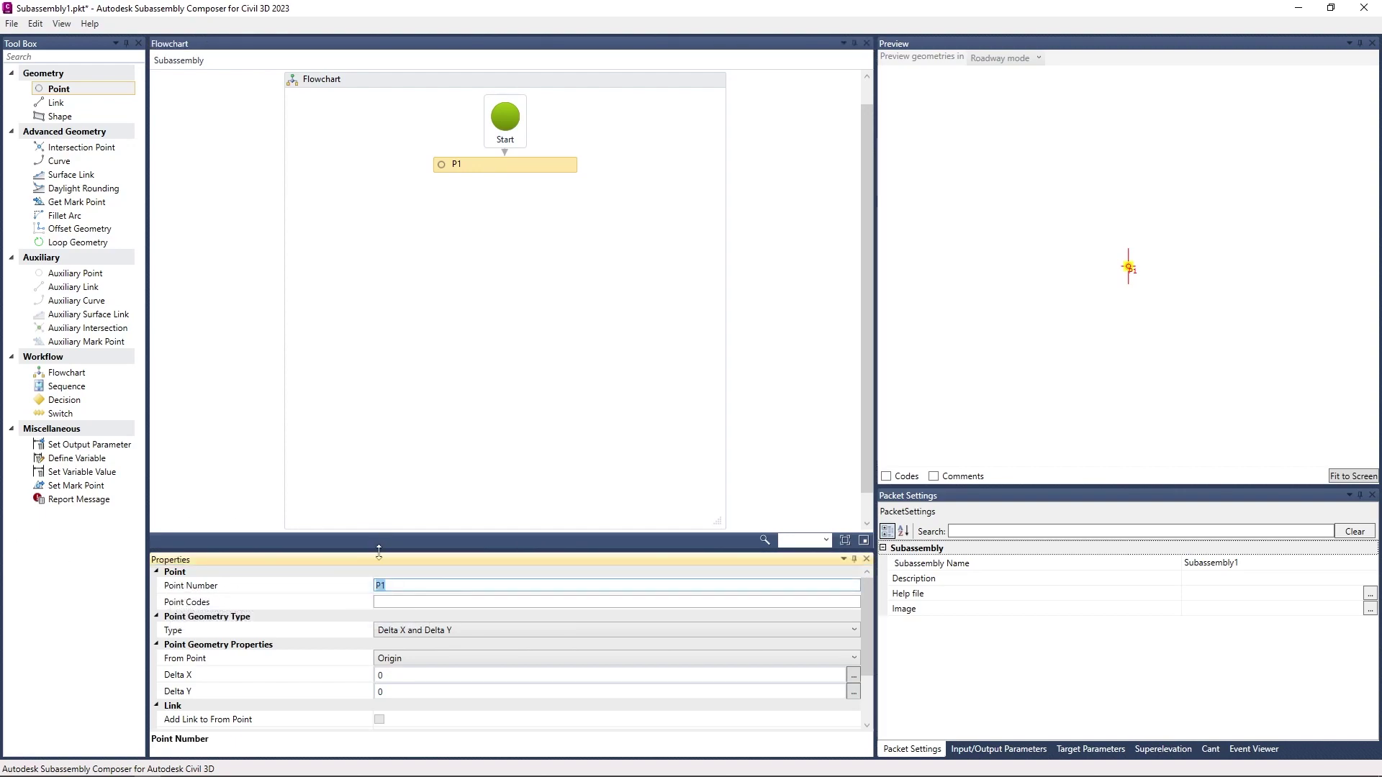
pyautogui.click(430, 432)
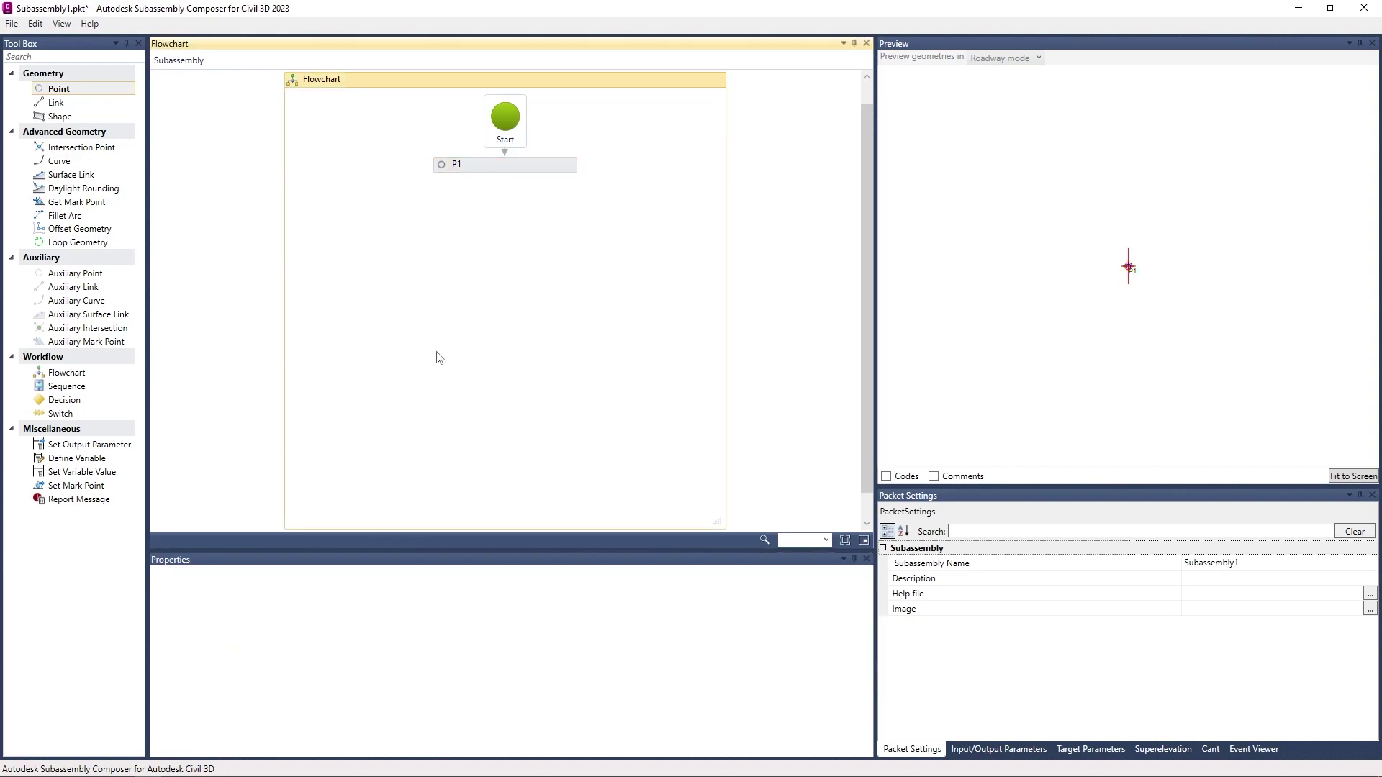
pyautogui.click(536, 173)
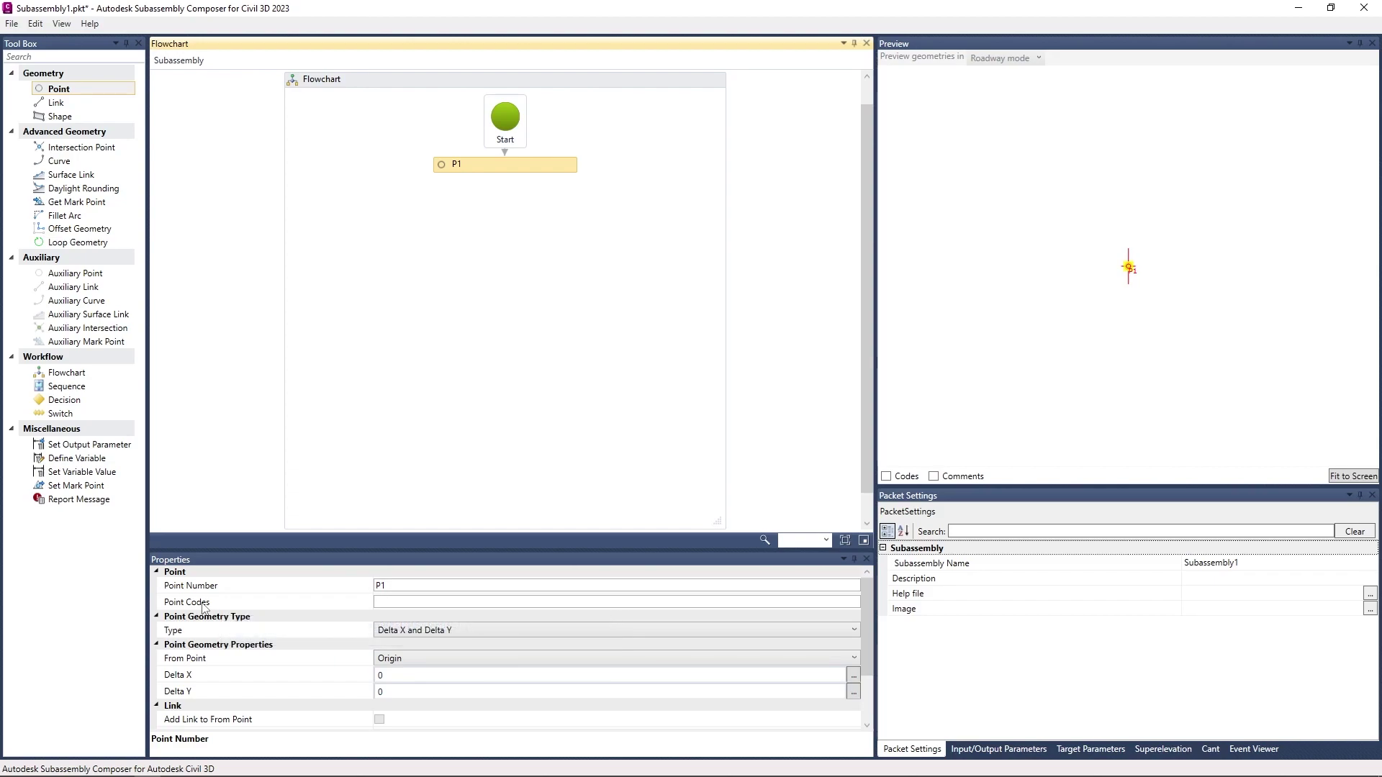
# Step: Switch P1's geometry type from Delta X and Delta Y to Angle and Delta X
pyautogui.scroll(-2, 262, 585)
pyautogui.scroll(2, 262, 585)
pyautogui.click(495, 630)
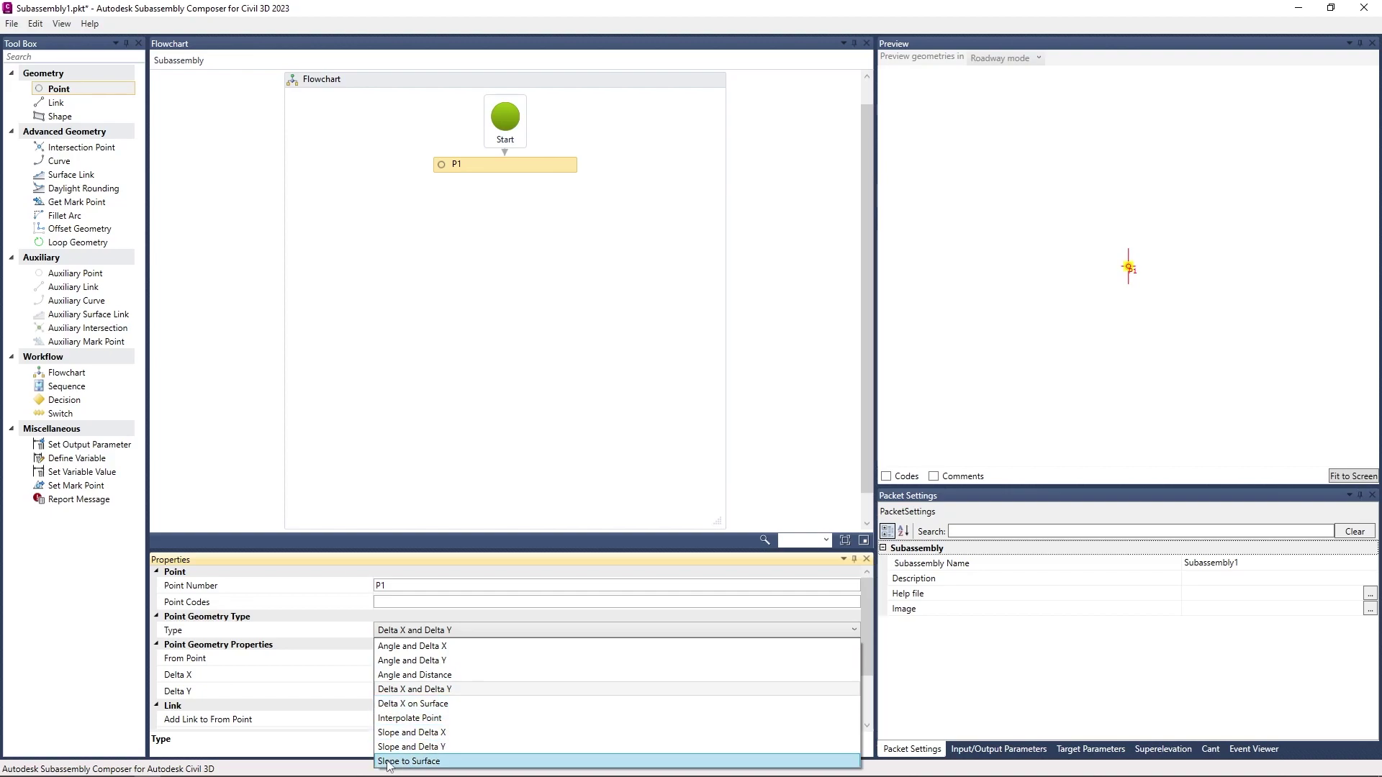
pyautogui.click(428, 646)
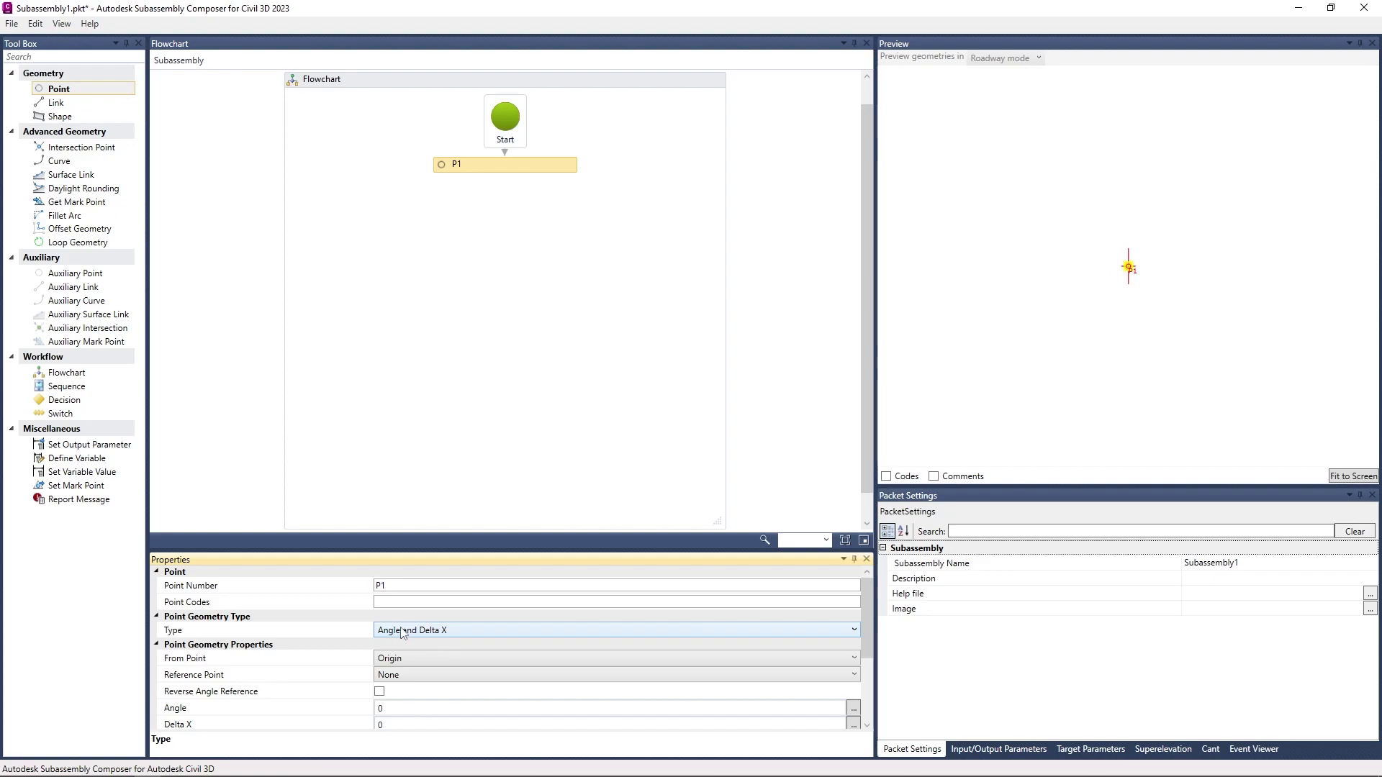
pyautogui.click(403, 630)
pyautogui.click(335, 640)
pyautogui.scroll(-2, 330, 689)
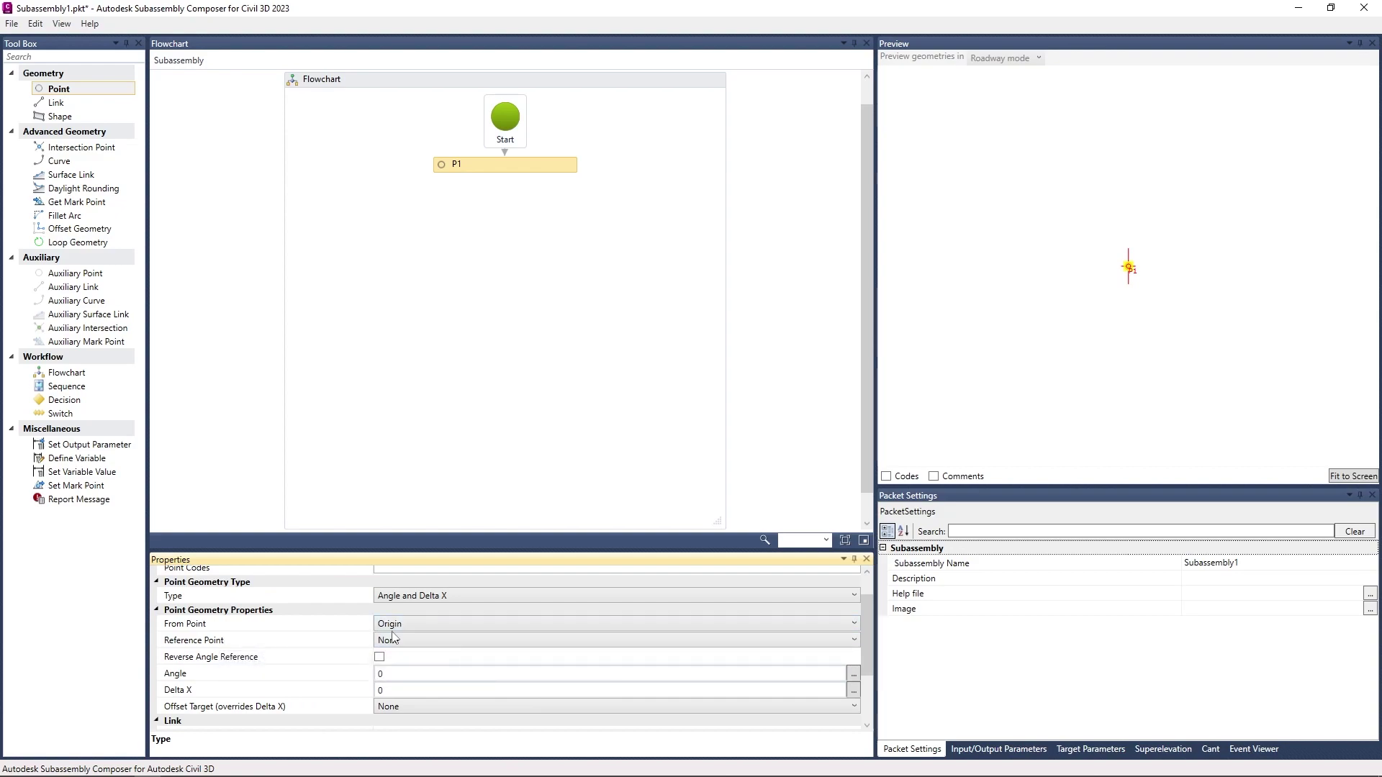
pyautogui.click(456, 355)
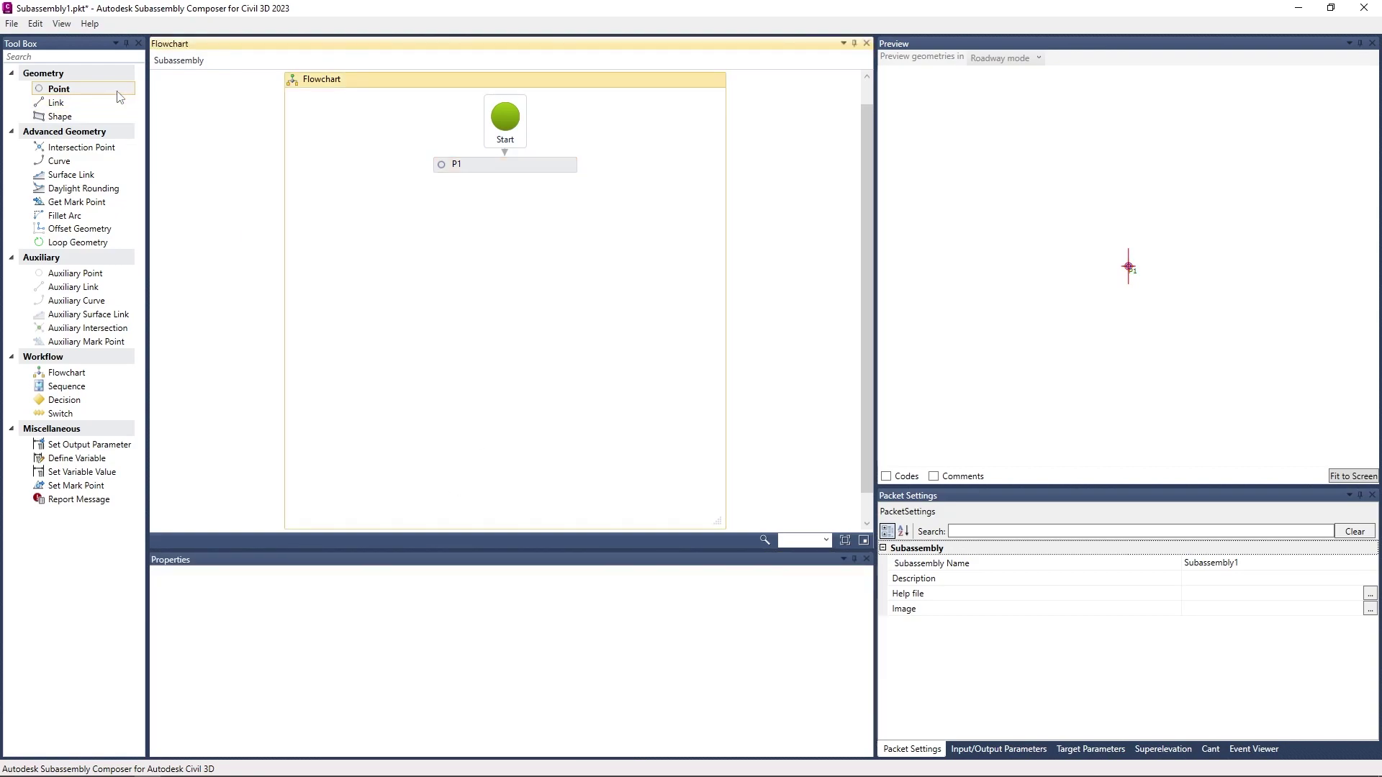
# Step: Add P2 below P1 as an Angle and Delta X point from Origin, referenced to P1
pyautogui.moveTo(119, 91)
pyautogui.mouseDown()
pyautogui.moveTo(516, 270)
pyautogui.moveTo(502, 246)
pyautogui.mouseUp()
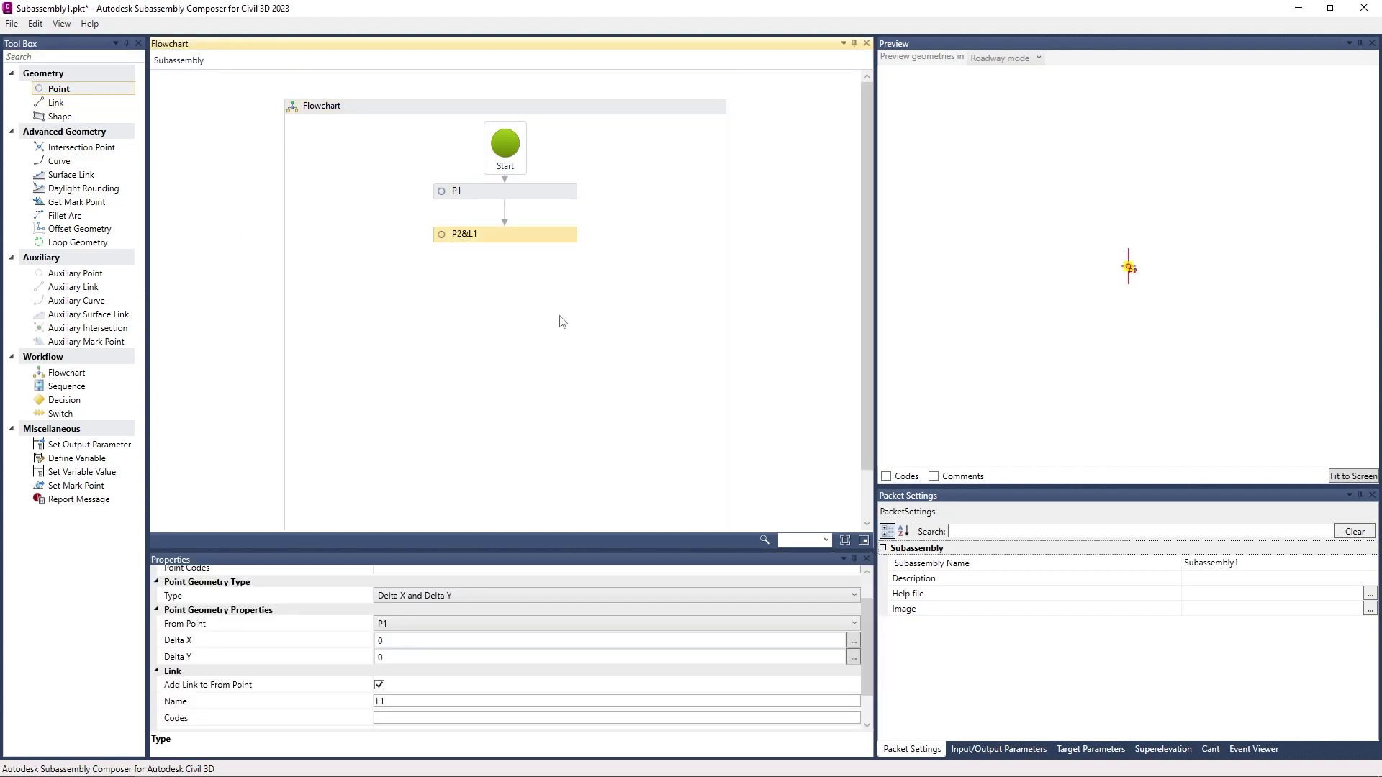
pyautogui.click(423, 595)
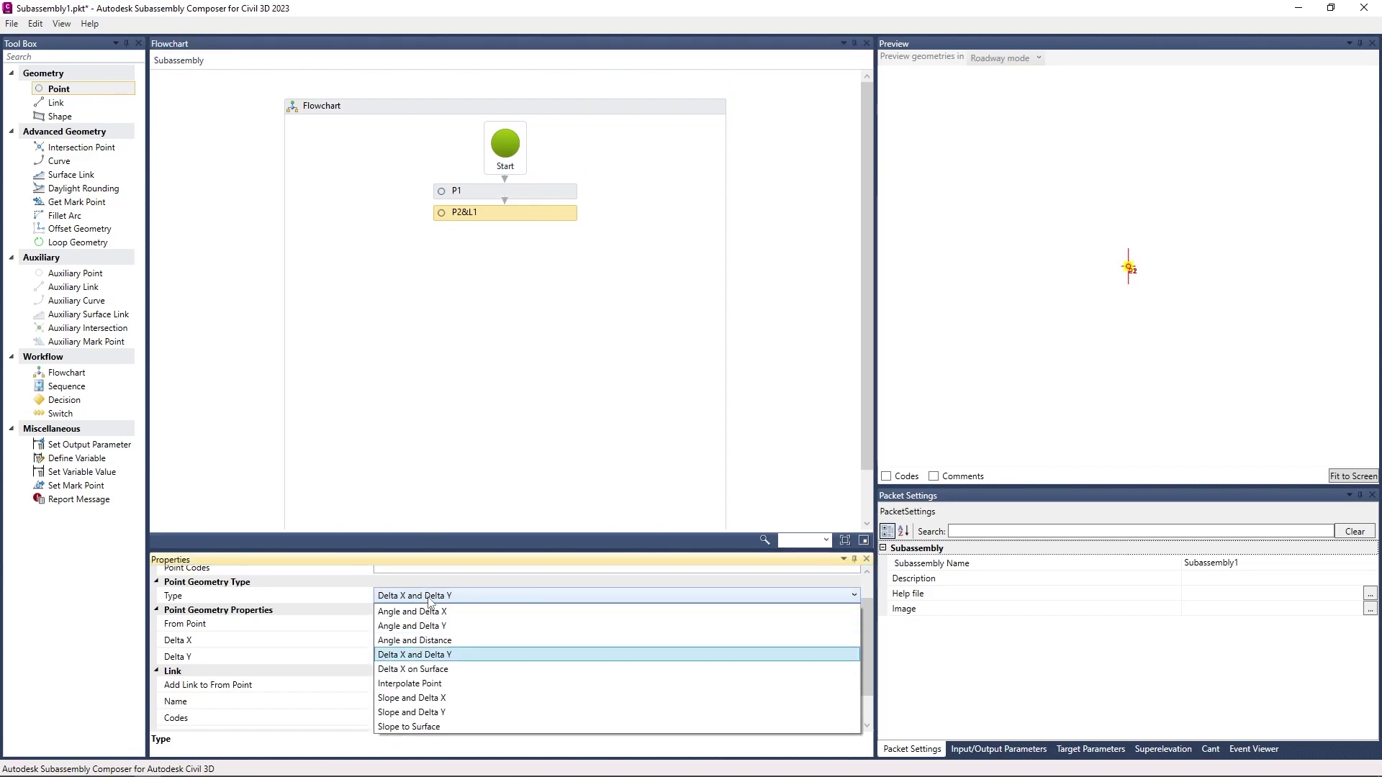
pyautogui.click(425, 612)
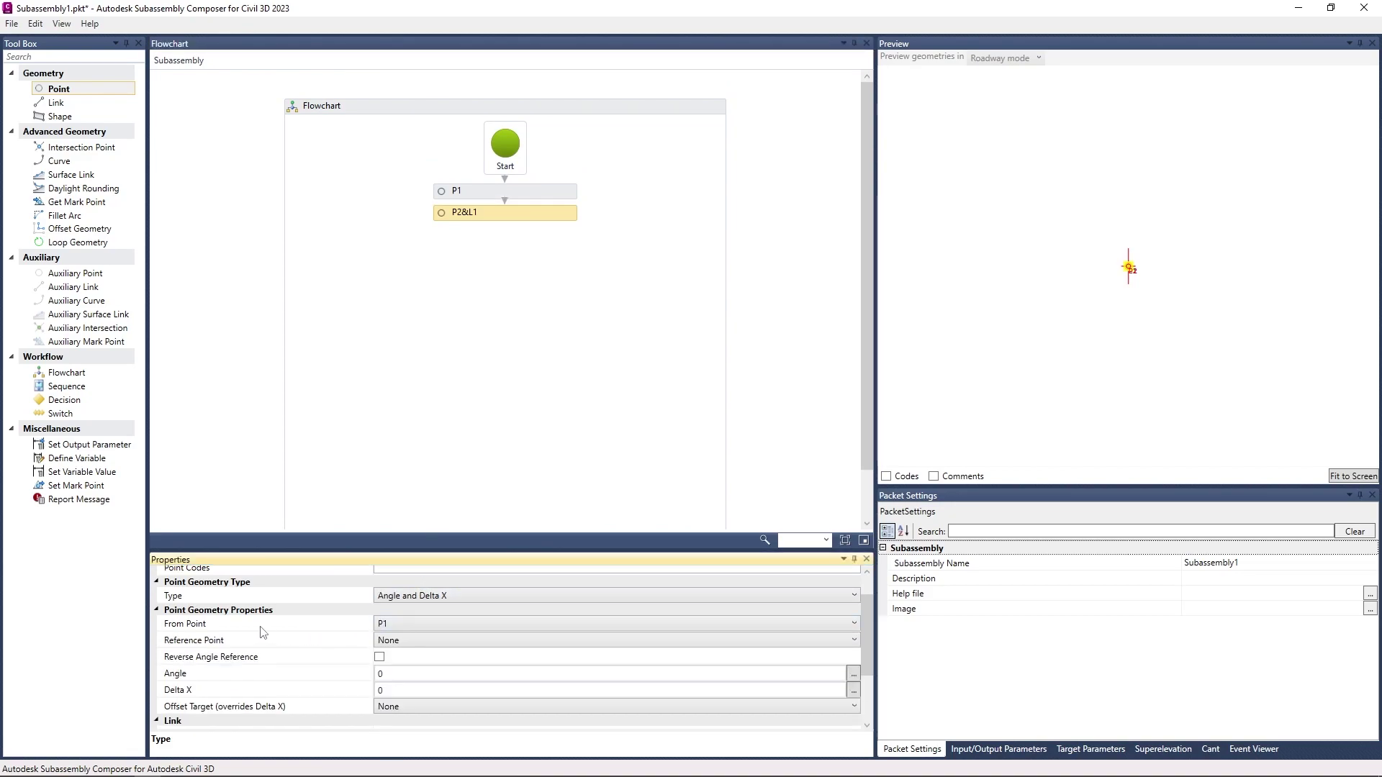
pyautogui.click(407, 624)
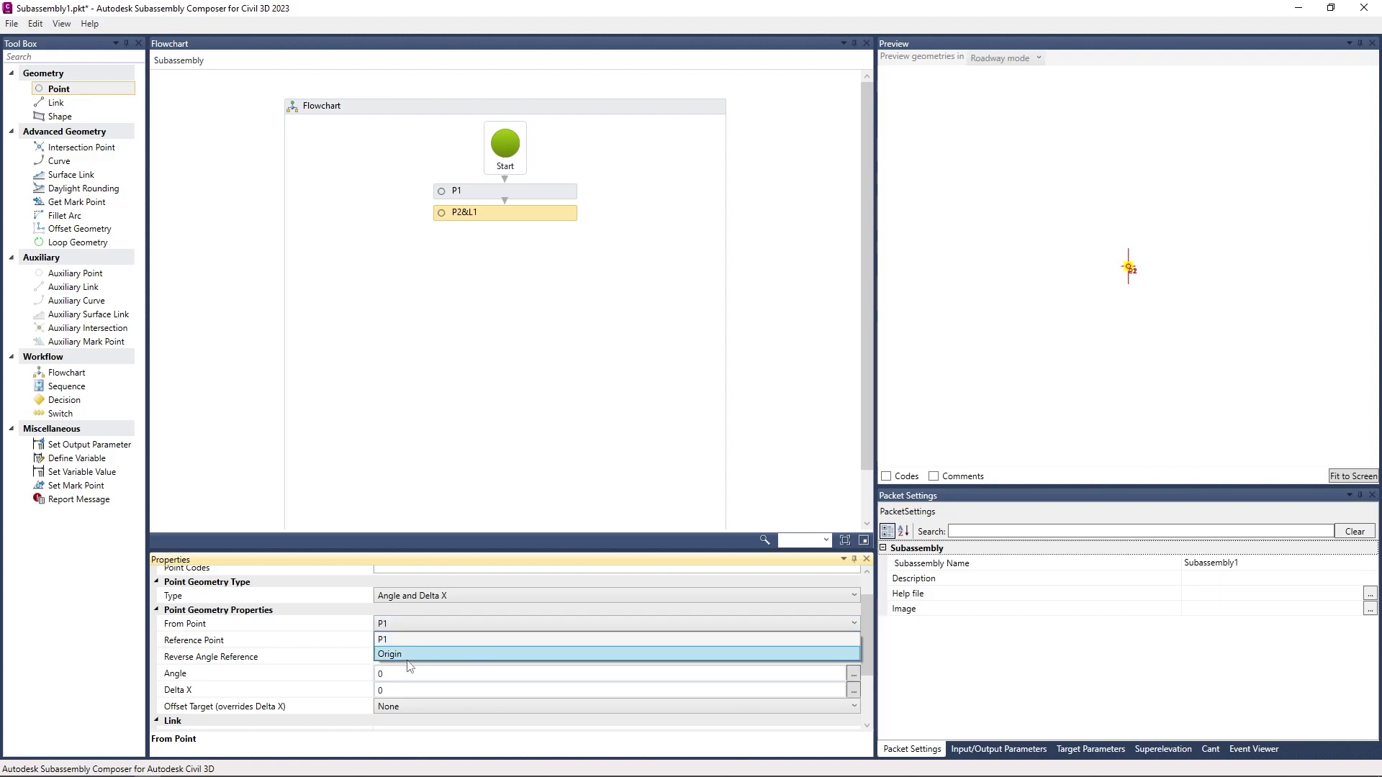
pyautogui.click(401, 647)
pyautogui.press('Escape')
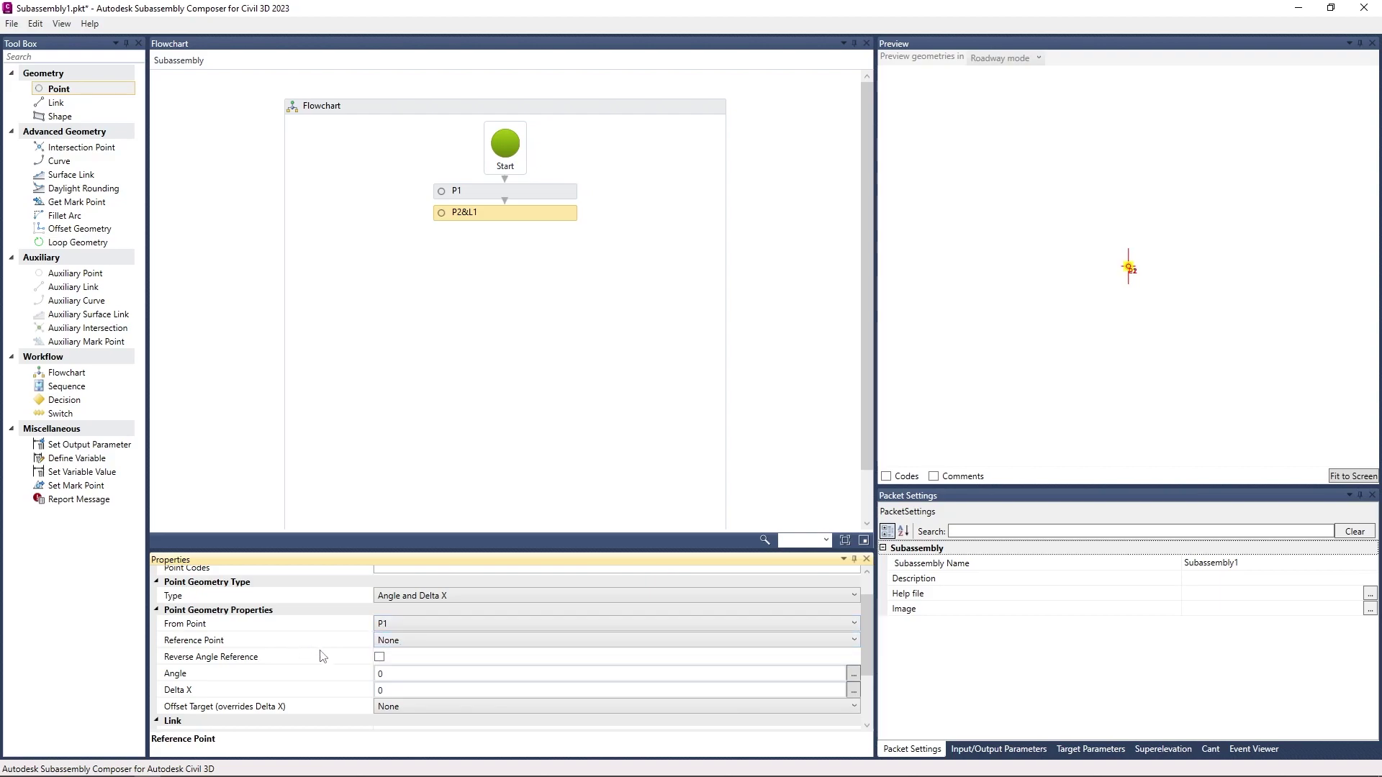
pyautogui.click(471, 640)
pyautogui.click(437, 663)
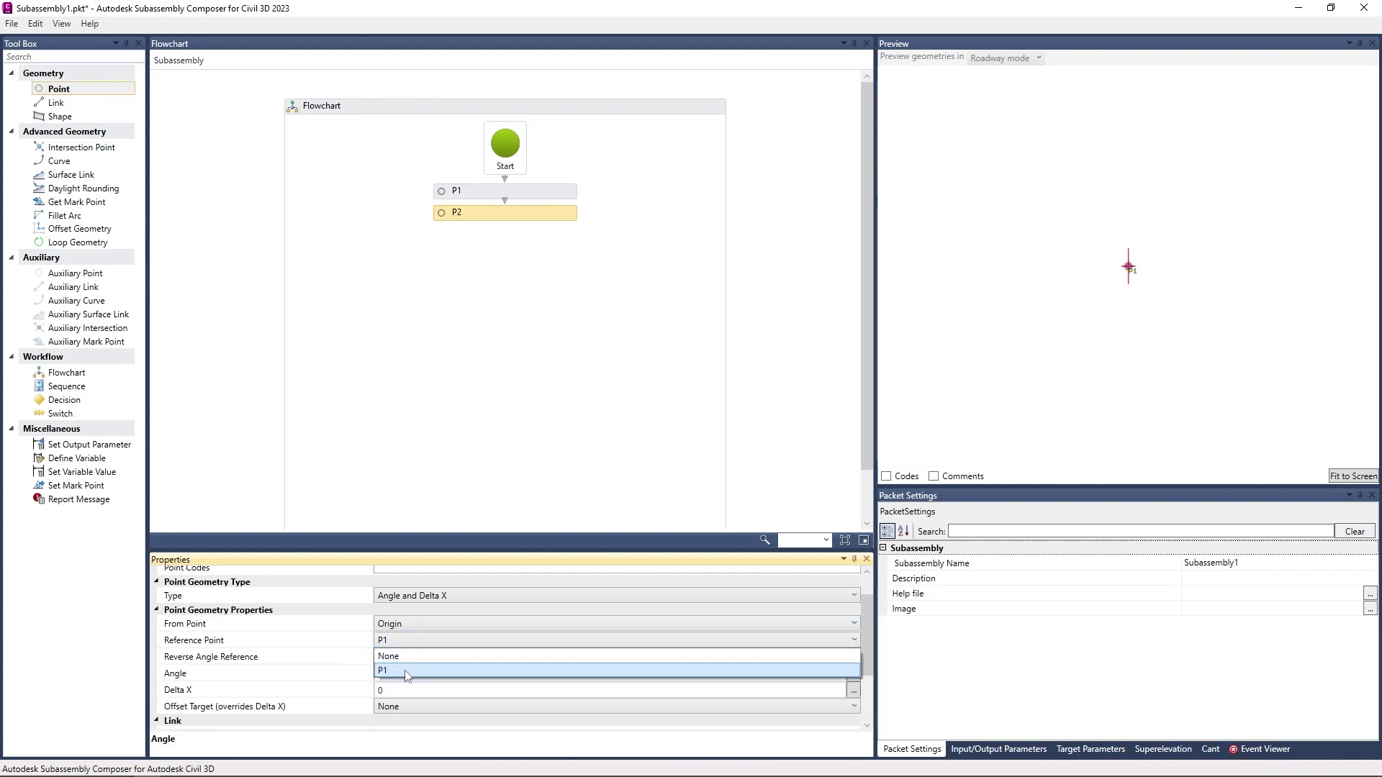
# Step: Give P2 angle 45 and Delta X 10, then check the event log for errors
pyautogui.scroll(-1, 325, 655)
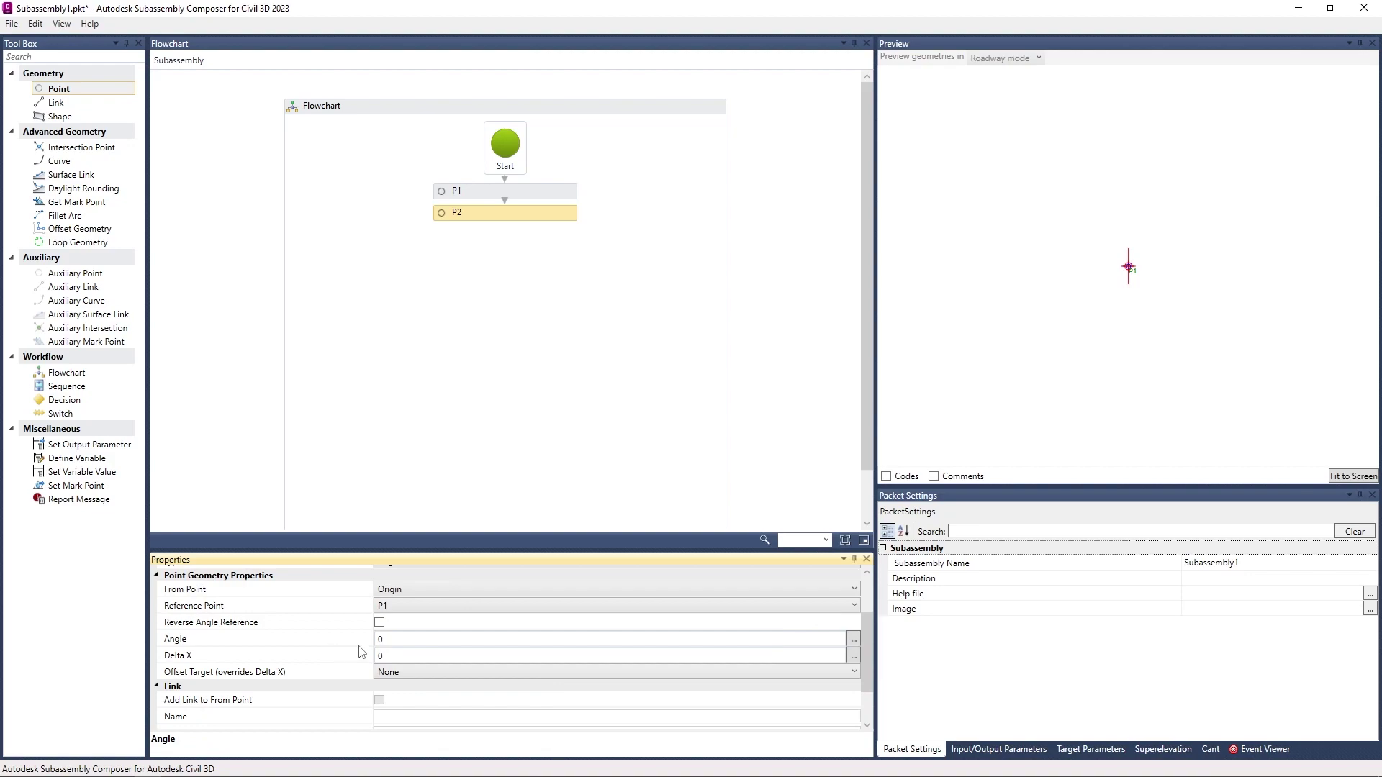
pyautogui.click(399, 639)
pyautogui.write('45')
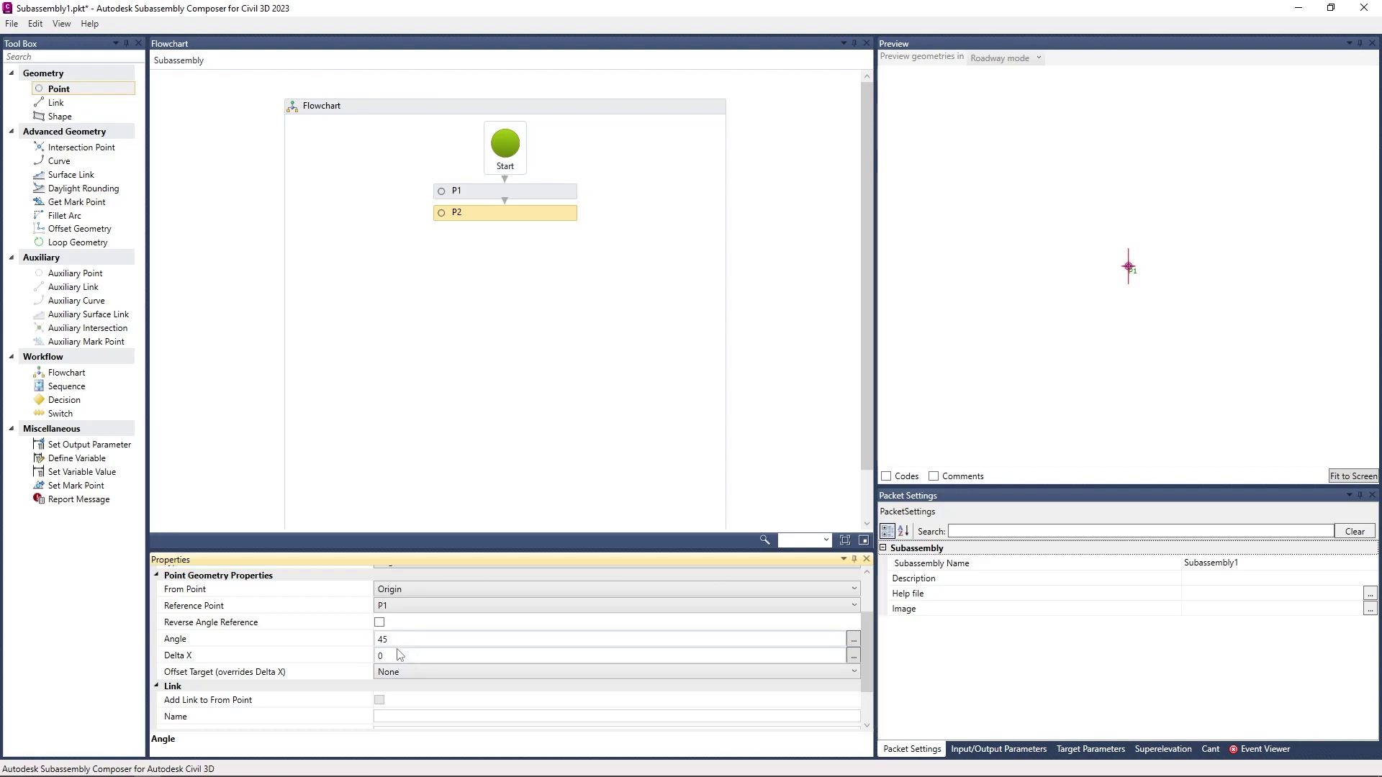
pyautogui.click(397, 656)
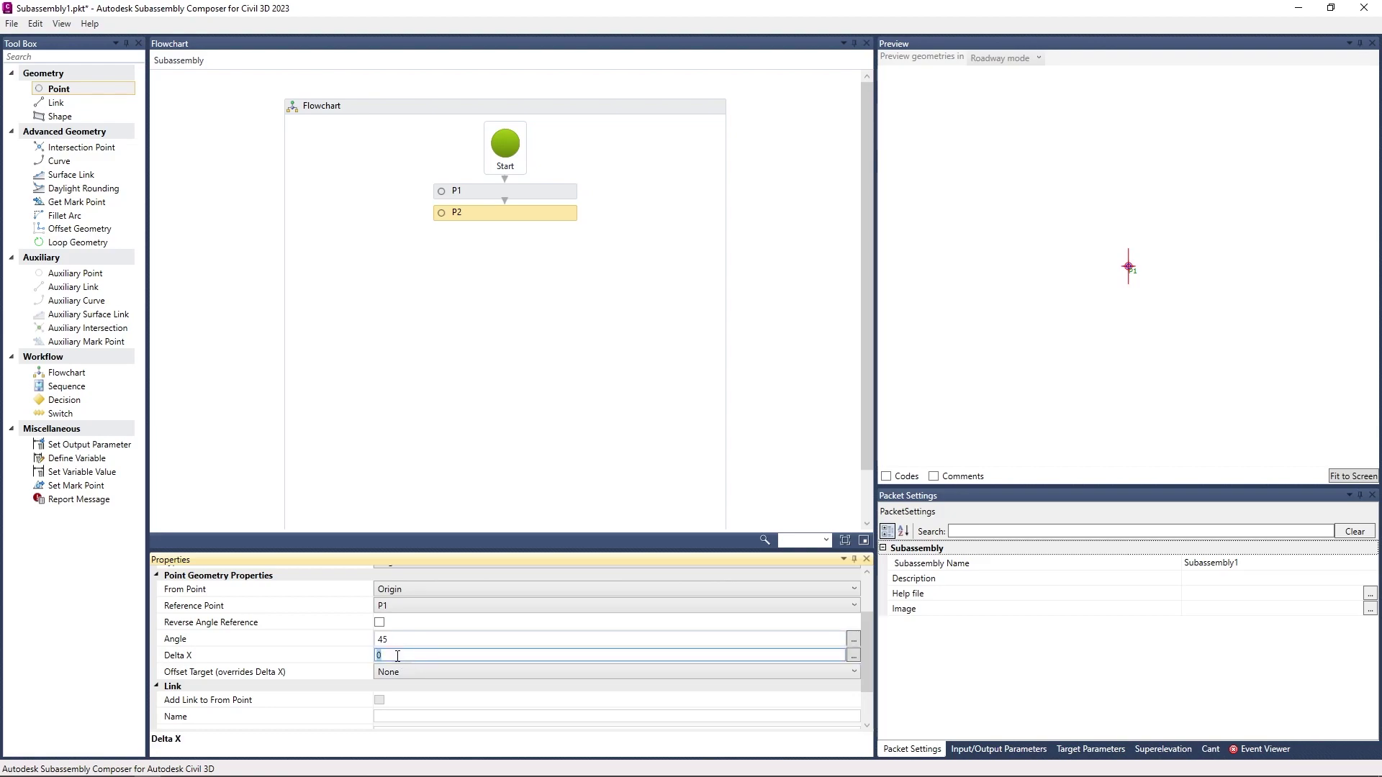
pyautogui.write('10')
pyautogui.press('Return')
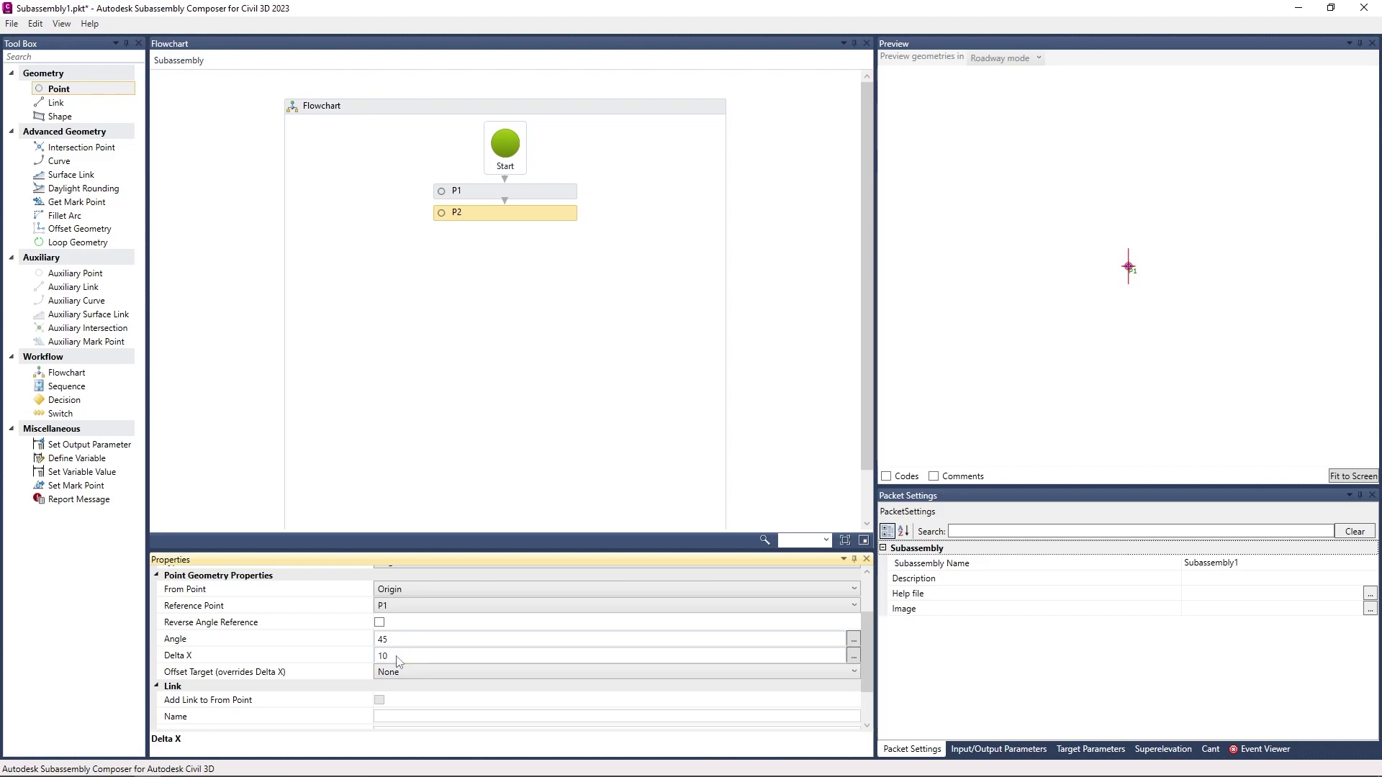
pyautogui.click(539, 430)
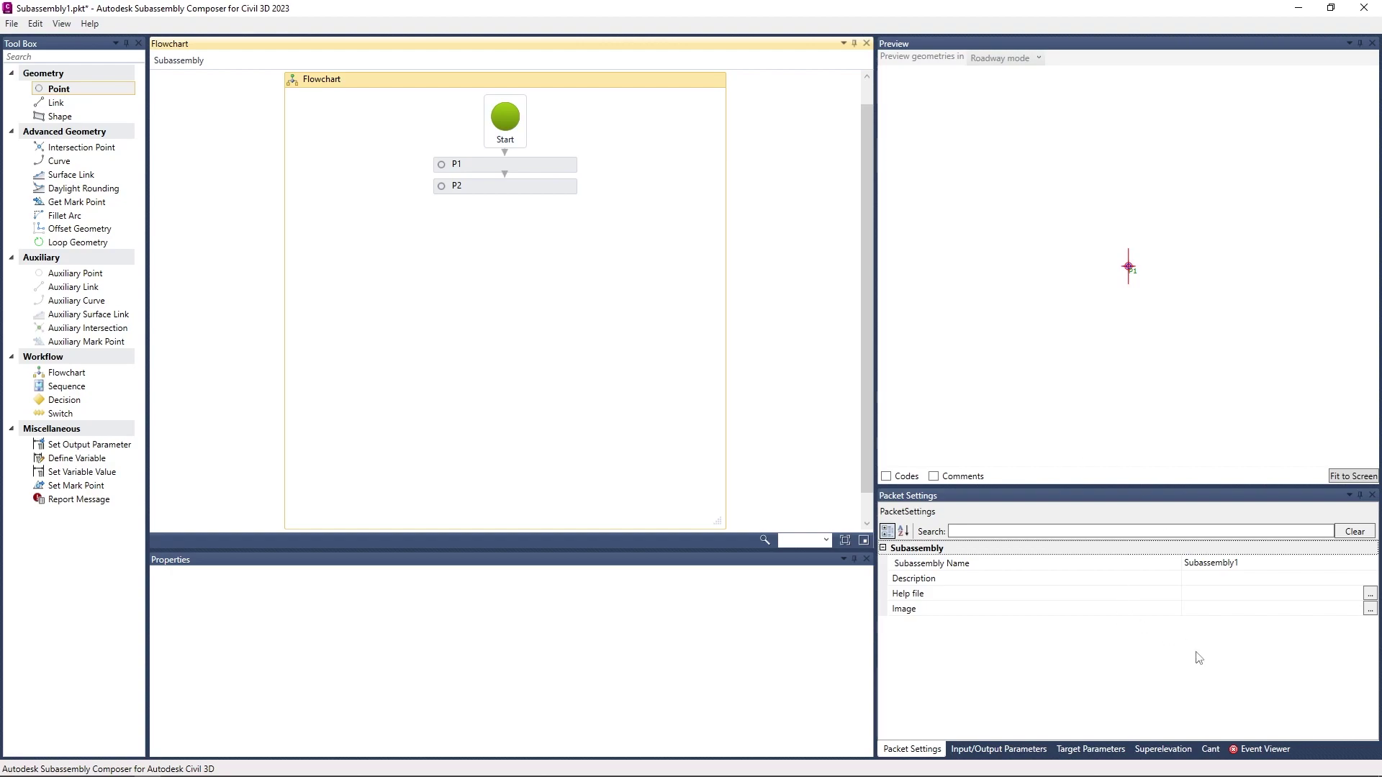
pyautogui.click(1263, 749)
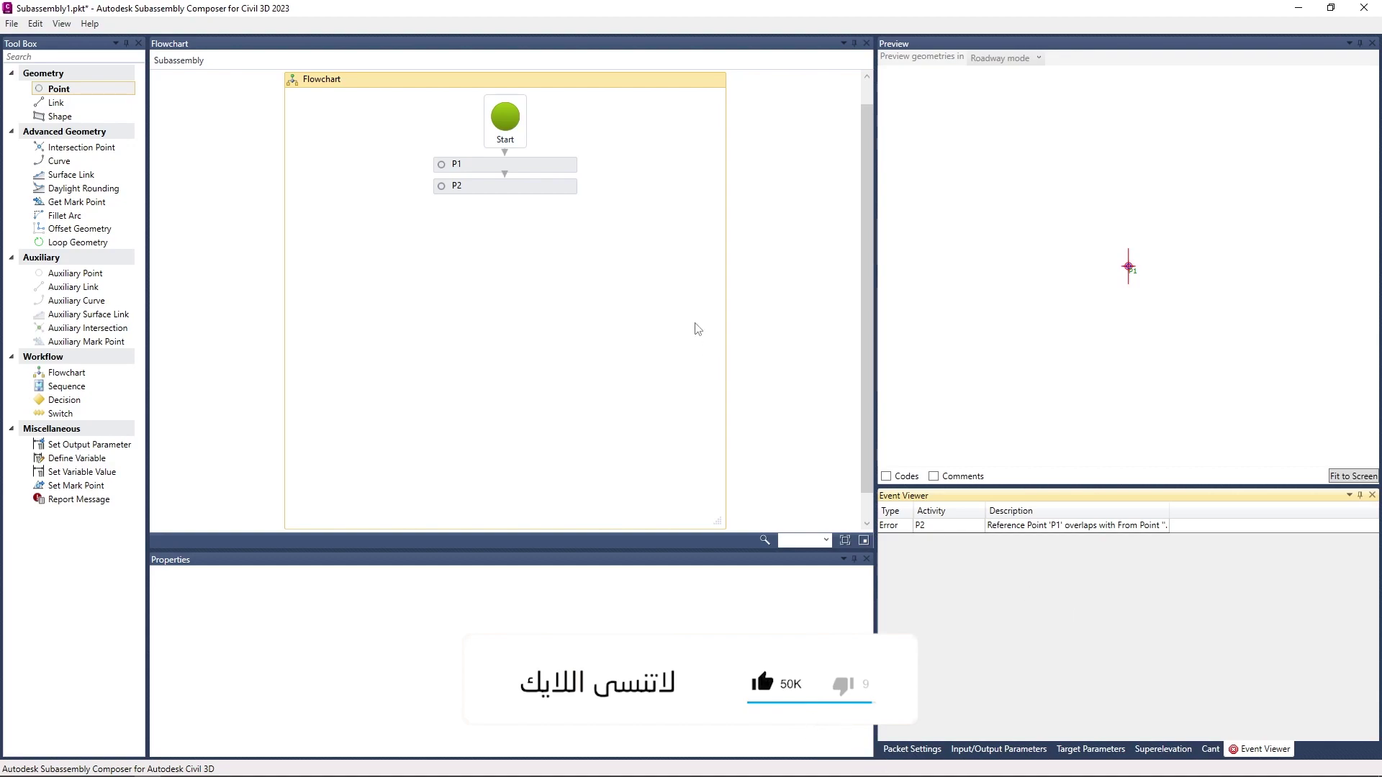
# Step: Switch P1 back to Delta X and Delta Y geometry with Delta X 10
pyautogui.click(518, 165)
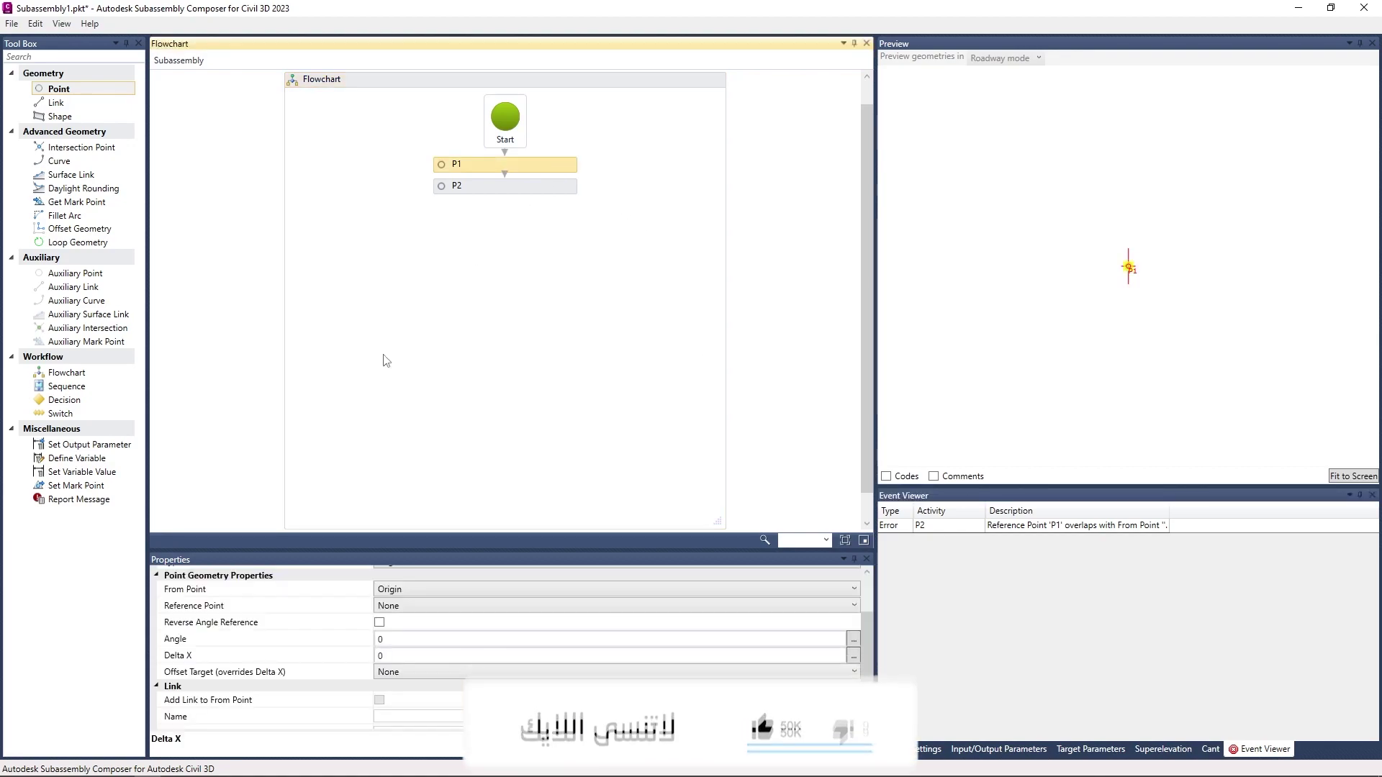
pyautogui.click(403, 640)
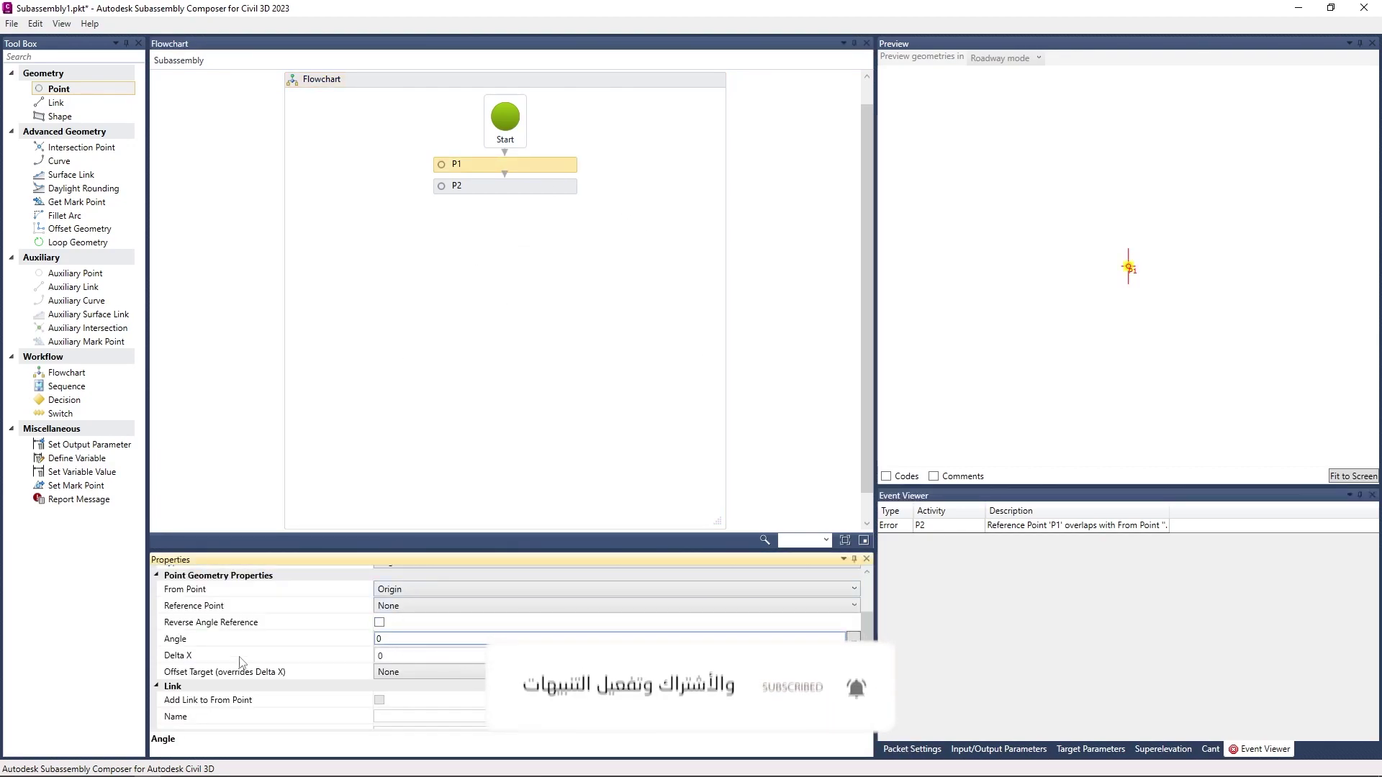
pyautogui.scroll(1, 241, 659)
pyautogui.click(417, 596)
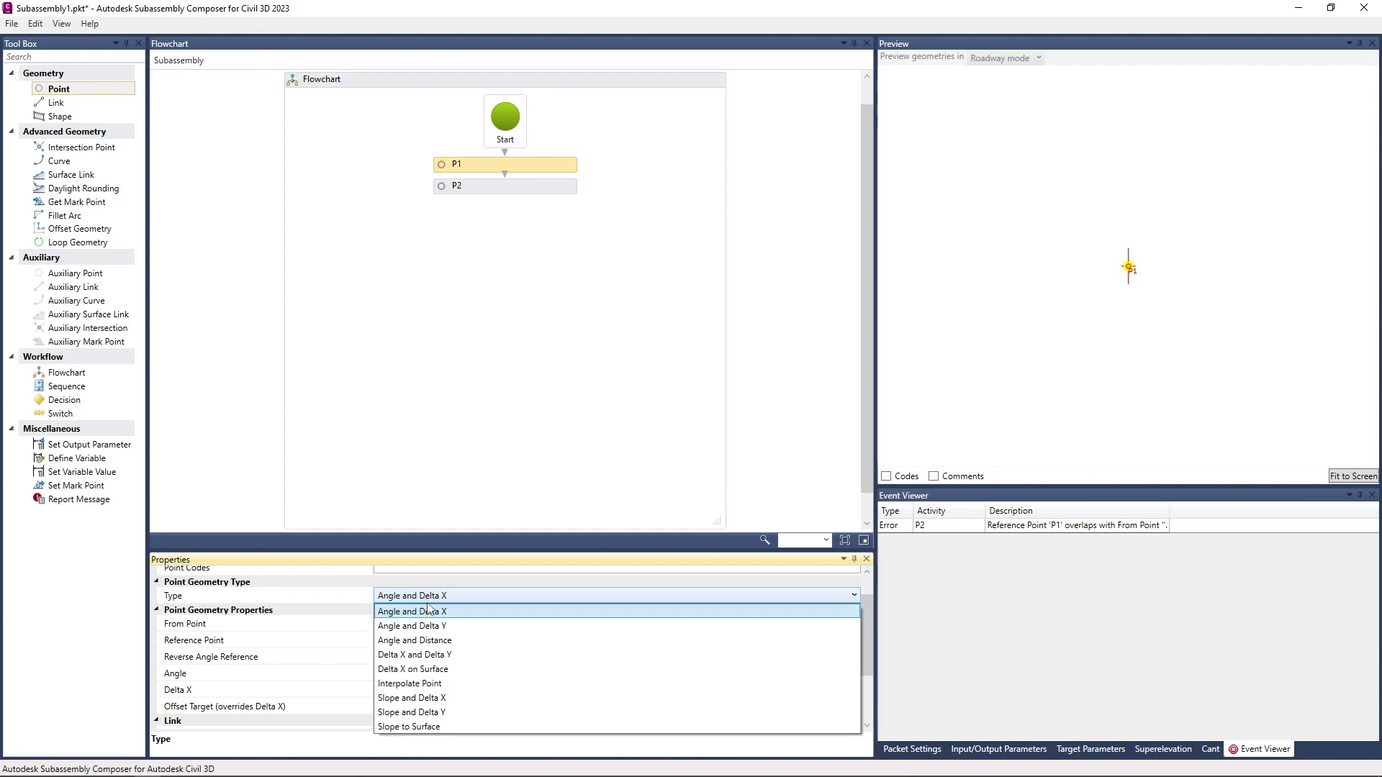
pyautogui.click(469, 654)
pyautogui.click(410, 641)
pyautogui.write('10')
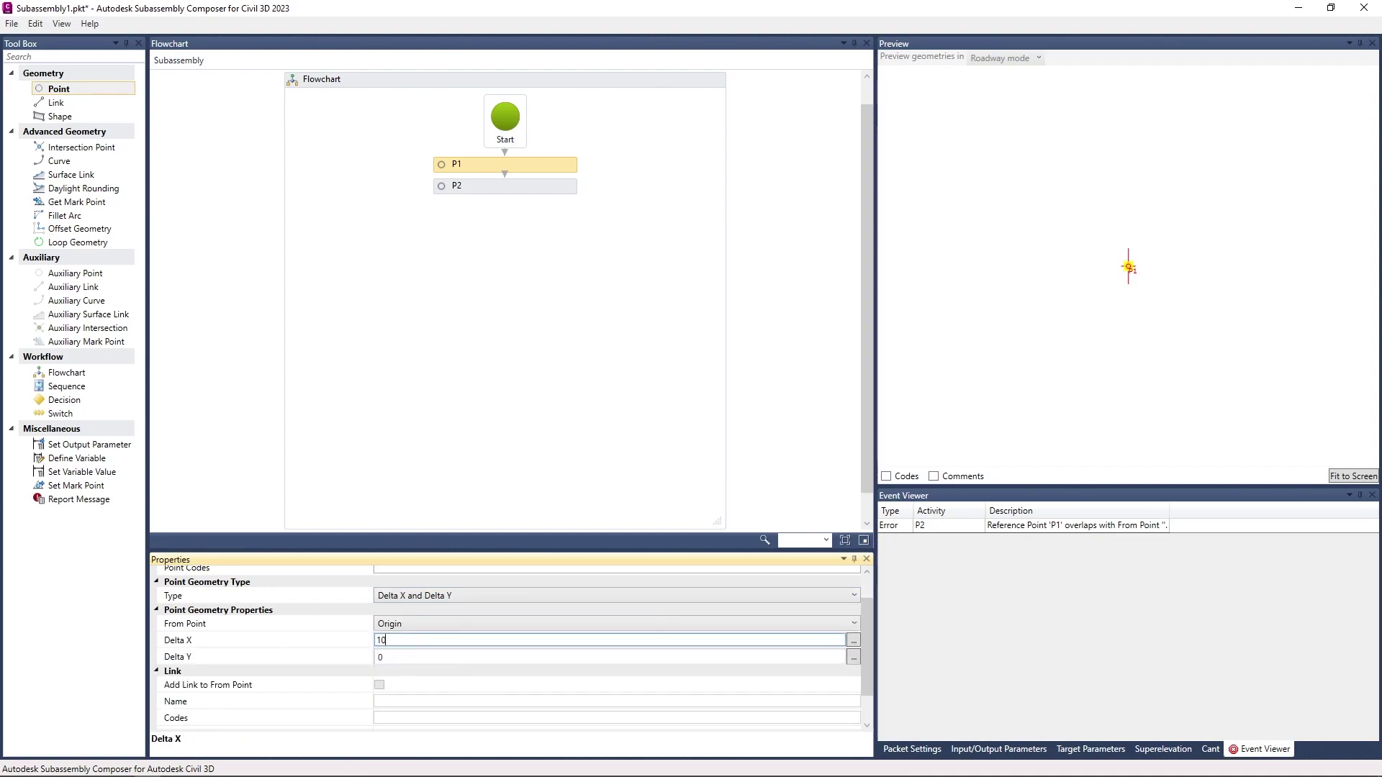
pyautogui.press('Return')
# Step: Fit the preview to show both points and reselect P2
pyautogui.click(1330, 479)
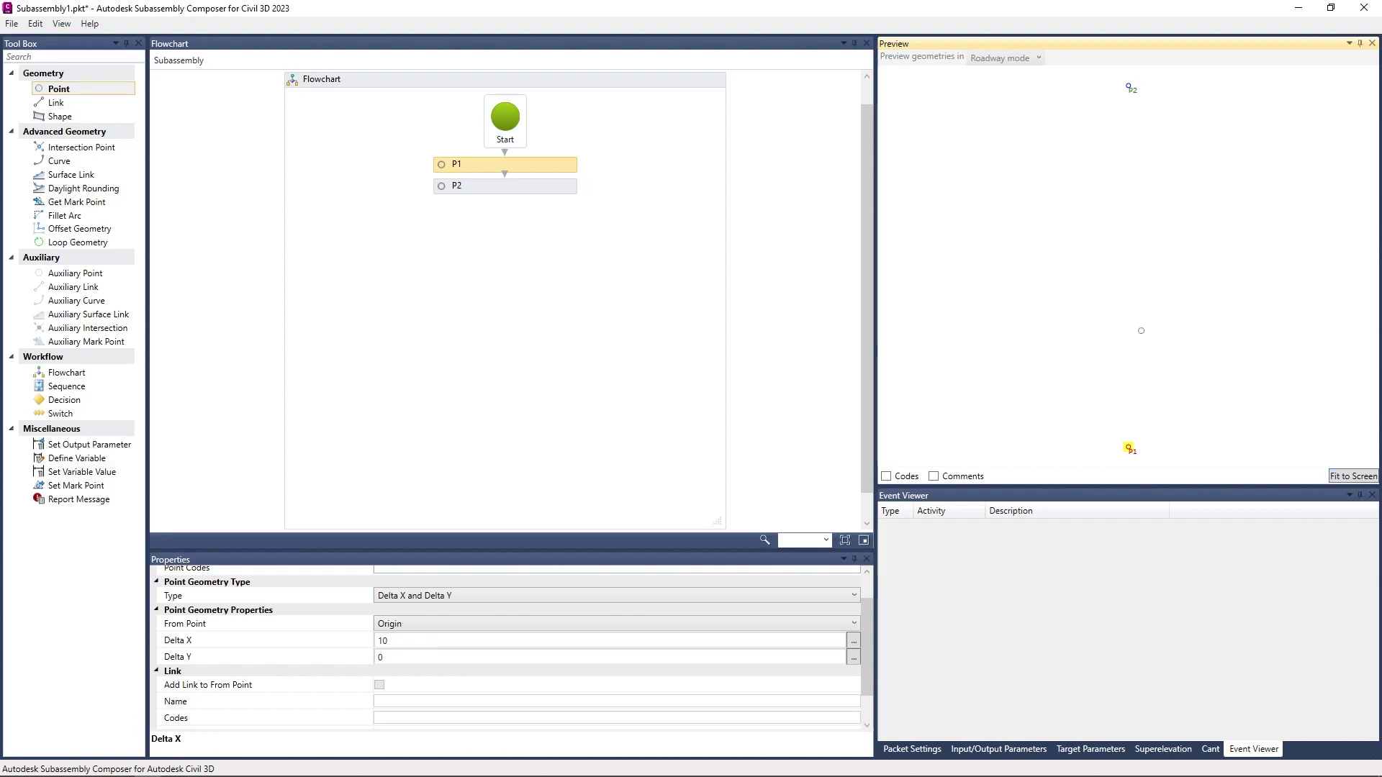
pyautogui.scroll(1, 1019, 380)
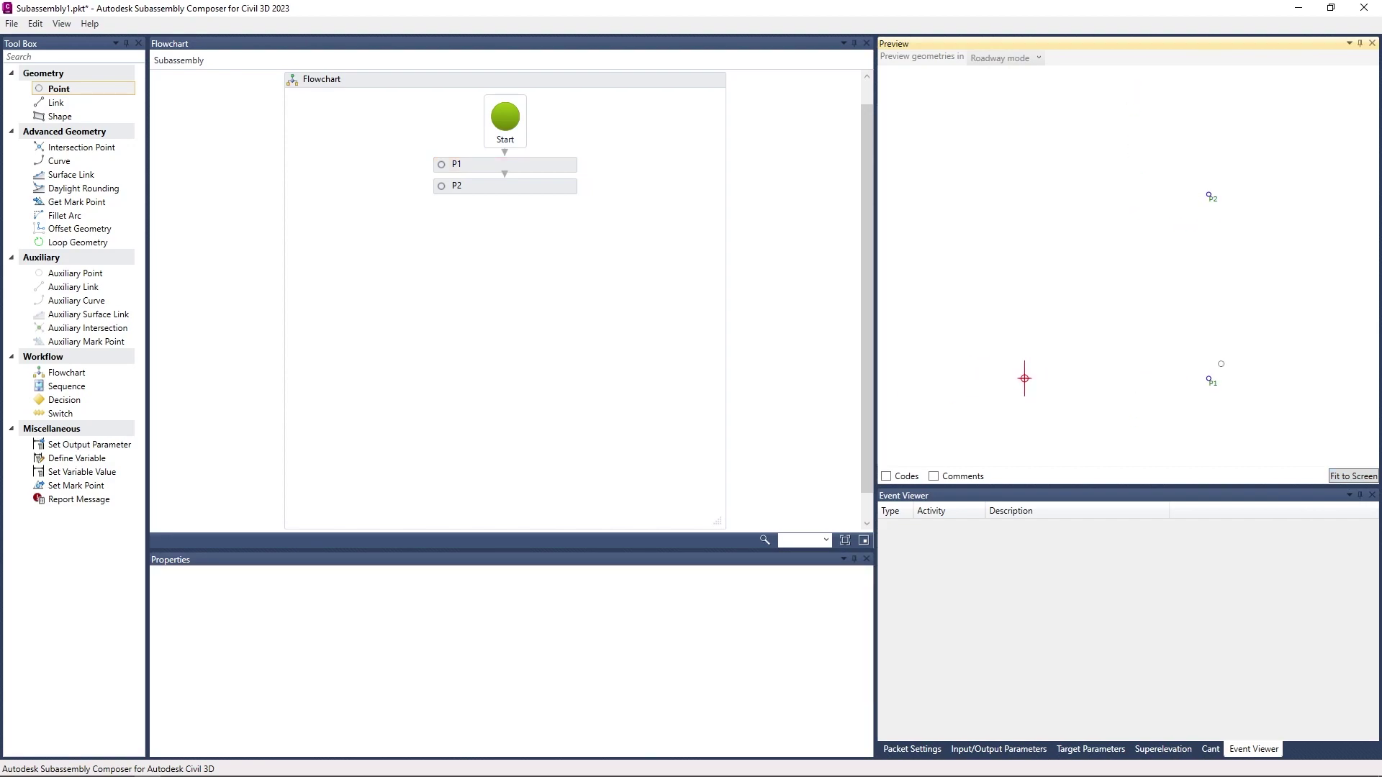
pyautogui.click(568, 189)
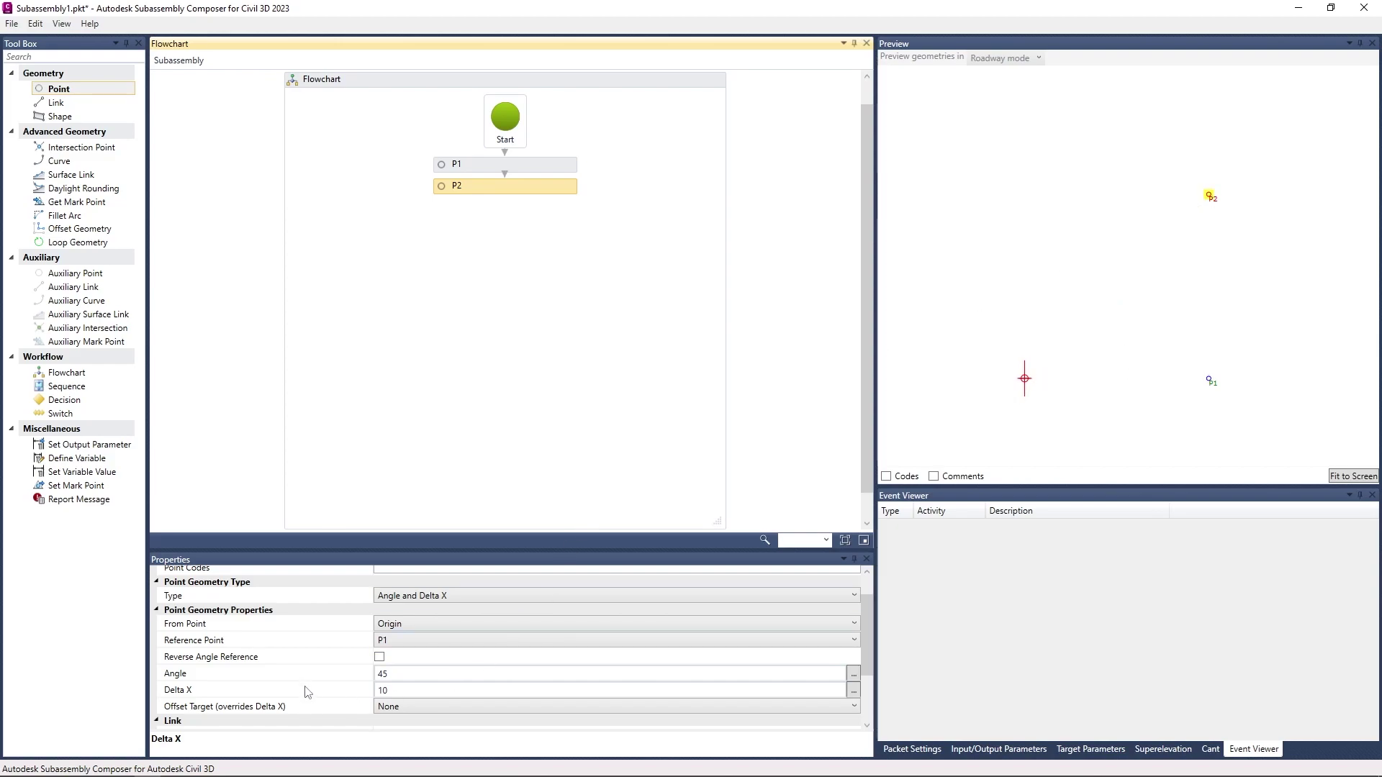
pyautogui.scroll(-1, 251, 688)
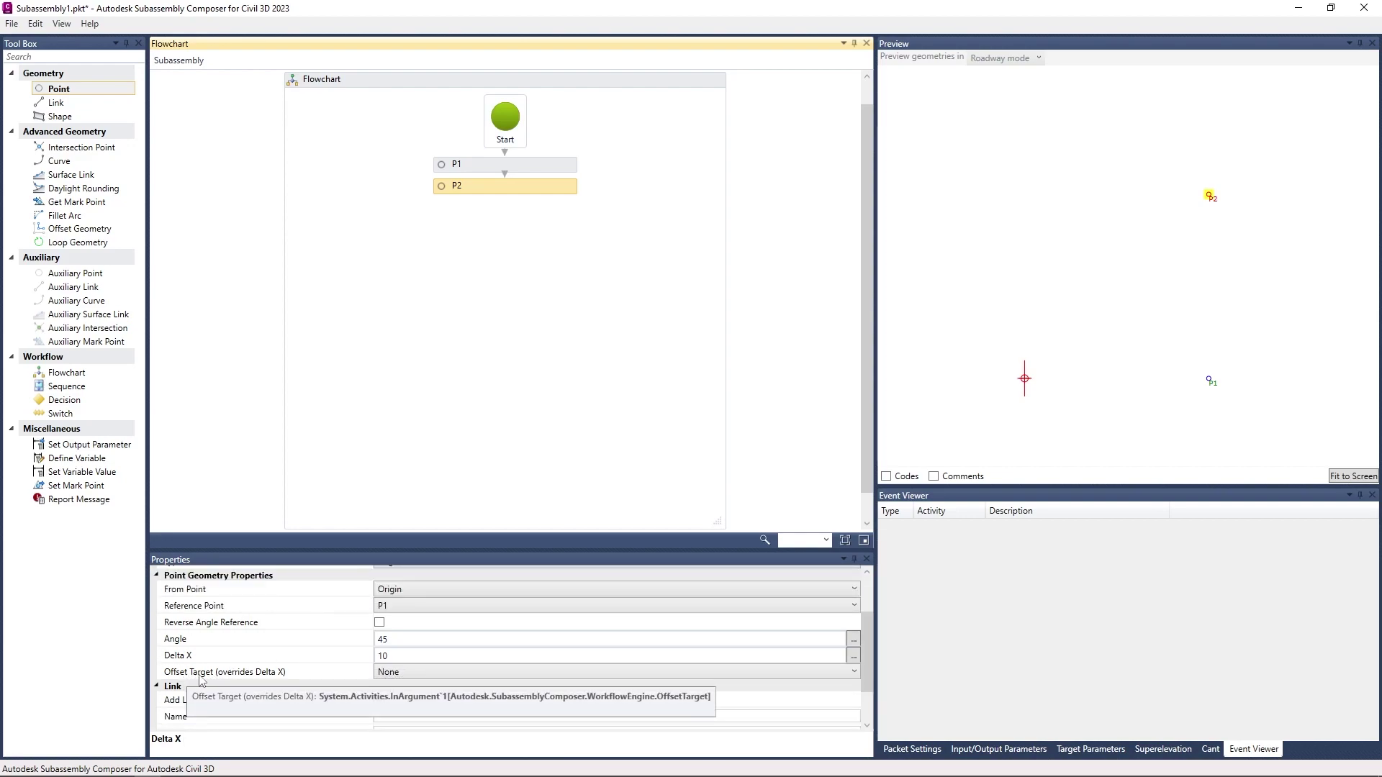
# Step: Rename TargetParameter1 to OFFEST, set its type to Offset, and give it preview value 5
pyautogui.click(1091, 749)
pyautogui.click(947, 526)
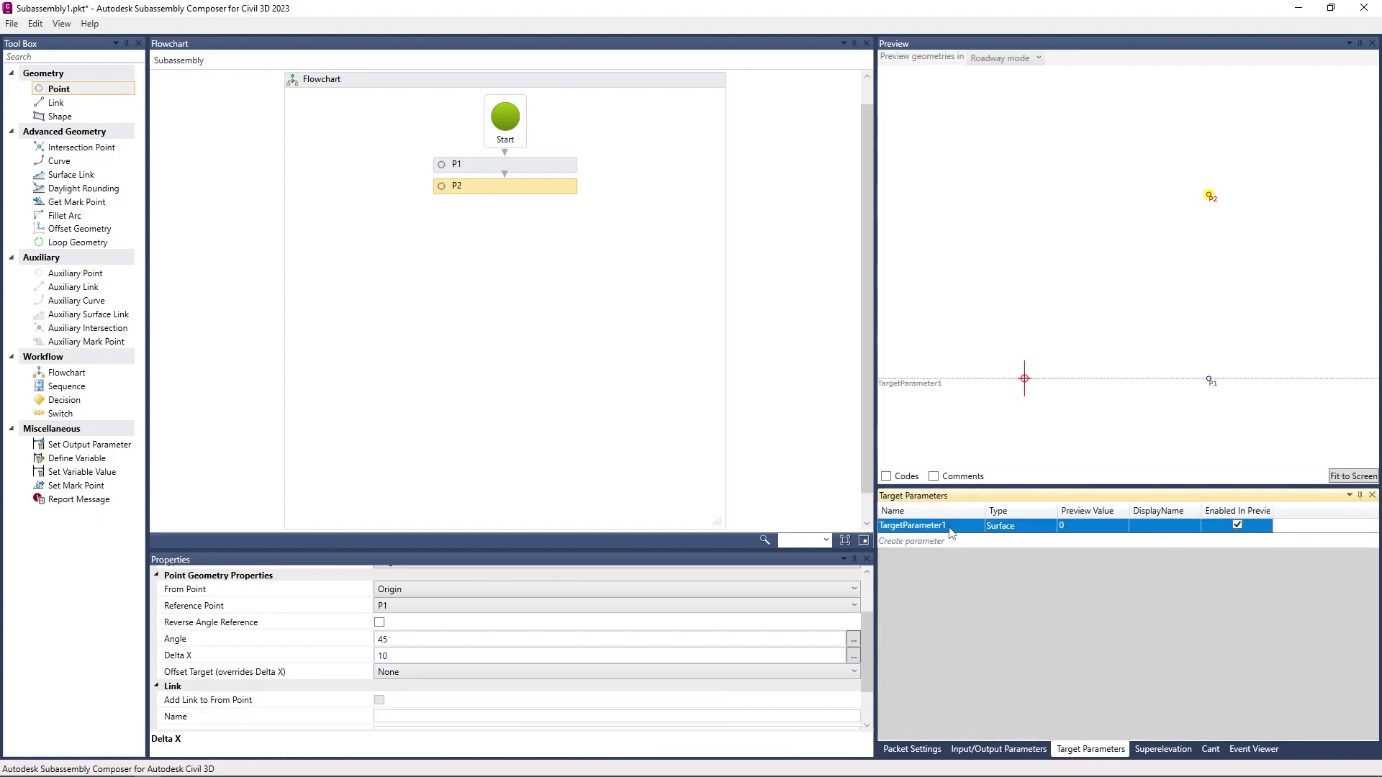
pyautogui.write('OFFEST')
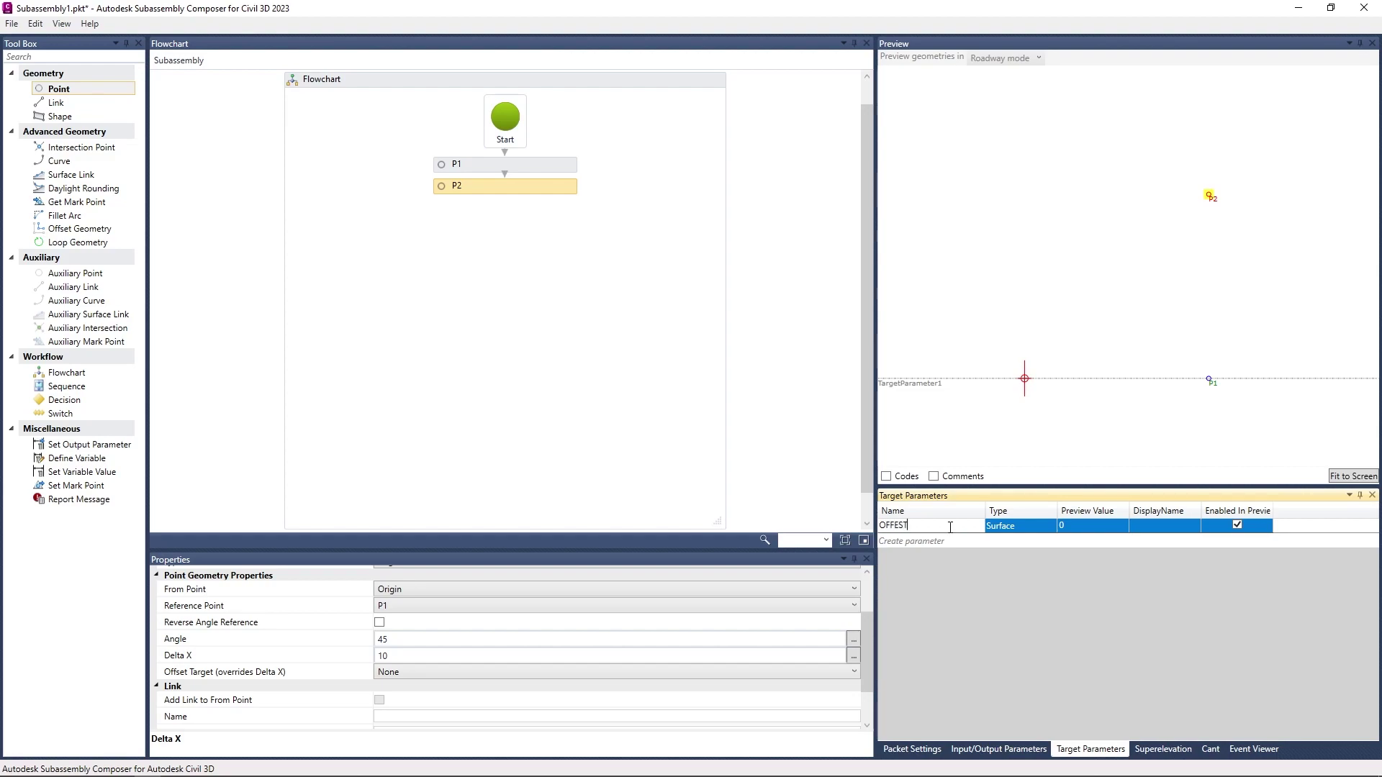
pyautogui.press('Return')
pyautogui.click(1004, 532)
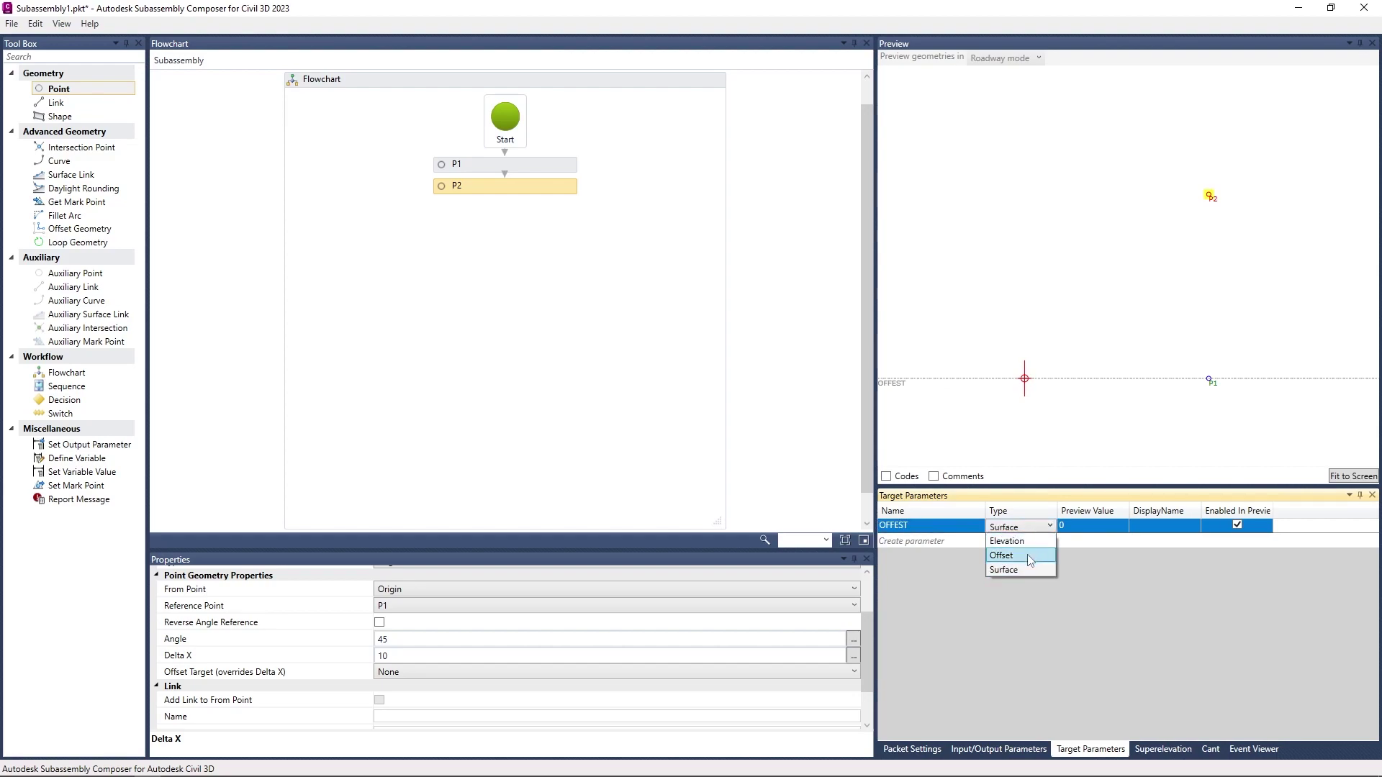
pyautogui.click(1026, 554)
pyautogui.click(1111, 433)
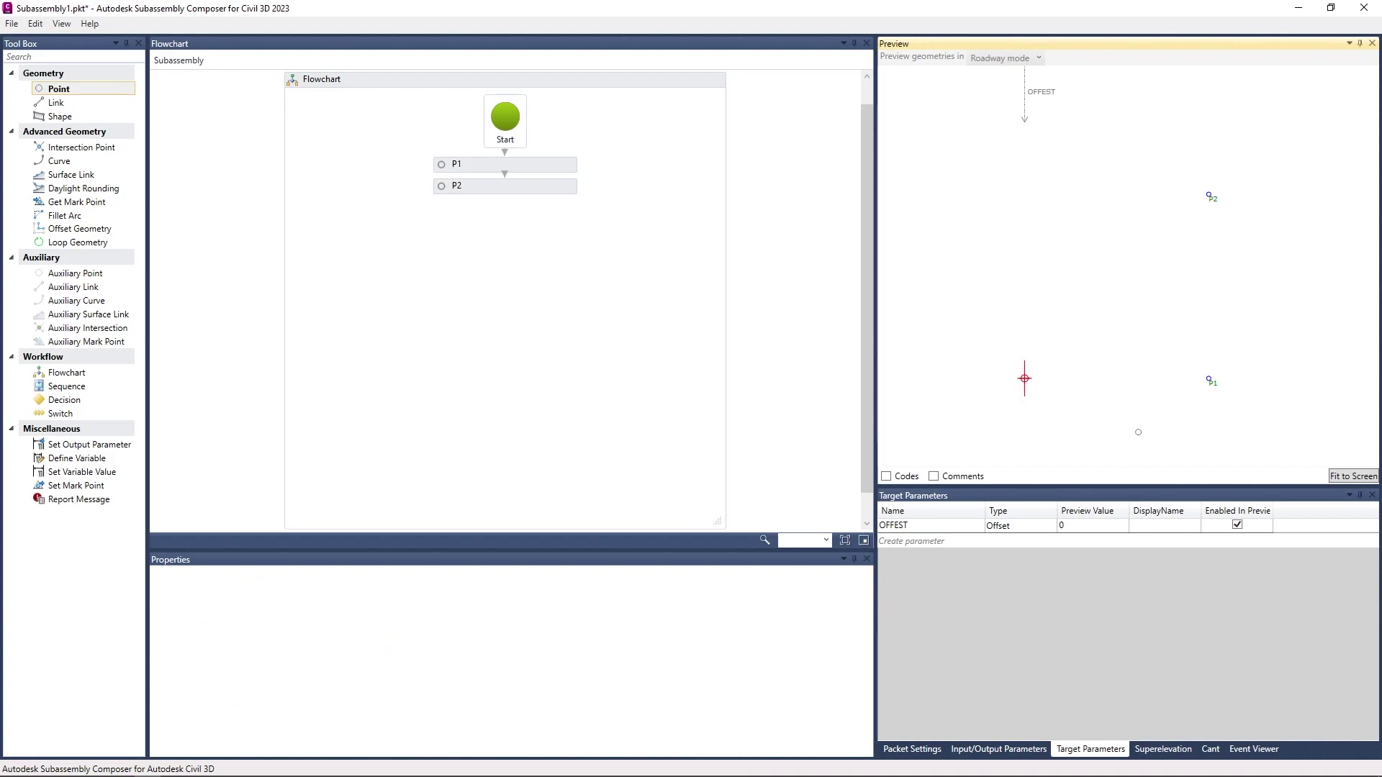
pyautogui.click(1096, 537)
pyautogui.write('5')
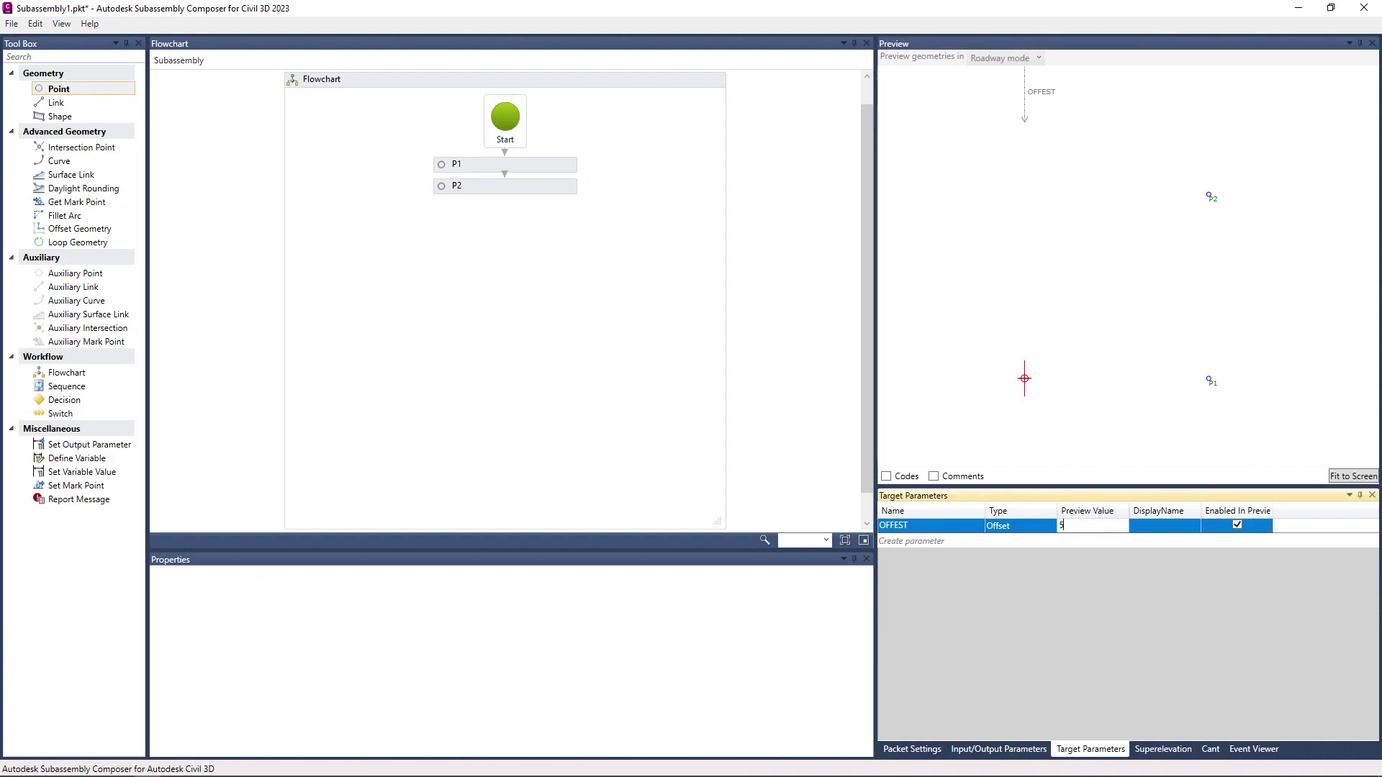
pyautogui.press('Return')
pyautogui.click(1087, 387)
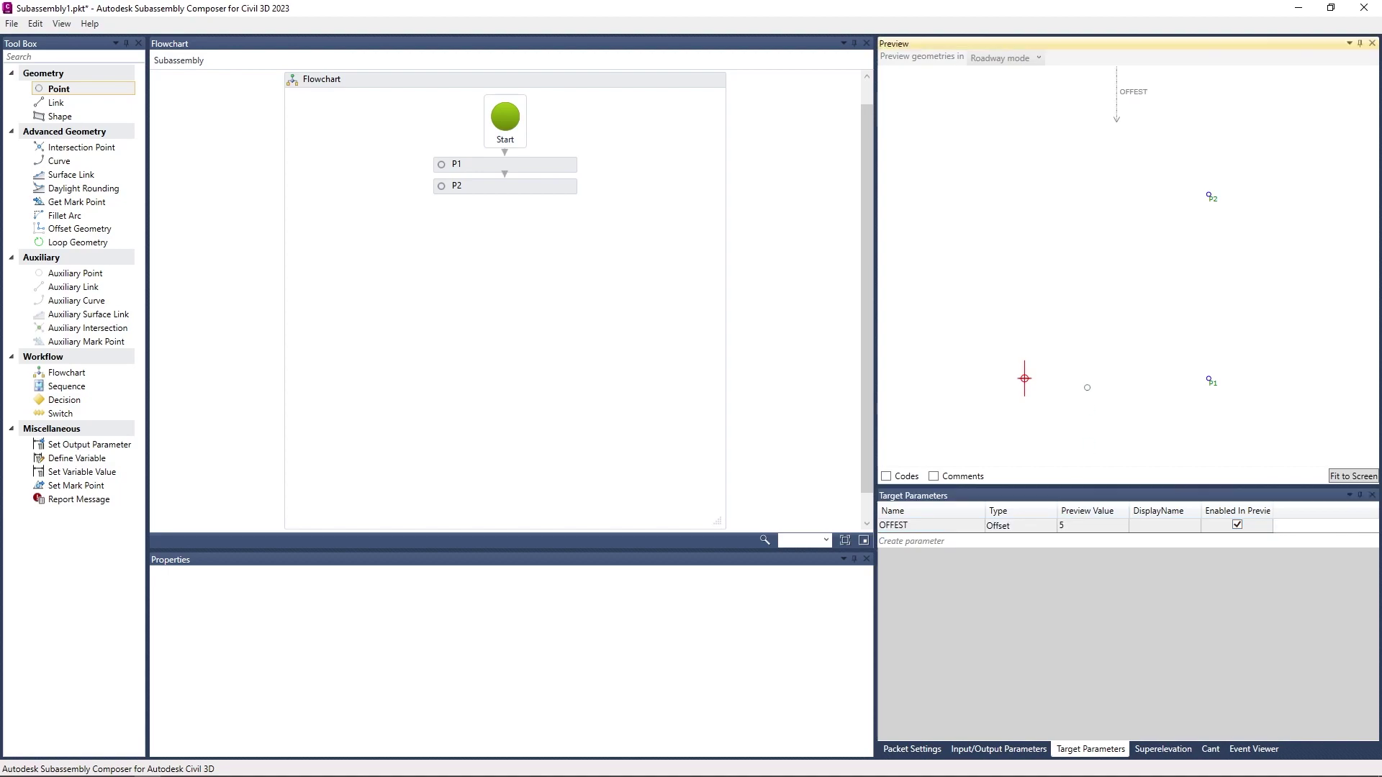
# Step: Set P2's Offset Target to OFFEST, leaving its angle unchanged
pyautogui.click(517, 181)
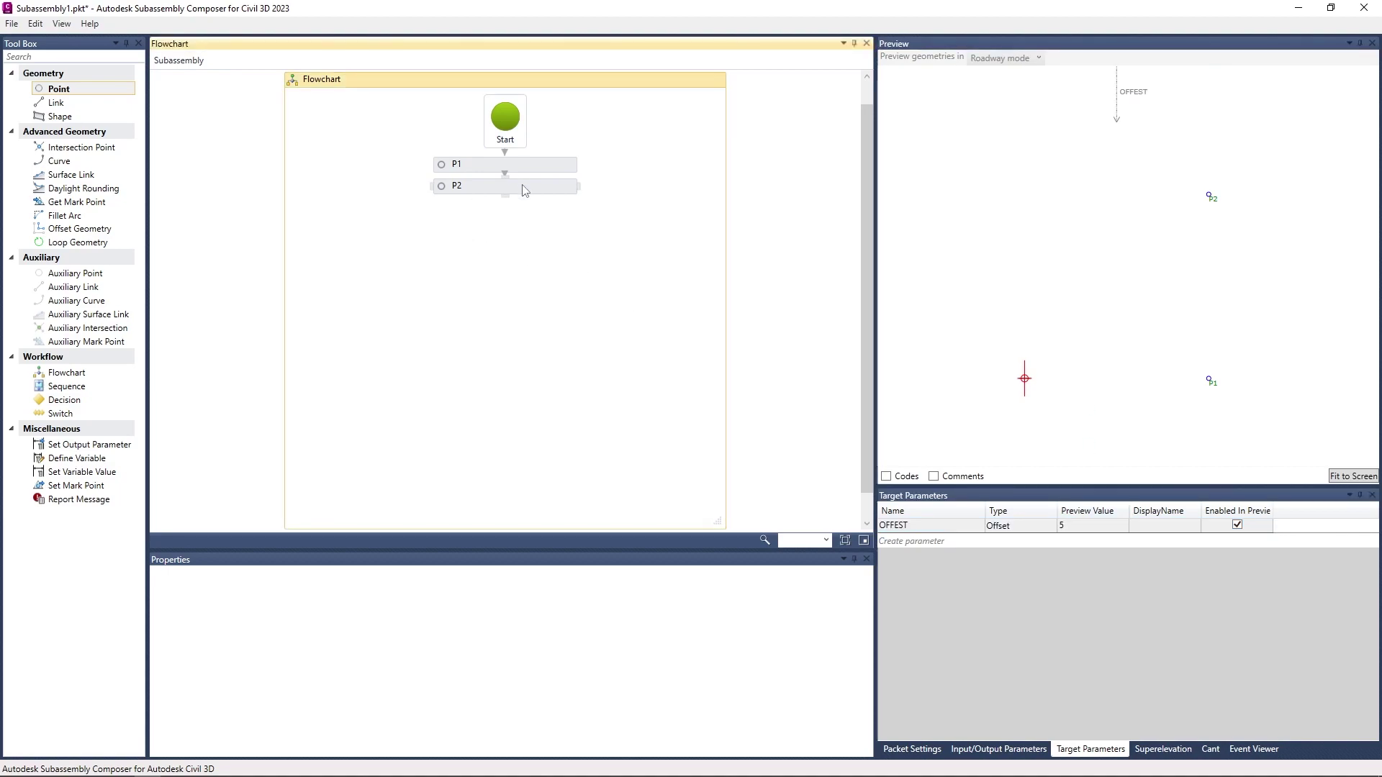
pyautogui.click(401, 674)
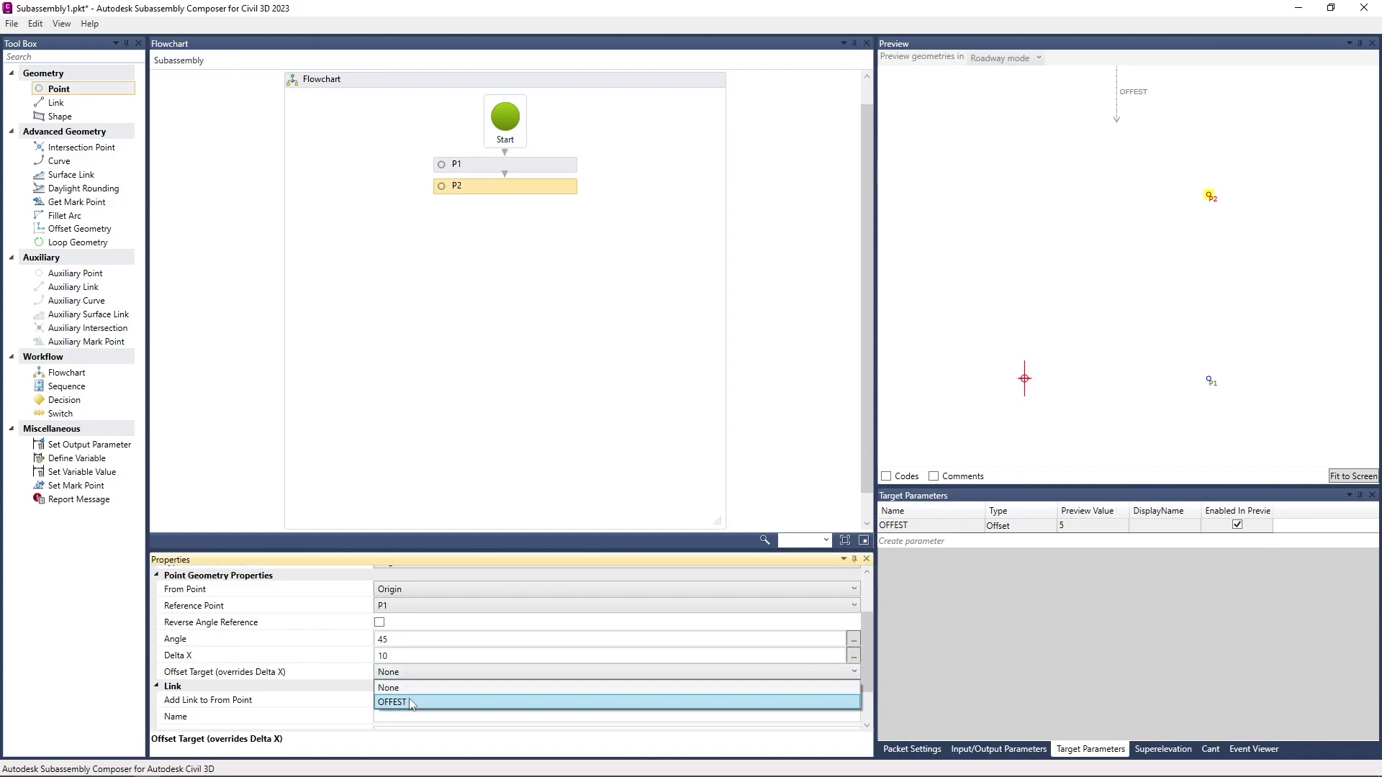
pyautogui.click(409, 698)
pyautogui.click(511, 371)
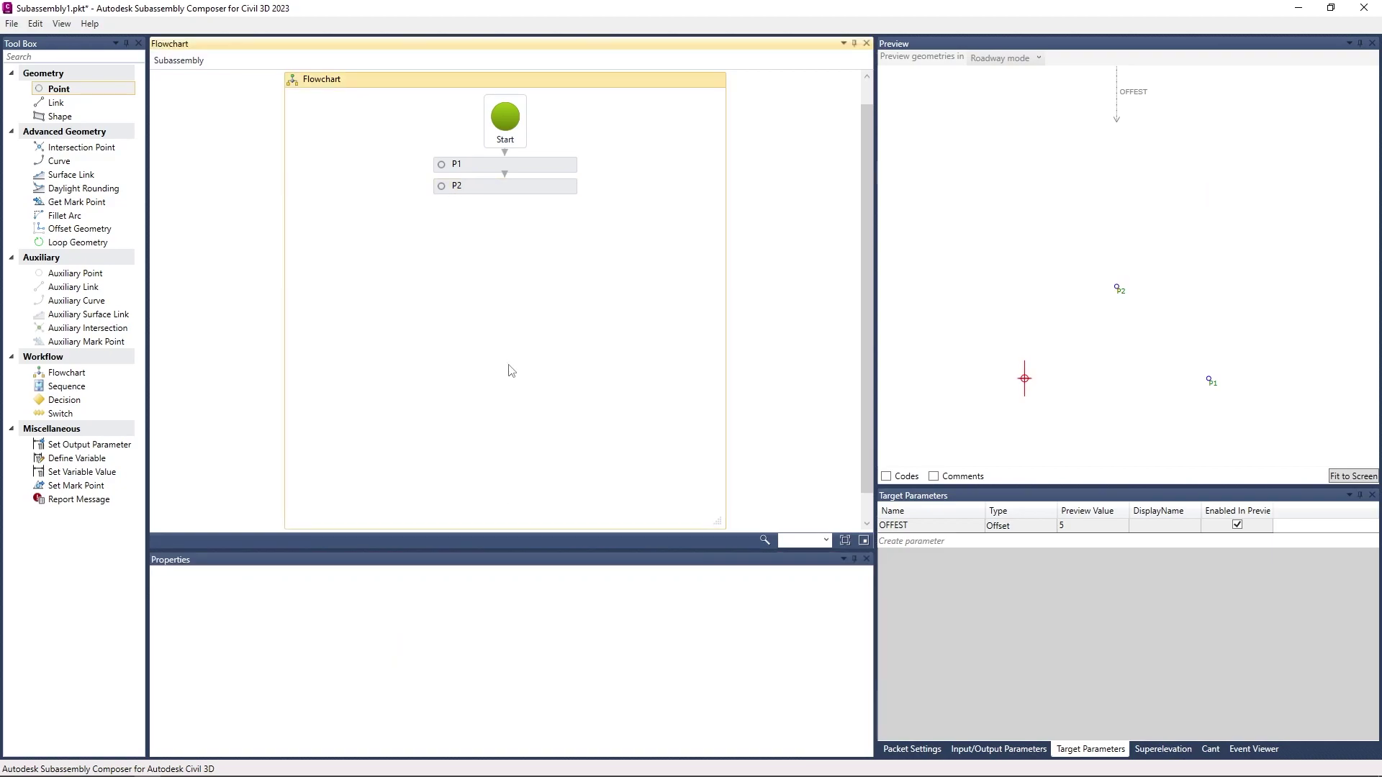
pyautogui.click(533, 187)
pyautogui.click(394, 640)
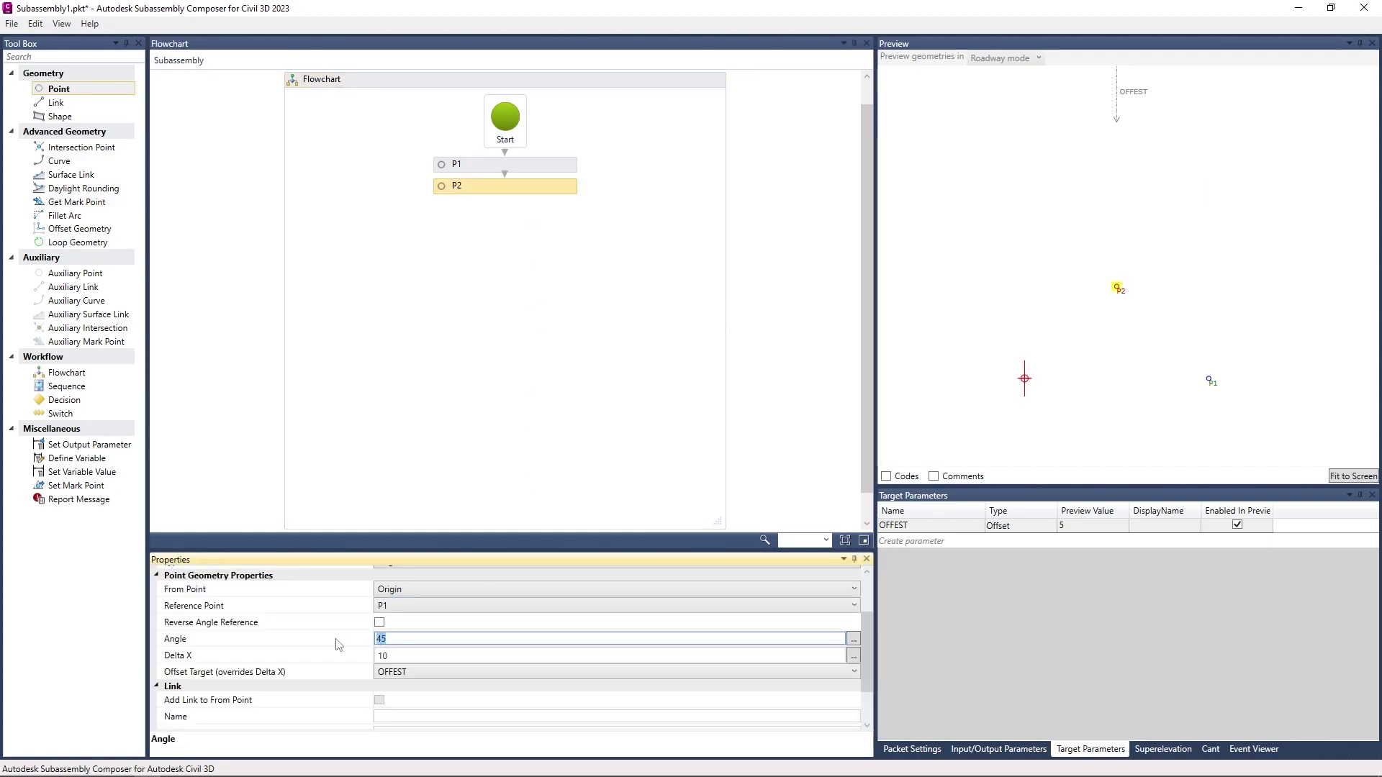
pyautogui.click(647, 349)
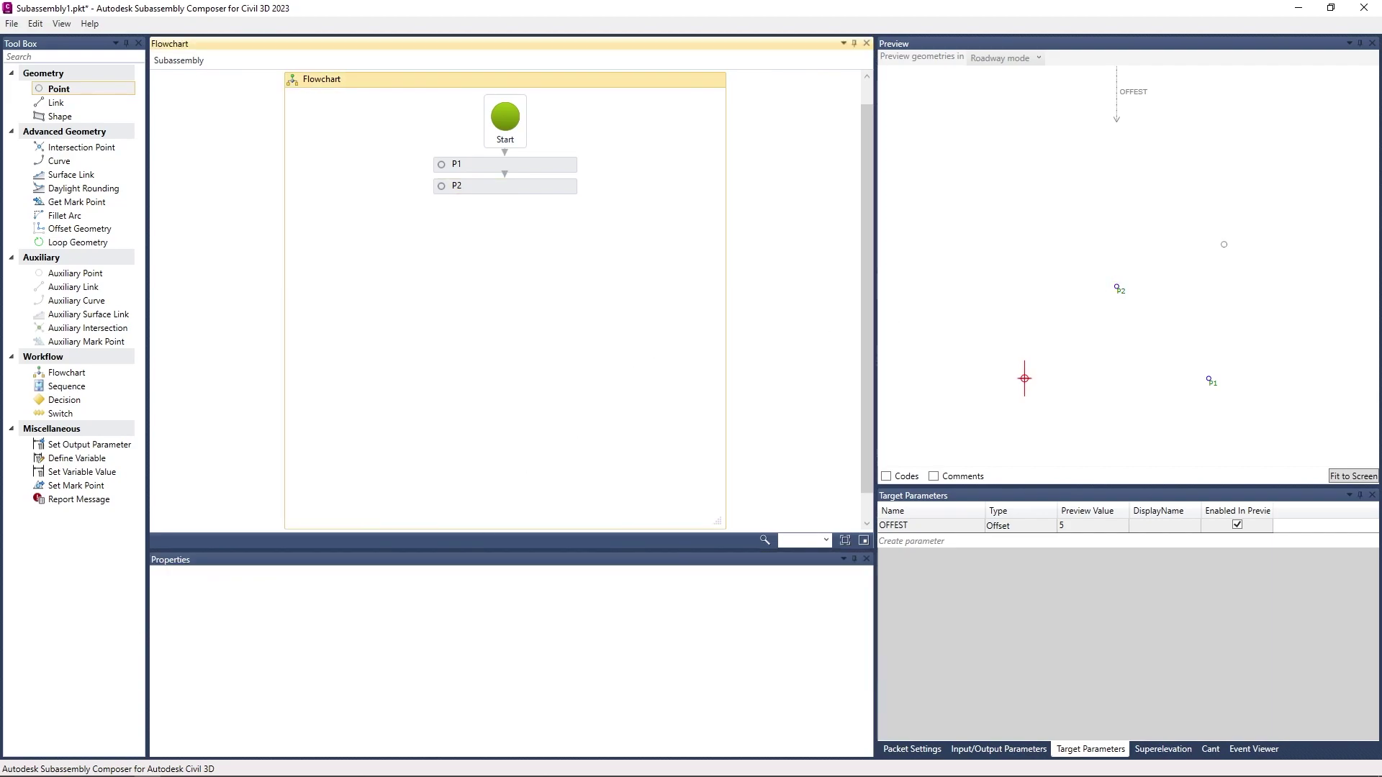
# Step: Change OFFEST's preview value to 10 and drag its marker left, pulling P2 along
pyautogui.click(1081, 525)
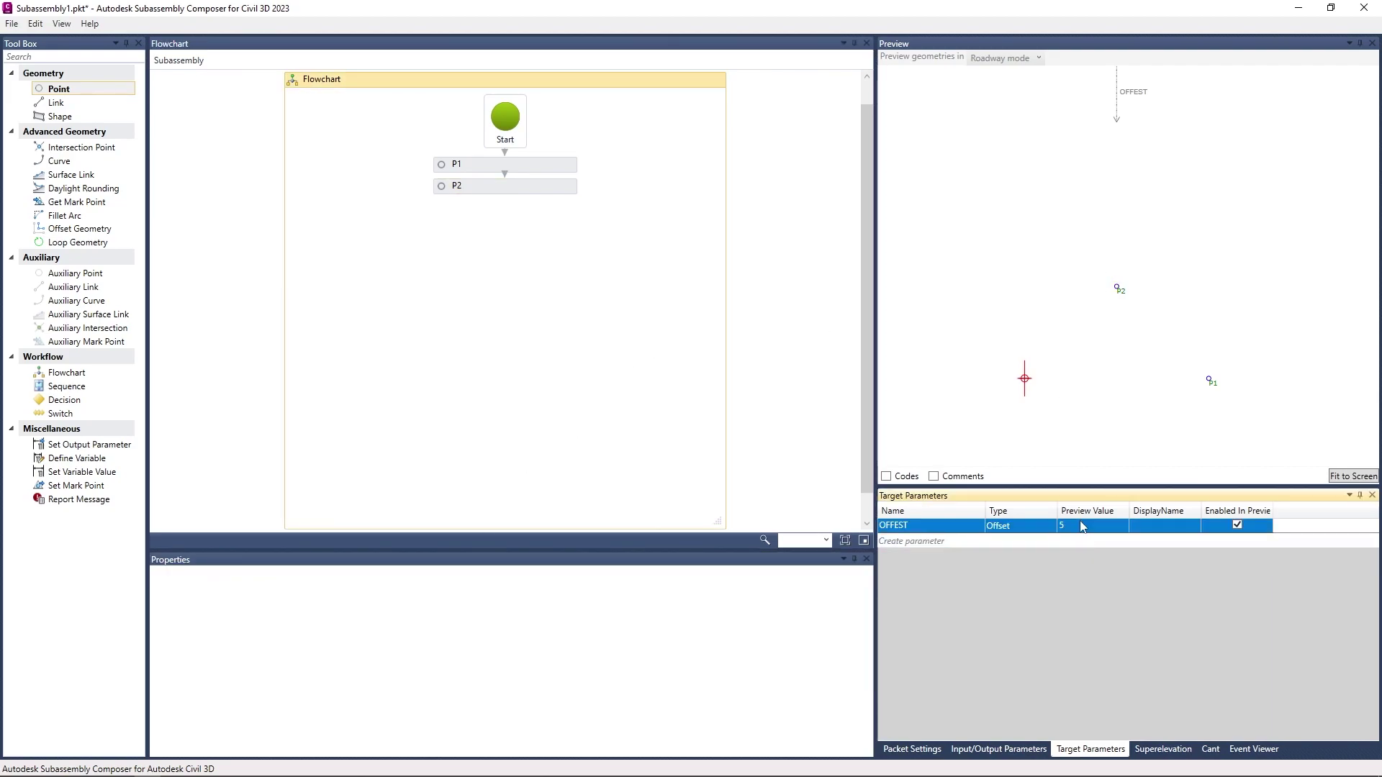
pyautogui.write('10')
pyautogui.press('Return')
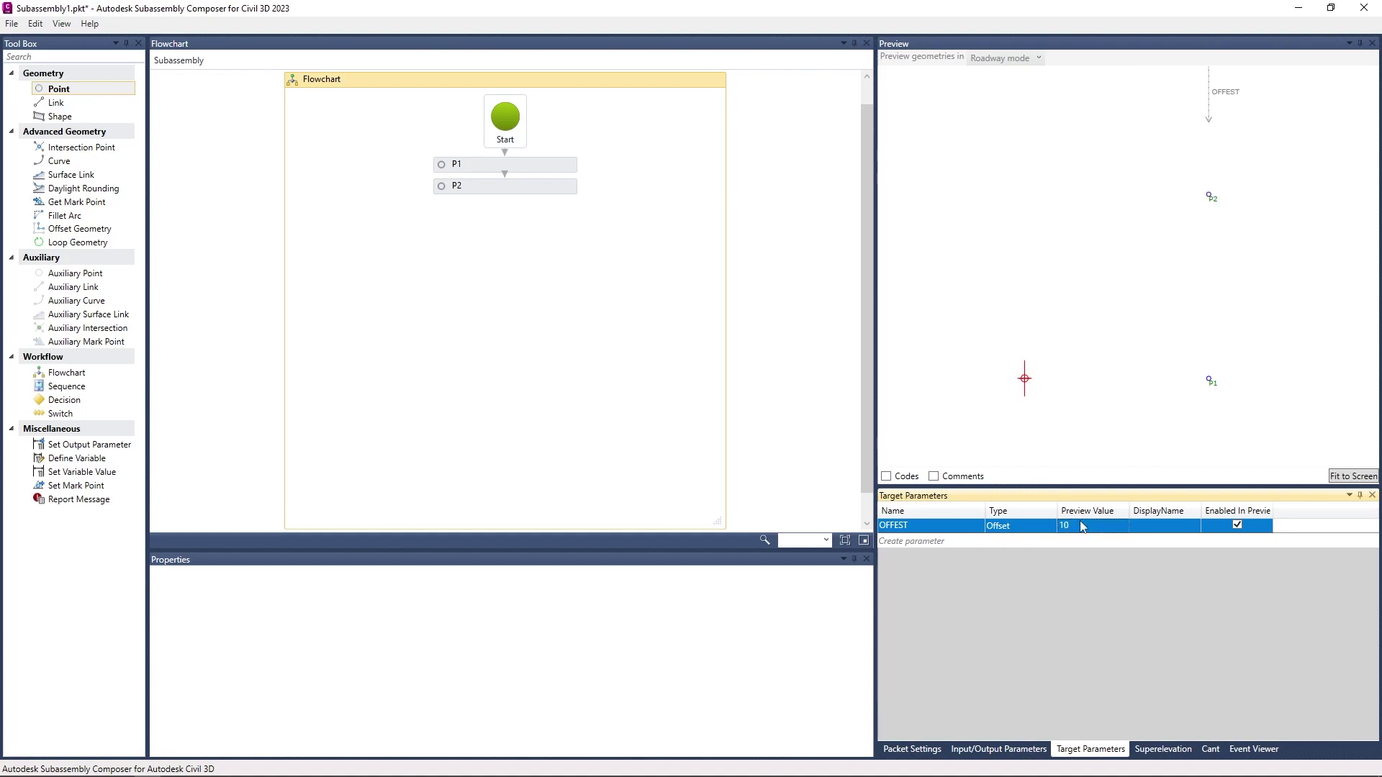
pyautogui.moveTo(1226, 99); pyautogui.dragTo(1093, 93)
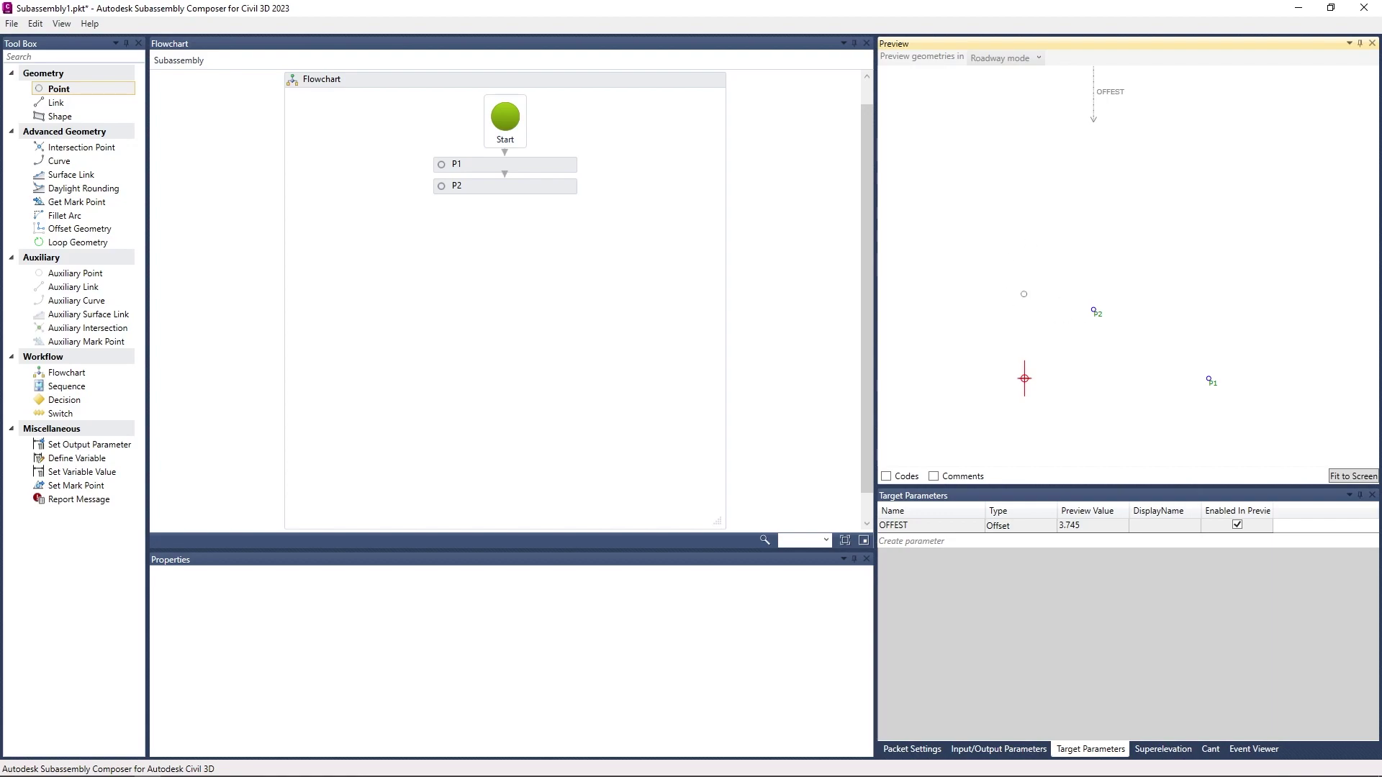
# Step: Change P2 to an Angle and Delta Y point measured from Origin with reference point P1
pyautogui.click(564, 206)
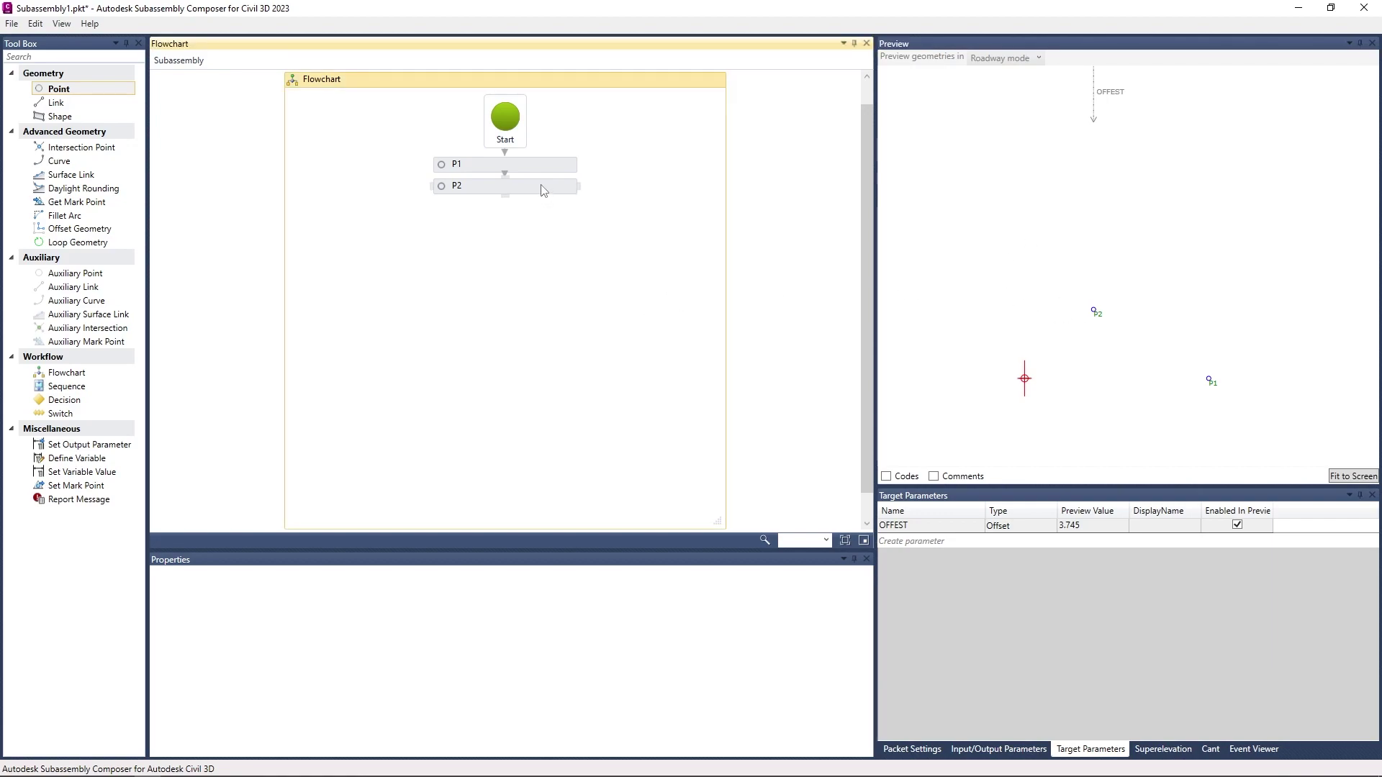
pyautogui.click(543, 191)
pyautogui.scroll(2, 317, 613)
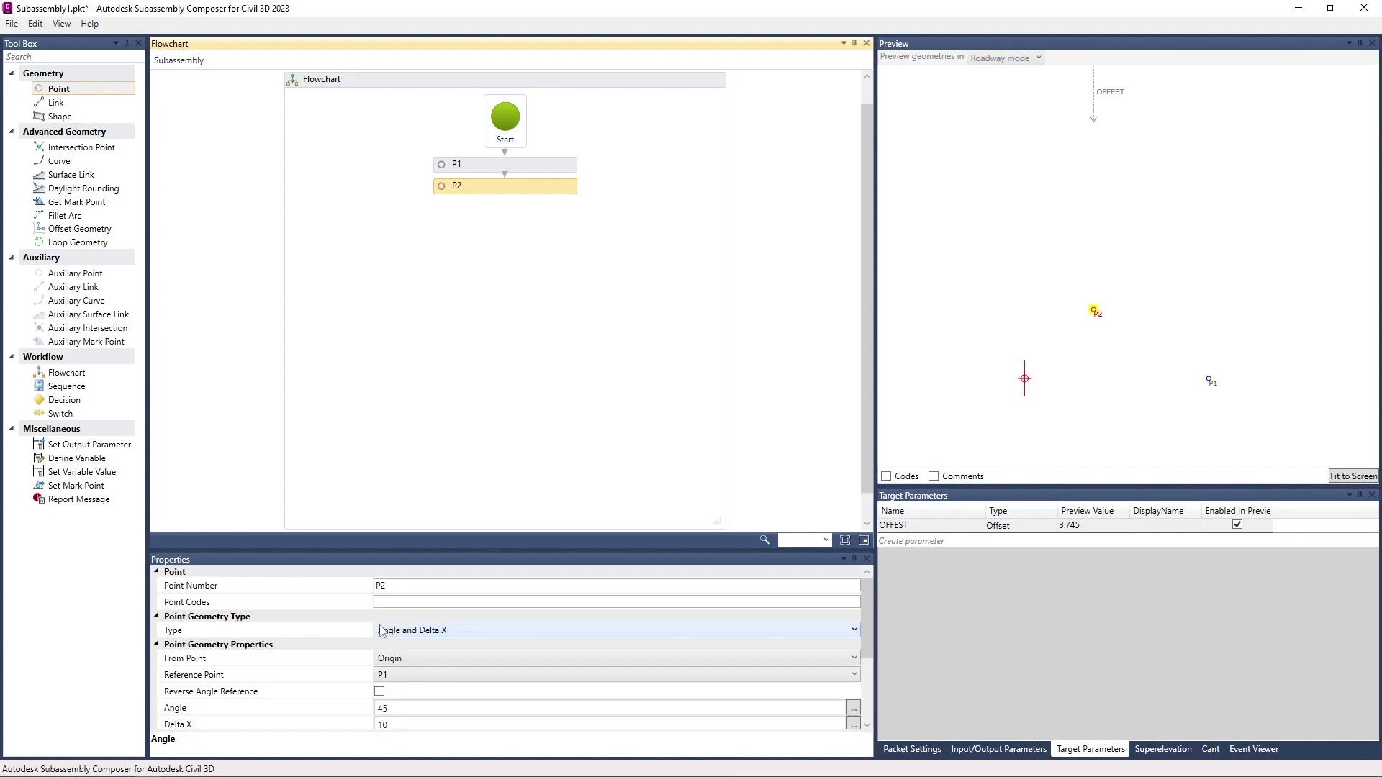
pyautogui.click(455, 630)
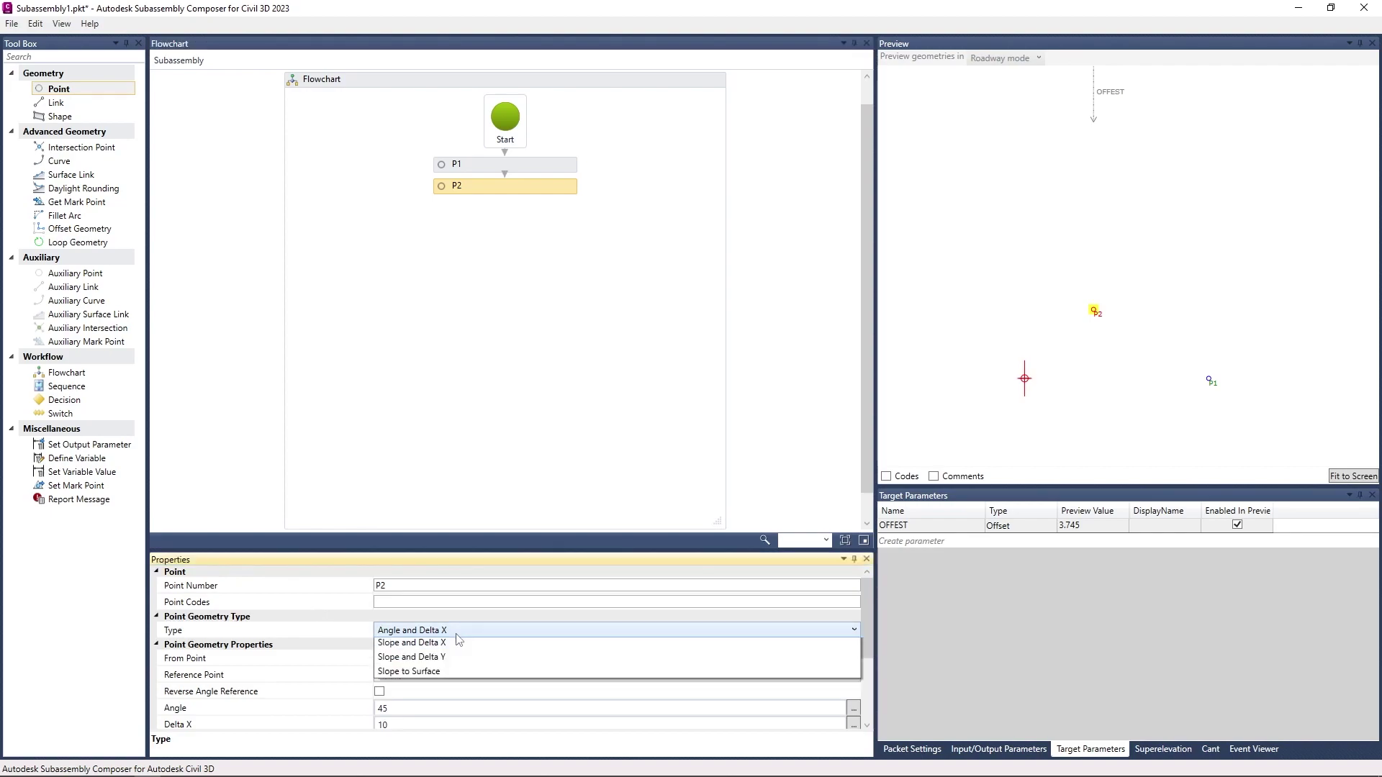
pyautogui.click(456, 660)
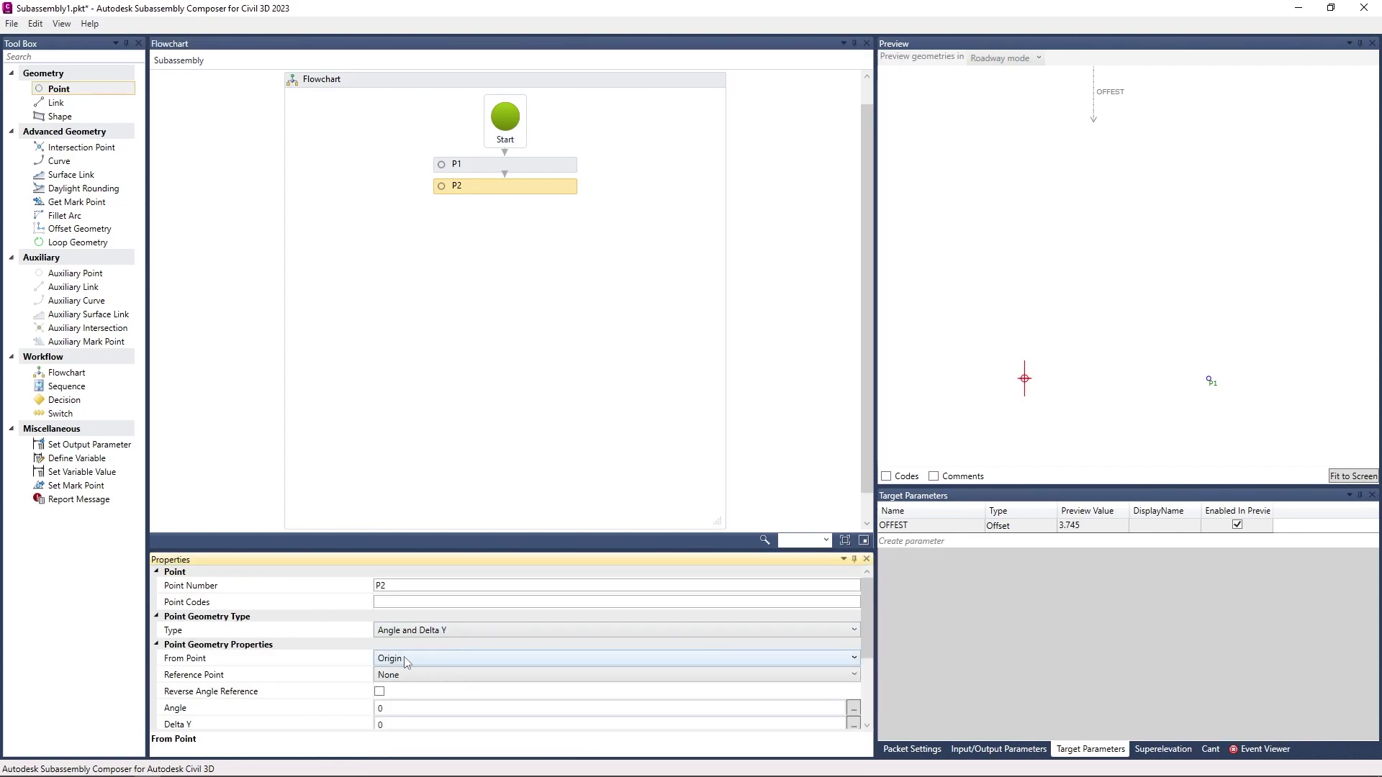
pyautogui.scroll(-1, 320, 633)
pyautogui.scroll(-1, 320, 633)
pyautogui.scroll(1, 321, 633)
pyautogui.click(450, 625)
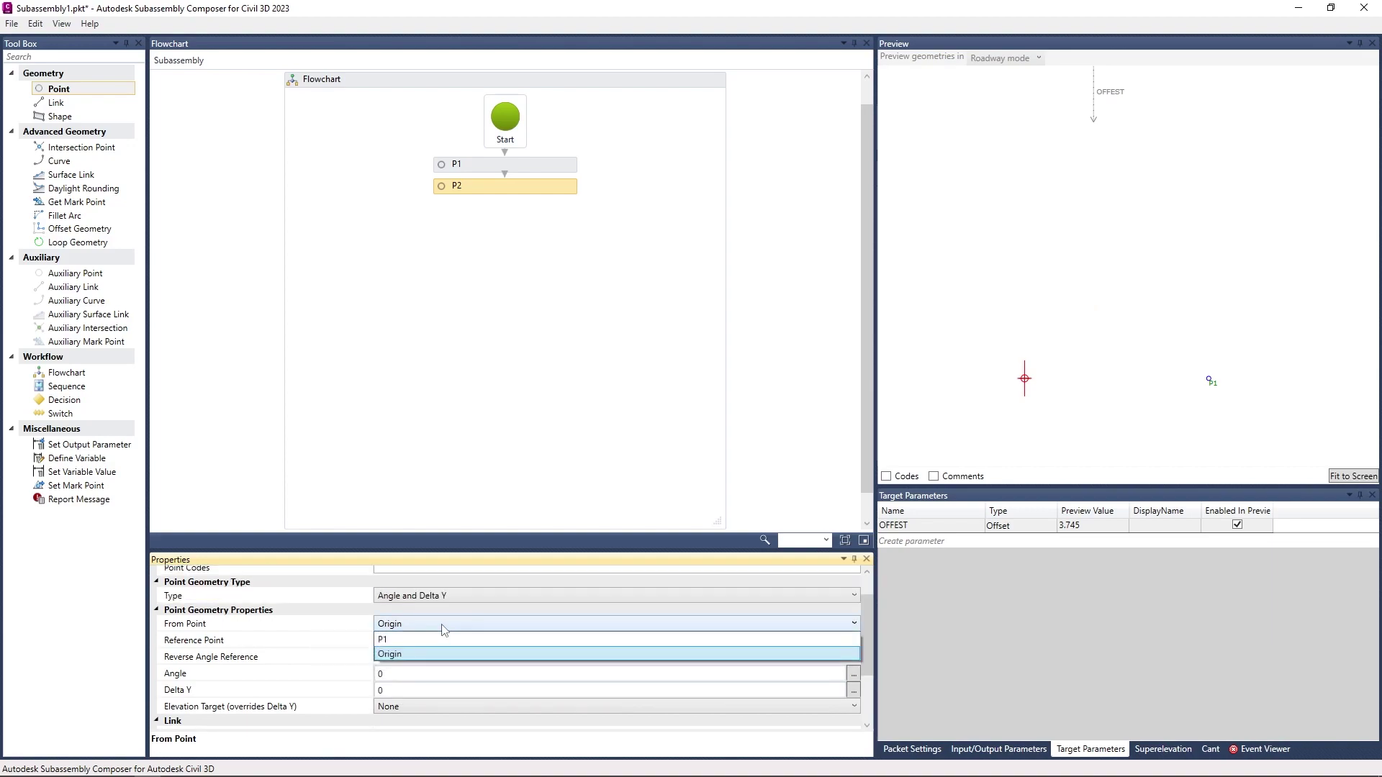
pyautogui.click(425, 640)
pyautogui.click(408, 625)
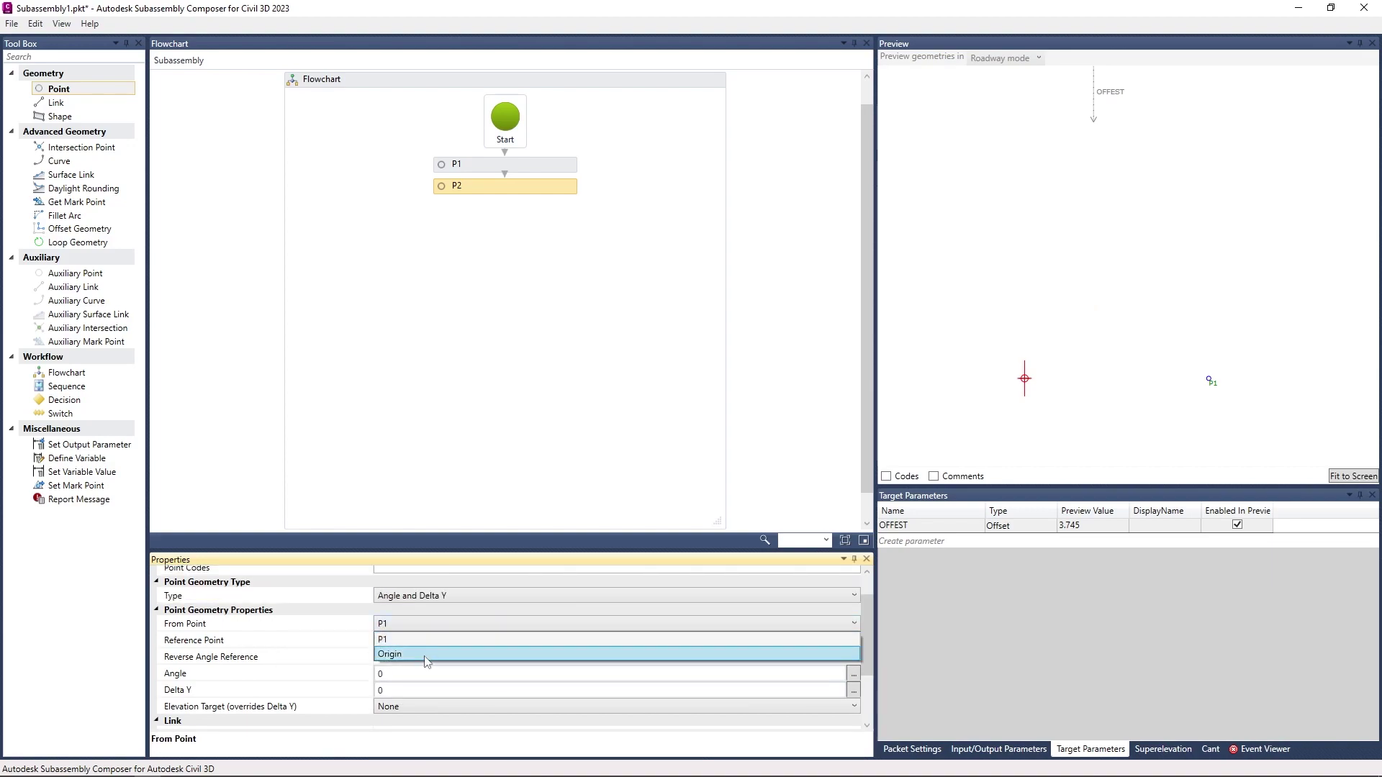
pyautogui.click(387, 654)
pyautogui.click(399, 669)
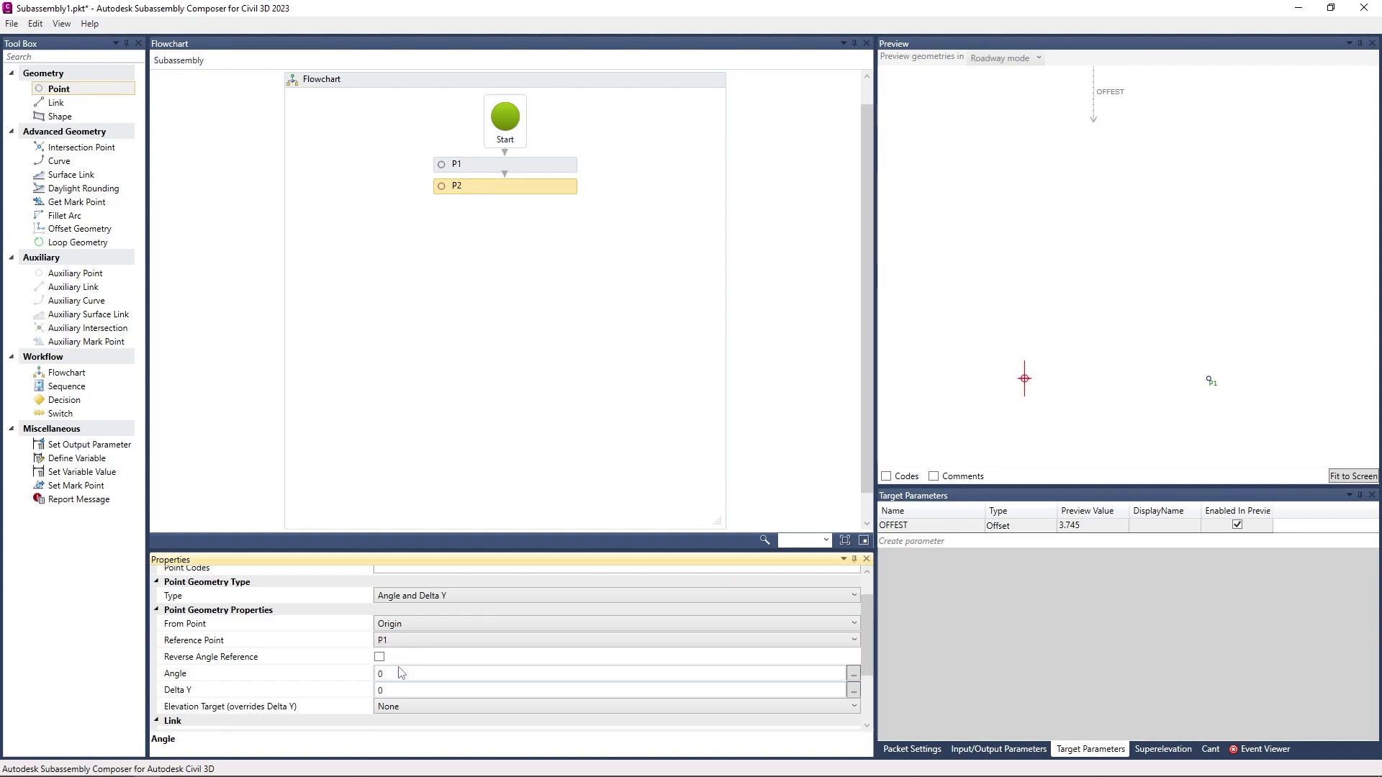
# Step: Set P1 to Delta X 0 and Delta Y 10
pyautogui.click(545, 165)
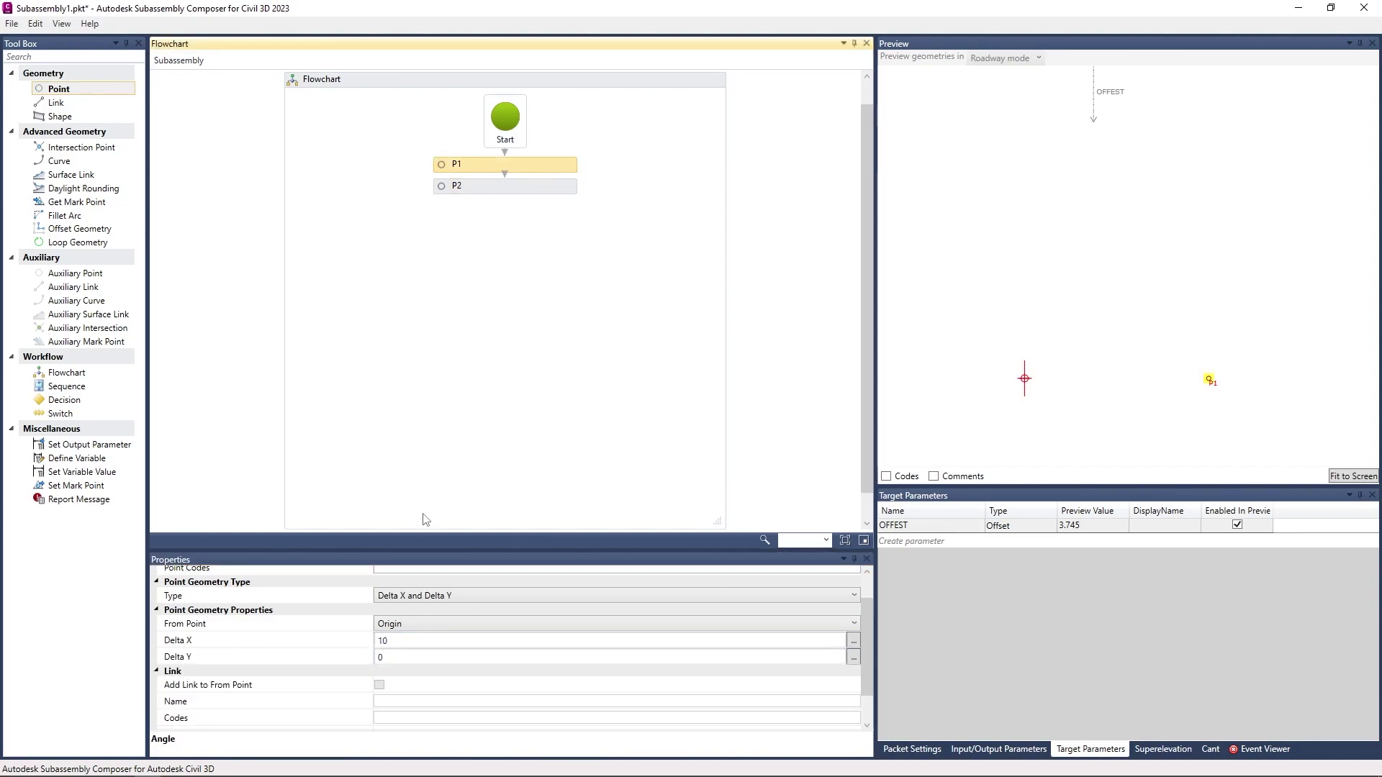
pyautogui.click(403, 639)
pyautogui.write('0')
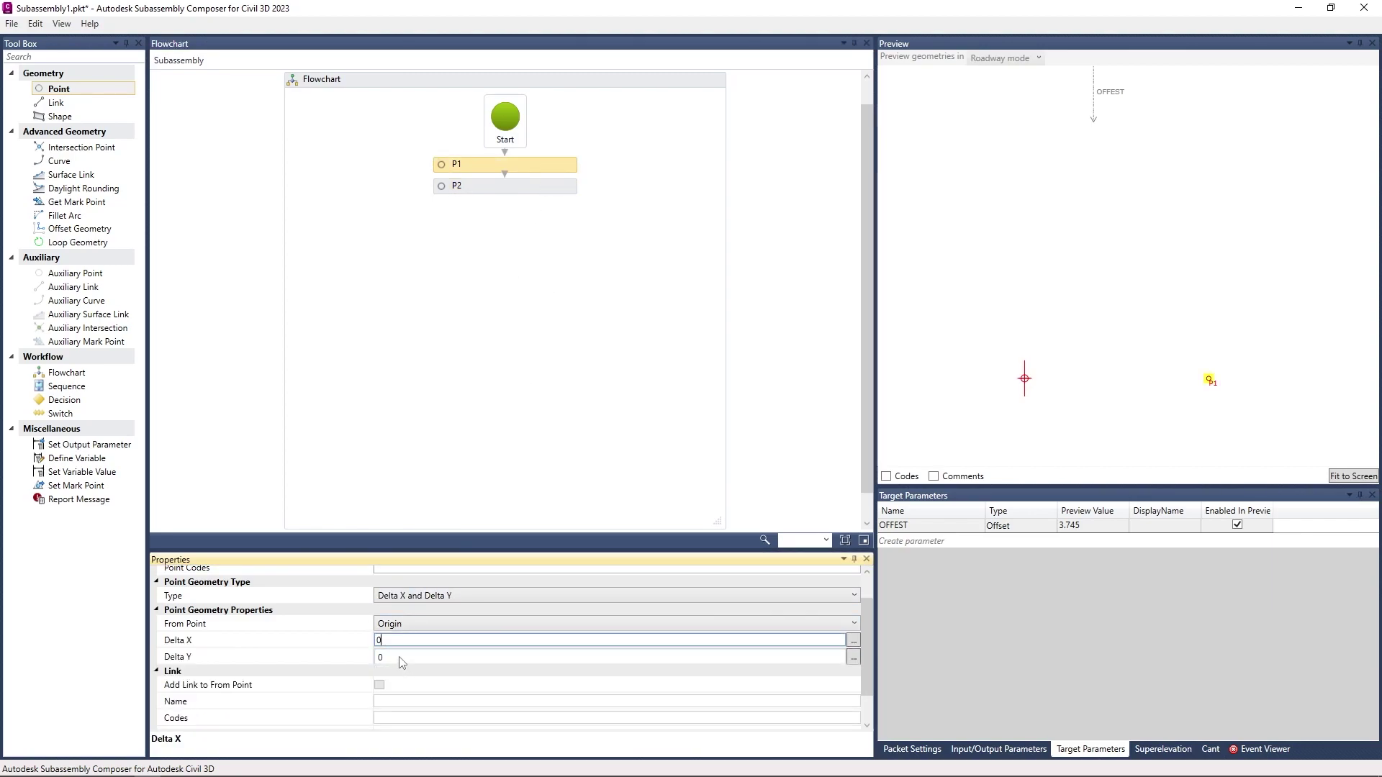
pyautogui.click(401, 658)
pyautogui.write('10')
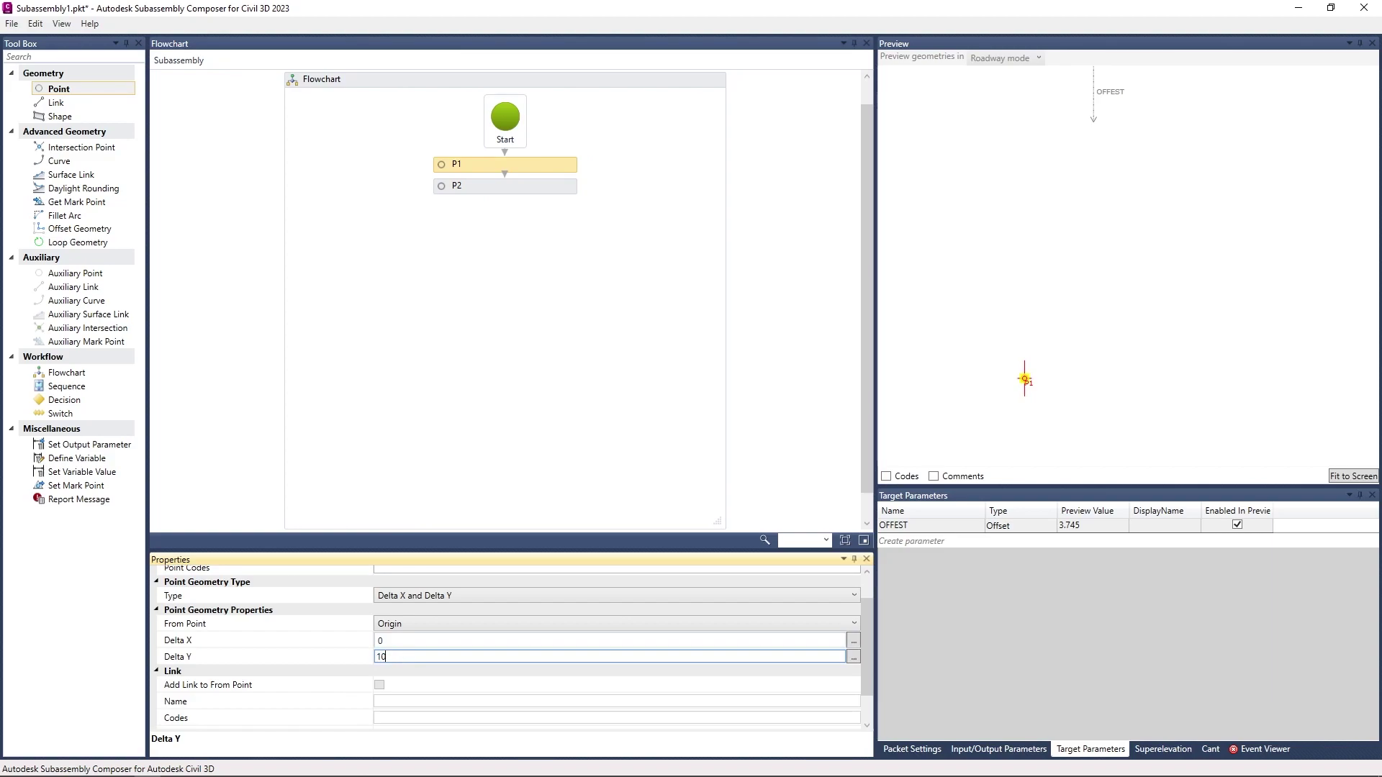
pyautogui.press('Return')
pyautogui.click(557, 420)
# Step: Give P2 an angle of 45 and Delta Y of 10
pyautogui.click(535, 189)
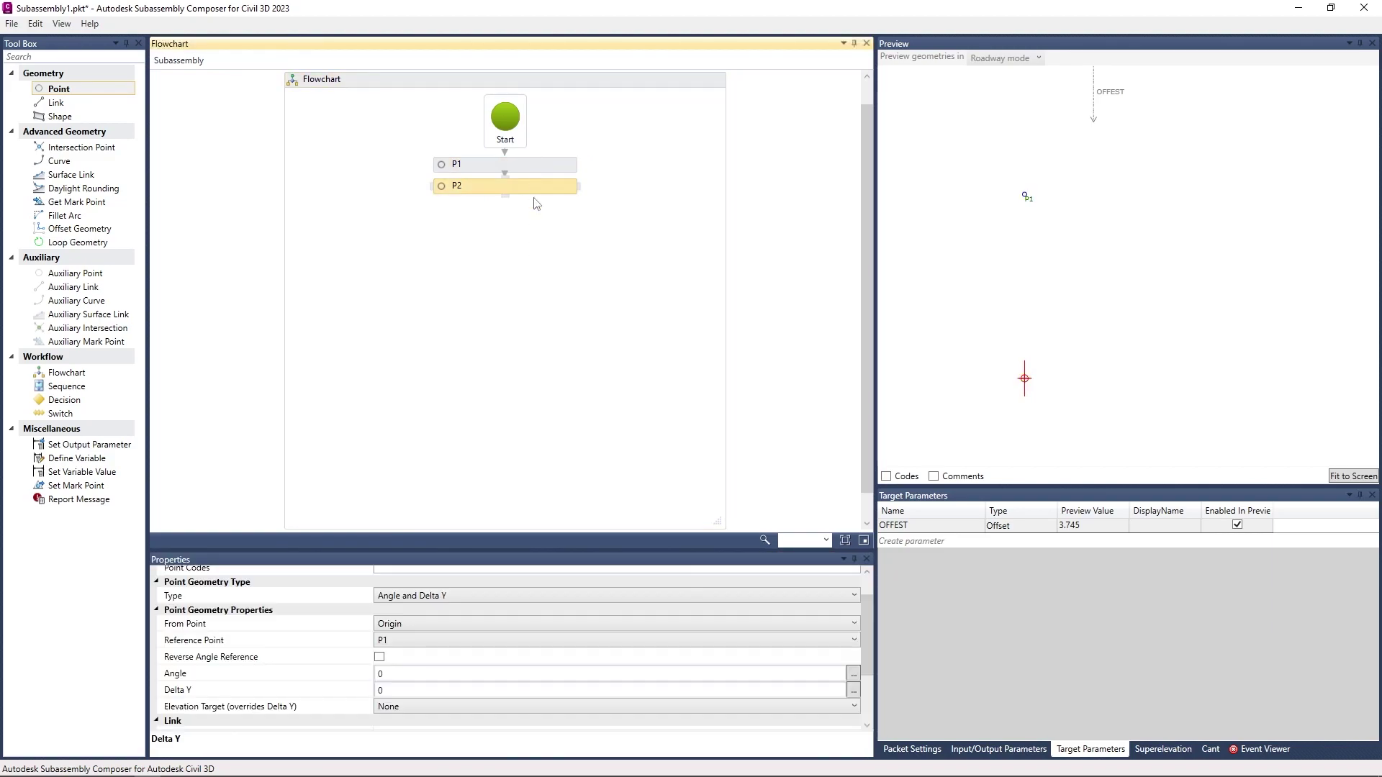
pyautogui.scroll(-1, 330, 632)
pyautogui.scroll(1, 329, 633)
pyautogui.click(394, 671)
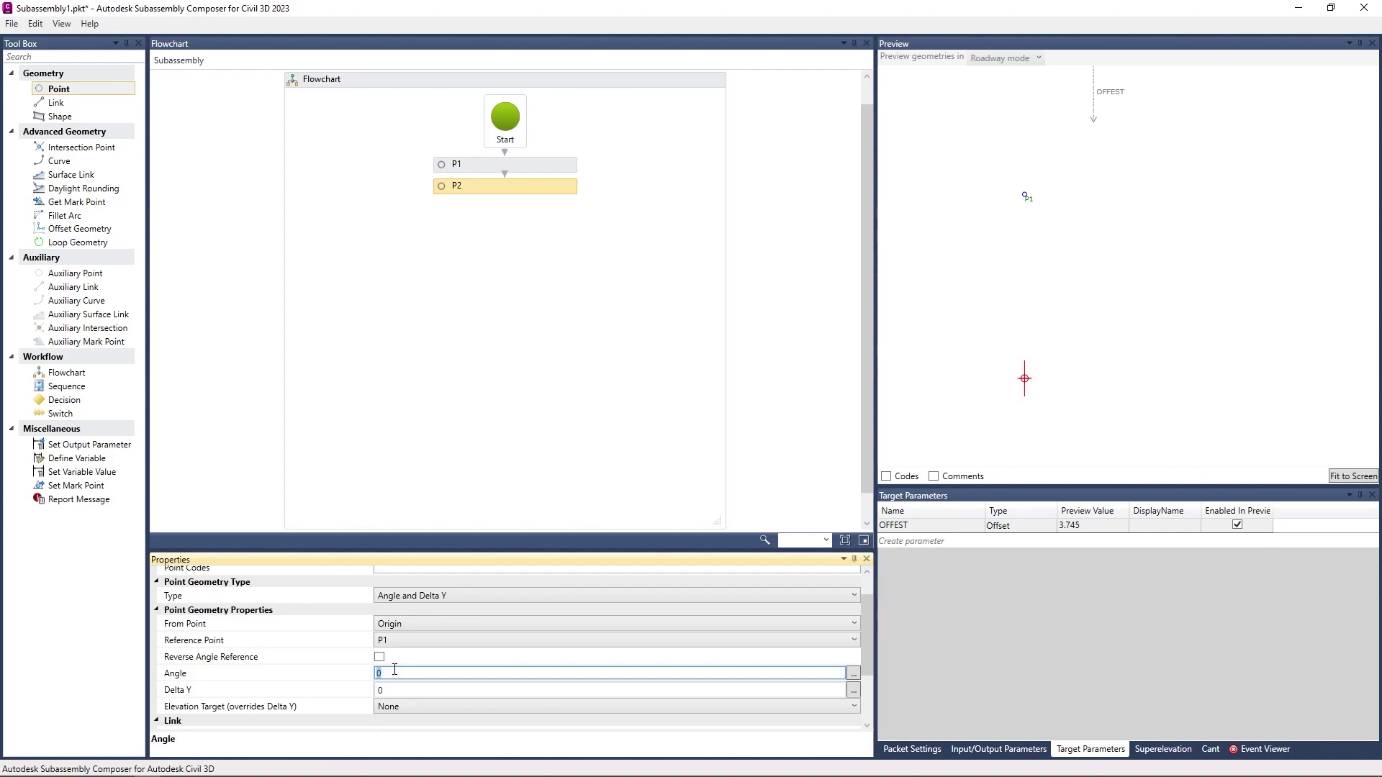
pyautogui.write('45')
pyautogui.press('Return')
pyautogui.click(397, 691)
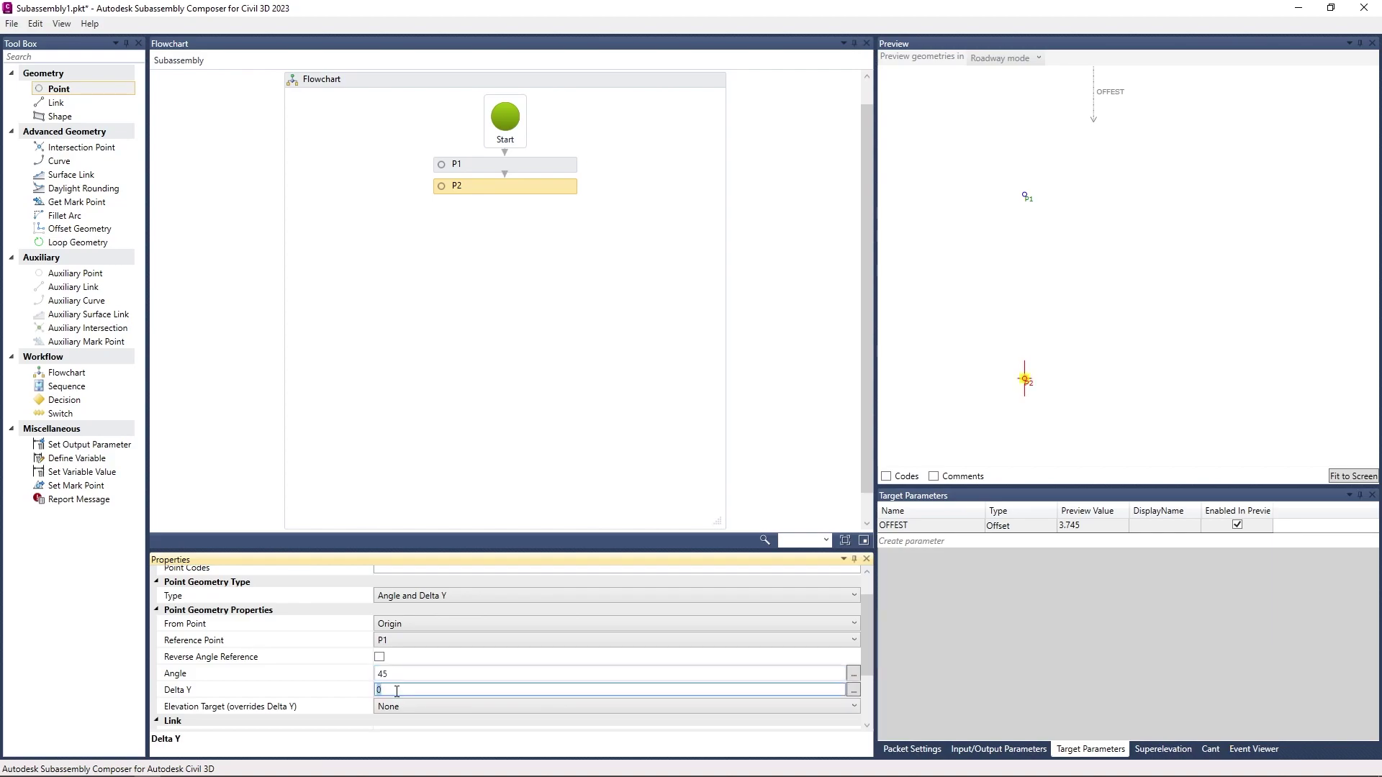
pyautogui.write('10')
pyautogui.press('Return')
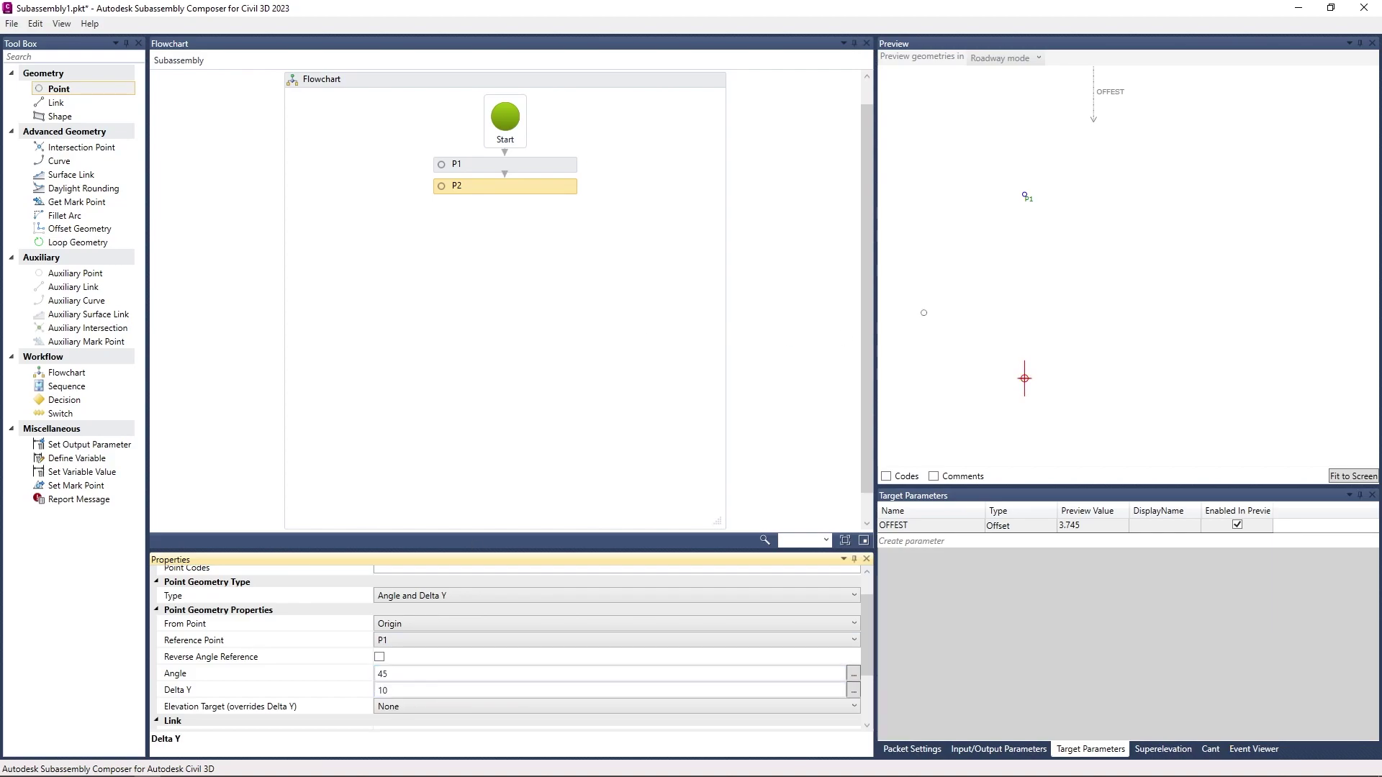
# Step: Change P2's angle to -45, flipping it right, and recentre the preview
pyautogui.scroll(-2, 1117, 331)
pyautogui.scroll(2, 1117, 330)
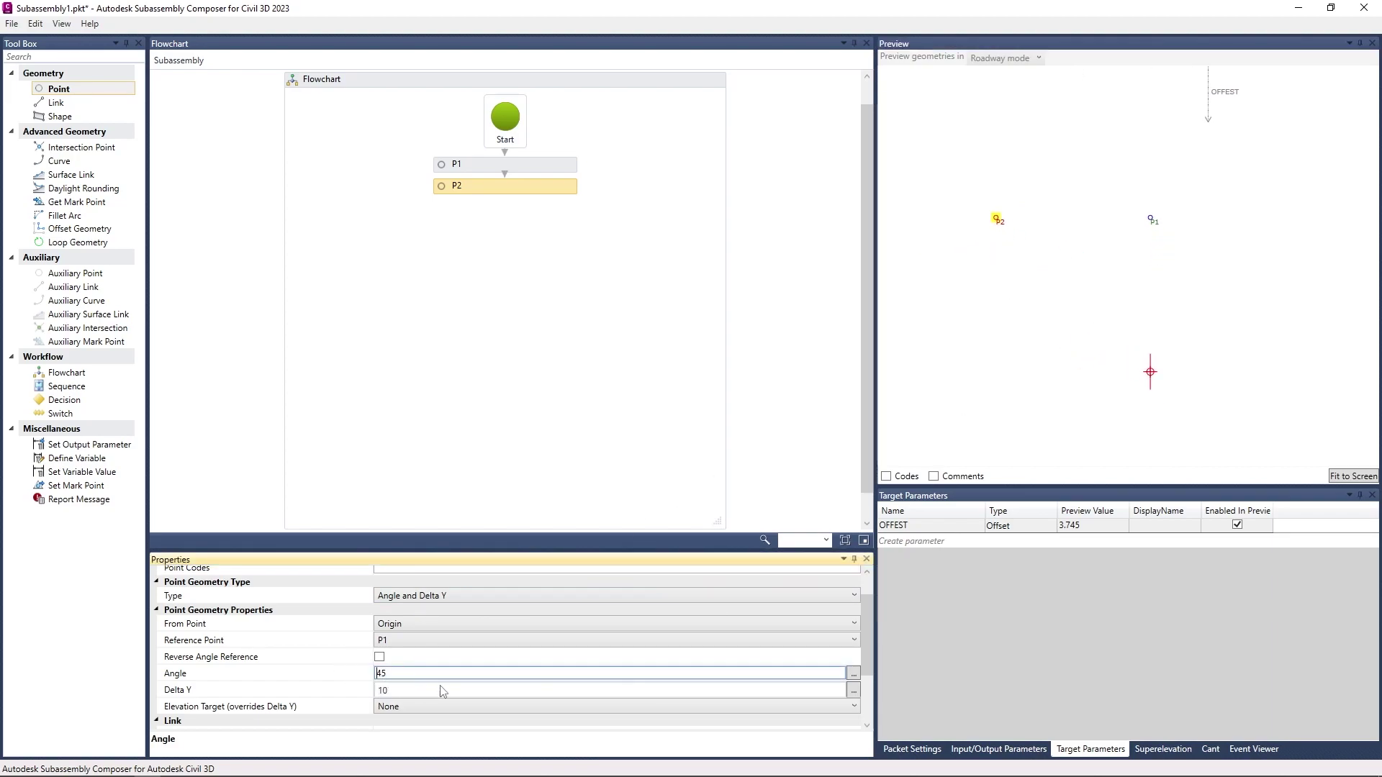
pyautogui.write('-')
pyautogui.click(603, 316)
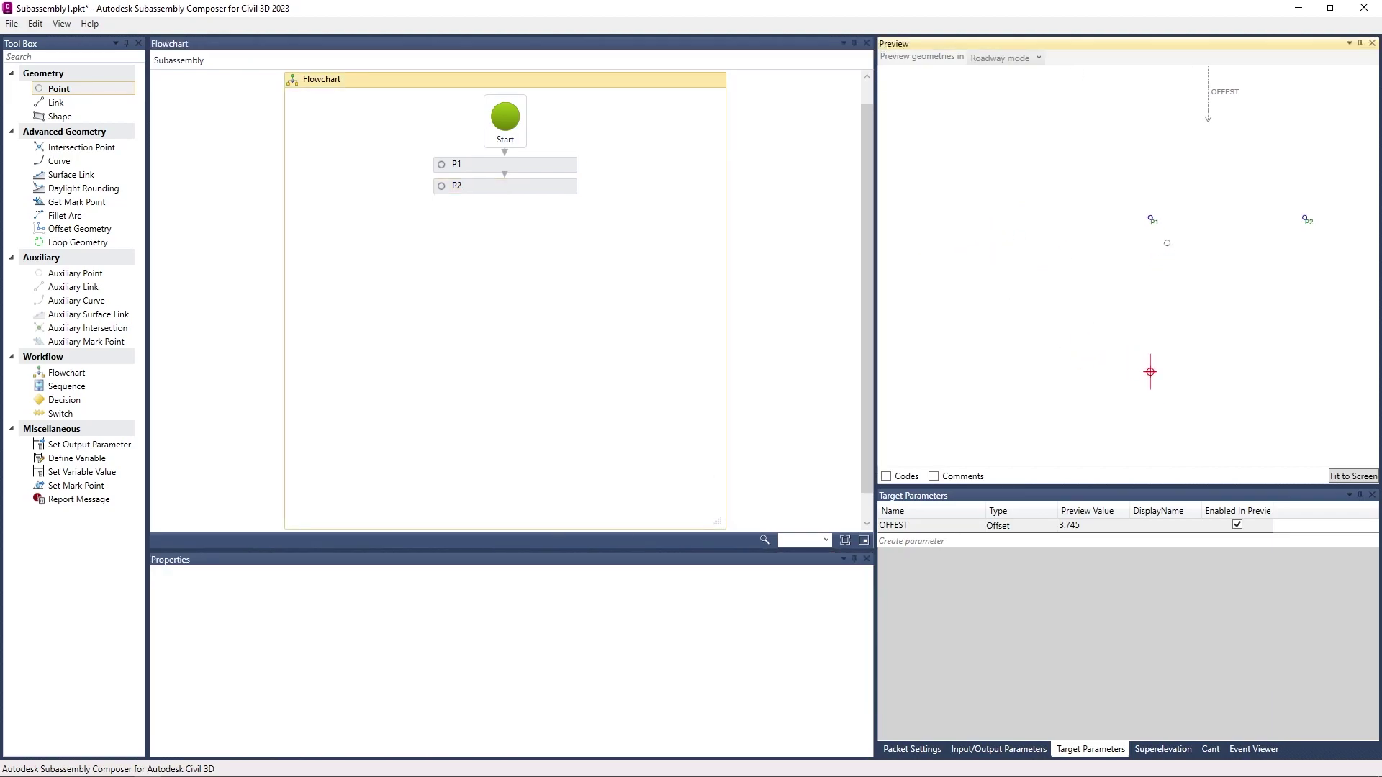
pyautogui.moveTo(1268, 199); pyautogui.dragTo(1187, 197, button='middle')
# Step: Check P2's Elevation Target options and create a new target parameter
pyautogui.click(567, 189)
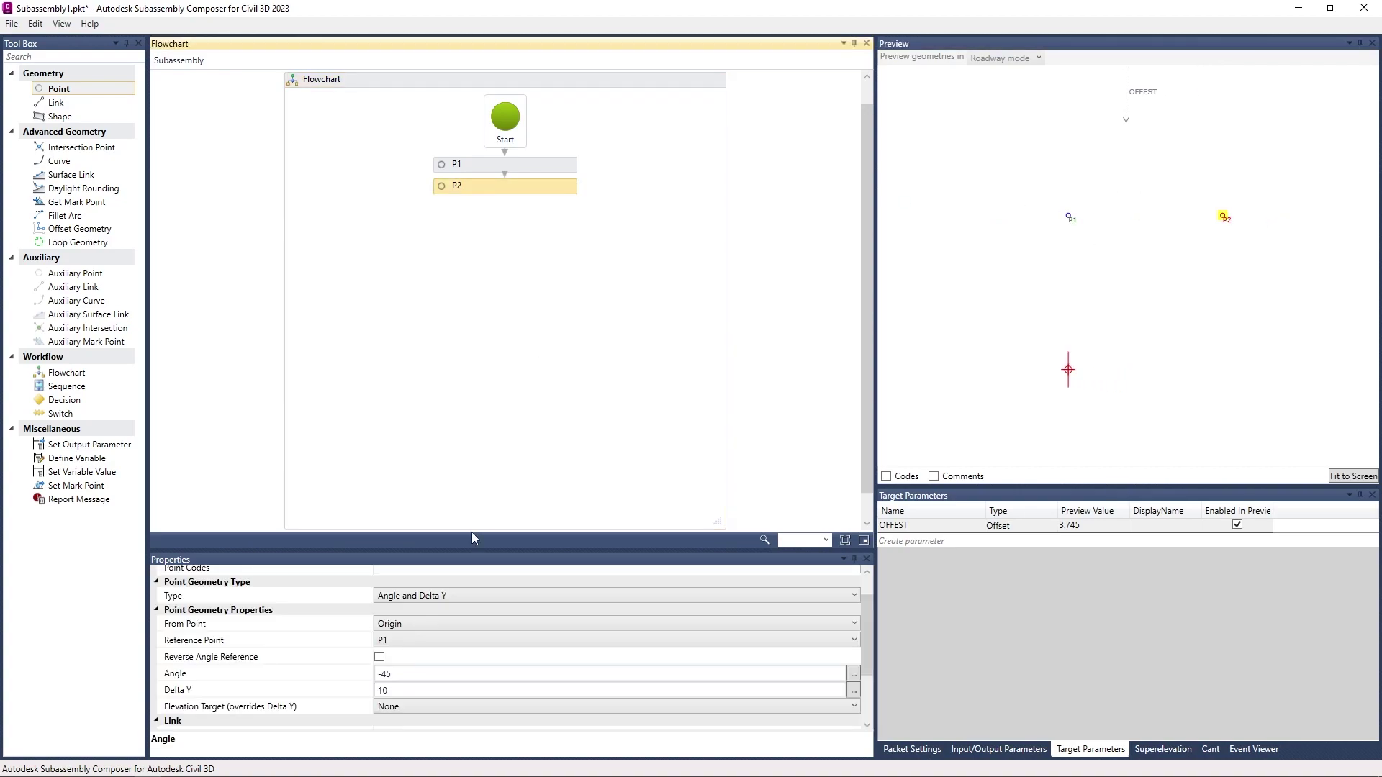
pyautogui.click(401, 713)
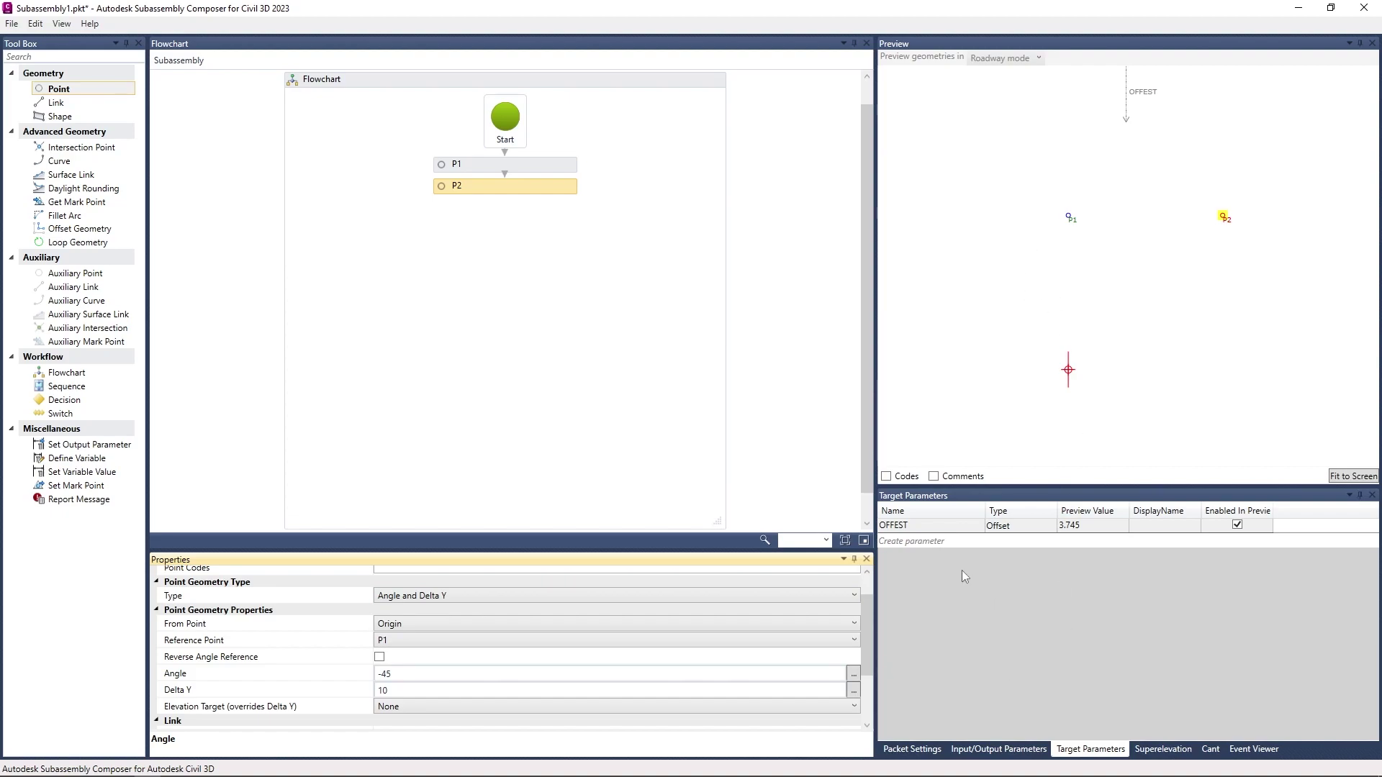
pyautogui.click(935, 541)
# Step: Rename TargetParameter2 to ELEVATION, set its type to Elevation, and drag its preview arrow up
pyautogui.click(950, 541)
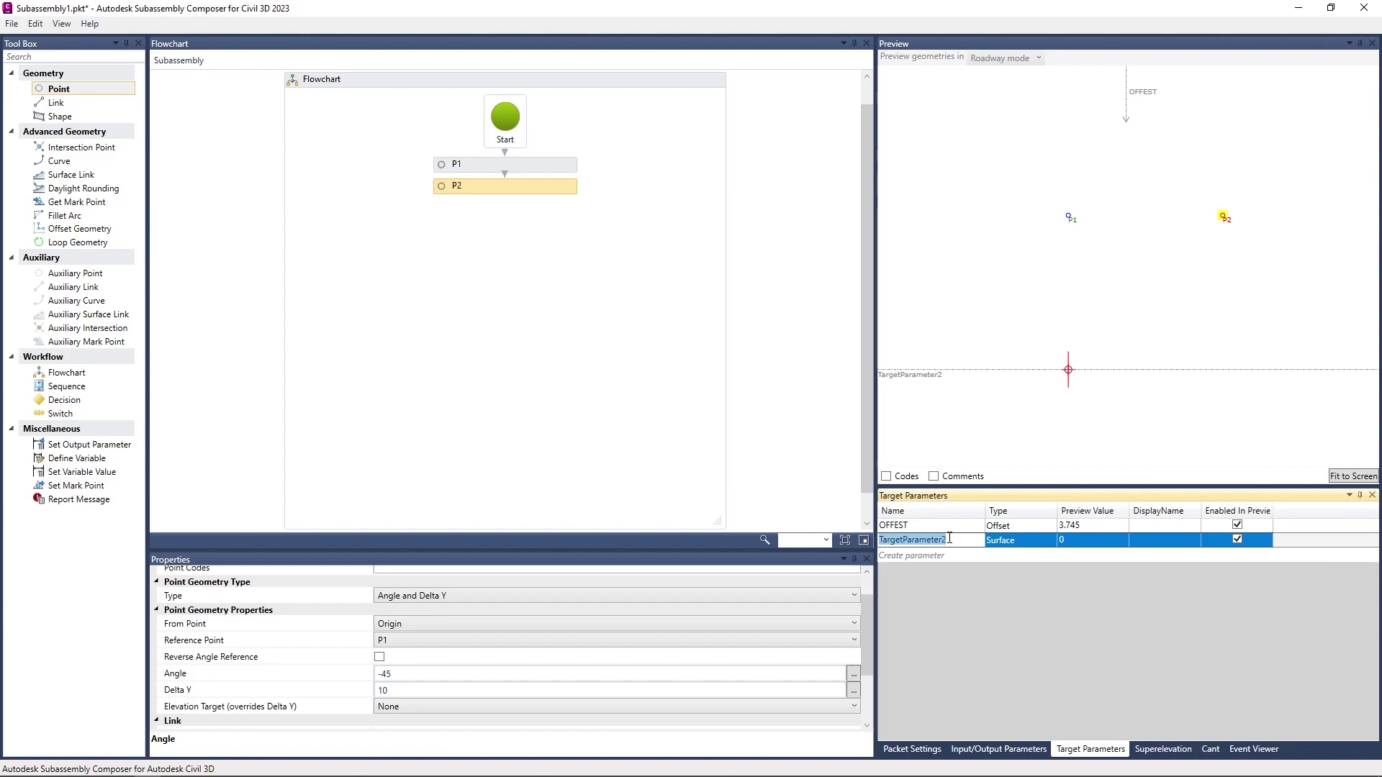
pyautogui.write('ele')
pyautogui.write('ELEVATION')
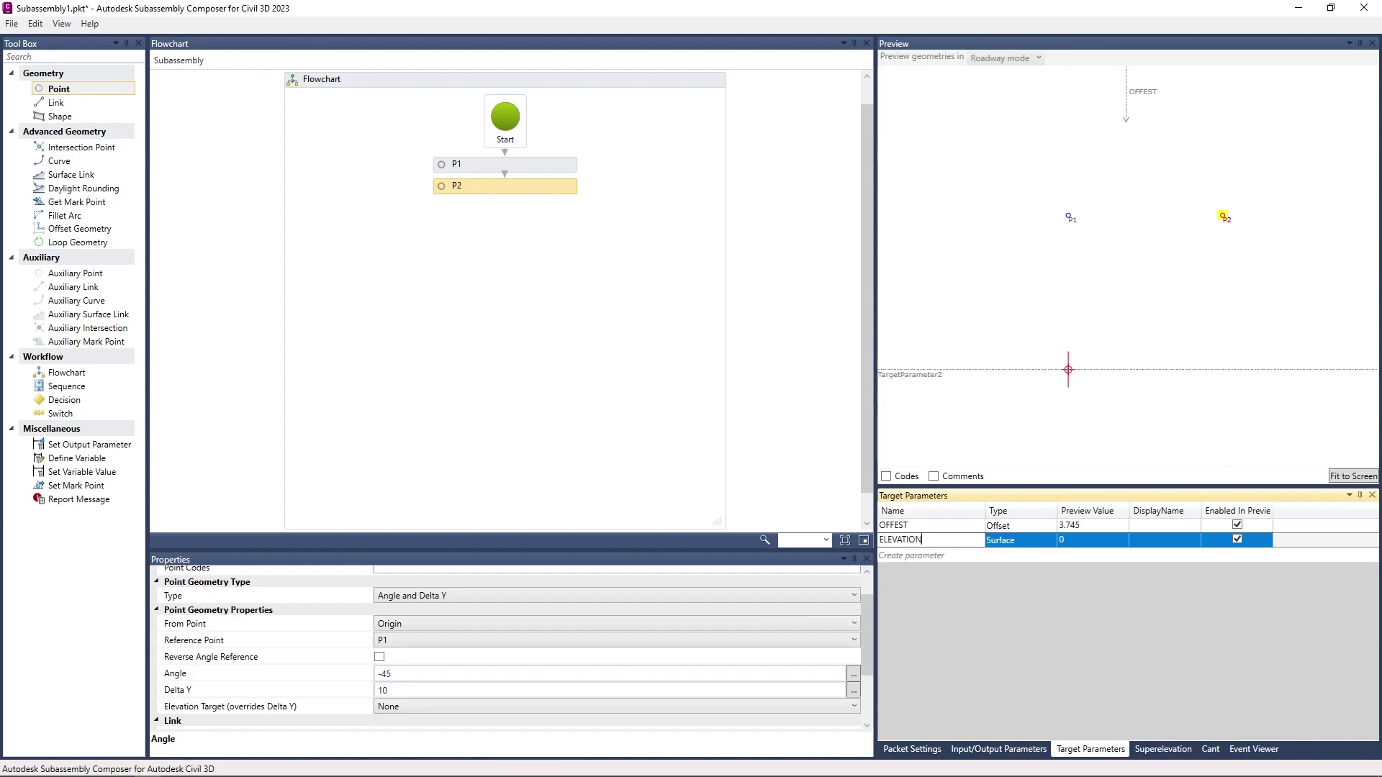
pyautogui.press('Return')
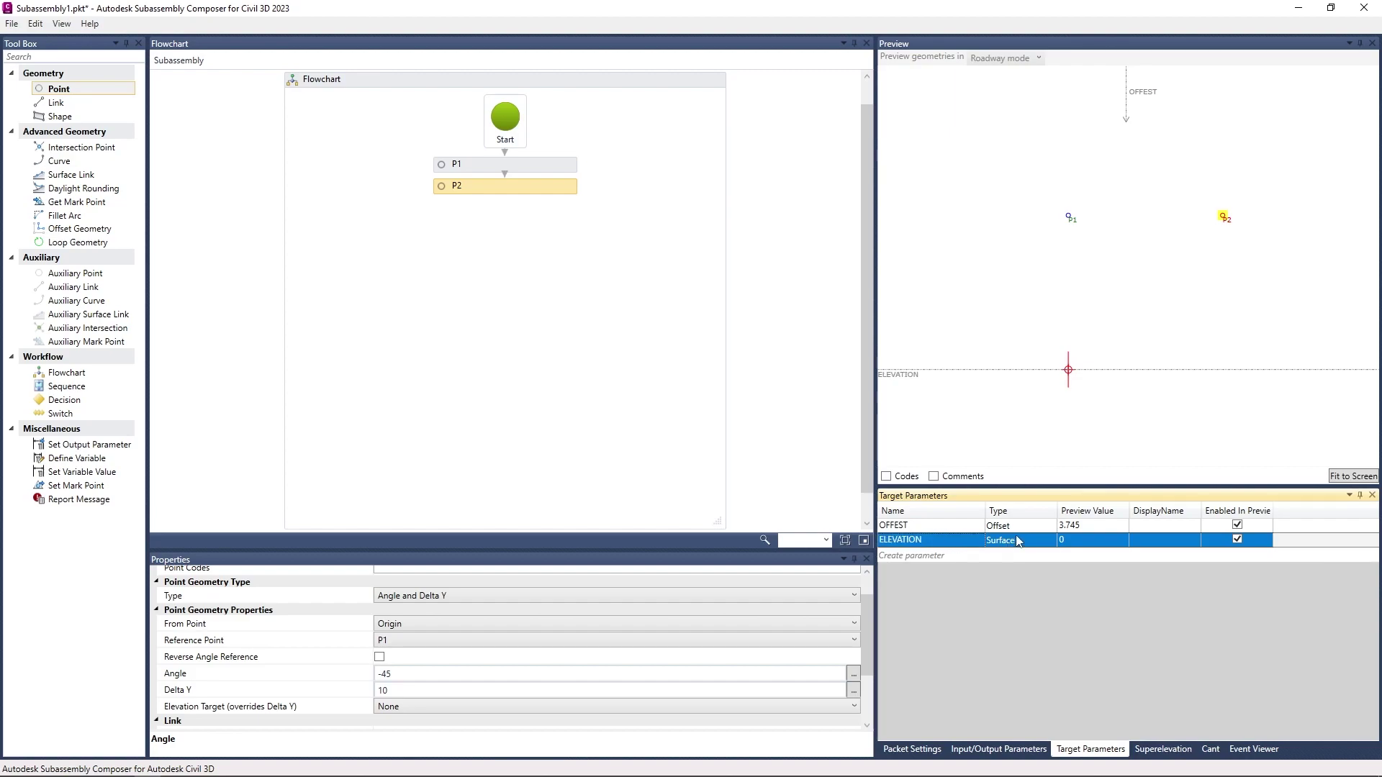
pyautogui.click(1011, 544)
pyautogui.click(1007, 555)
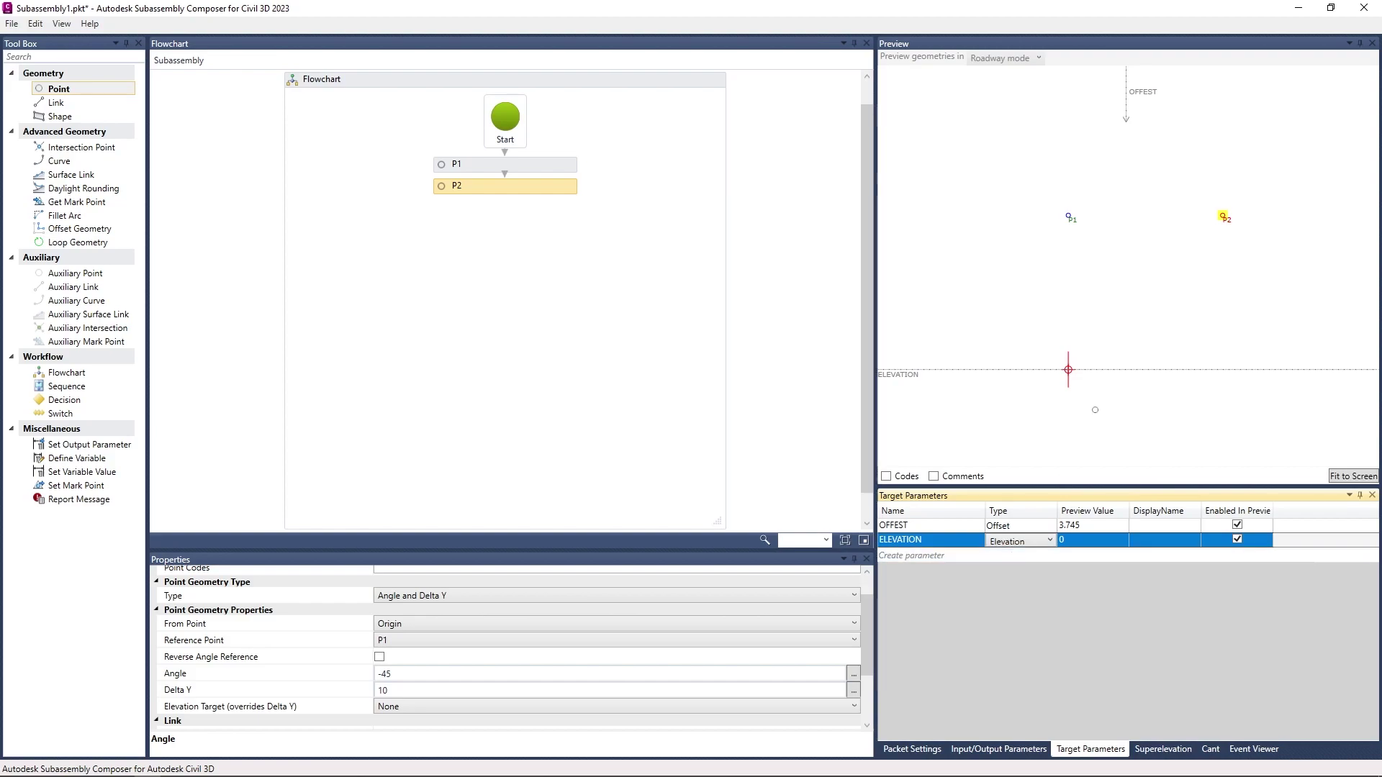
pyautogui.click(1159, 294)
pyautogui.moveTo(1312, 369); pyautogui.dragTo(1311, 273)
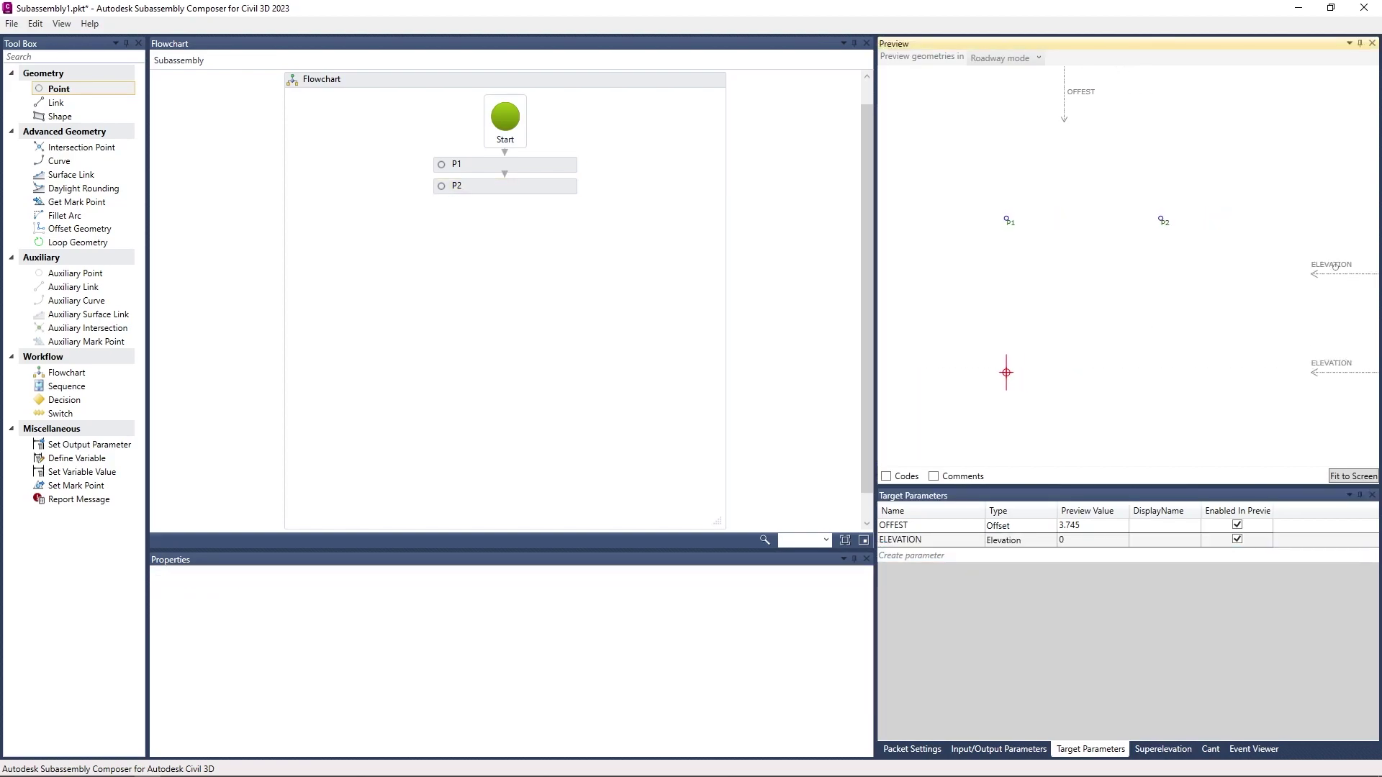
# Step: Set P2's Elevation Target to ELEVATION and drag the ELEVATION arrow down, moving P2
pyautogui.click(538, 189)
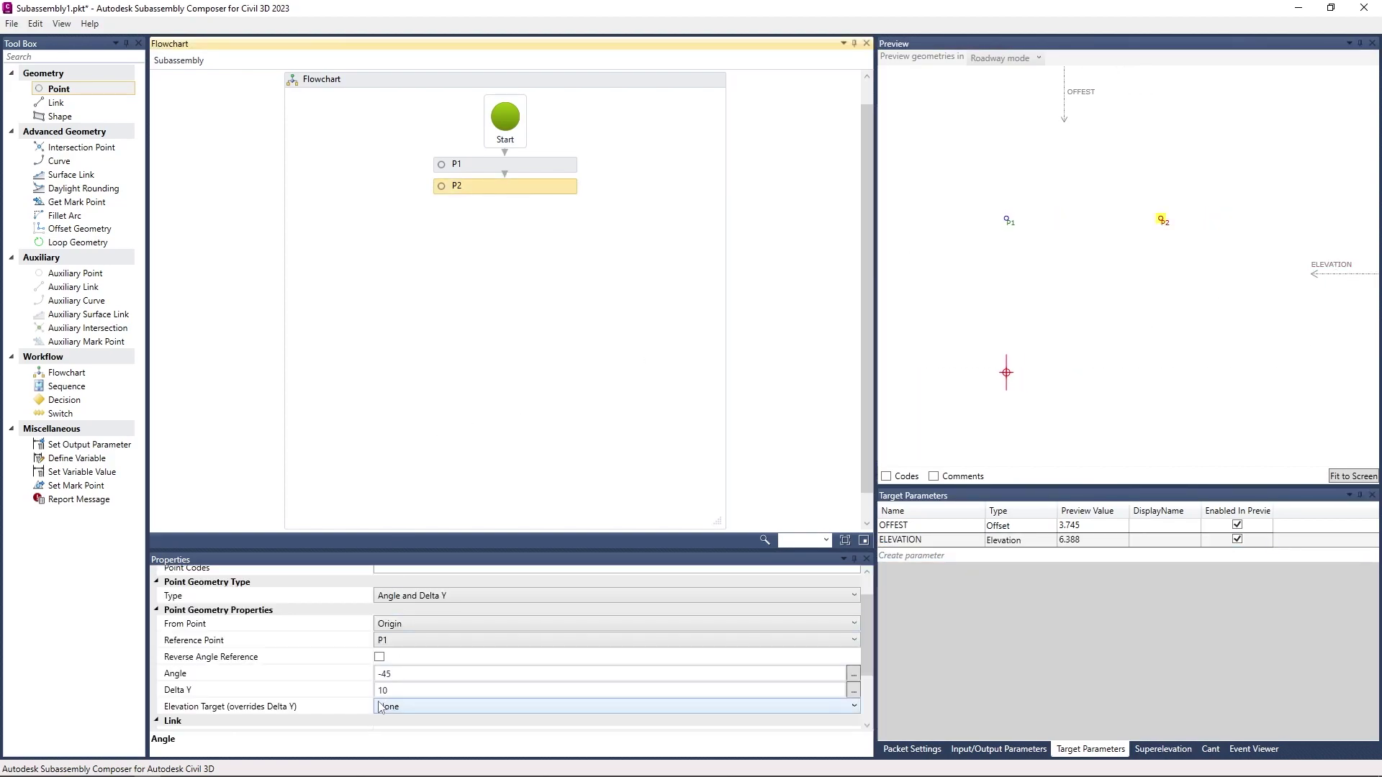
pyautogui.click(409, 706)
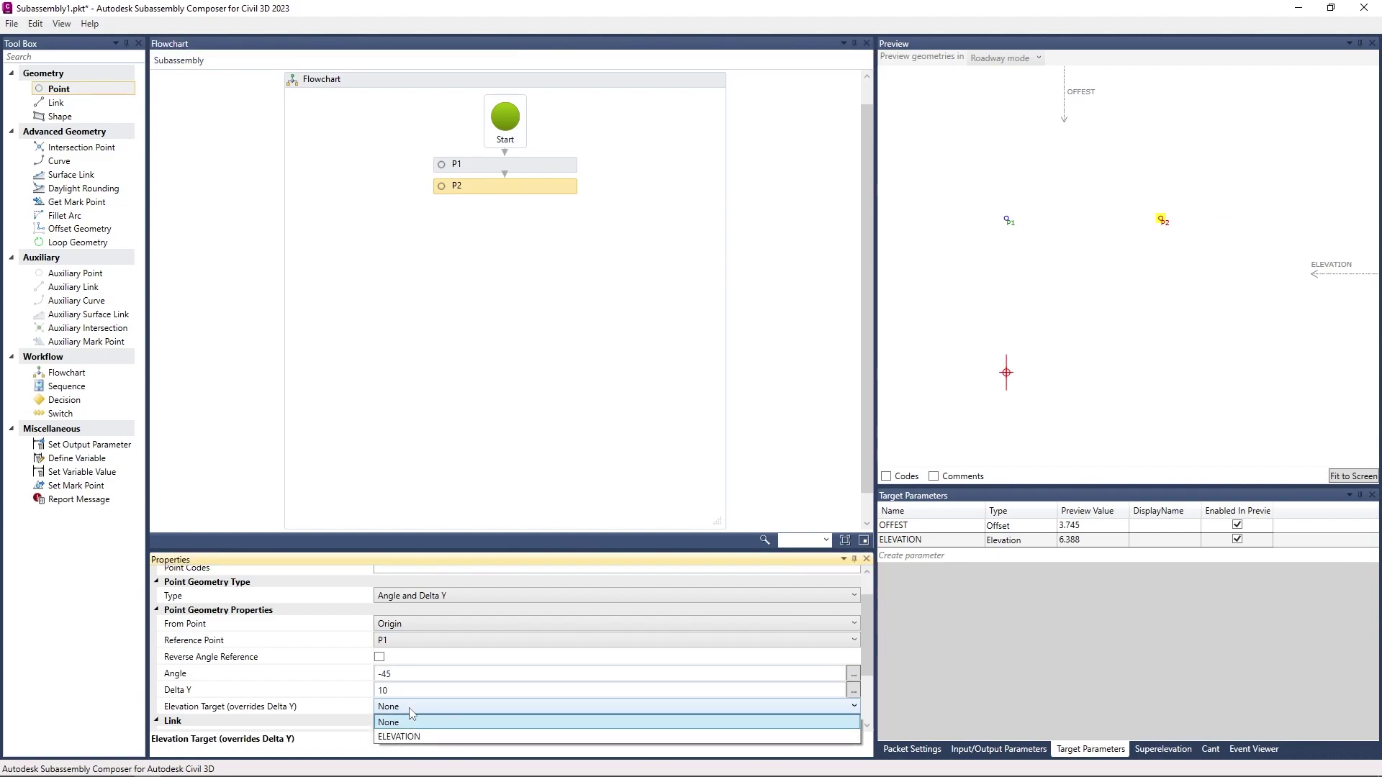
pyautogui.click(440, 737)
pyautogui.click(796, 254)
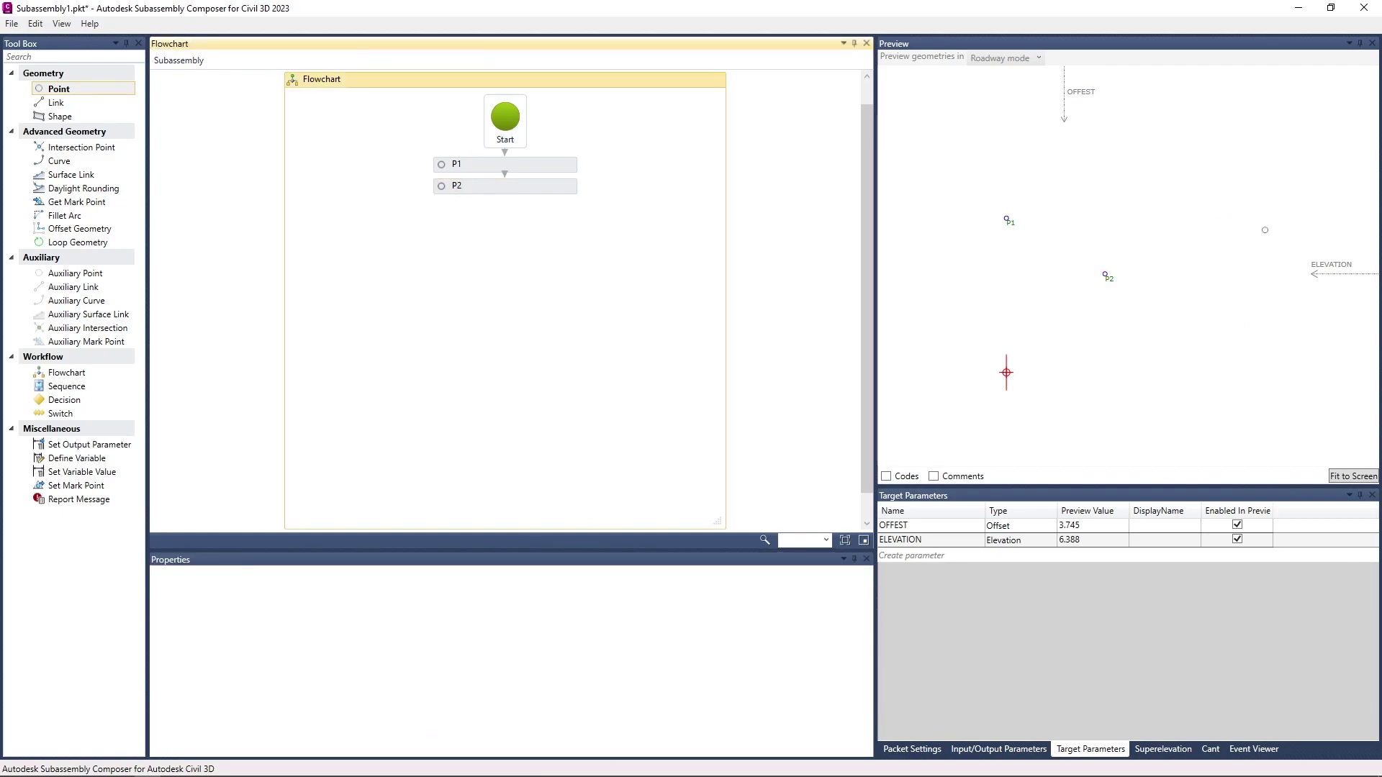
pyautogui.moveTo(1315, 266)
pyautogui.mouseDown()
pyautogui.moveTo(1326, 296)
pyautogui.moveTo(1302, 331)
pyautogui.moveTo(1340, 137)
pyautogui.moveTo(1323, 322)
pyautogui.moveTo(1271, 286)
pyautogui.mouseUp()
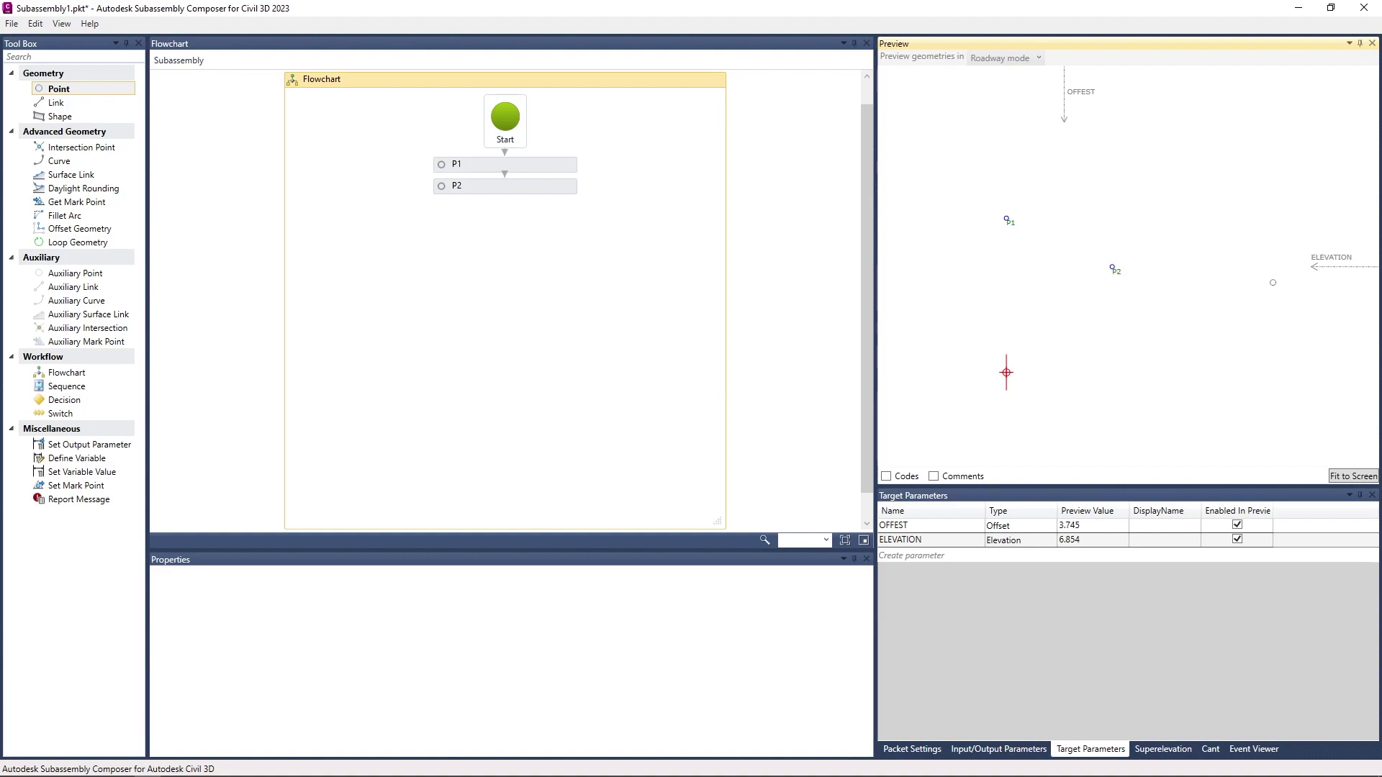
# Step: Reselect P2 and scroll through its properties to review them
pyautogui.click(555, 191)
pyautogui.scroll(-2, 324, 637)
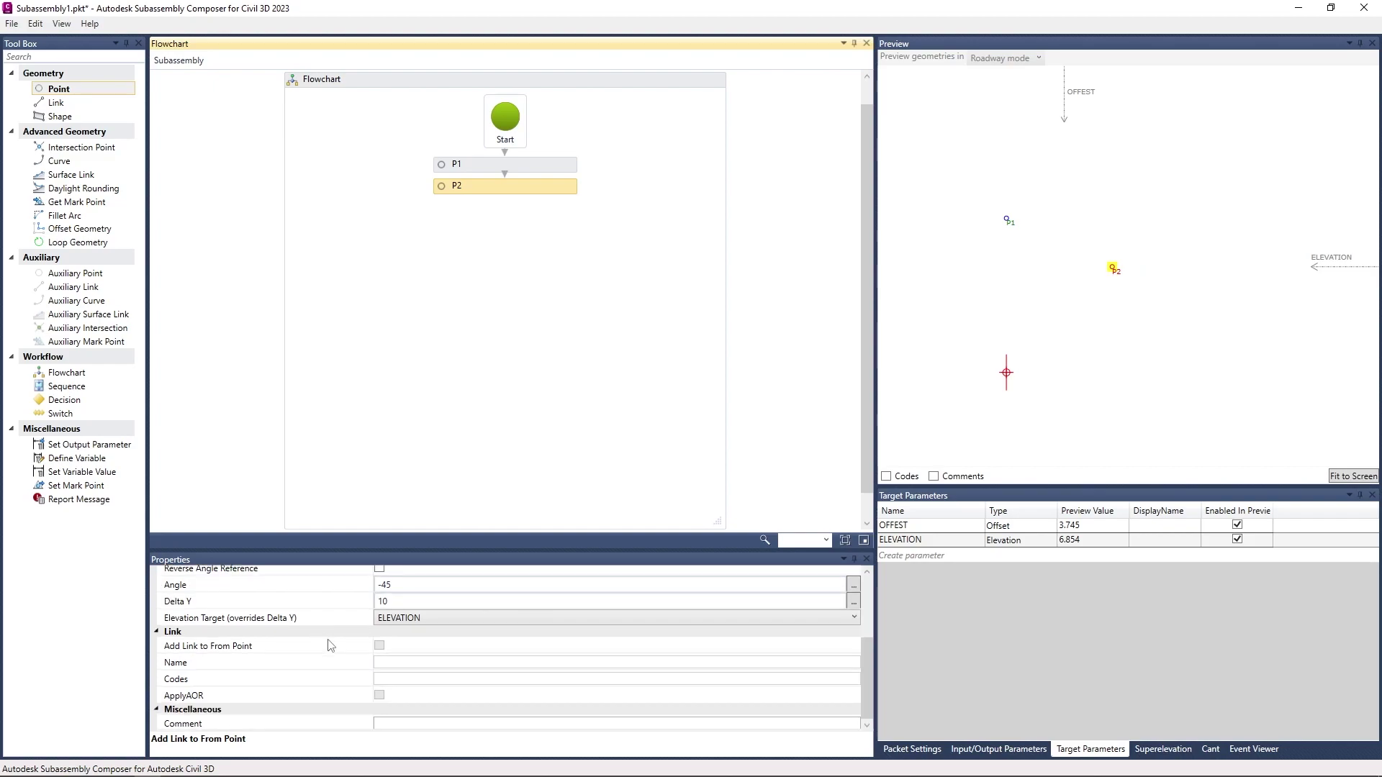
pyautogui.scroll(1, 317, 675)
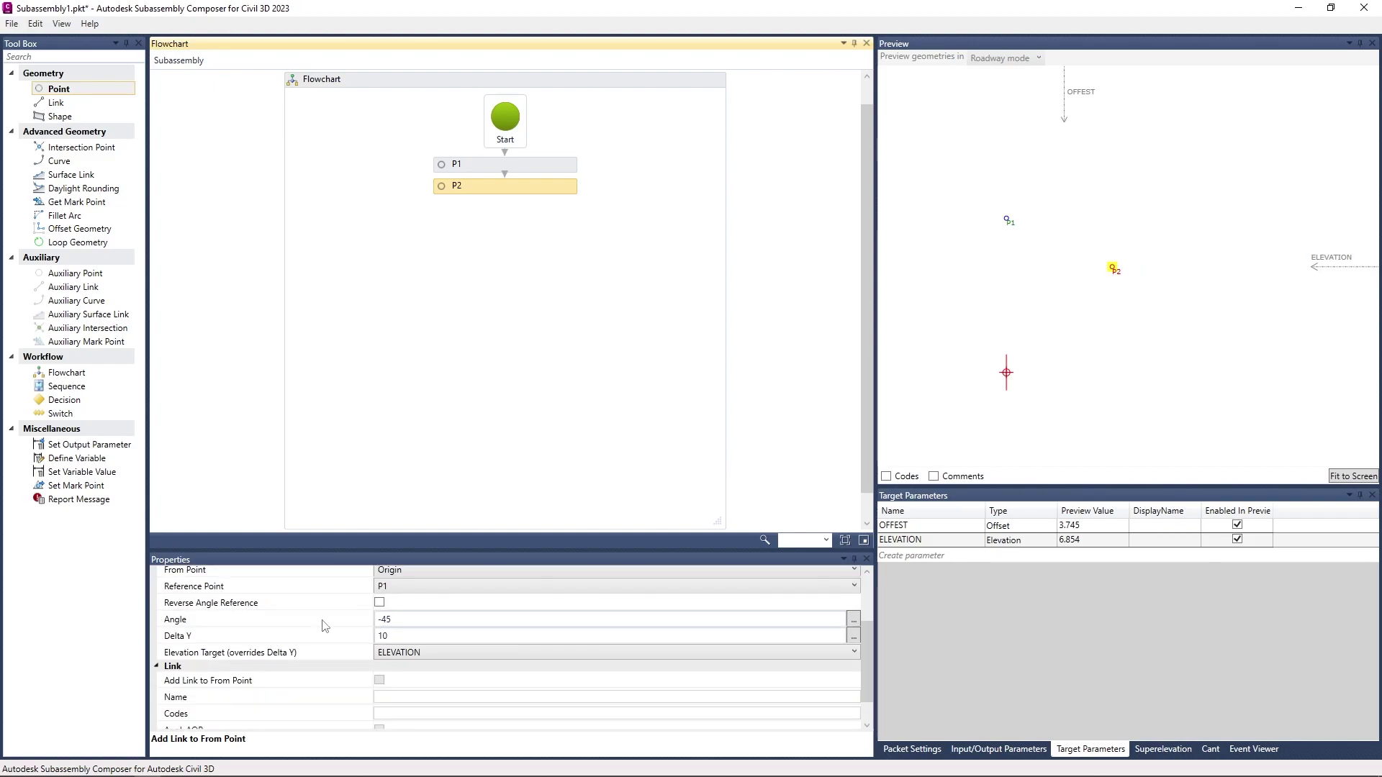
pyautogui.scroll(-2, 335, 658)
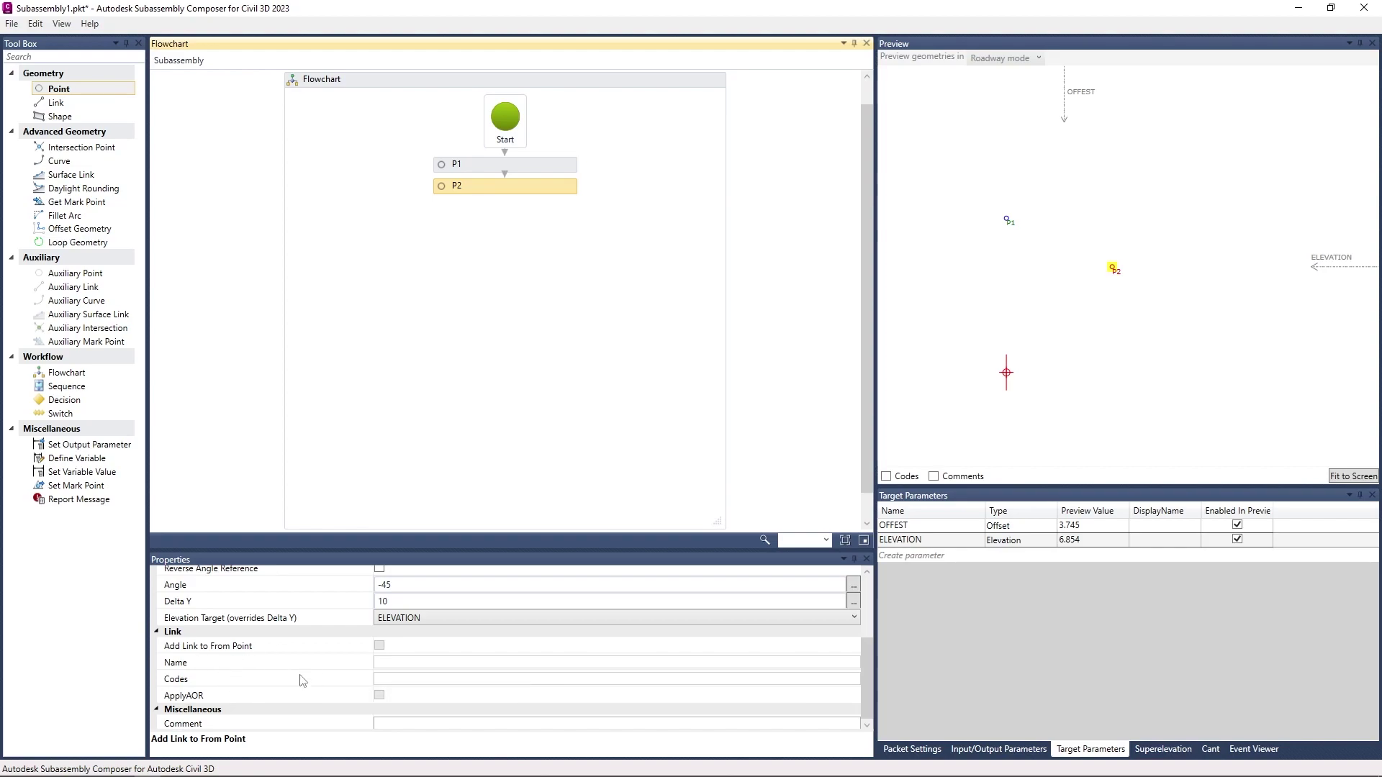
pyautogui.scroll(2, 302, 673)
pyautogui.scroll(2, 360, 644)
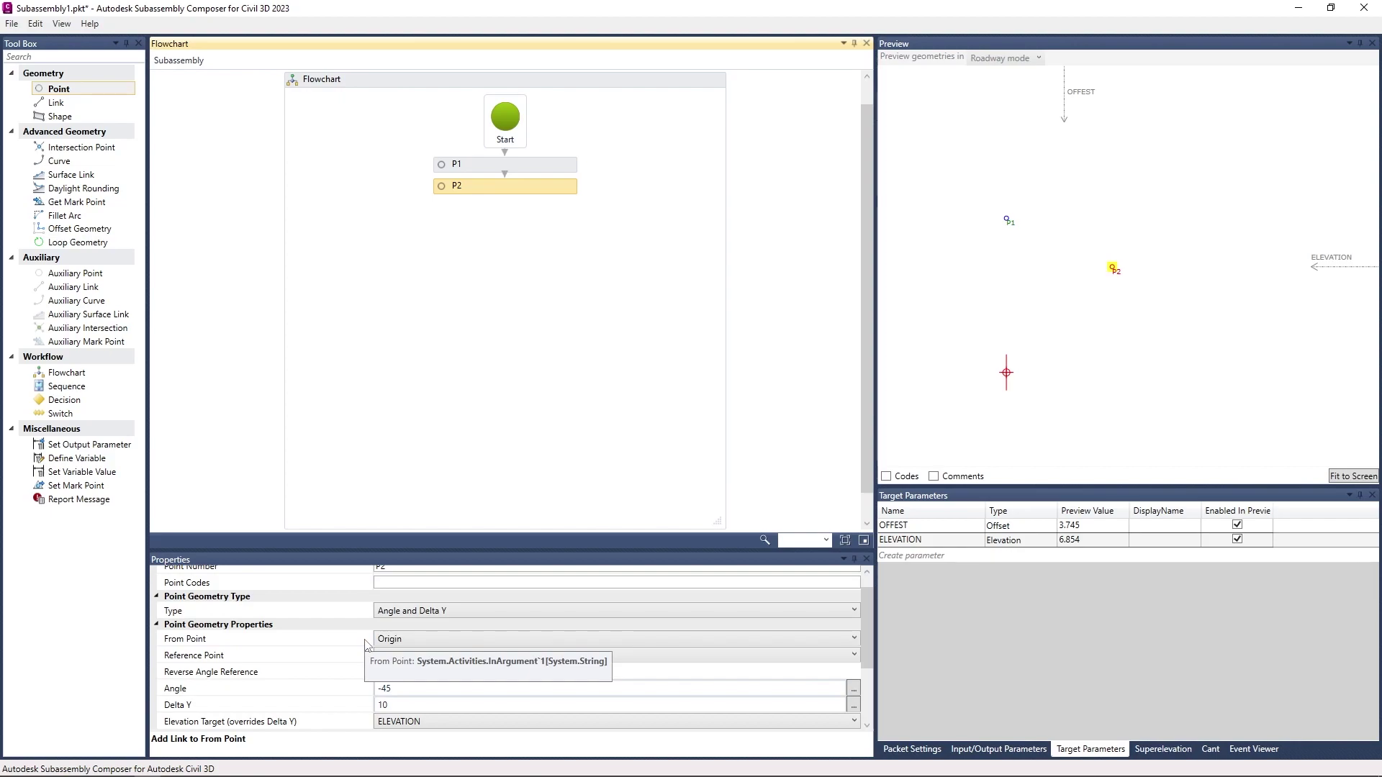
pyautogui.scroll(1, 356, 644)
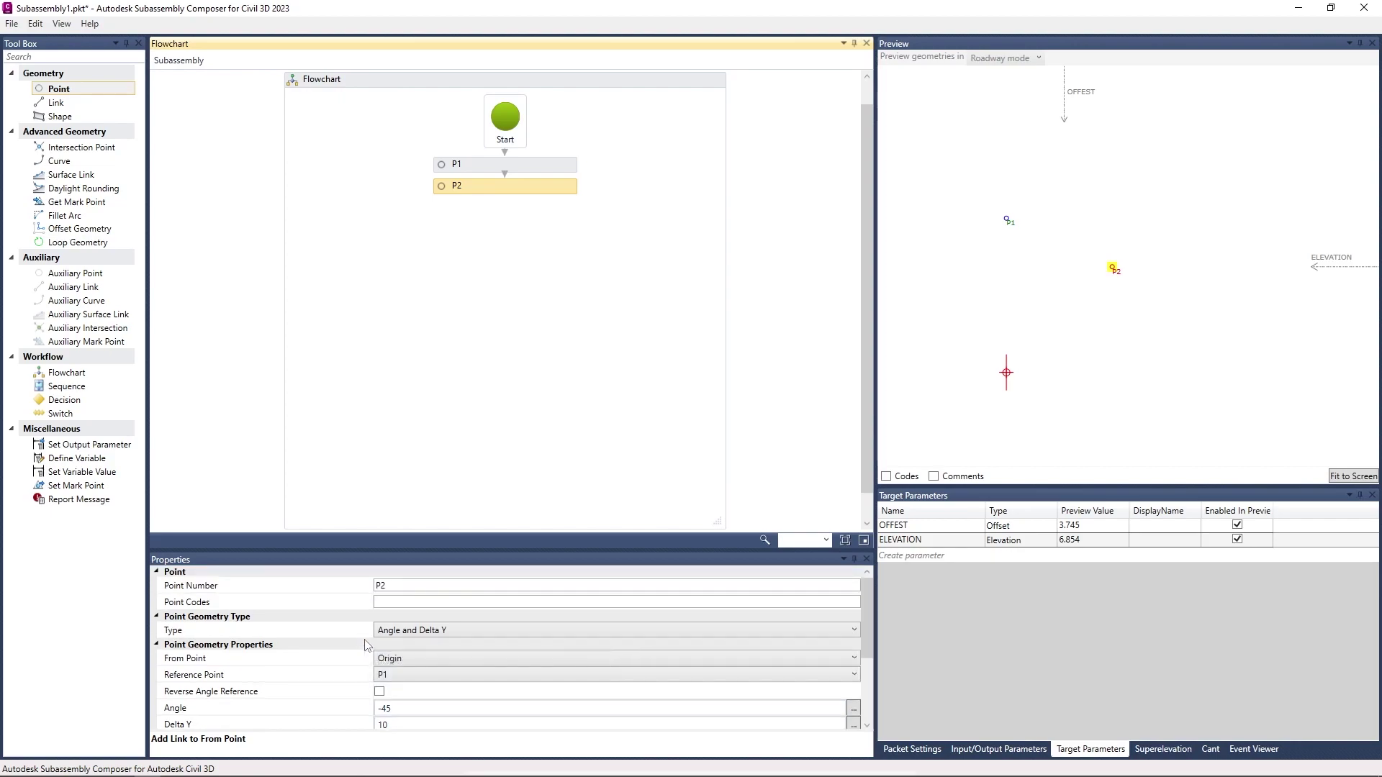
# Step: Make P2 an Angle and Distance point with an angle of 45
pyautogui.click(412, 631)
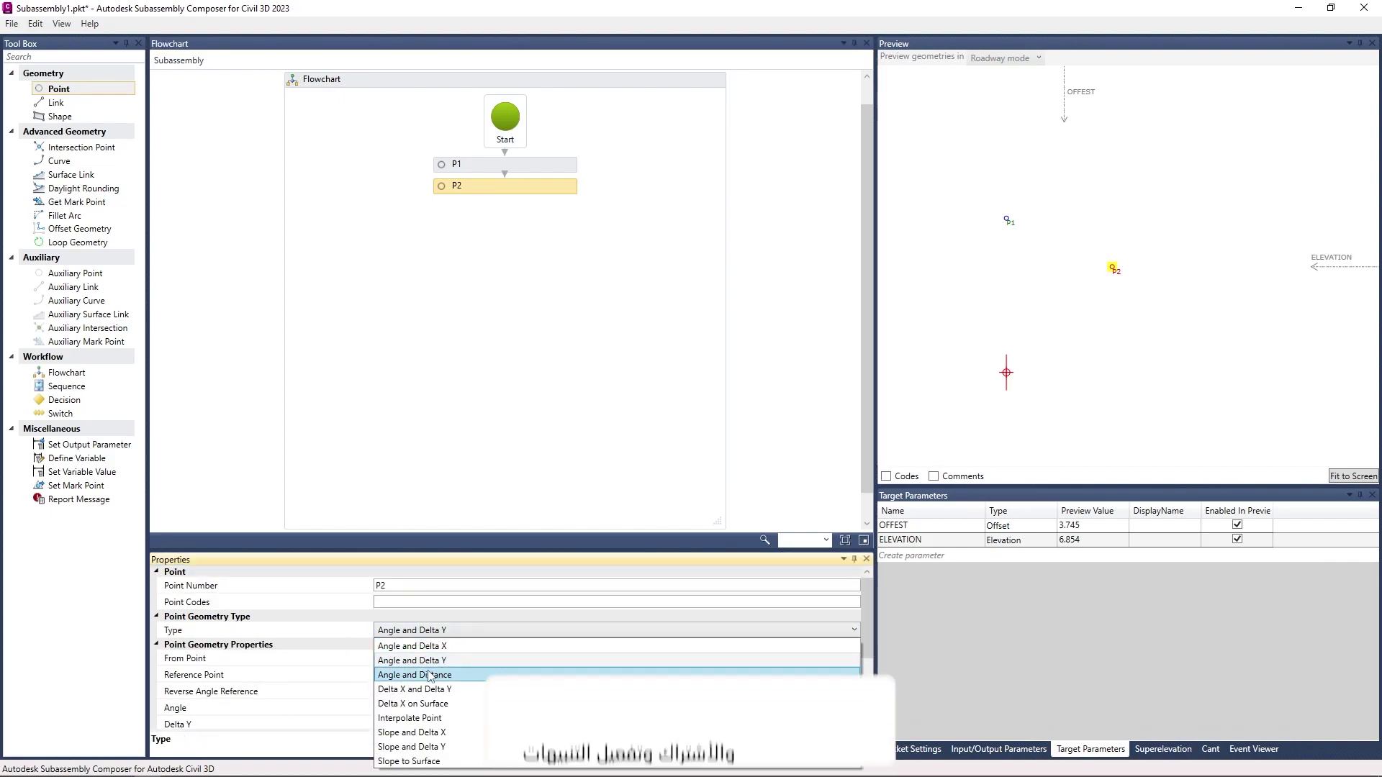
pyautogui.click(450, 675)
pyautogui.scroll(-1, 324, 662)
pyautogui.scroll(1, 324, 662)
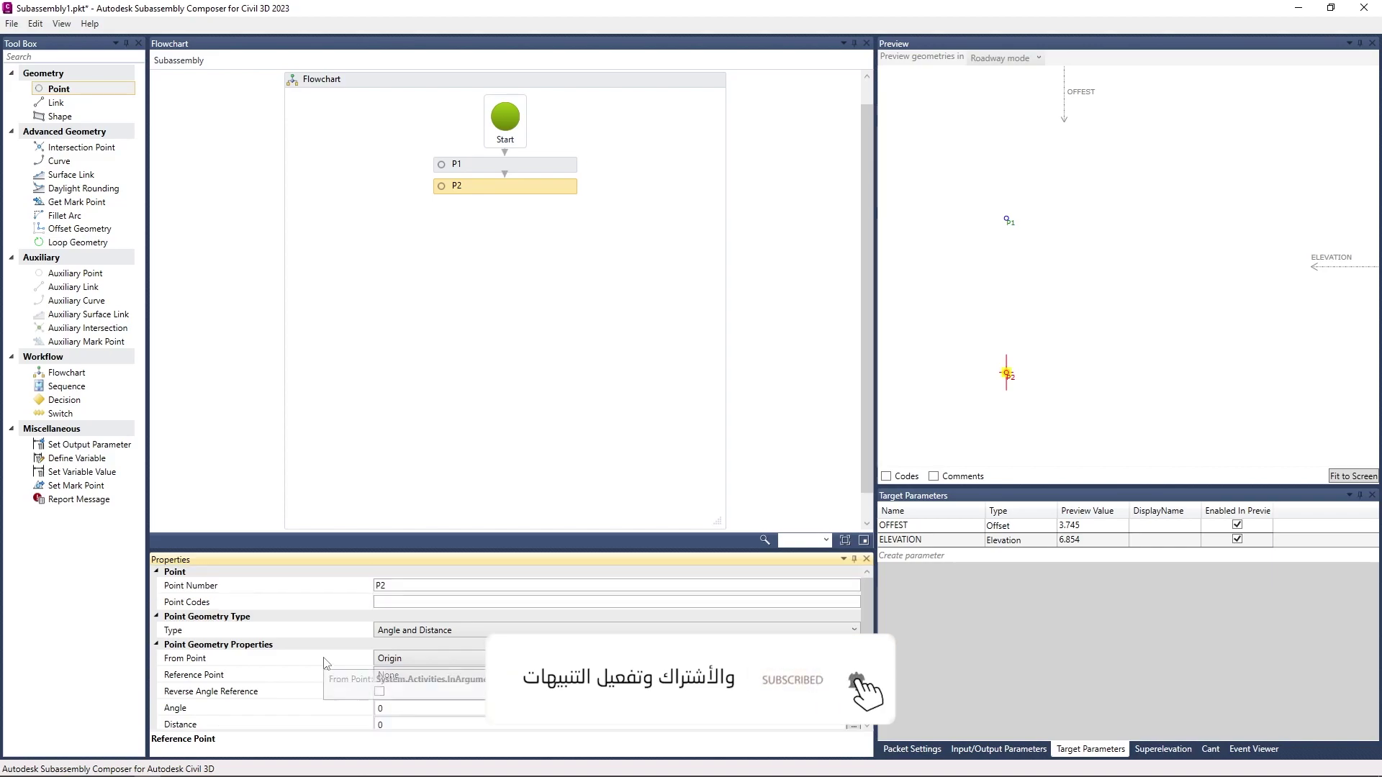
pyautogui.scroll(-1, 320, 676)
pyautogui.scroll(1, 319, 677)
pyautogui.scroll(-1, 320, 677)
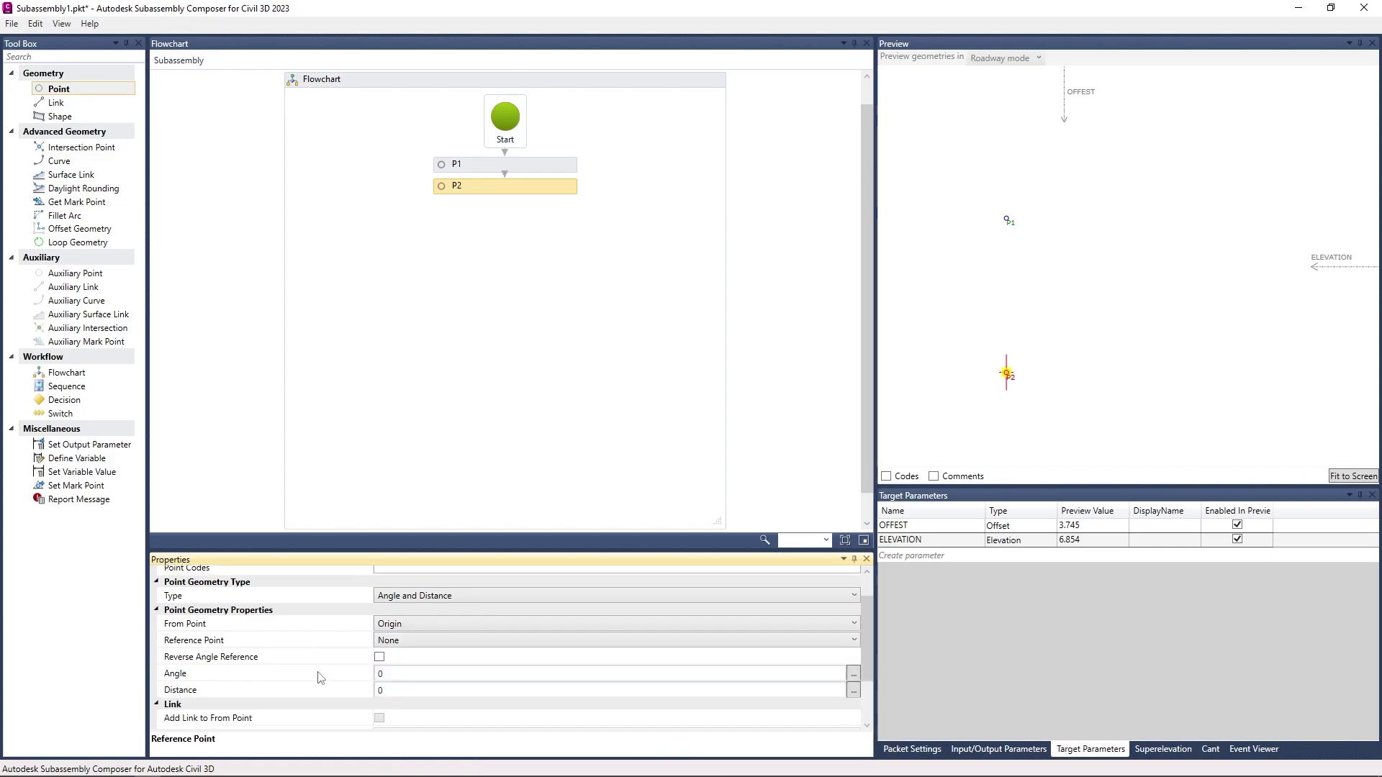
pyautogui.click(408, 673)
pyautogui.write('45')
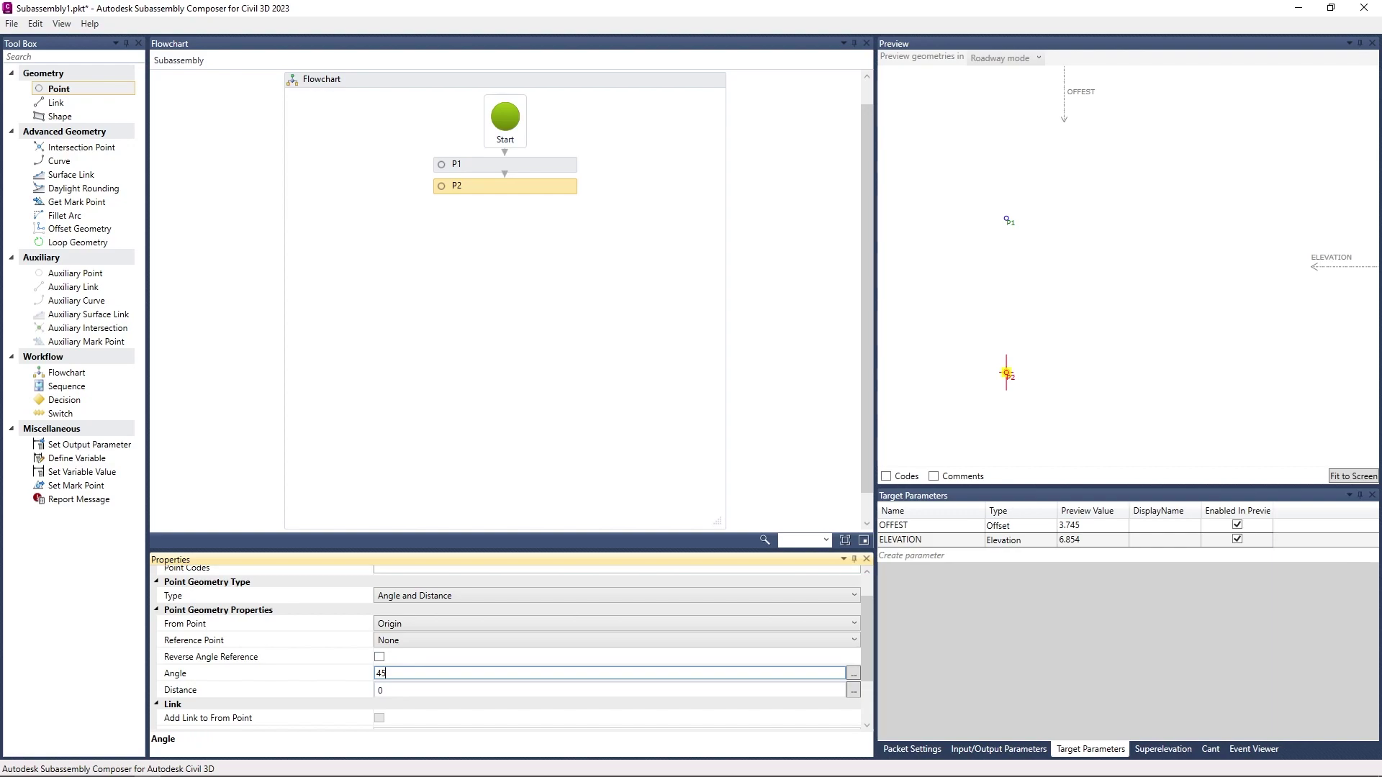
pyautogui.press('Return')
# Step: Set P2's distance to 10, reference point P1, and angle -45
pyautogui.click(401, 689)
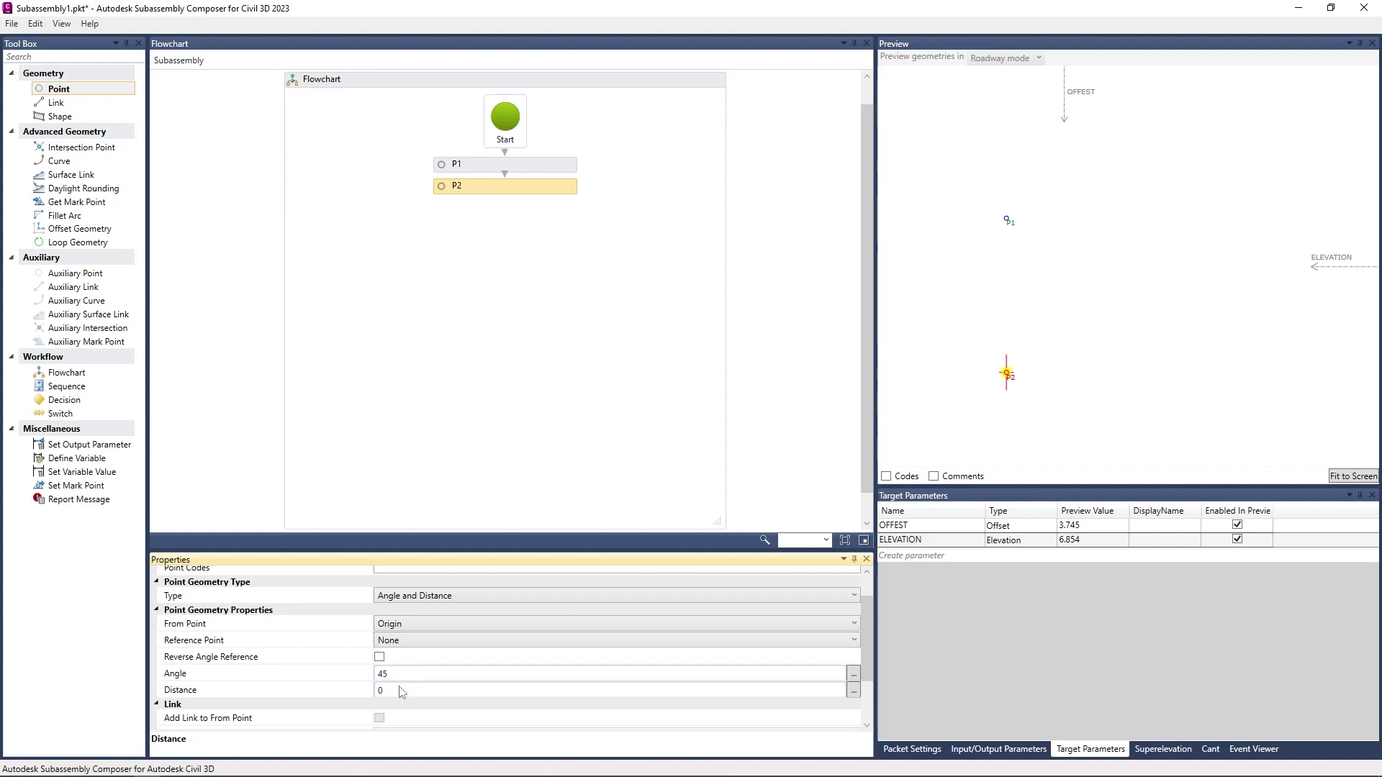
pyautogui.click(401, 689)
pyautogui.write('10')
pyautogui.press('Return')
pyautogui.click(414, 641)
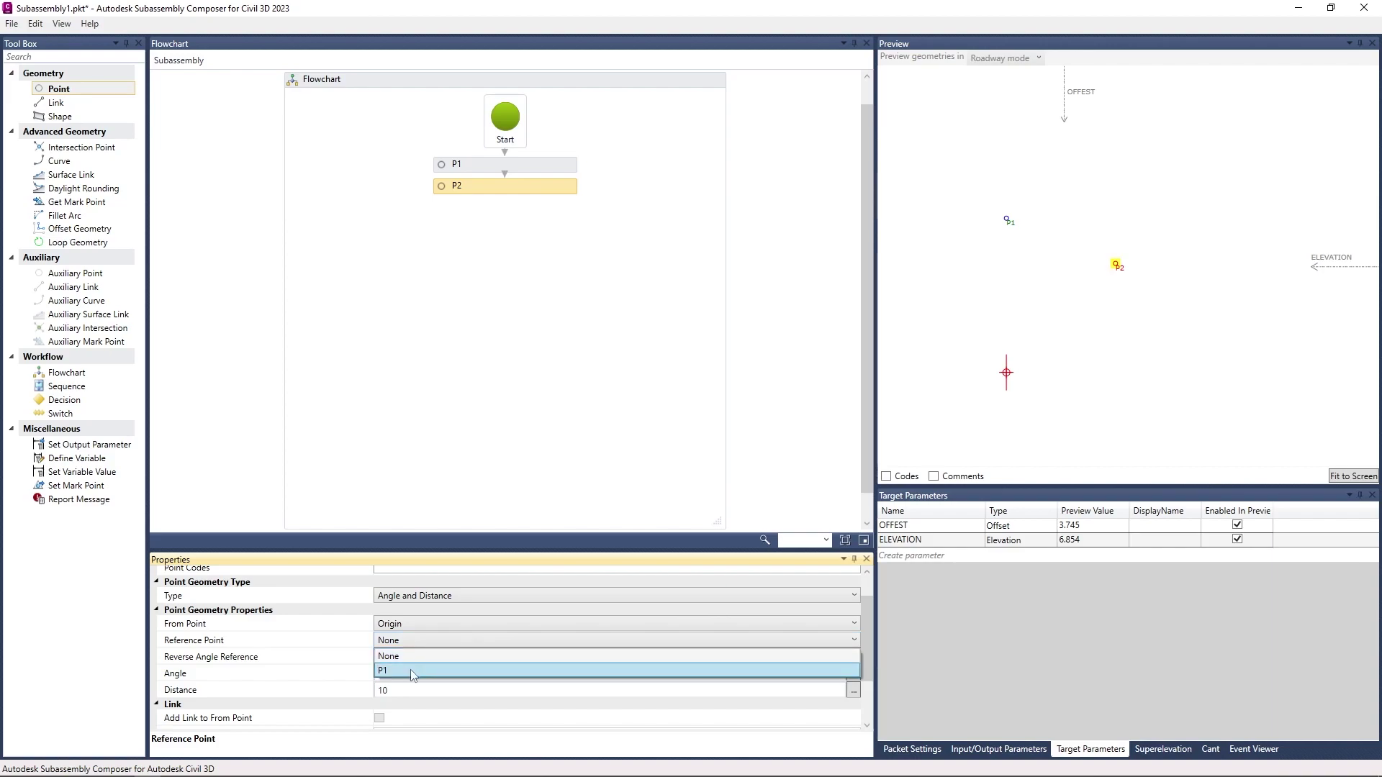
pyautogui.click(411, 669)
pyautogui.click(395, 674)
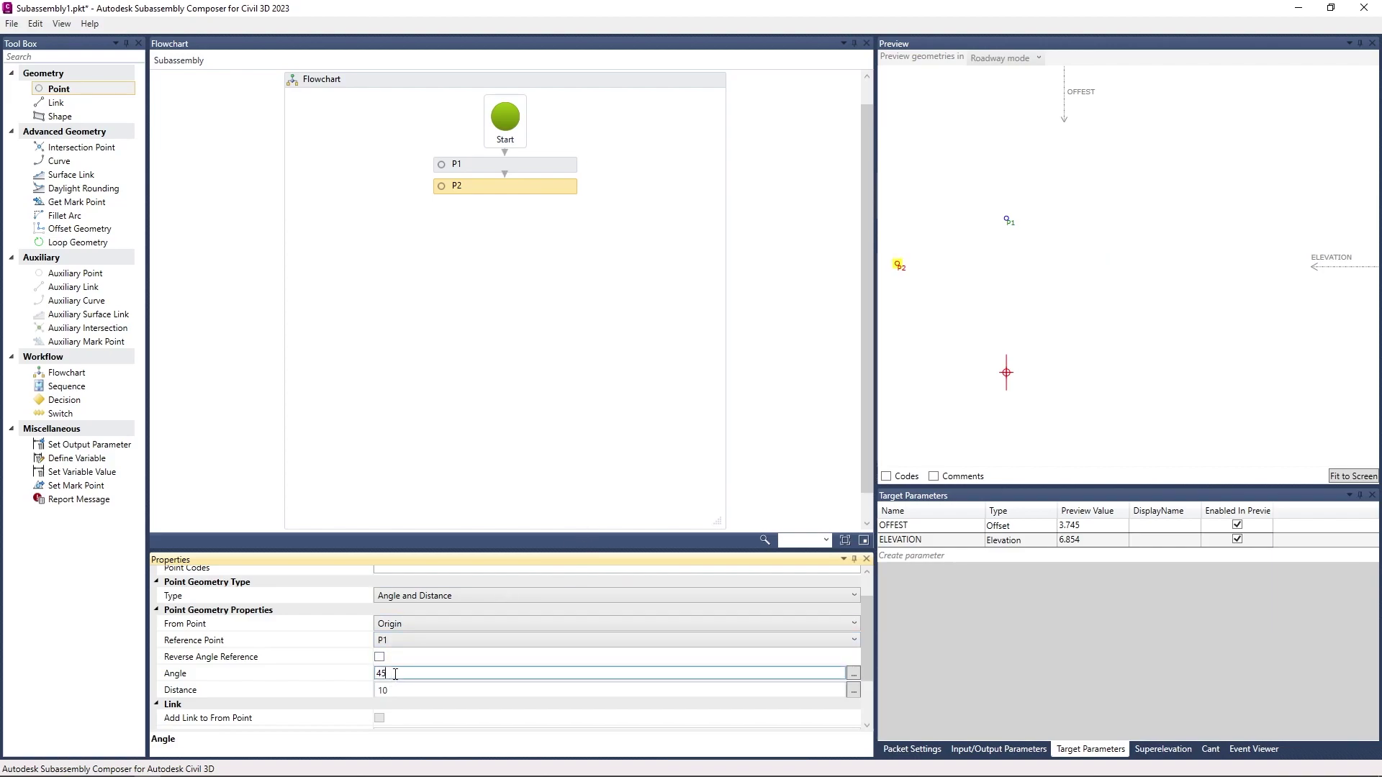
pyautogui.write('-45')
pyautogui.press('Return')
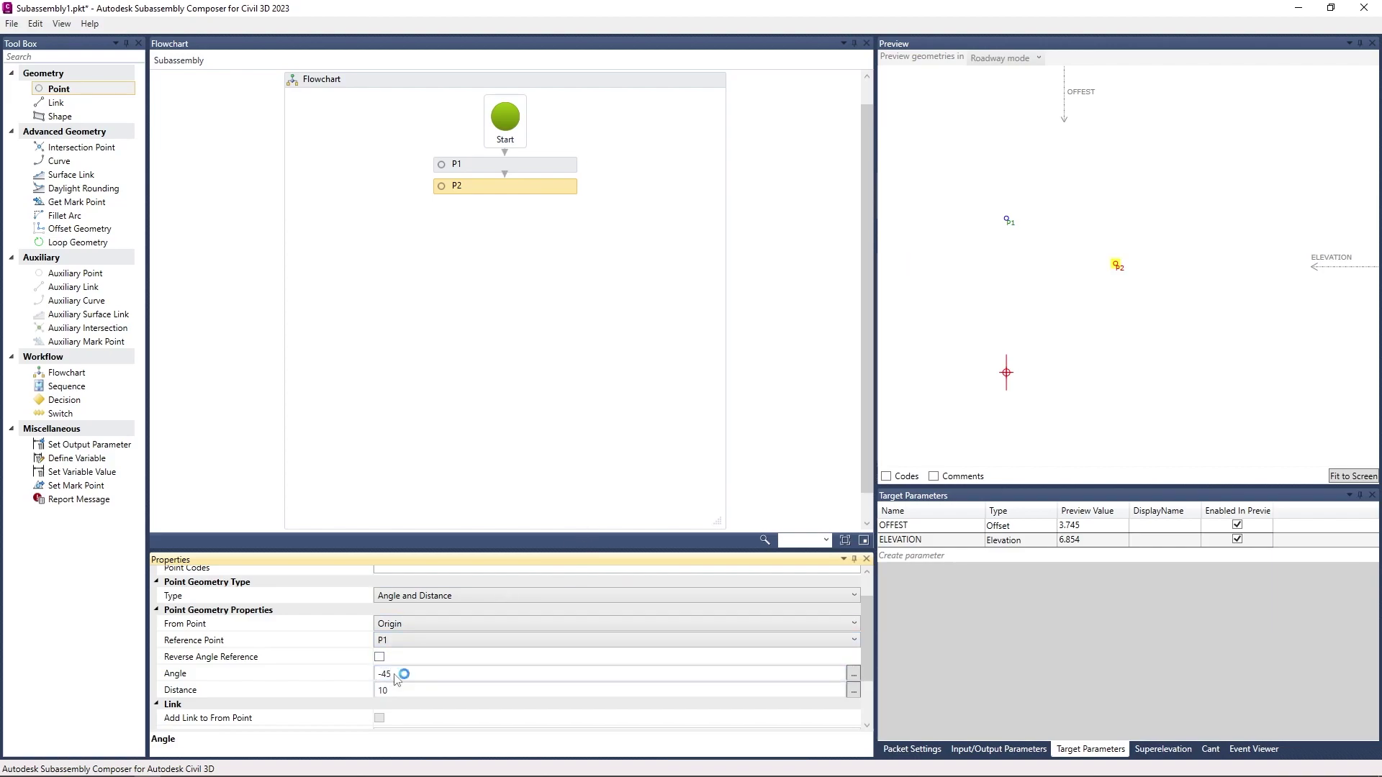
# Step: Drag the ELEVATION target in the preview, then set P2's distance to 50
pyautogui.click(661, 283)
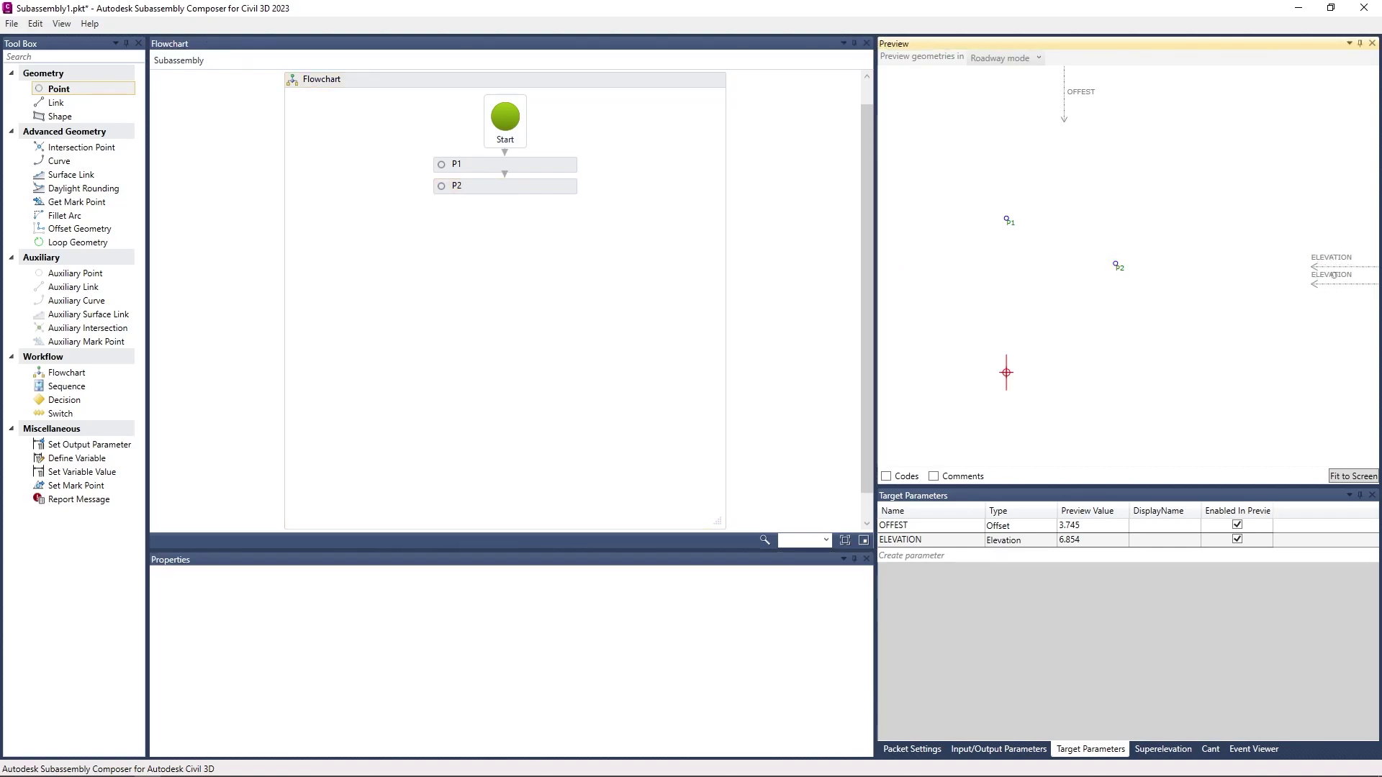
pyautogui.moveTo(1320, 262); pyautogui.dragTo(1324, 325)
pyautogui.moveTo(1332, 244); pyautogui.dragTo(1332, 253)
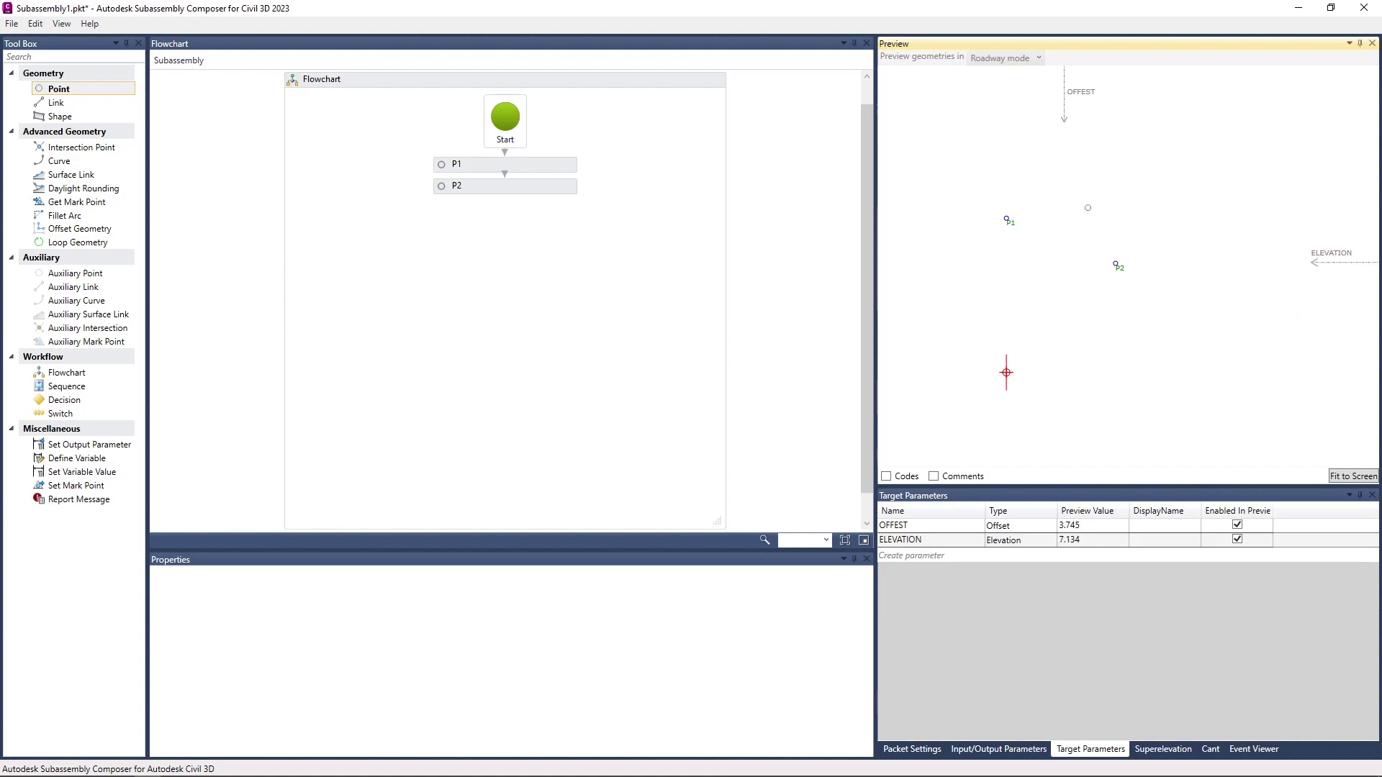
pyautogui.click(553, 190)
pyautogui.scroll(-2, 290, 675)
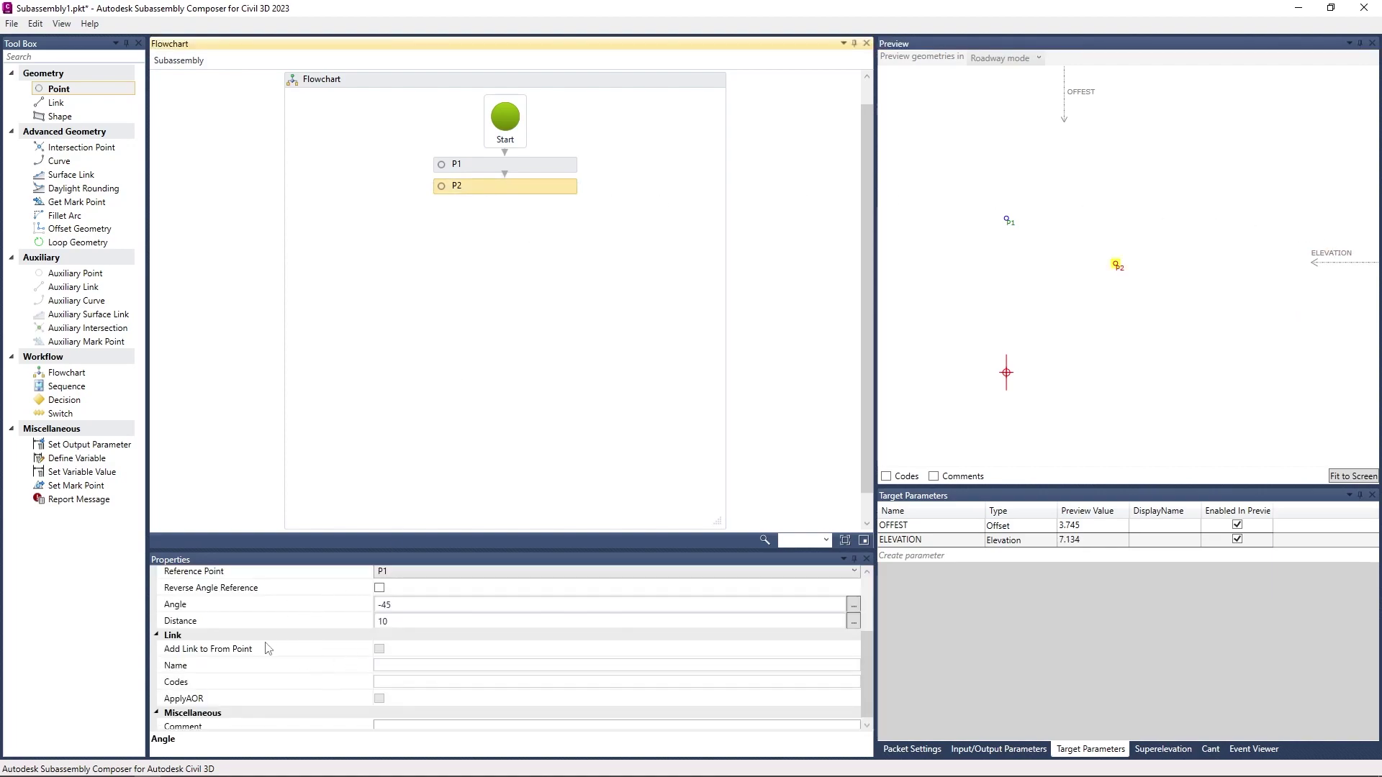
pyautogui.scroll(2, 331, 659)
pyautogui.click(412, 689)
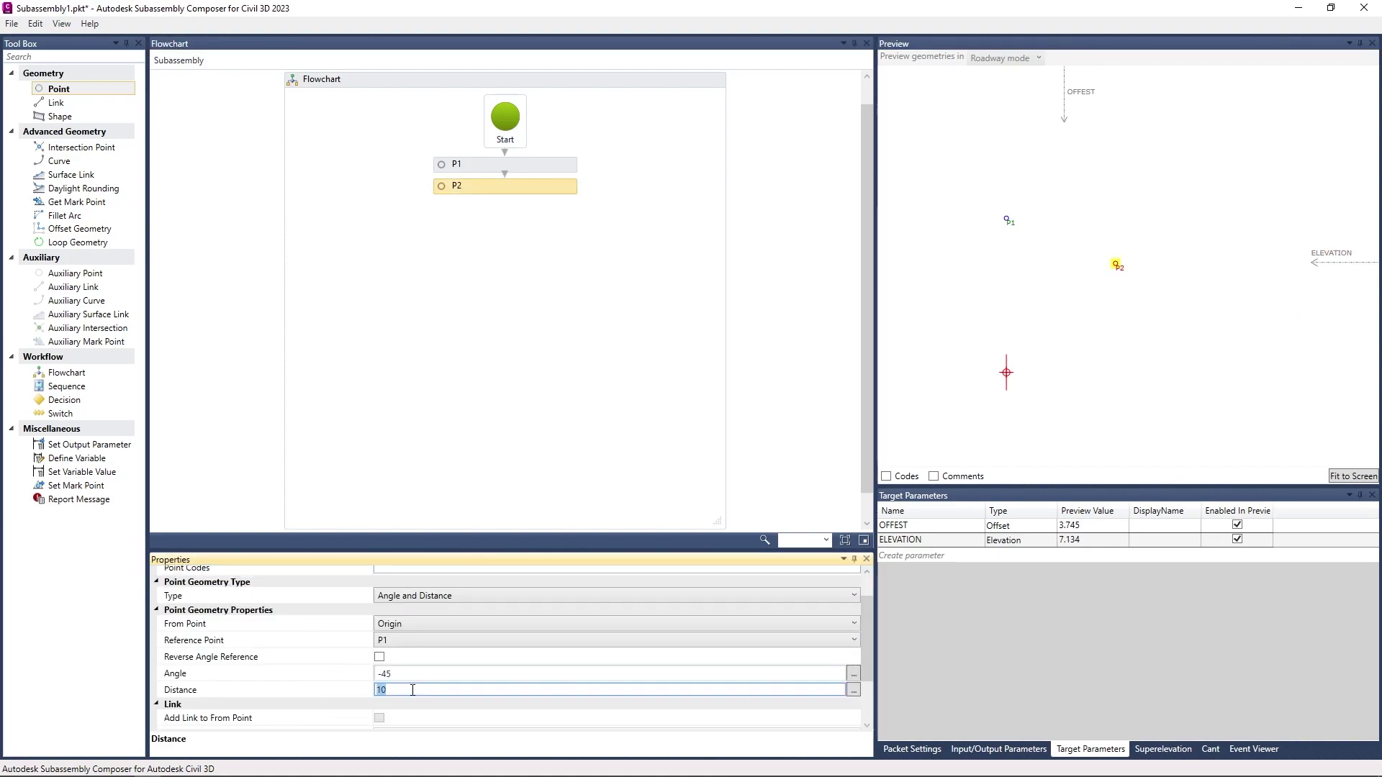
pyautogui.write('50')
pyautogui.press('Return')
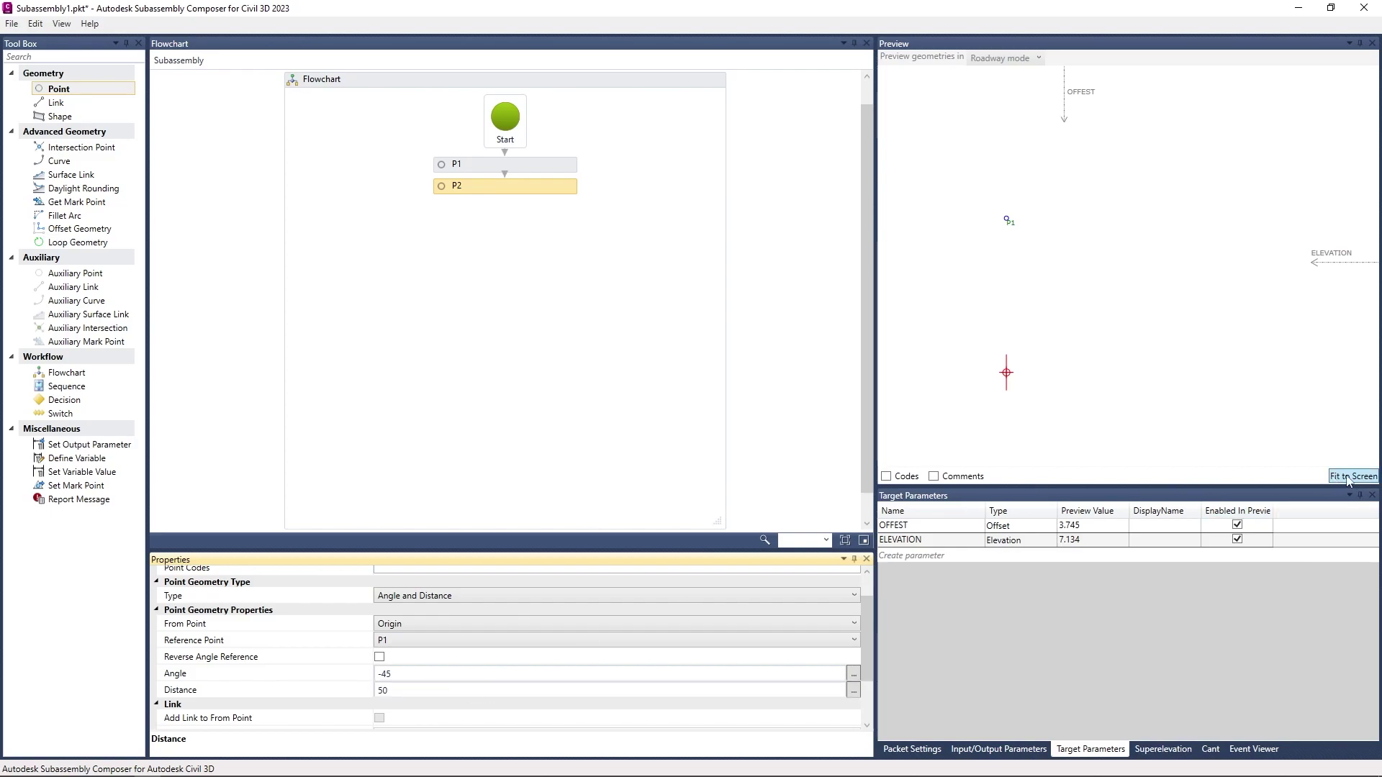
pyautogui.moveTo(970, 242)
pyautogui.mouseDown(button='middle')
pyautogui.moveTo(970, 391)
pyautogui.moveTo(1180, 320)
pyautogui.mouseUp(button='middle')
pyautogui.scroll(2, 302, 641)
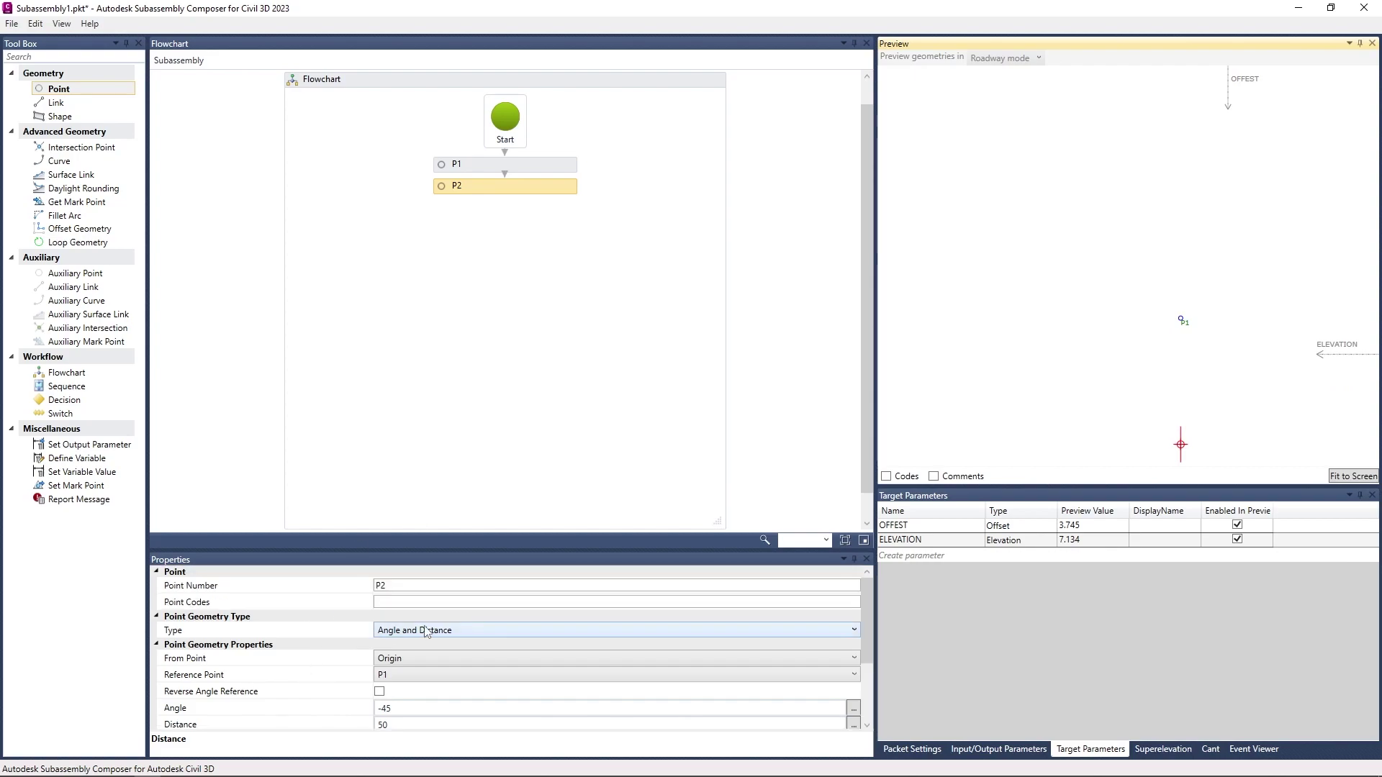
pyautogui.click(428, 630)
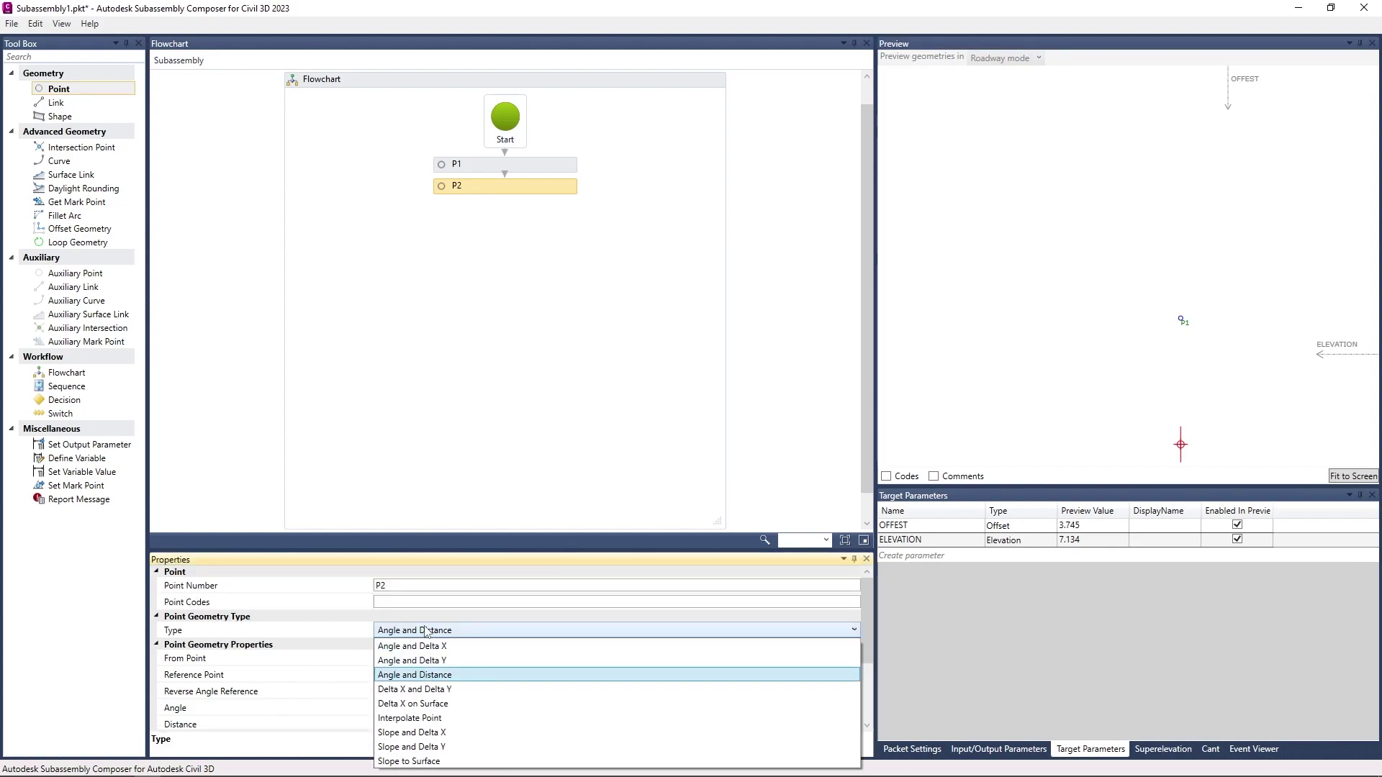
# Step: Make P2 a Delta X and Delta Y point from Origin, both deltas 10, and refresh the preview
pyautogui.click(432, 690)
pyautogui.moveTo(1180, 446); pyautogui.dragTo(1026, 338, button='middle')
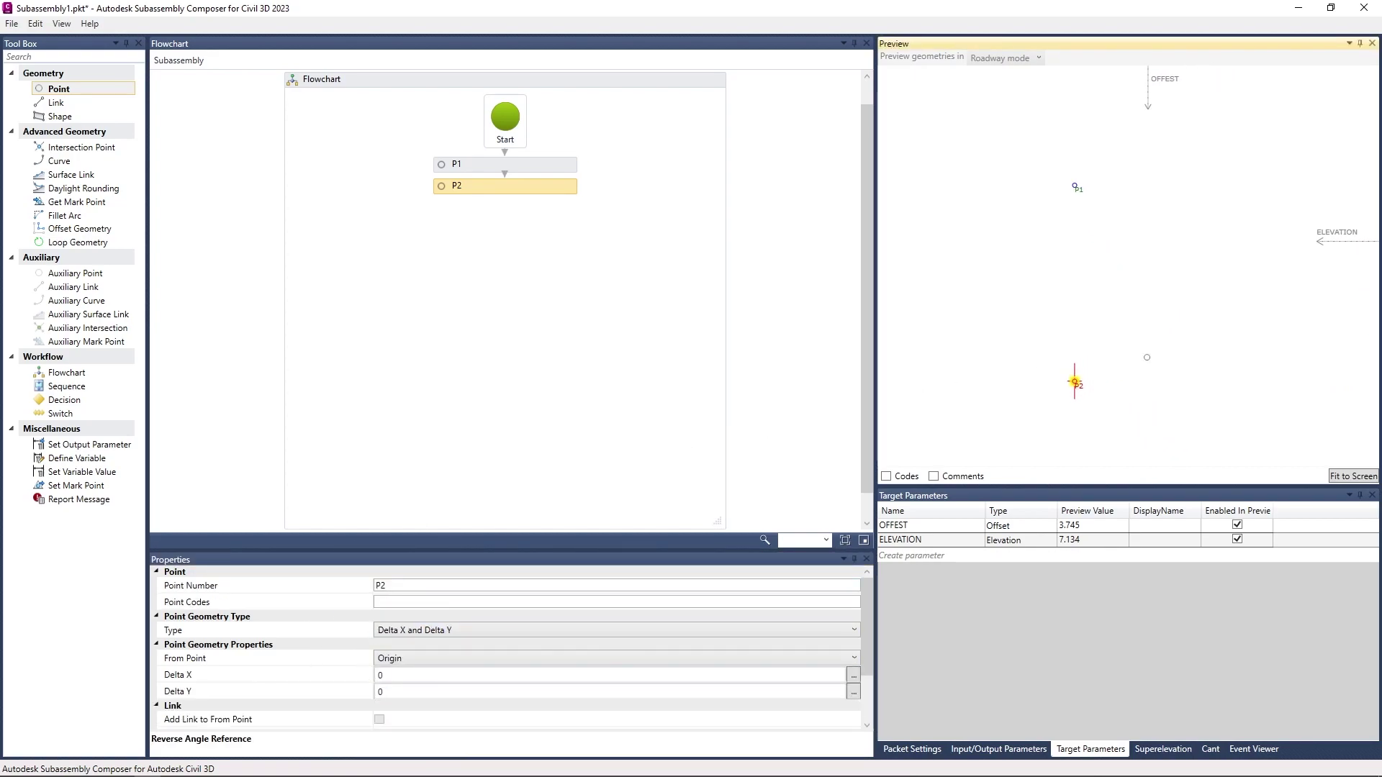
pyautogui.click(395, 675)
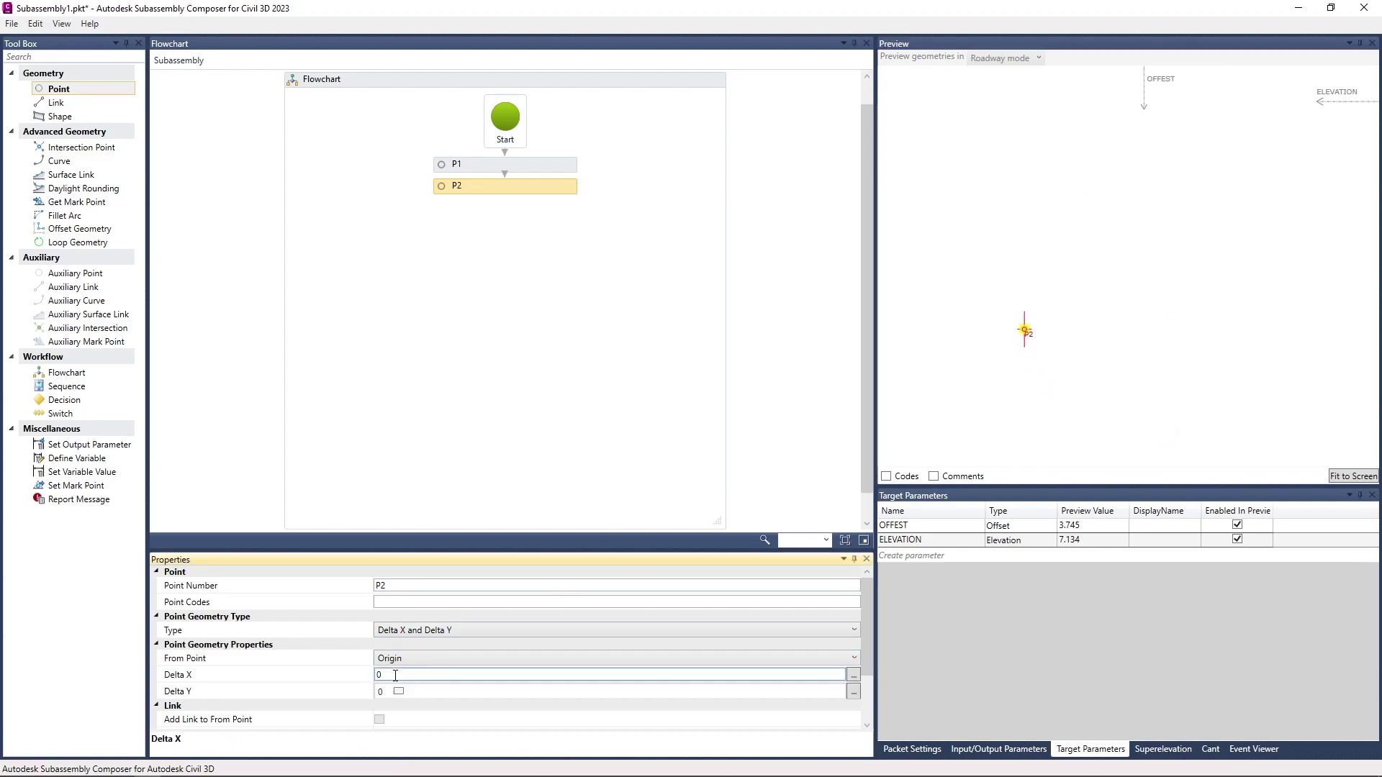
pyautogui.click(403, 659)
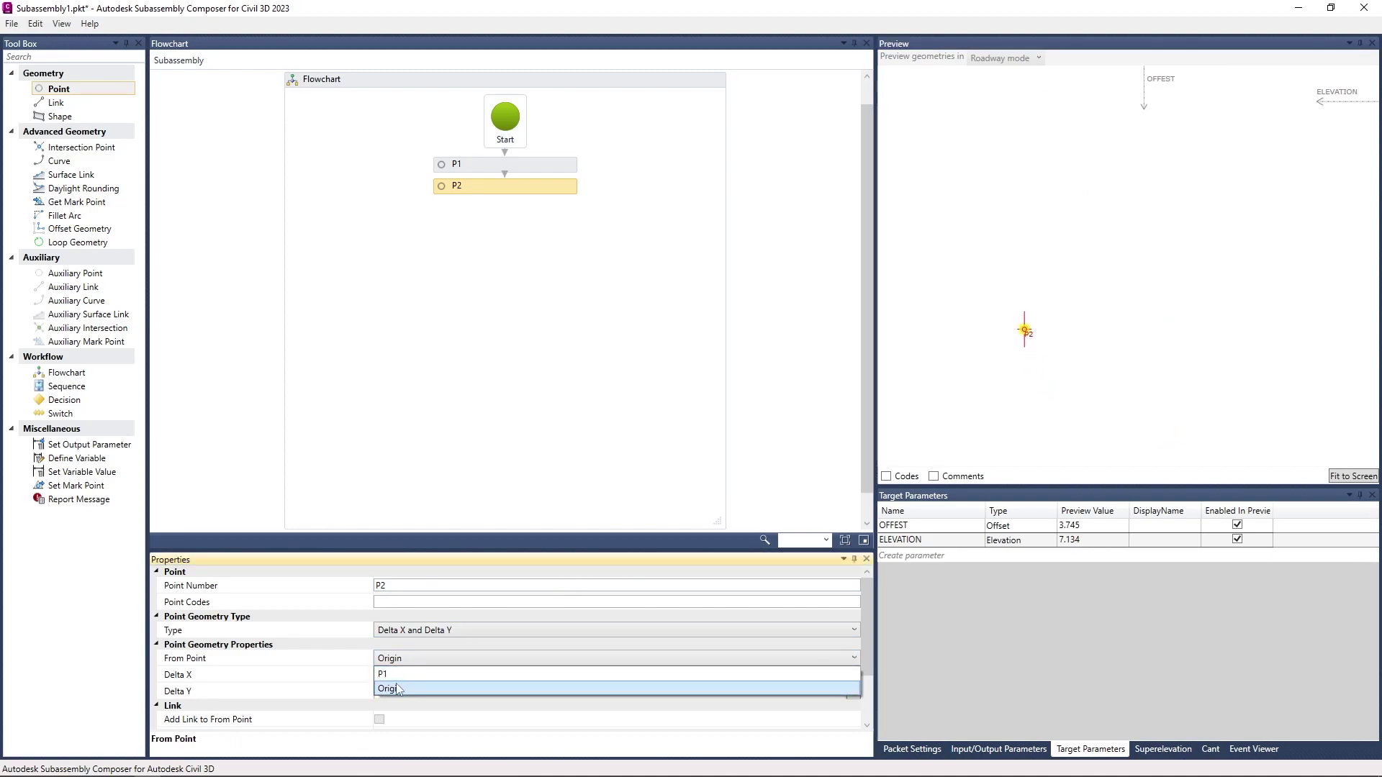
pyautogui.click(399, 689)
pyautogui.write('10')
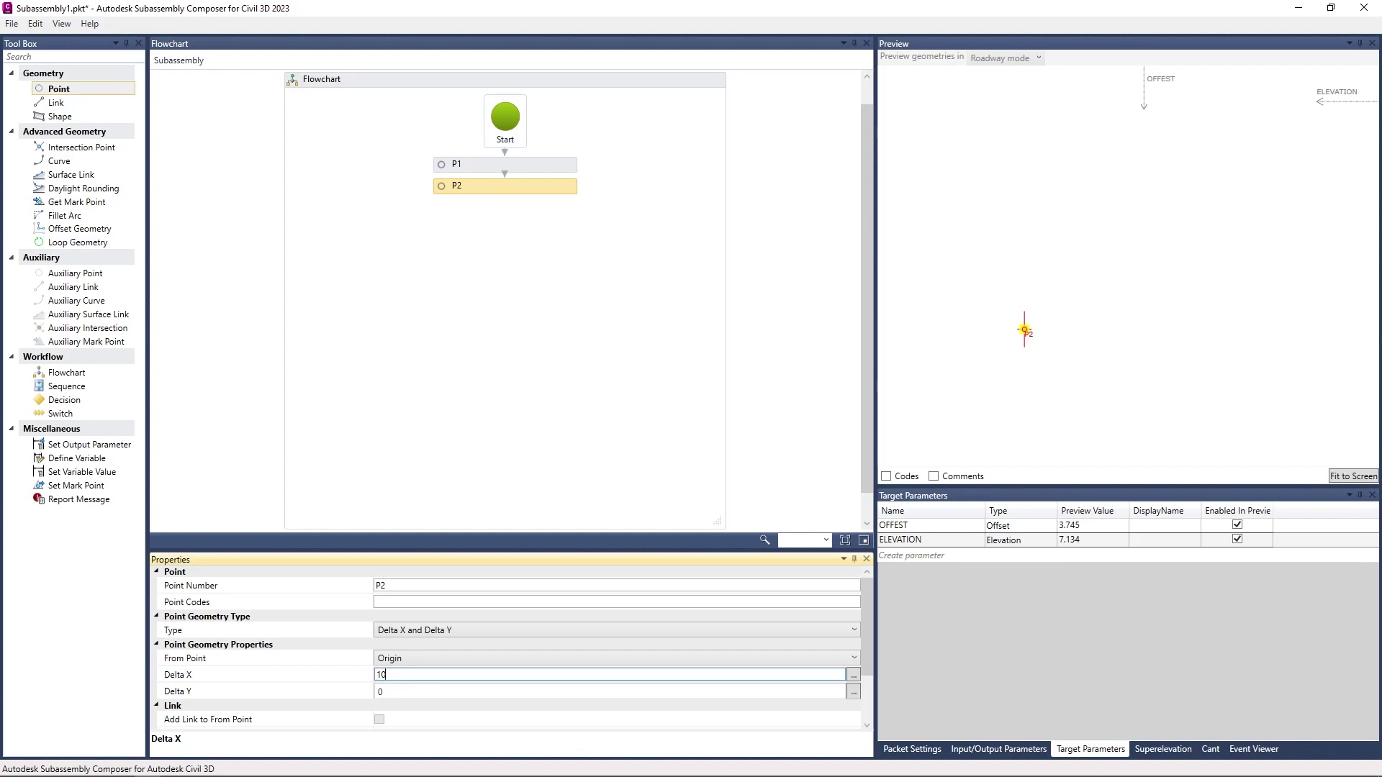
pyautogui.press('Return')
pyautogui.click(397, 692)
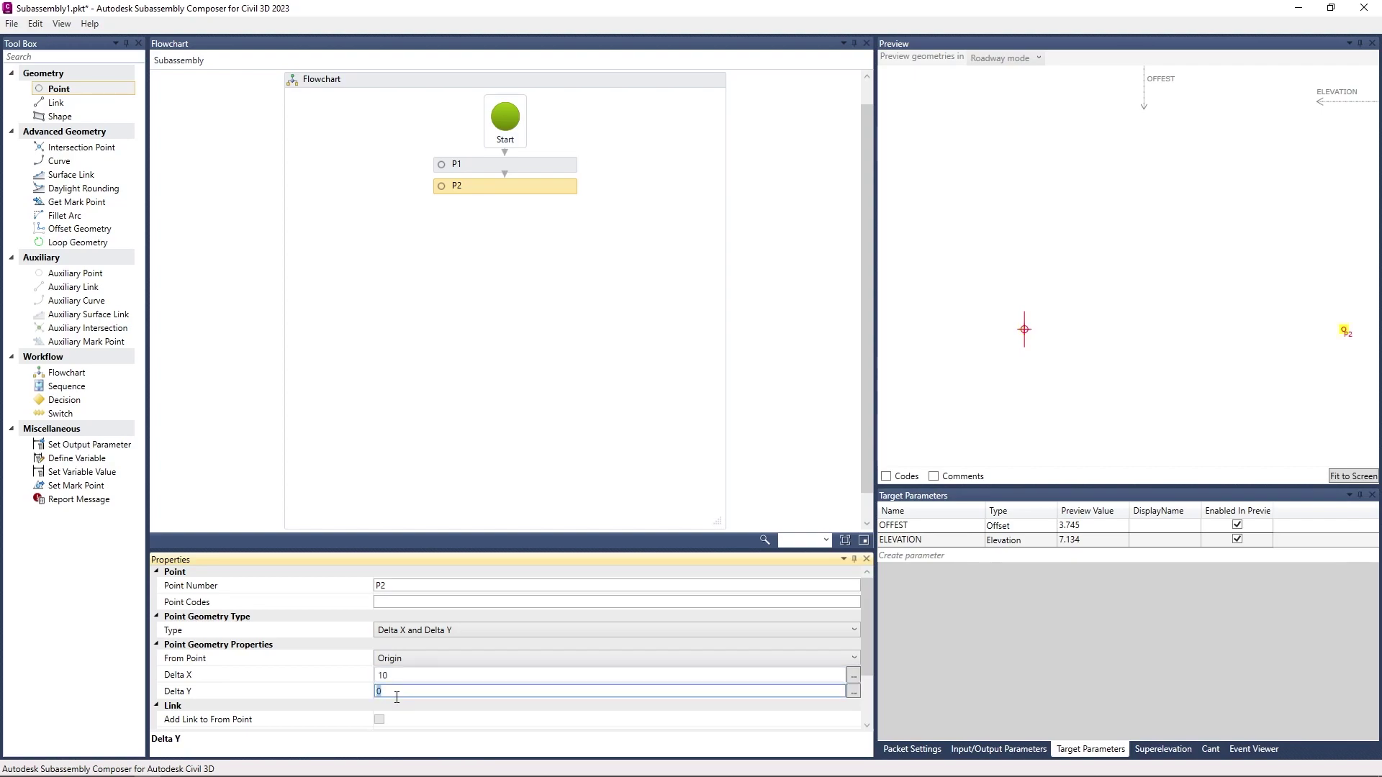
pyautogui.write('10')
pyautogui.press('Return')
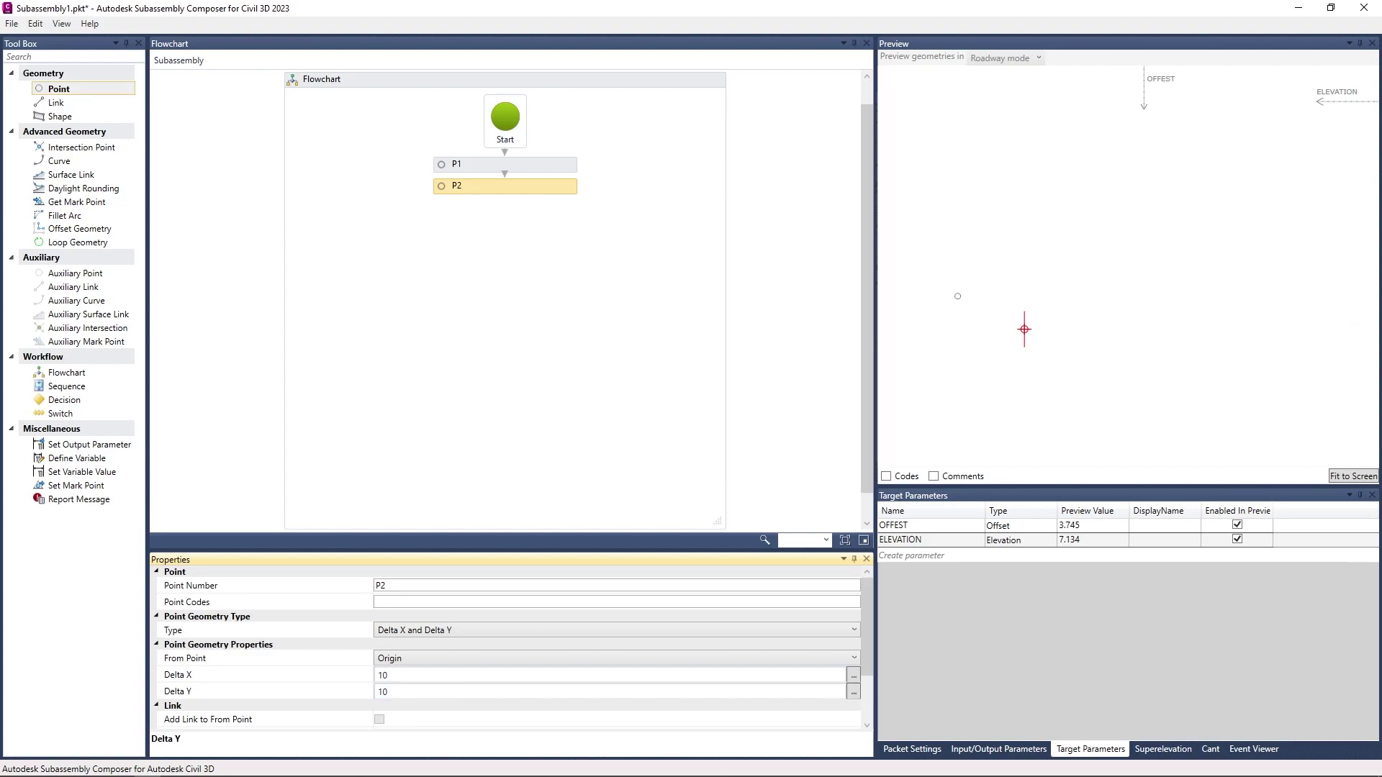
pyautogui.click(984, 340)
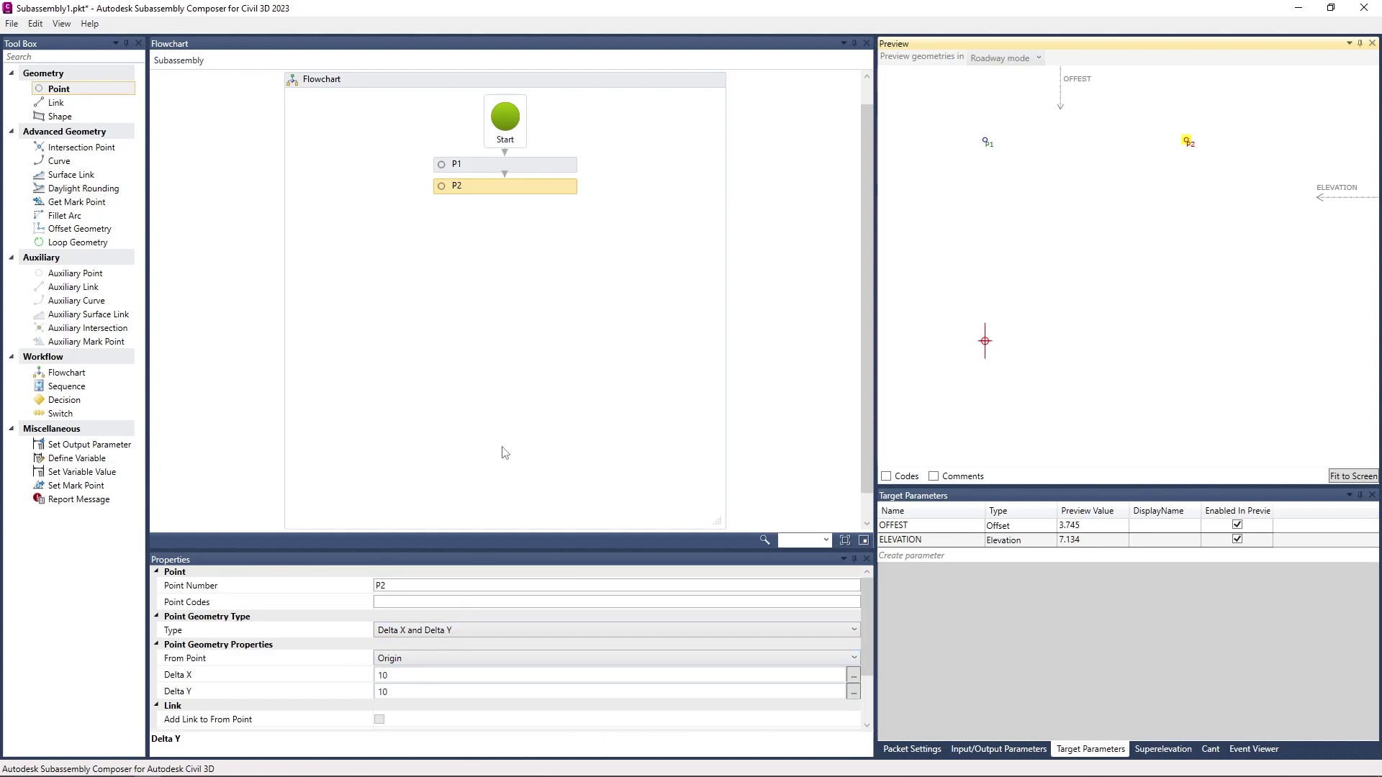
pyautogui.click(429, 631)
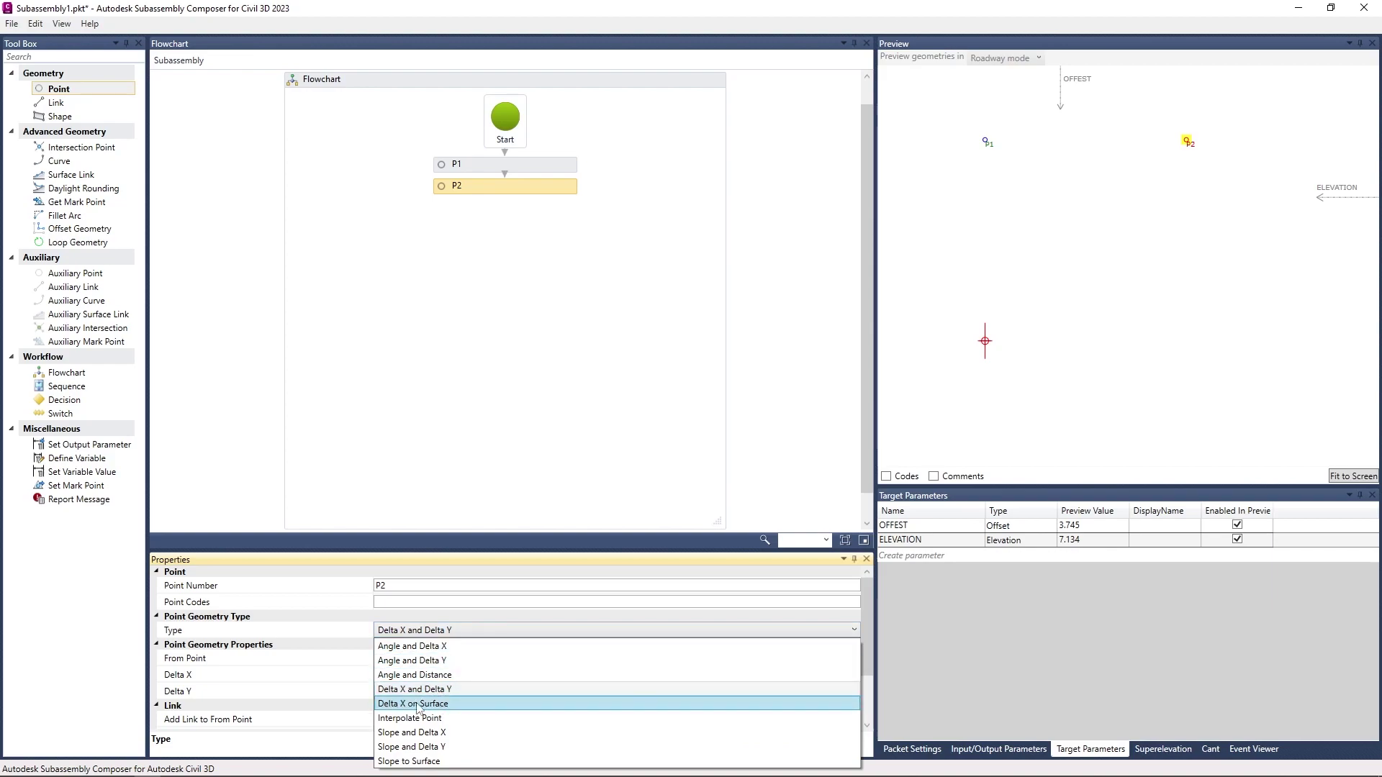
pyautogui.click(432, 705)
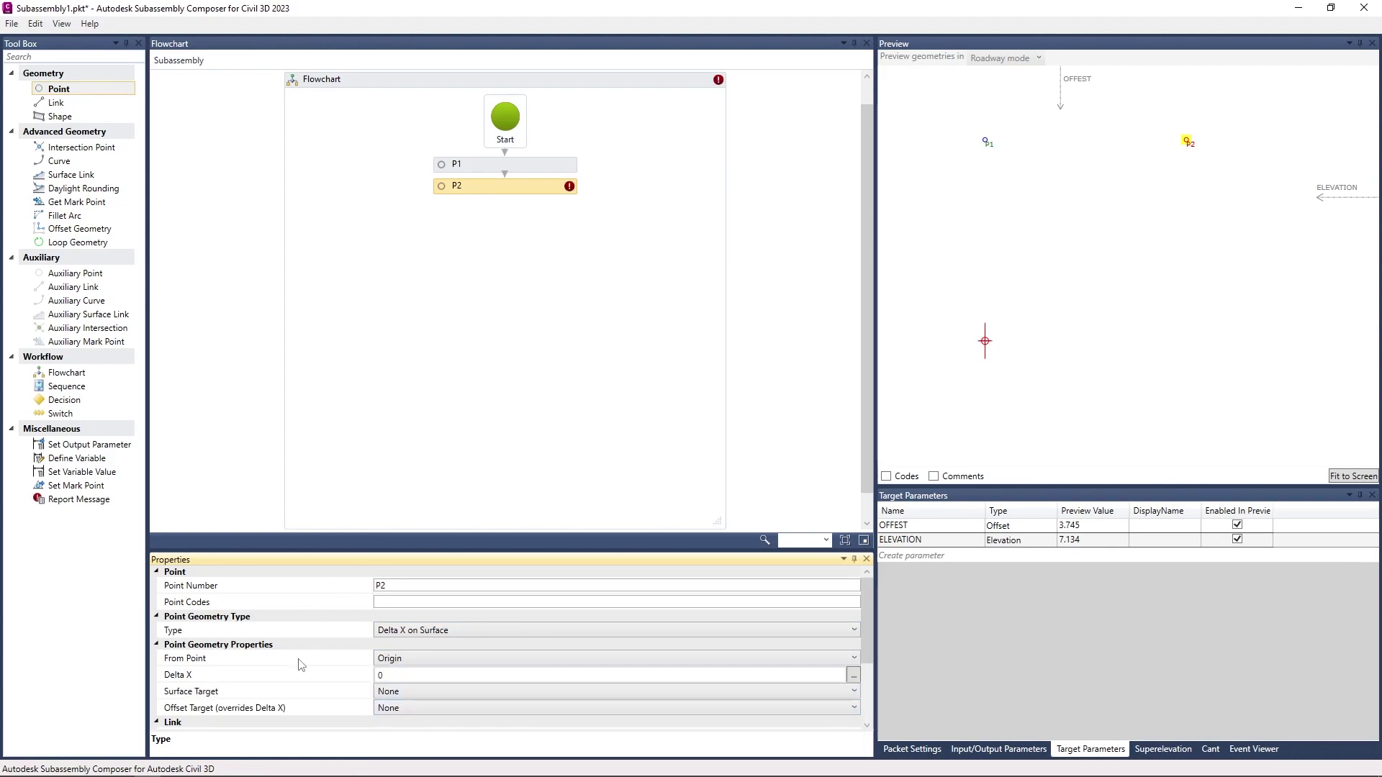
pyautogui.scroll(-2, 299, 666)
pyautogui.scroll(2, 295, 665)
pyautogui.click(434, 631)
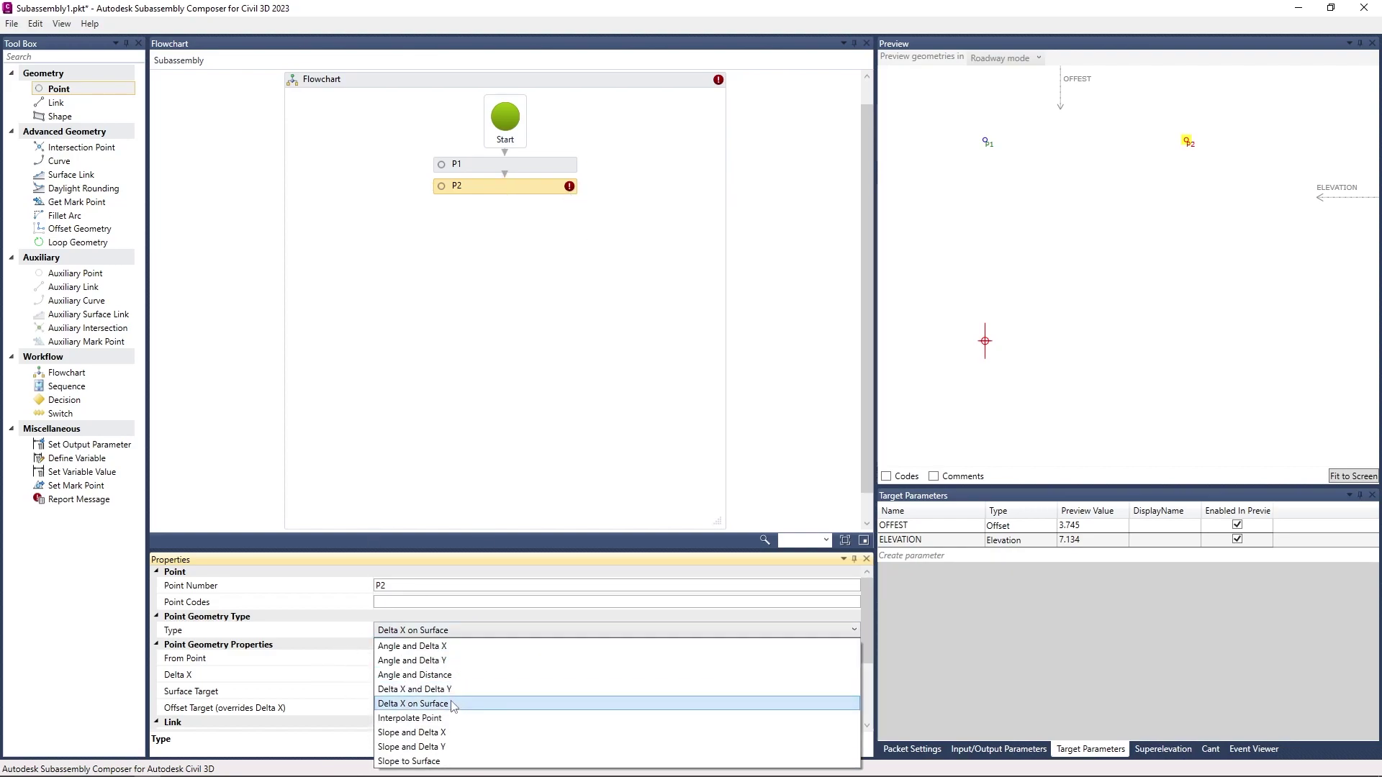
pyautogui.click(432, 690)
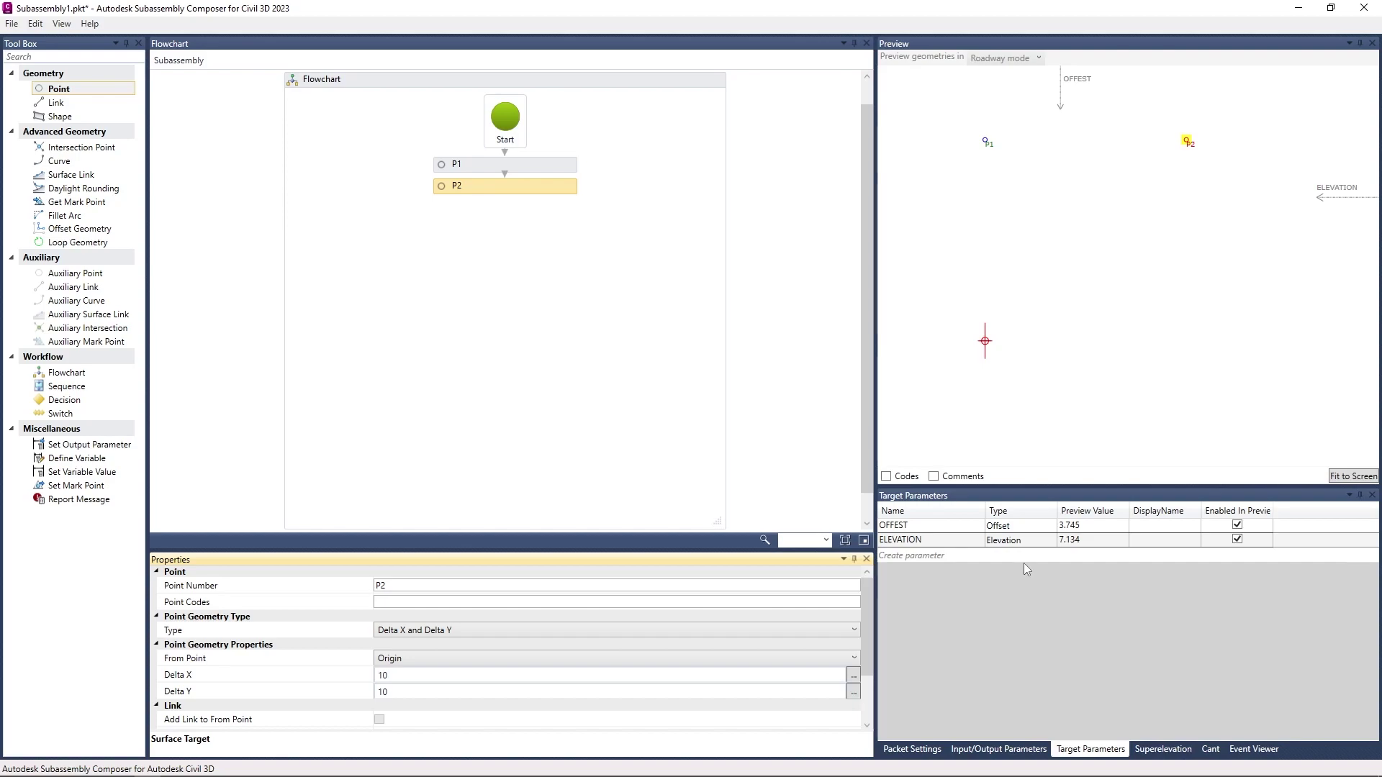
# Step: Create a target parameter, rename TargetParameter3 to SURFACE, then reselect P2
pyautogui.click(1024, 560)
pyautogui.doubleClick(962, 558)
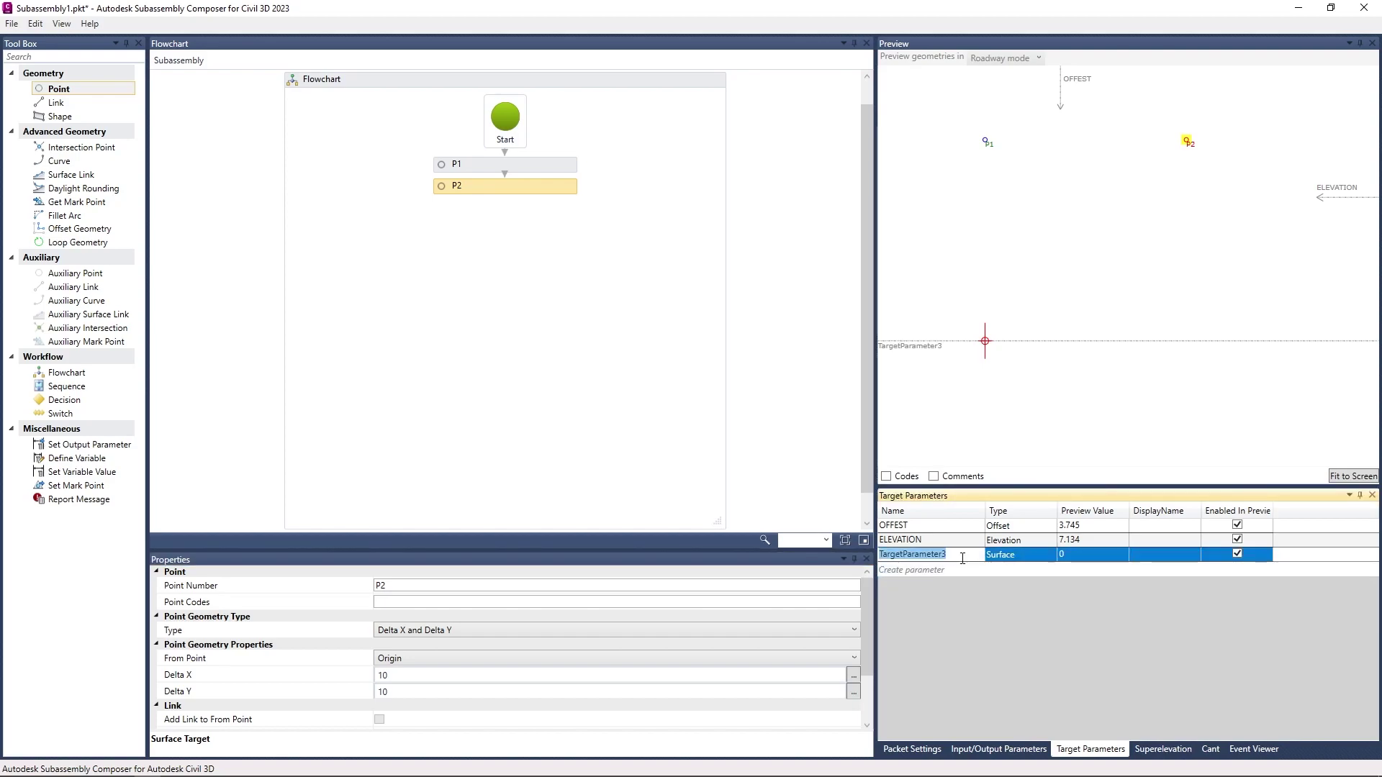
pyautogui.write('SUR')
pyautogui.write('FACE')
pyautogui.press('Return')
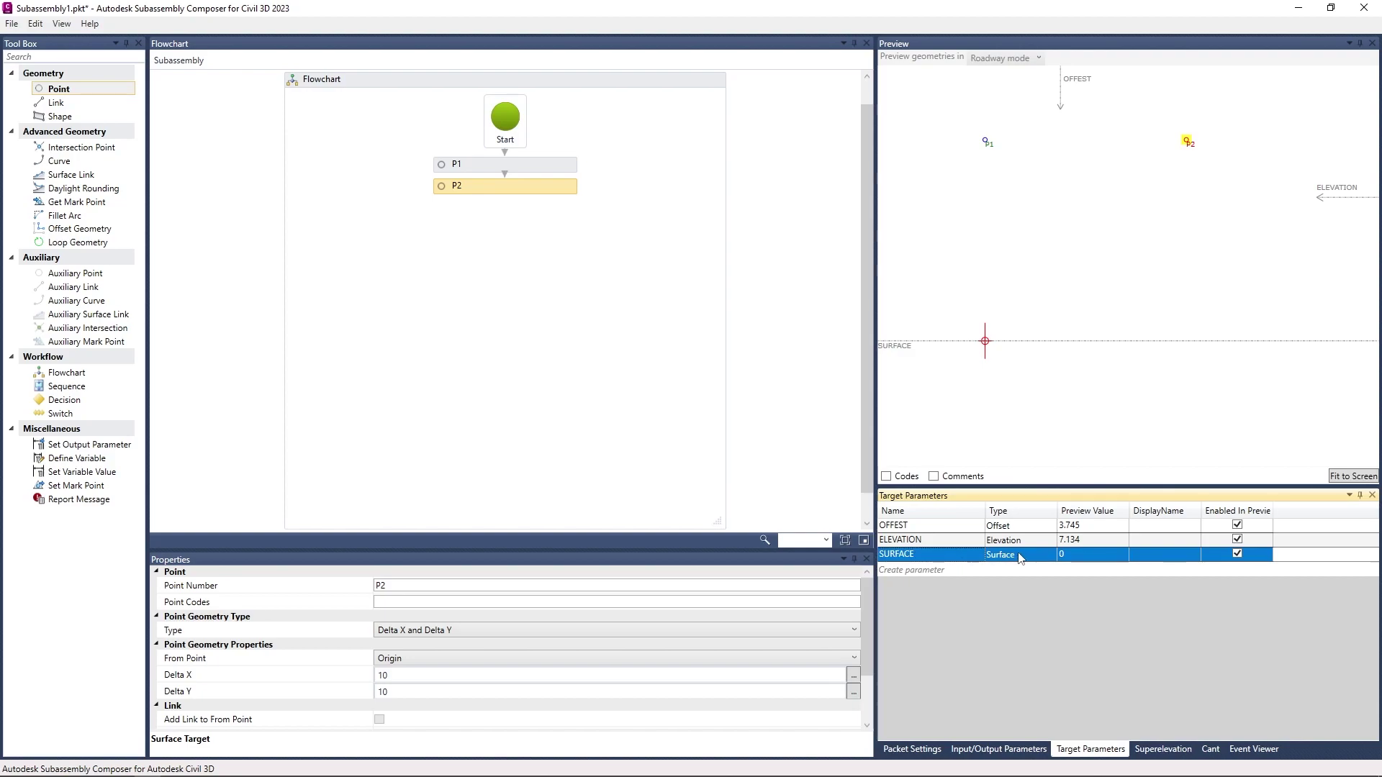
pyautogui.click(1082, 428)
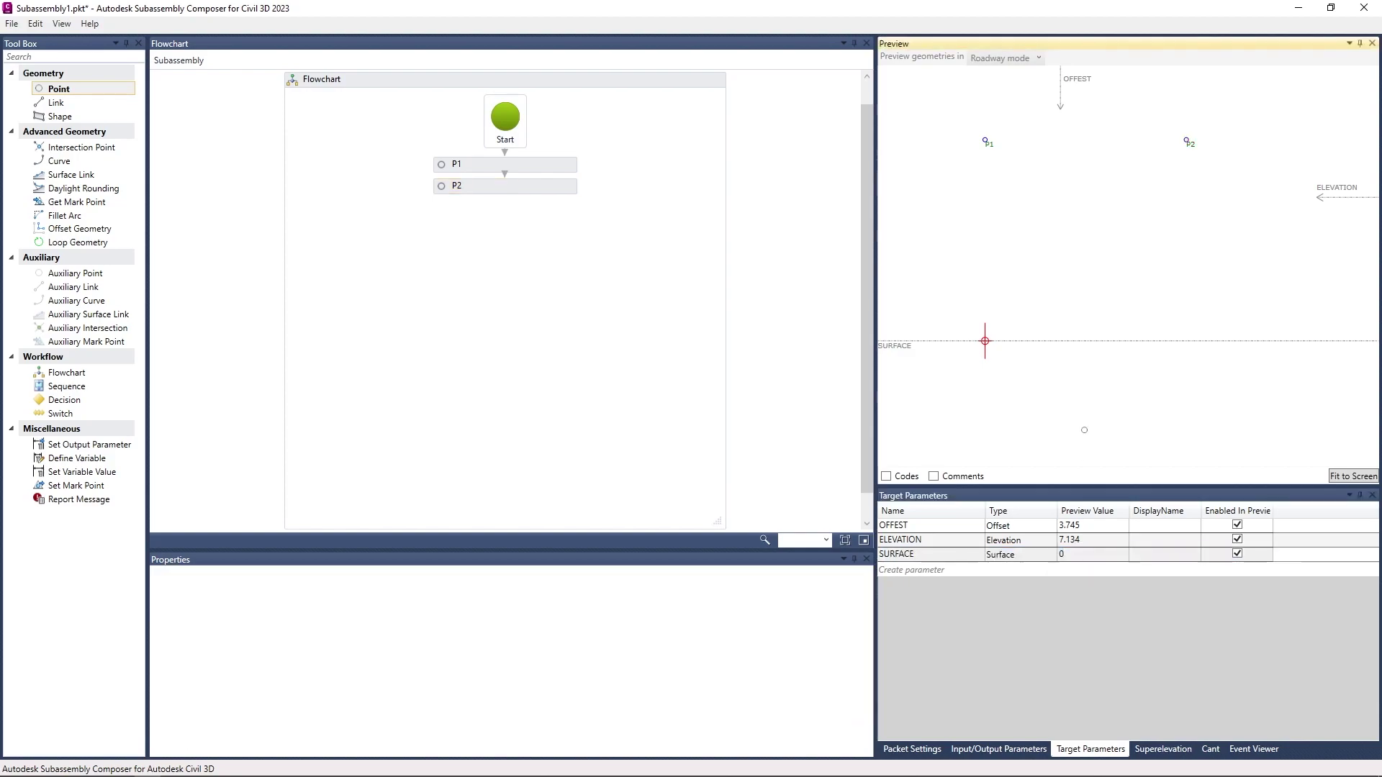
pyautogui.click(540, 186)
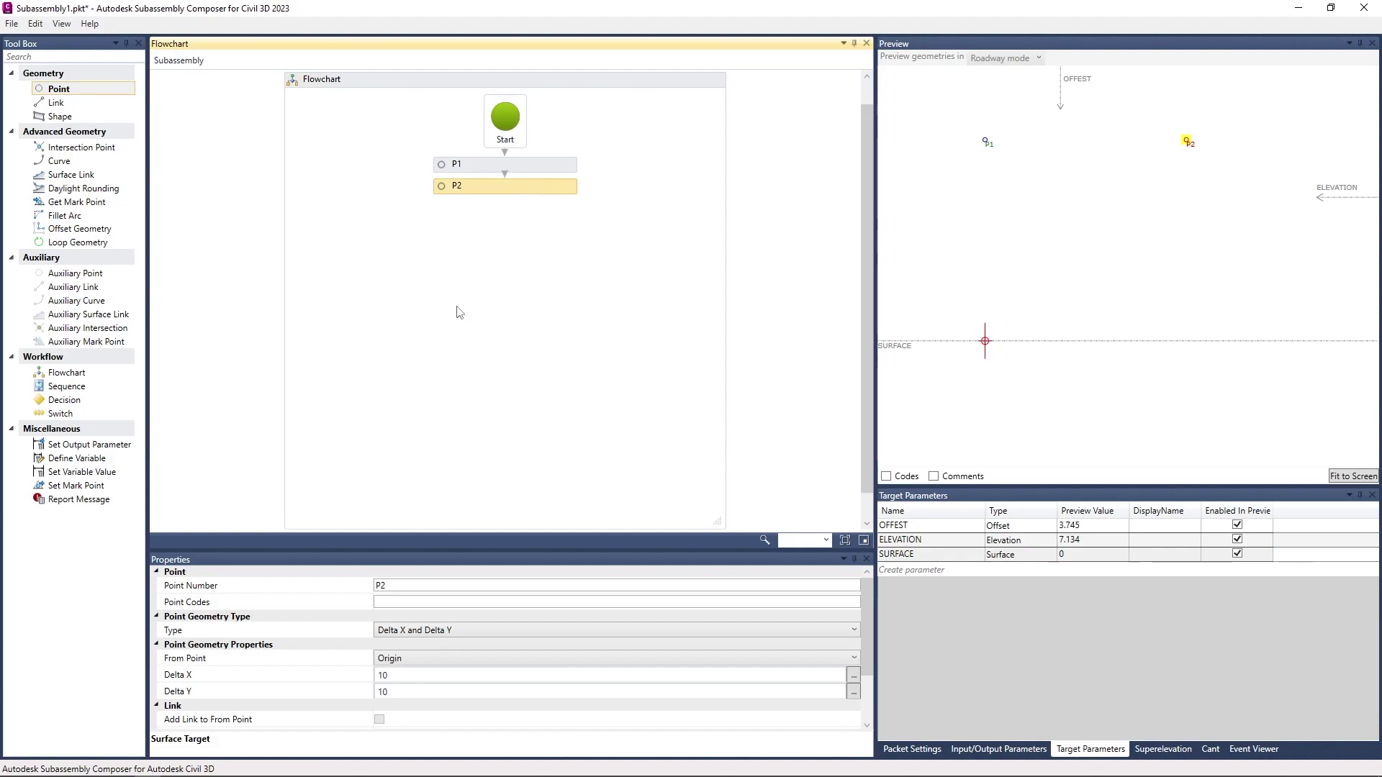
# Step: Make P2 a Delta X on Surface point with SURFACE as its Surface Target
pyautogui.click(450, 630)
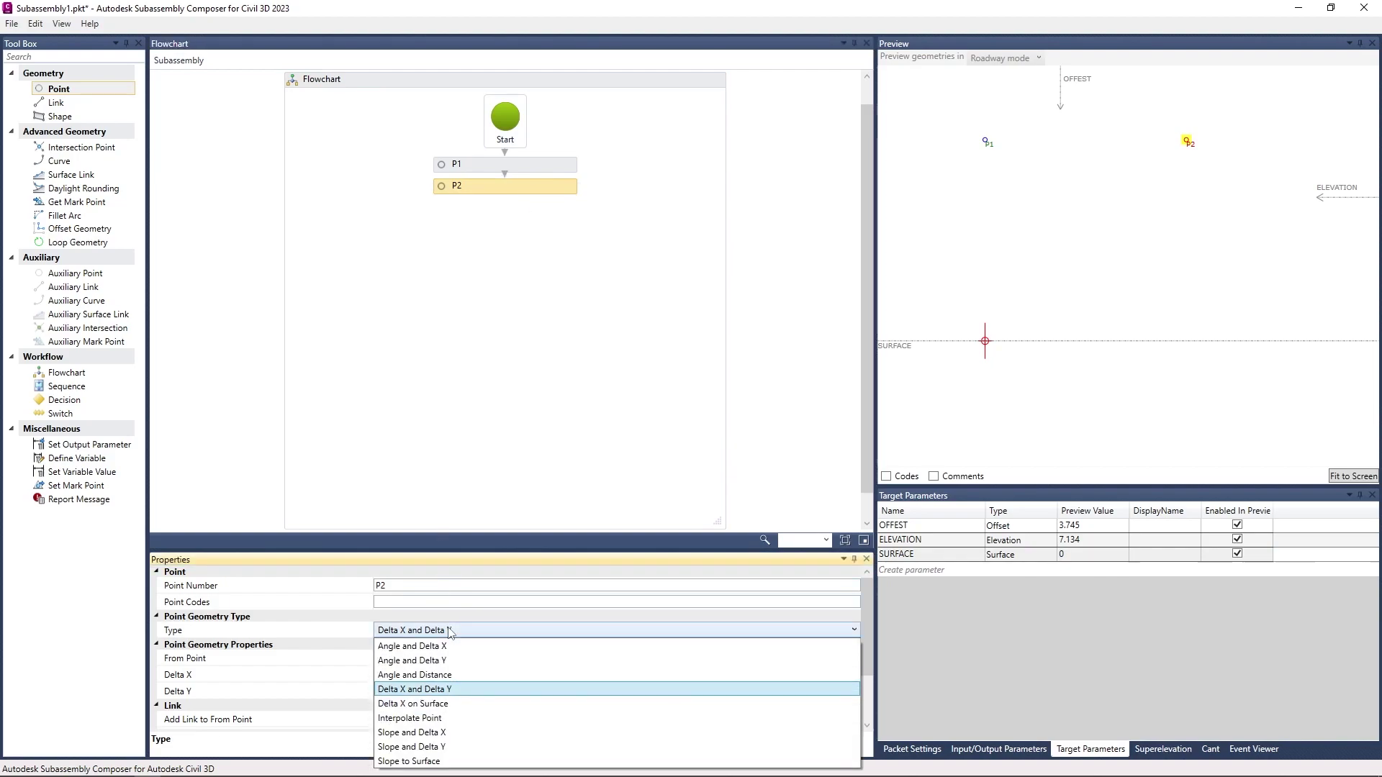
pyautogui.click(468, 704)
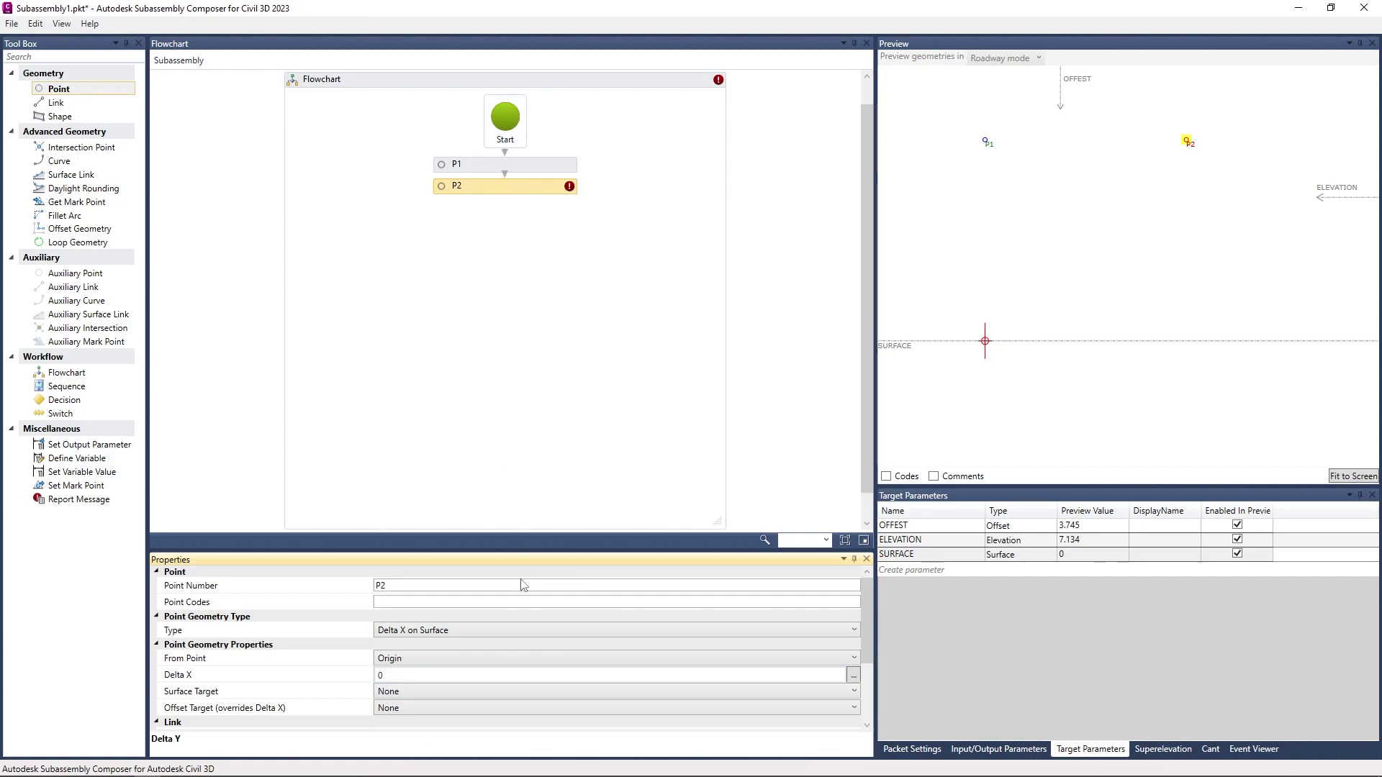
pyautogui.click(420, 690)
pyautogui.click(415, 722)
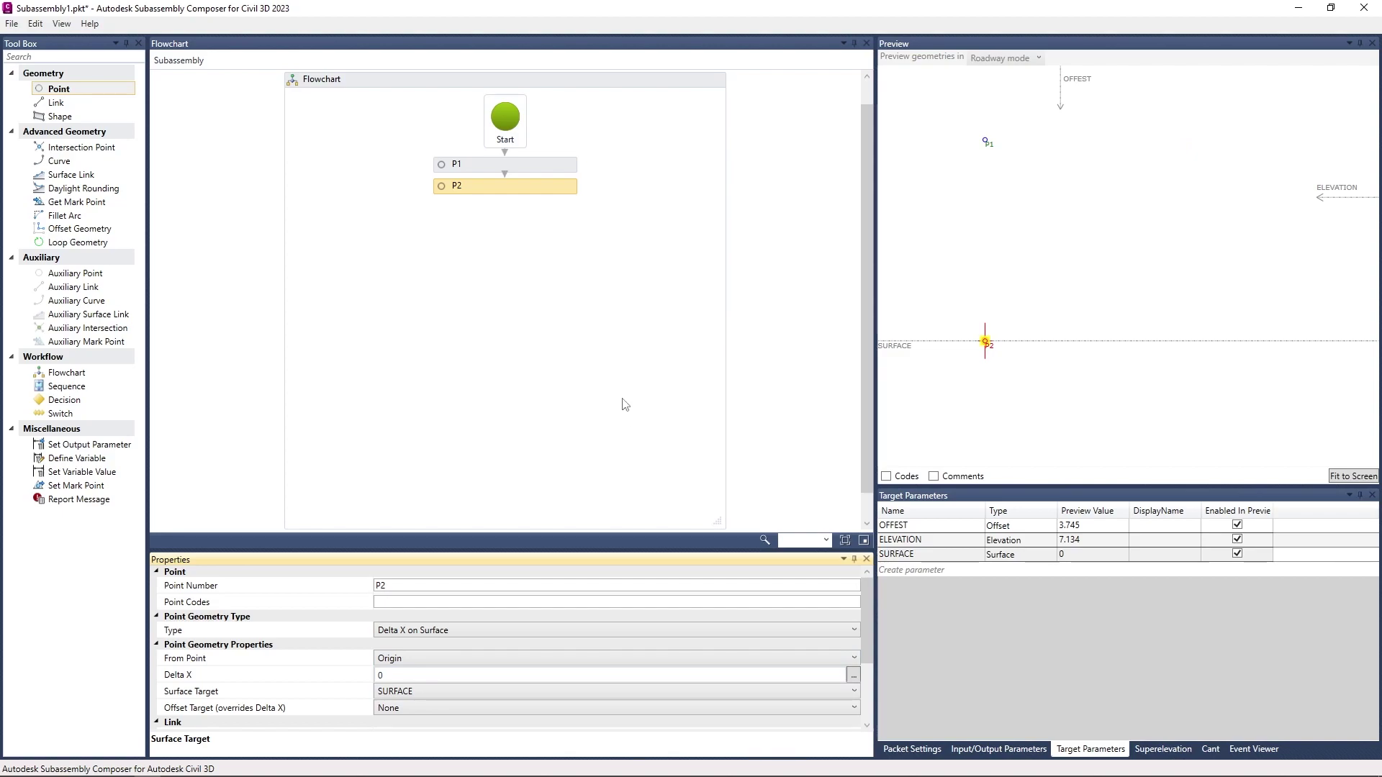
# Step: Drag the SURFACE line in the preview to a value of -3.112
pyautogui.moveTo(994, 364); pyautogui.dragTo(1031, 301, button='middle')
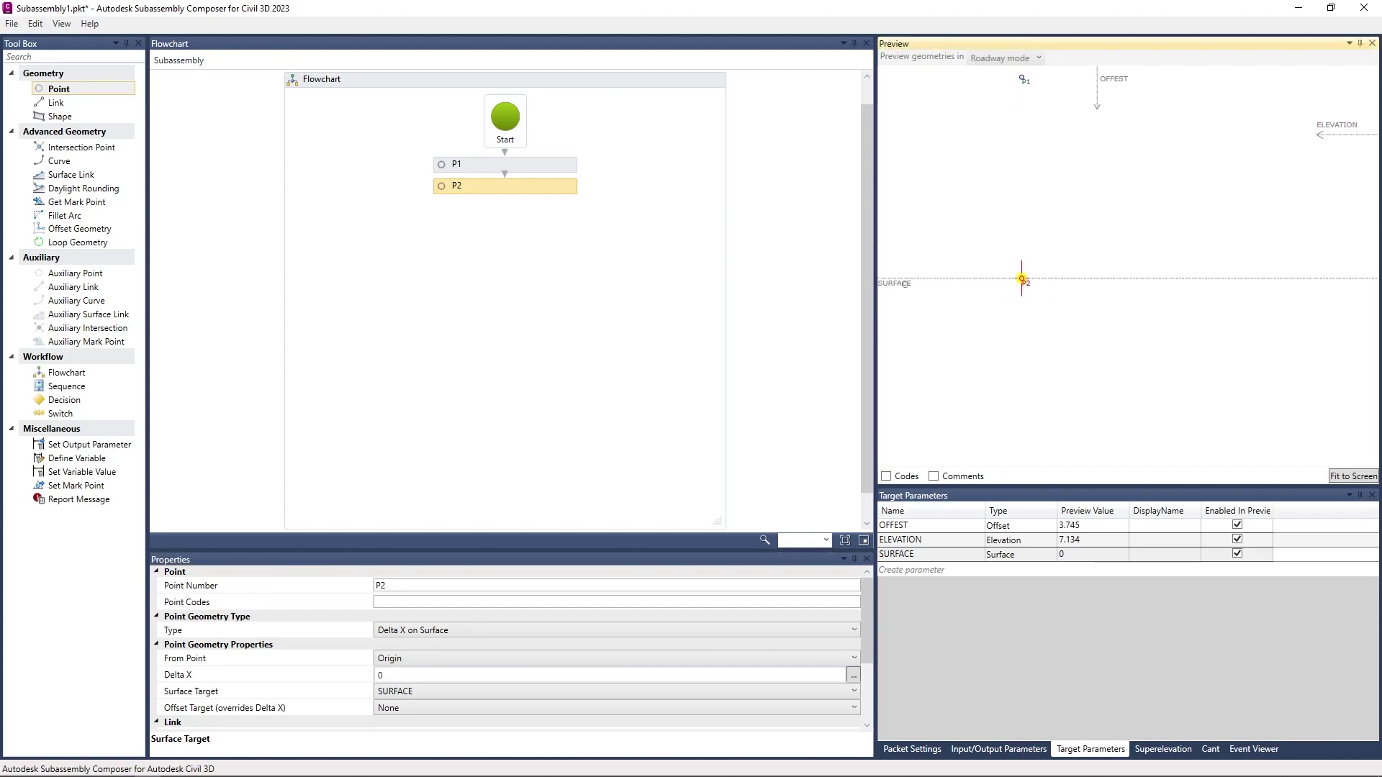
pyautogui.moveTo(917, 296); pyautogui.dragTo(917, 368)
pyautogui.click(908, 374)
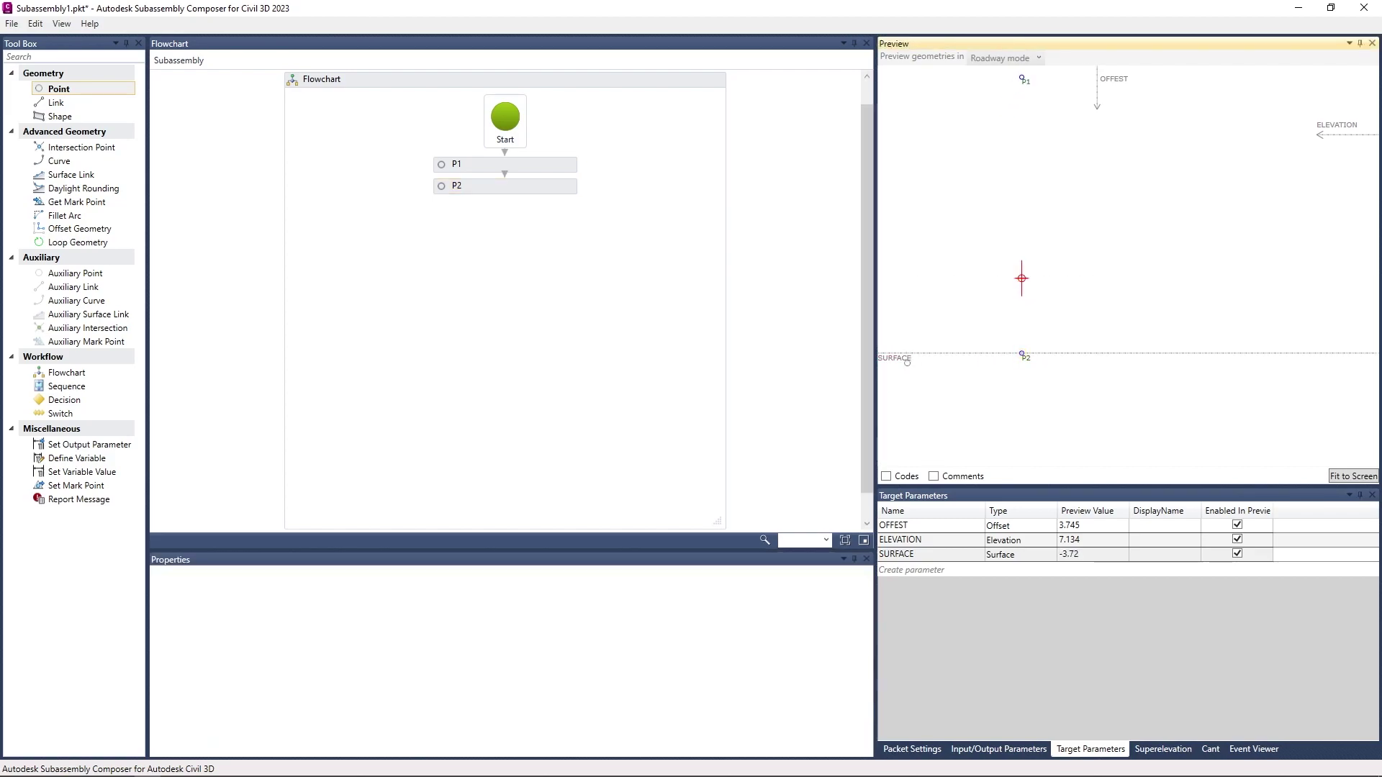
pyautogui.click(521, 189)
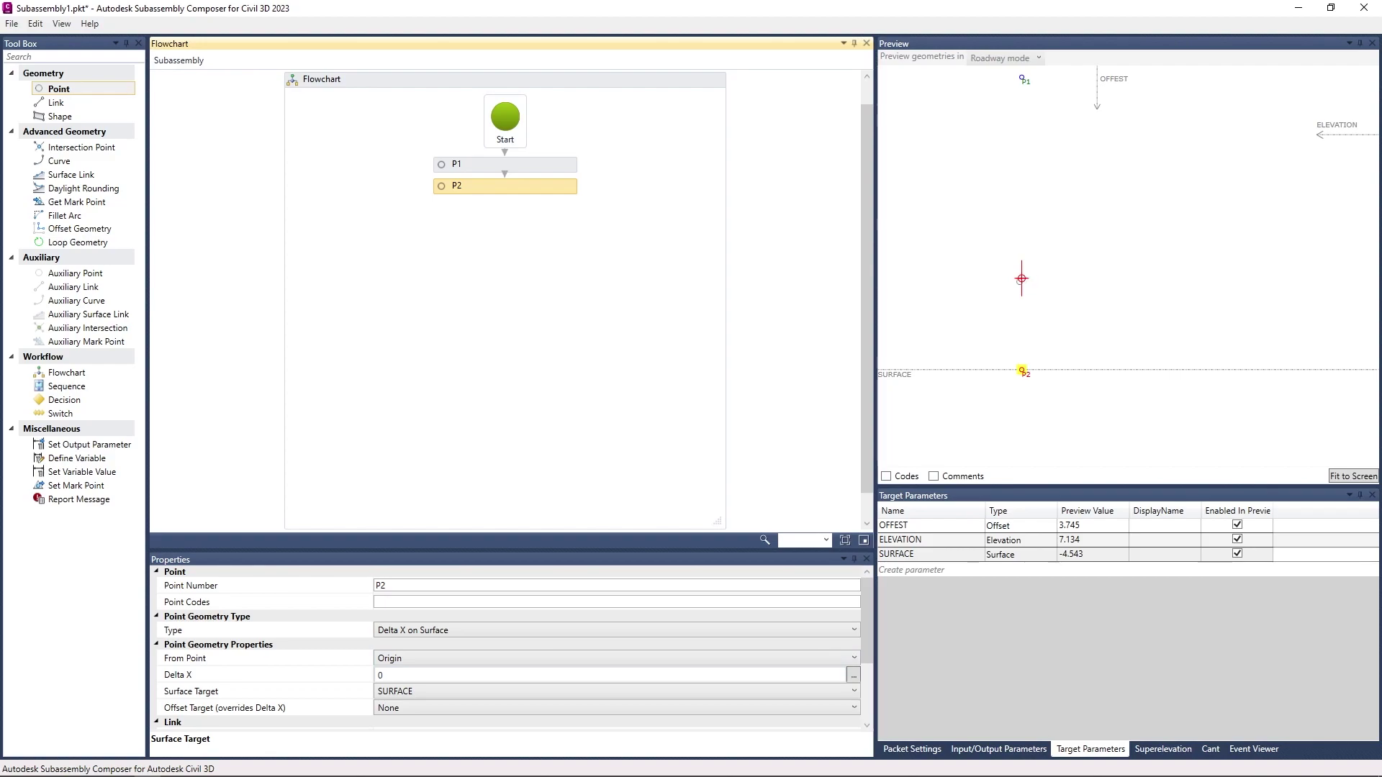
pyautogui.moveTo(899, 377); pyautogui.dragTo(1003, 334)
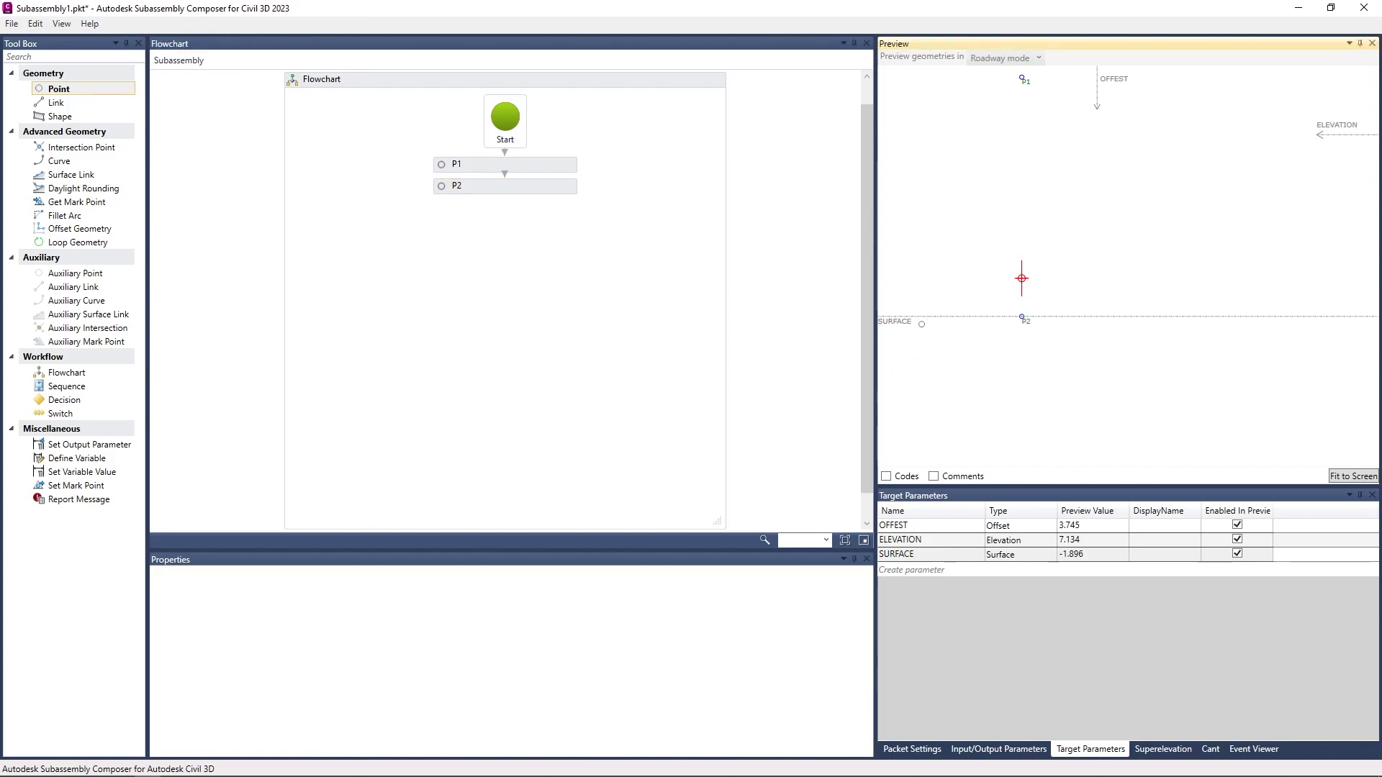
pyautogui.click(558, 188)
pyautogui.scroll(-1, 340, 655)
pyautogui.scroll(1, 340, 655)
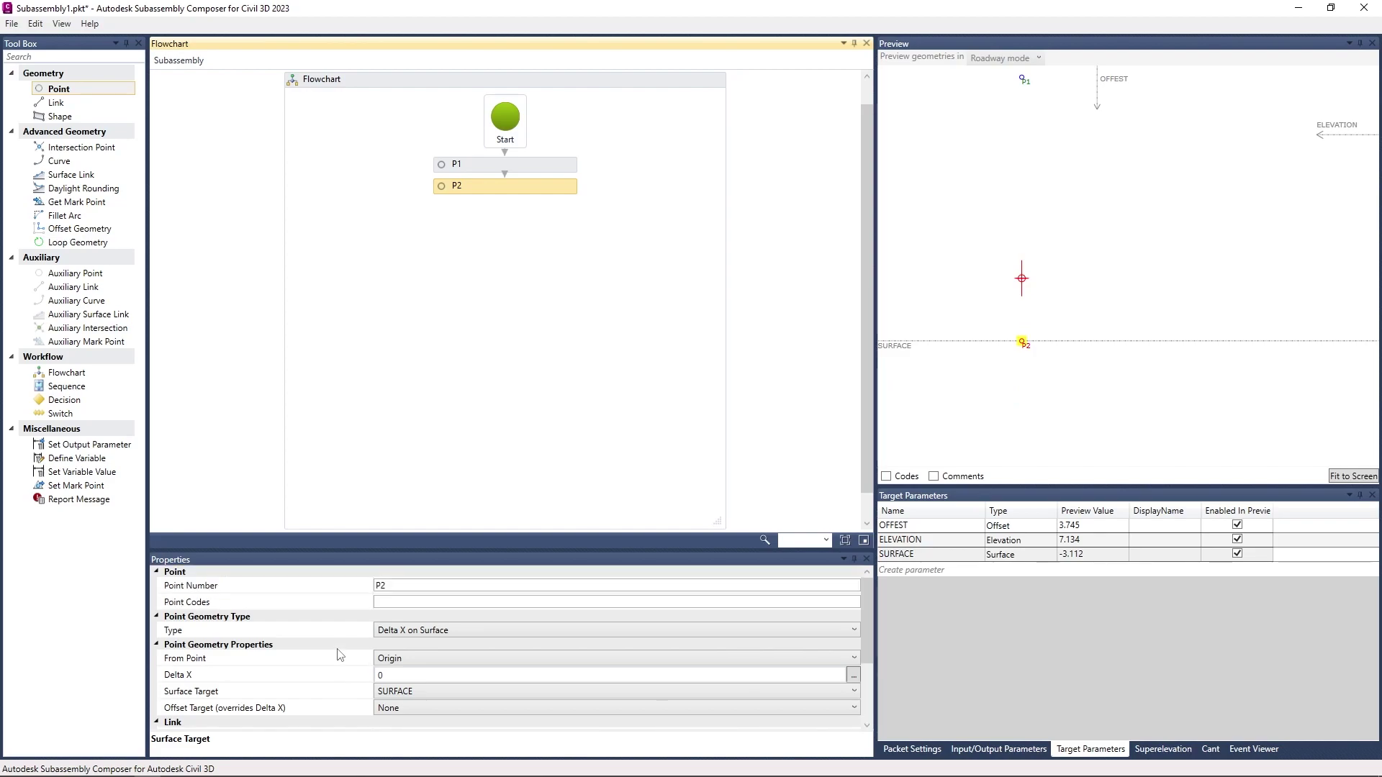
# Step: Set P2's Delta X to 10 and shift the OFFEST marker left in the preview
pyautogui.click(394, 676)
pyautogui.write('1')
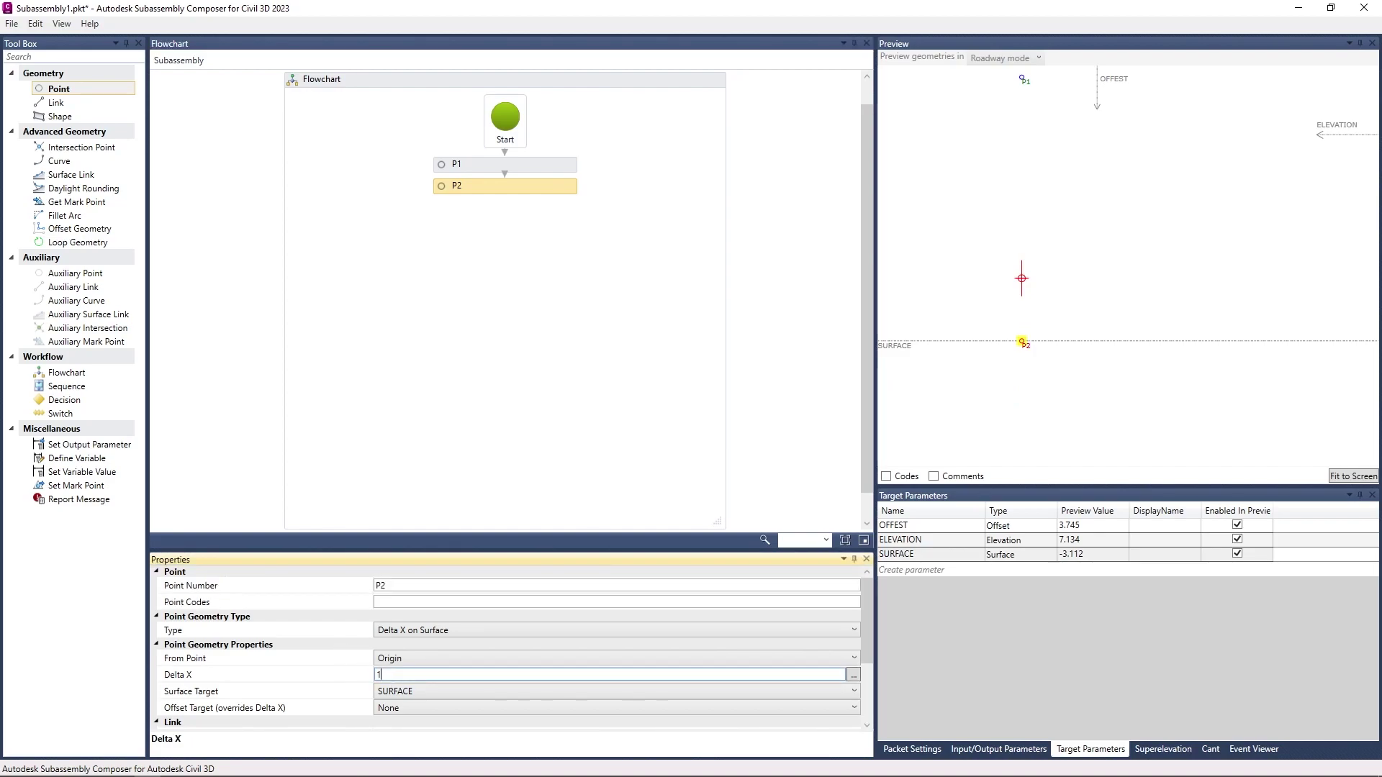
pyautogui.write('0')
pyautogui.press('Return')
pyautogui.click(947, 362)
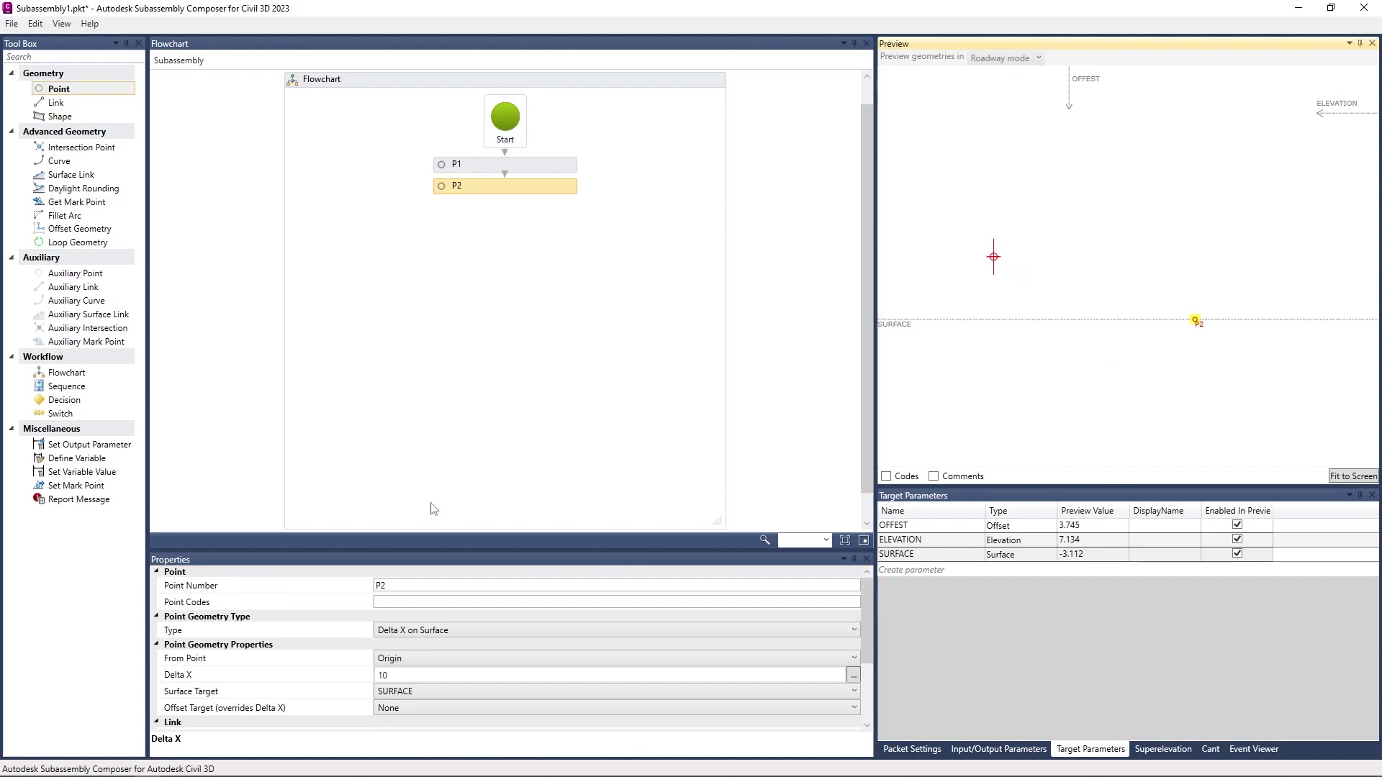
pyautogui.scroll(-1, 302, 610)
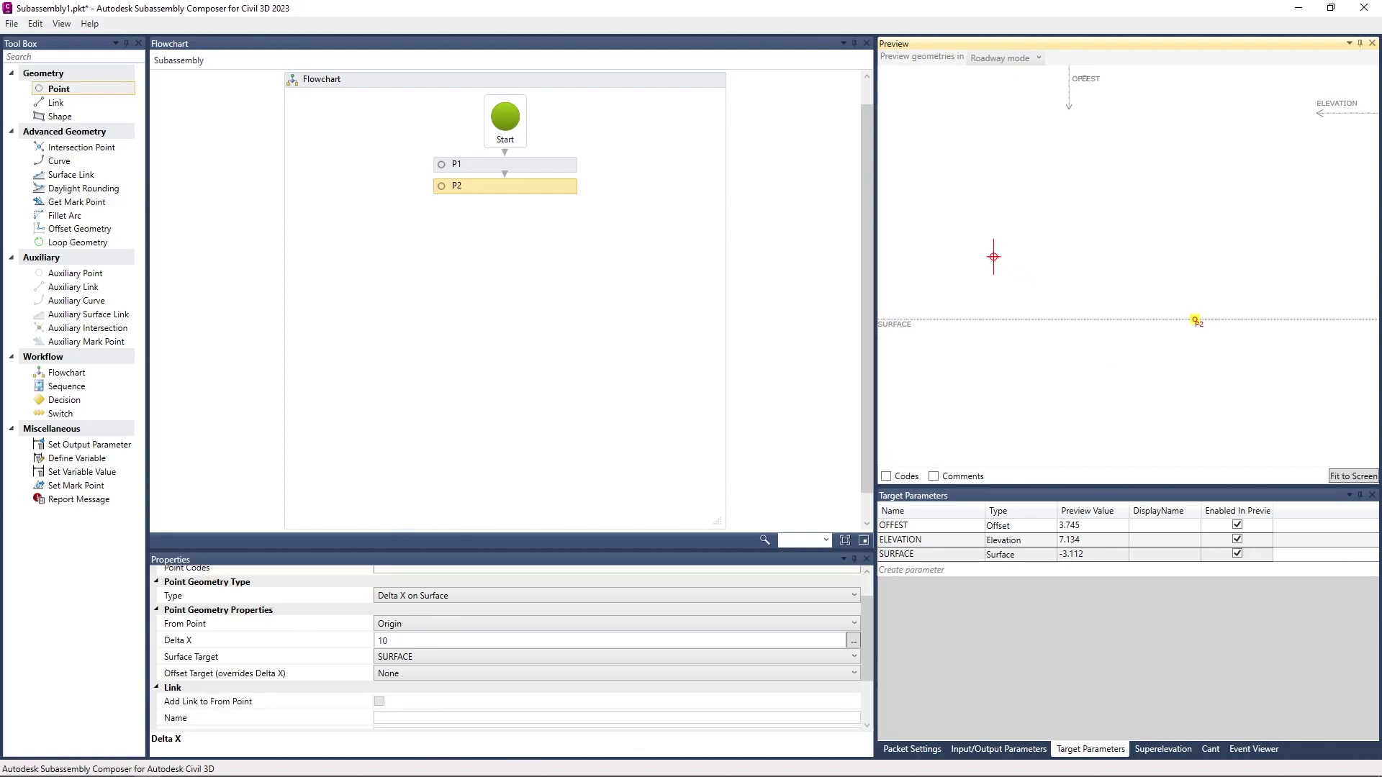
pyautogui.moveTo(1084, 77); pyautogui.dragTo(1051, 79)
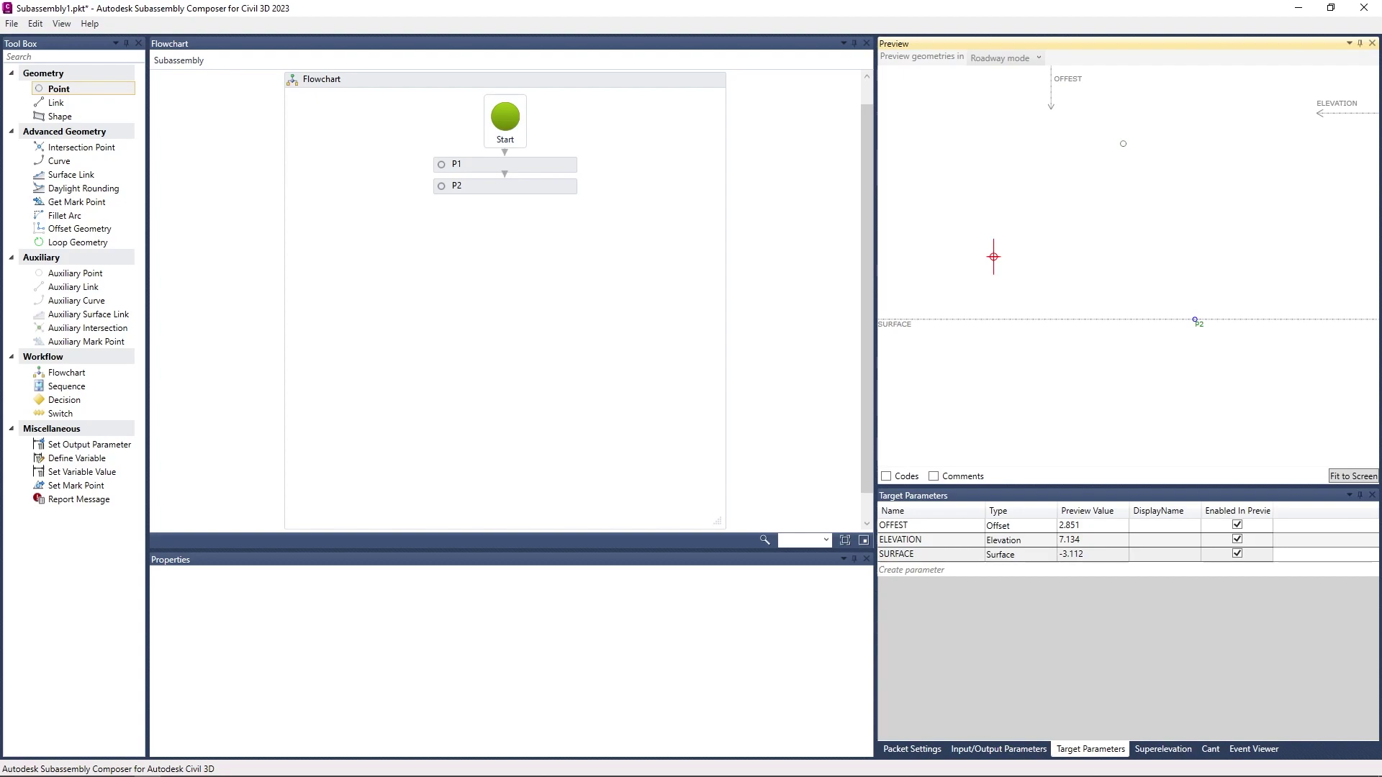
# Step: Set P2's Offset Target to OFFEST and drag OFFEST to a preview value of 11.685
pyautogui.click(564, 189)
pyautogui.click(403, 675)
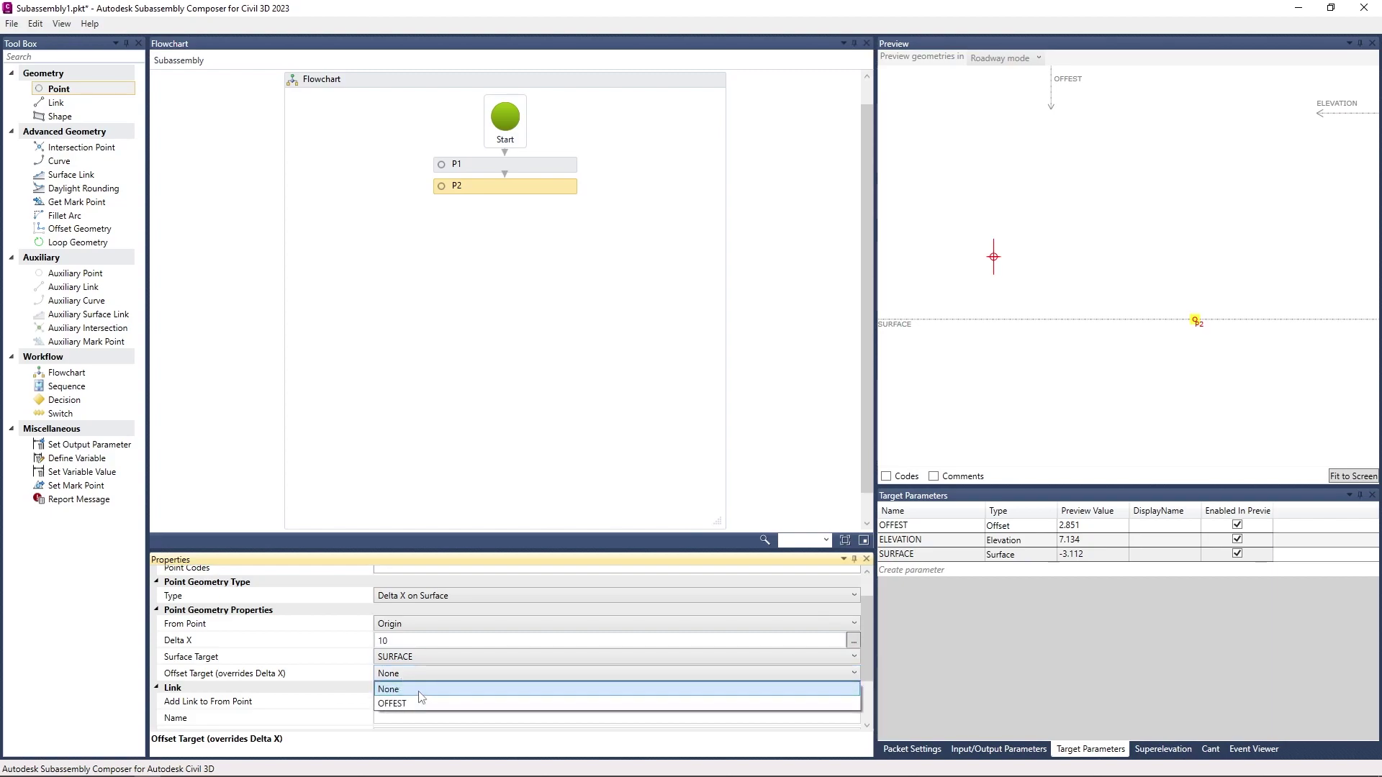
pyautogui.click(418, 704)
pyautogui.click(691, 356)
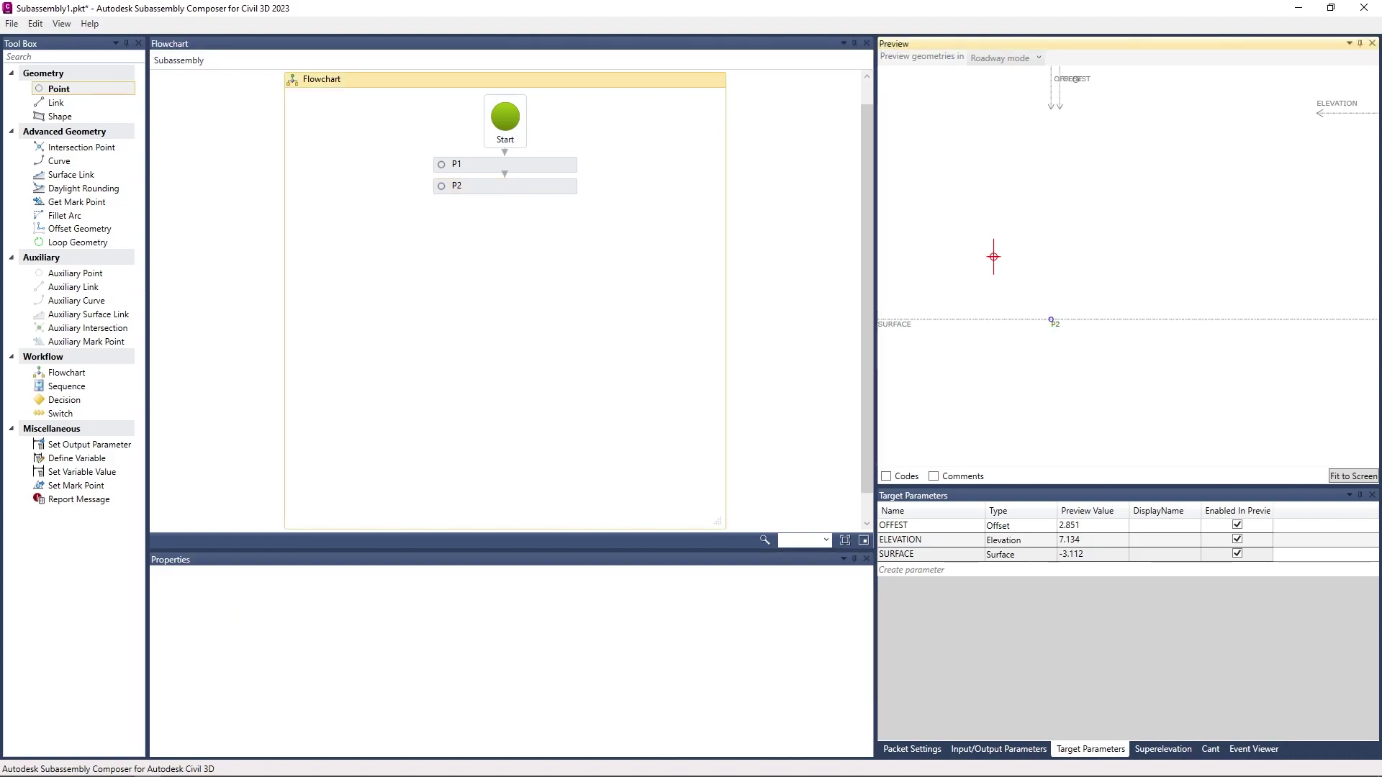
pyautogui.moveTo(1057, 81); pyautogui.dragTo(1185, 80)
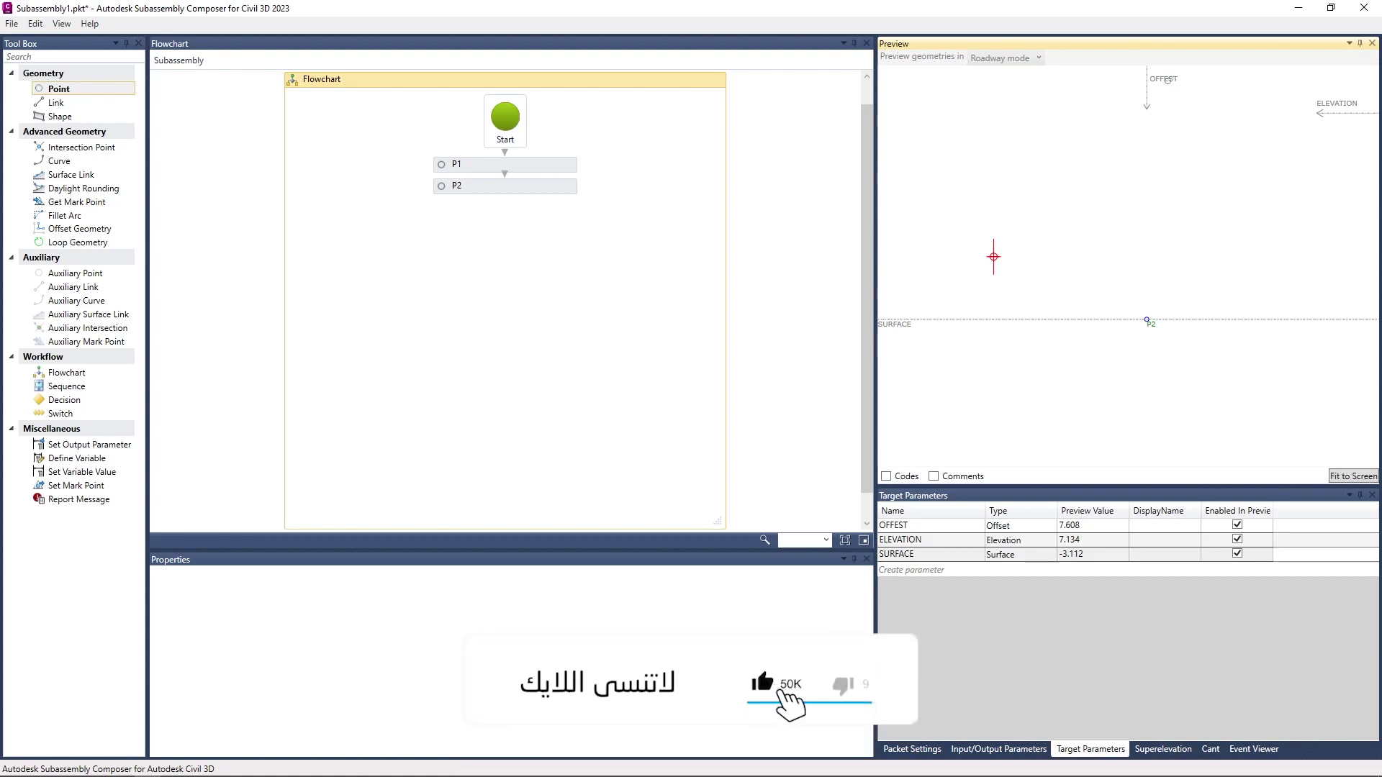
pyautogui.moveTo(1167, 79)
pyautogui.mouseDown()
pyautogui.moveTo(1082, 79)
pyautogui.moveTo(1237, 77)
pyautogui.mouseUp()
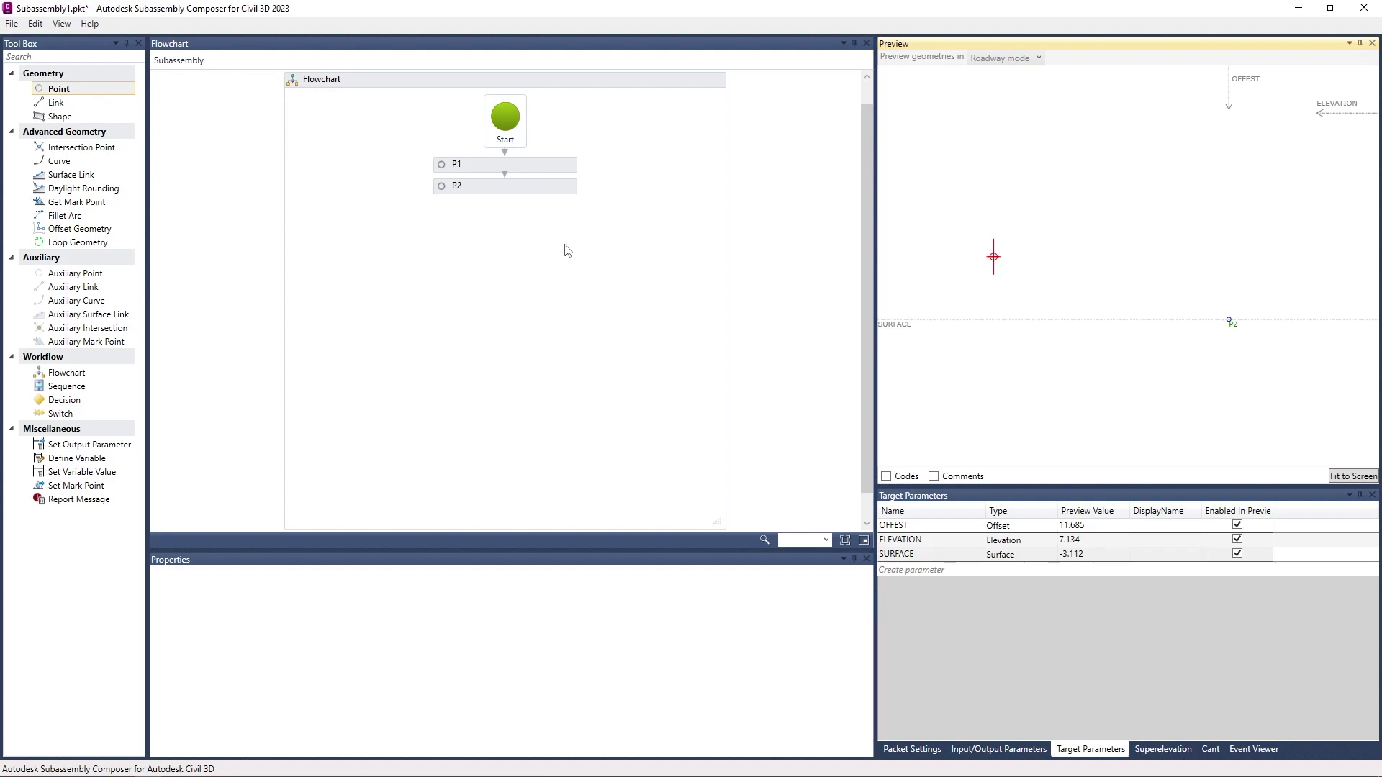
pyautogui.click(549, 187)
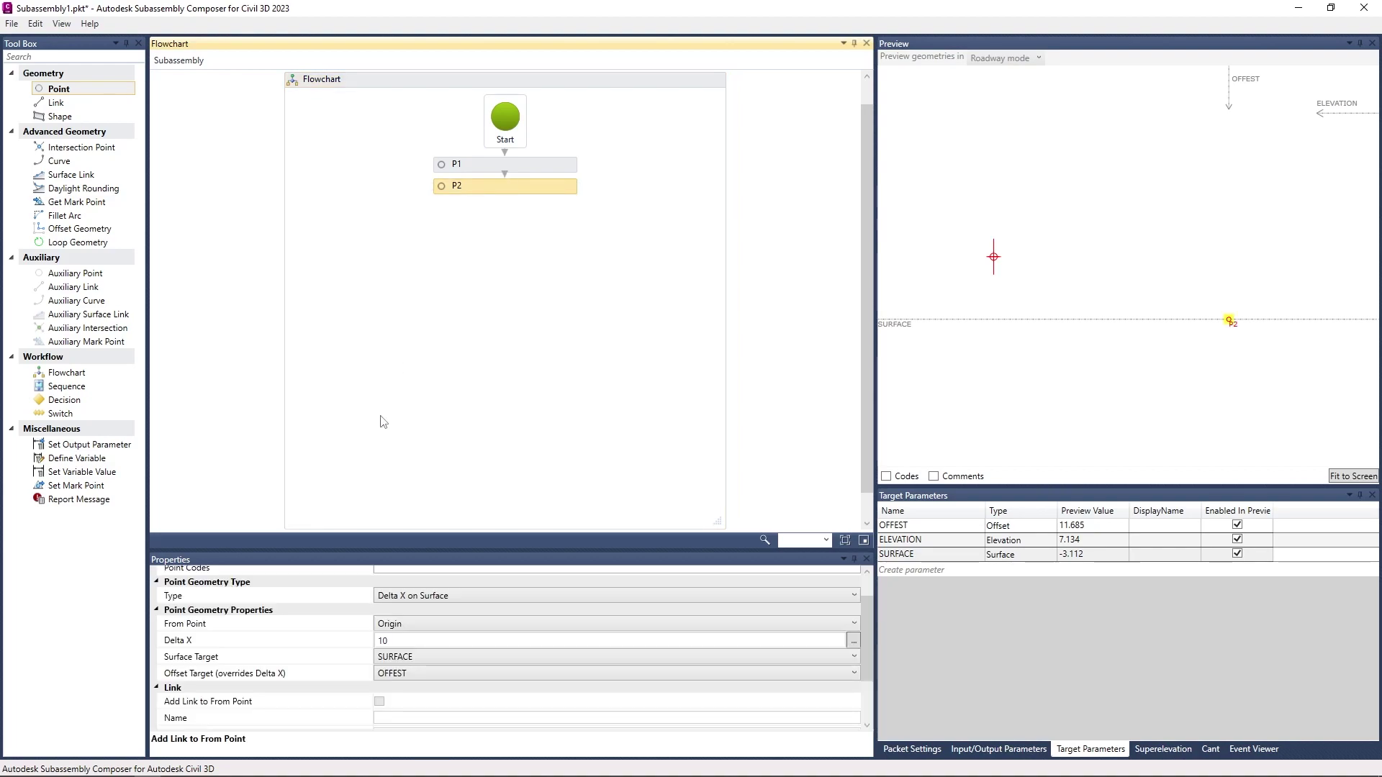
# Step: Make P2 an Interpolate Point from Origin to destination point P1 at parameter 0.5
pyautogui.click(434, 596)
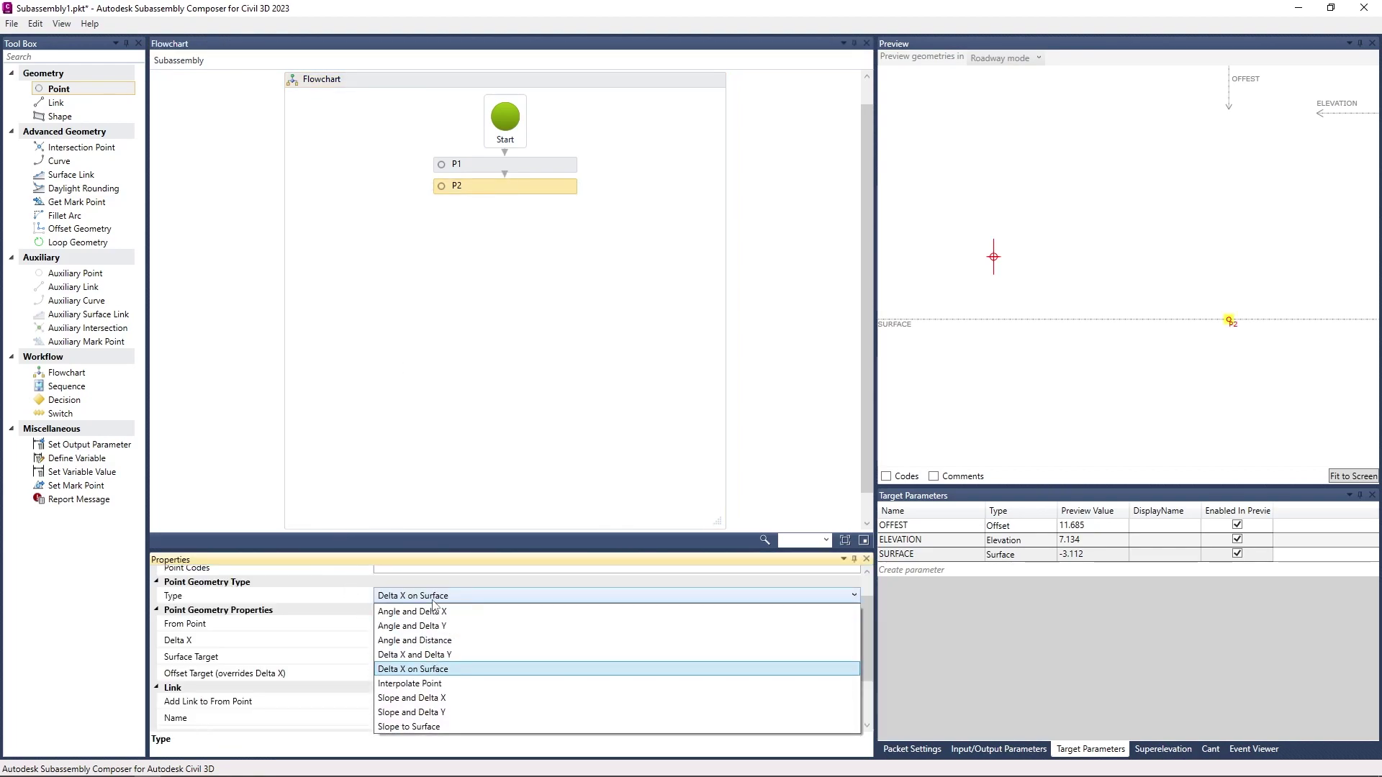
pyautogui.click(454, 685)
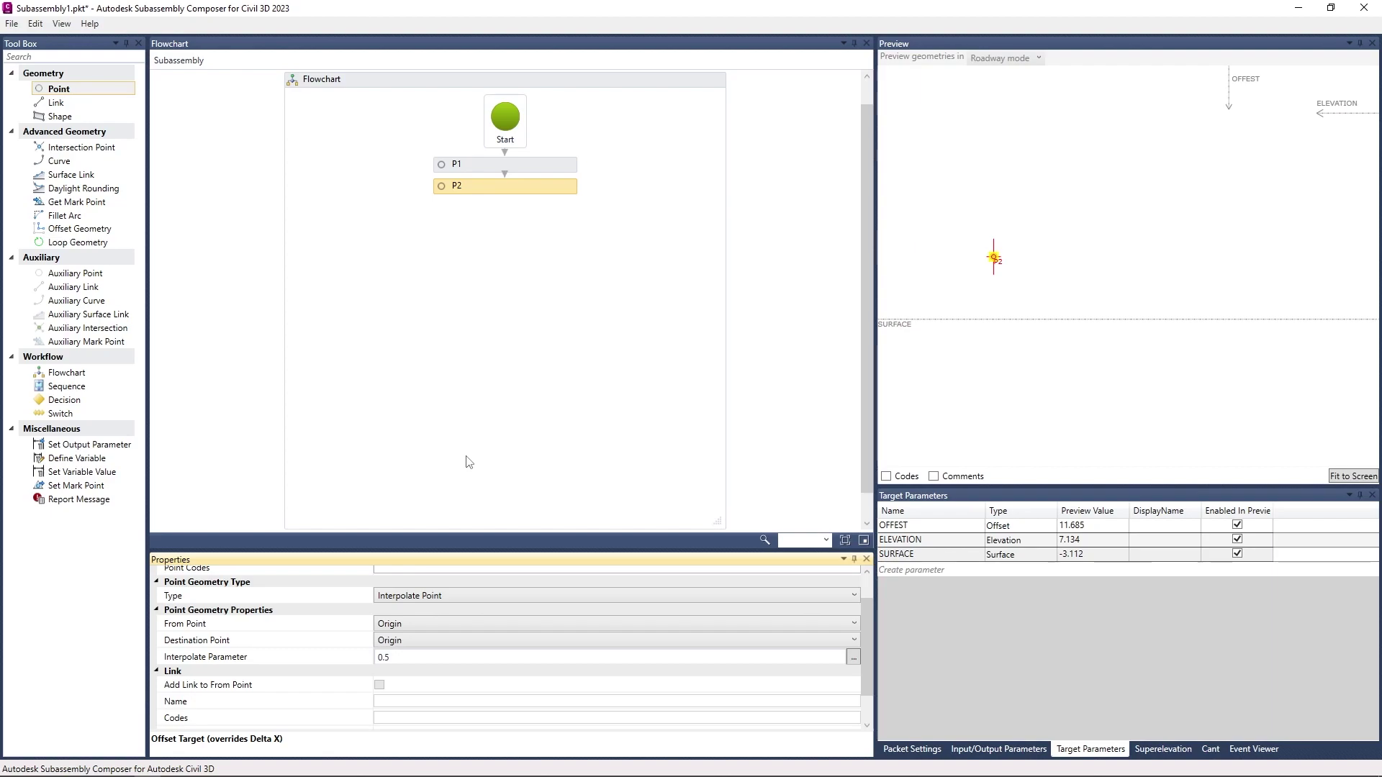
pyautogui.scroll(-3, 1090, 289)
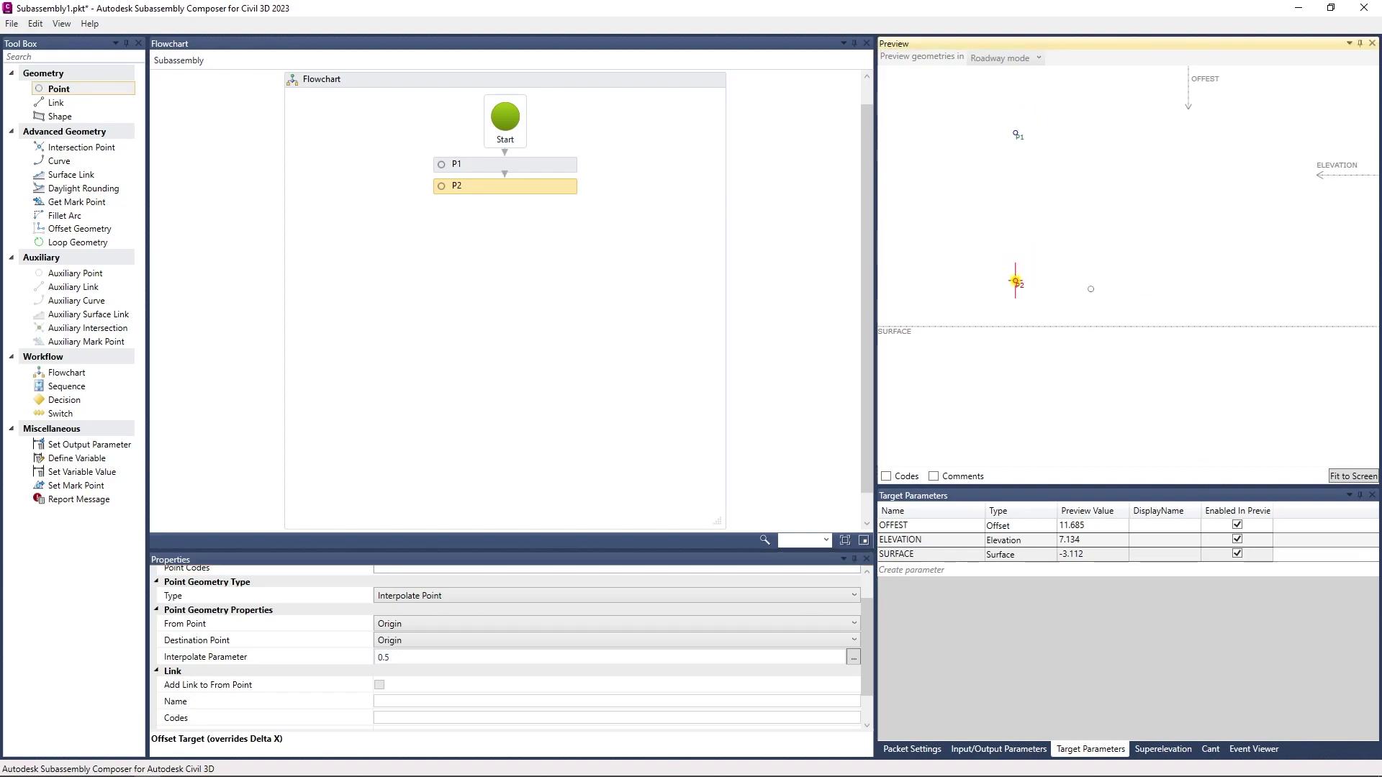
pyautogui.scroll(1, 1055, 267)
pyautogui.click(396, 641)
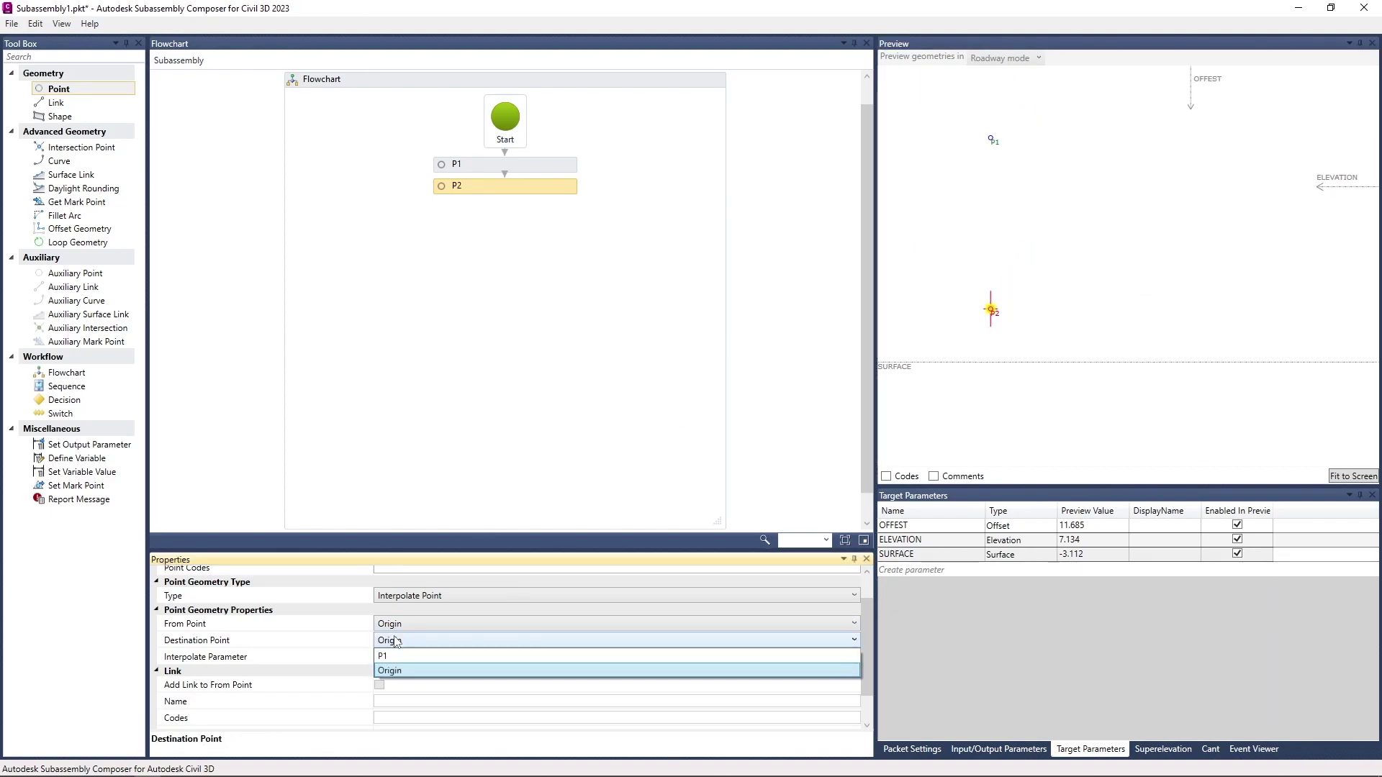
pyautogui.click(404, 659)
pyautogui.click(573, 342)
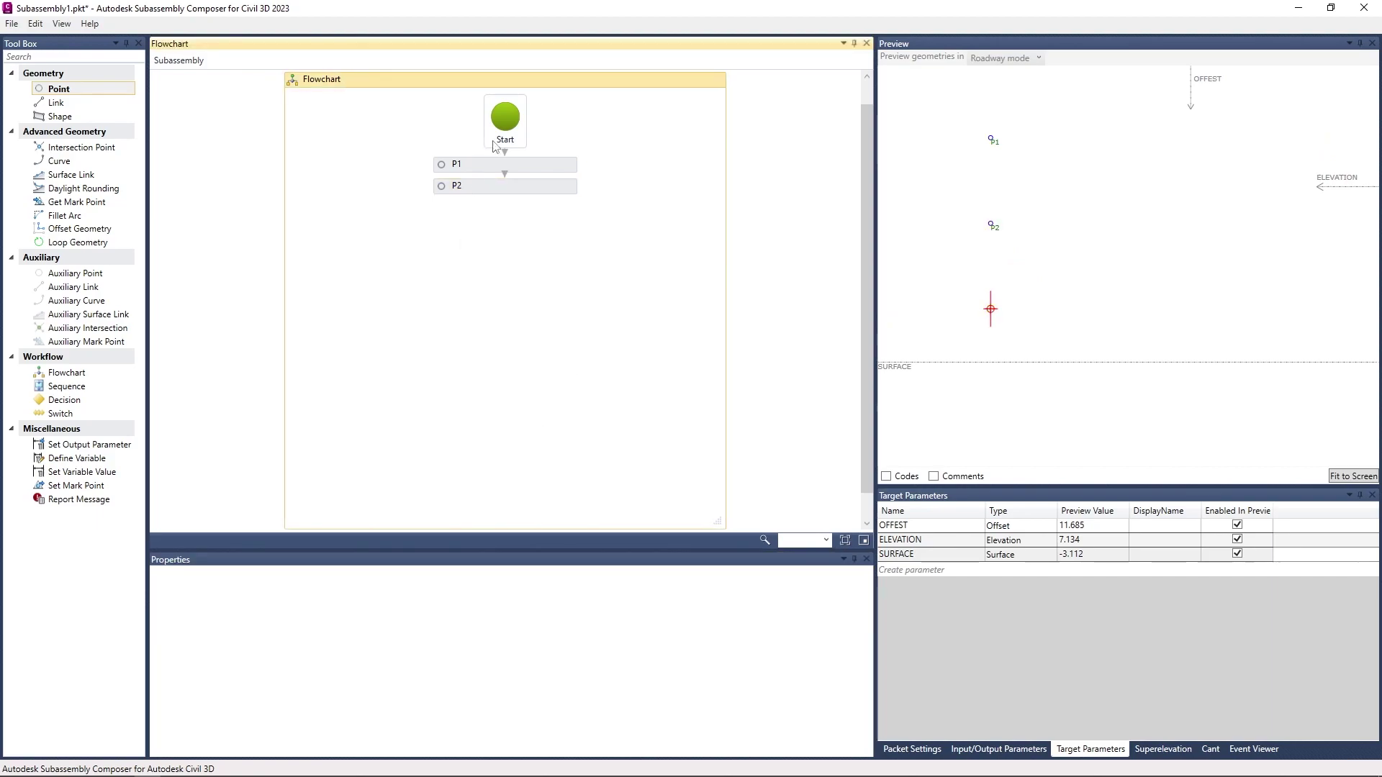
pyautogui.click(542, 187)
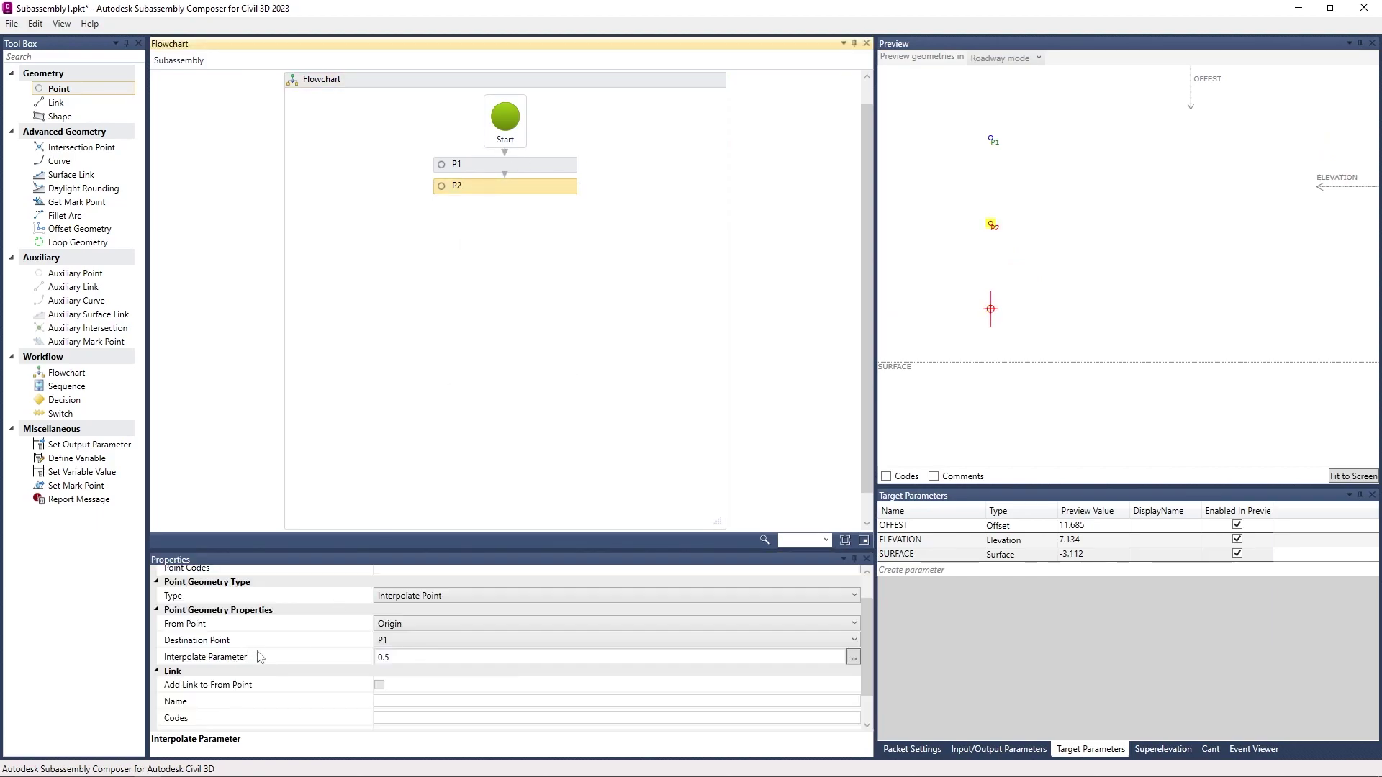
# Step: Try P2 interpolation factors of 0.6, 0.8, 1 and 0
pyautogui.moveTo(388, 658)
pyautogui.doubleClick(404, 657)
pyautogui.write('0.6')
pyautogui.press('Return')
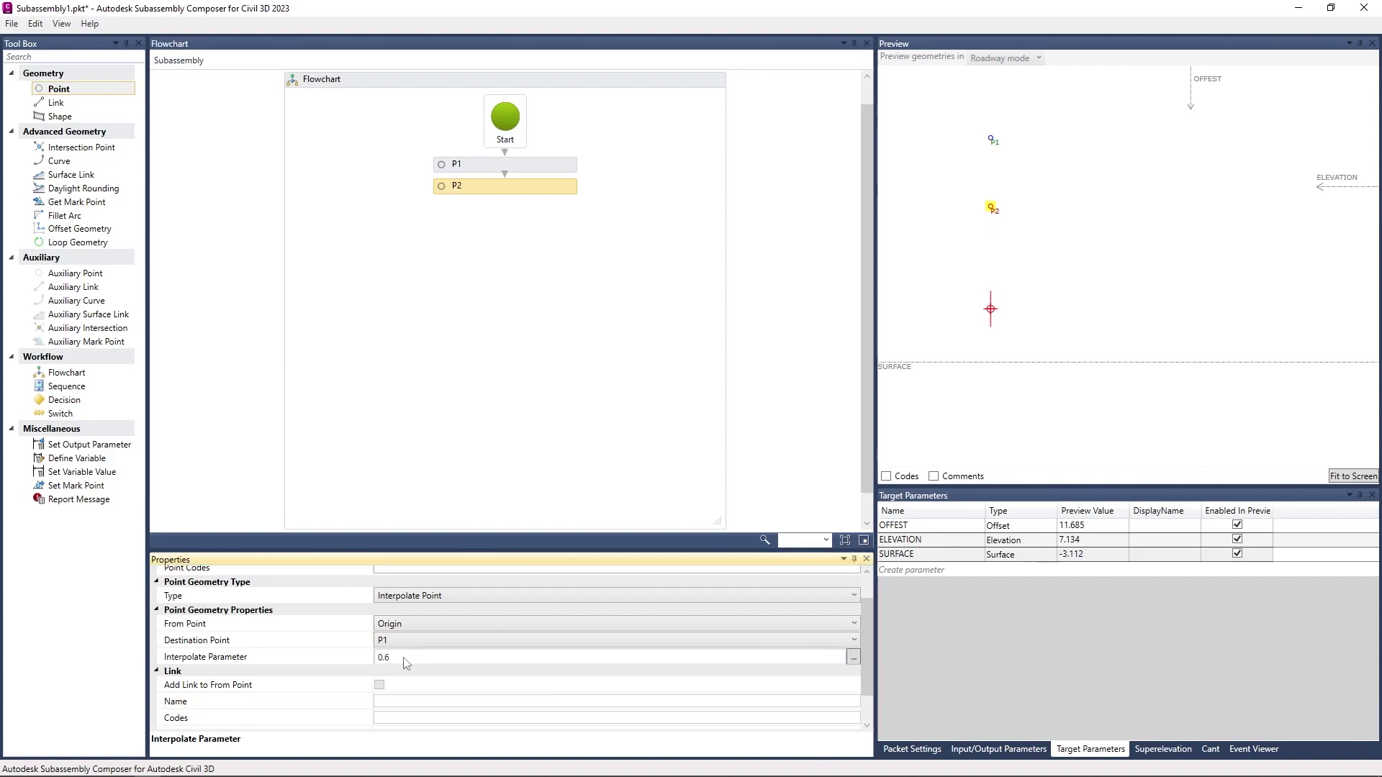
pyautogui.doubleClick(404, 657)
pyautogui.write('8')
pyautogui.press('Return')
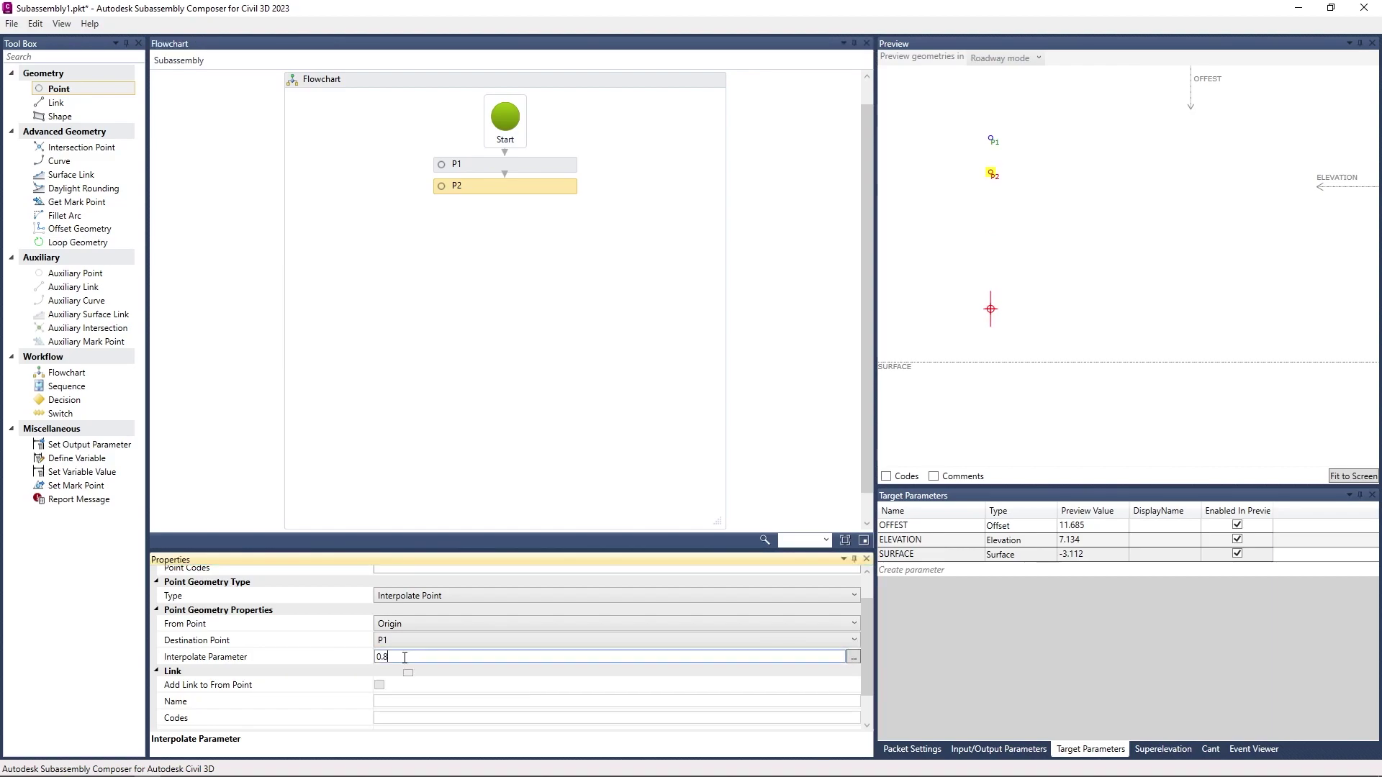
pyautogui.write('1')
pyautogui.press('Return')
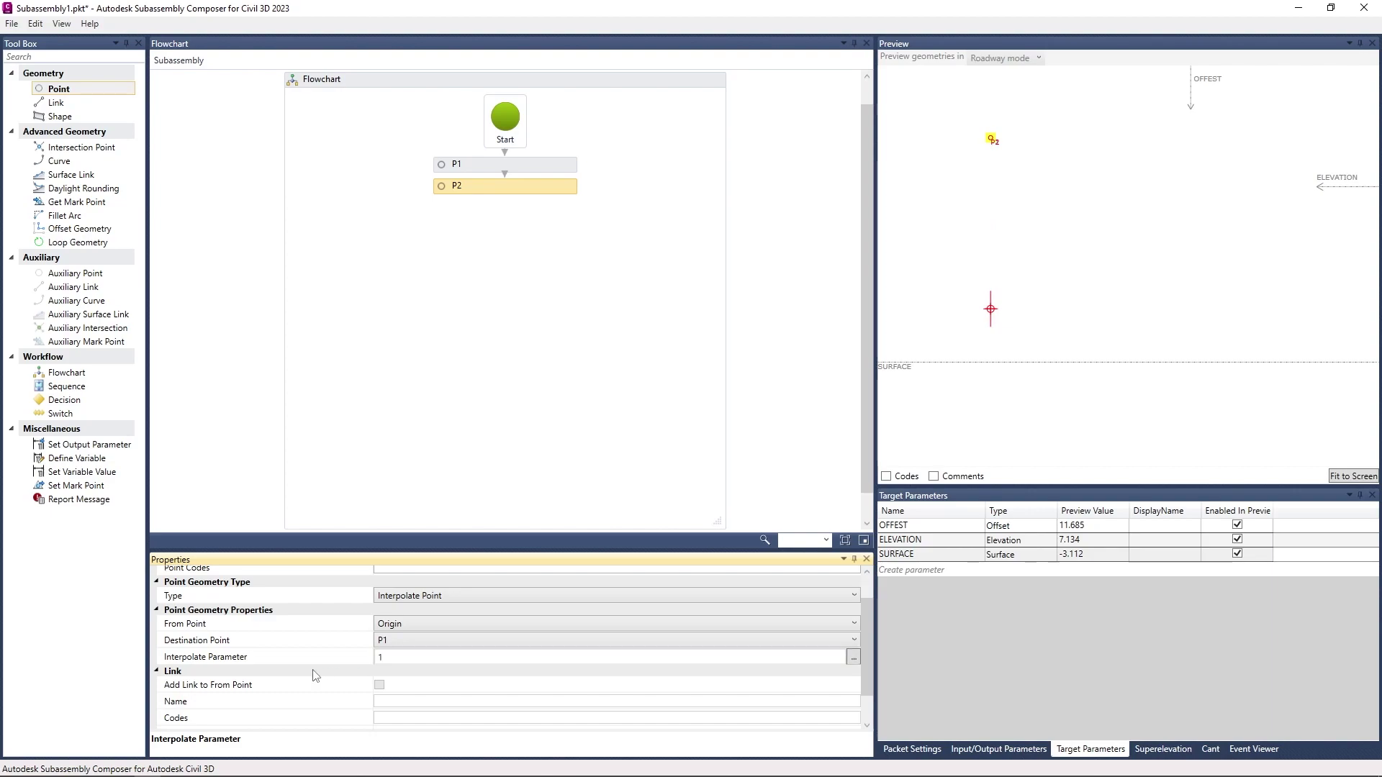
pyautogui.doubleClick(418, 657)
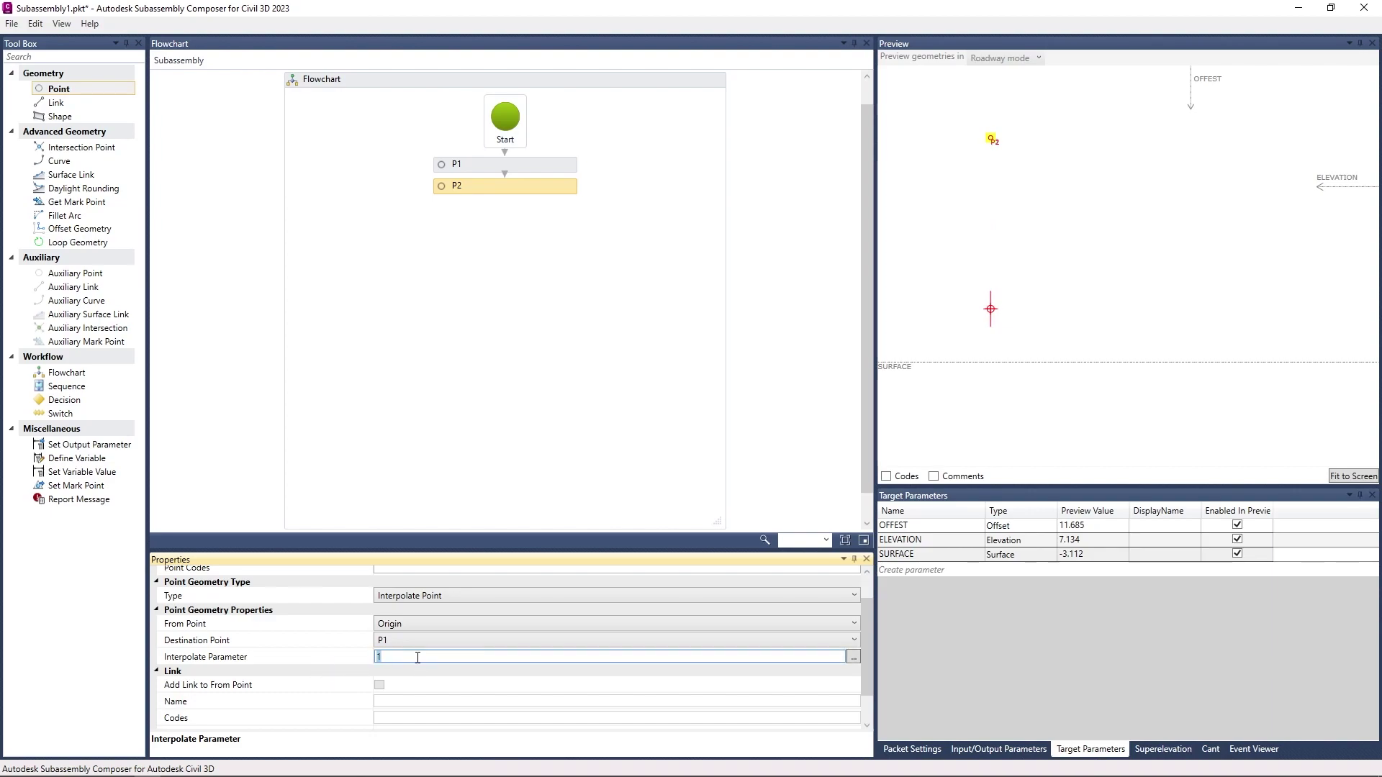
pyautogui.write('0')
pyautogui.press('Return')
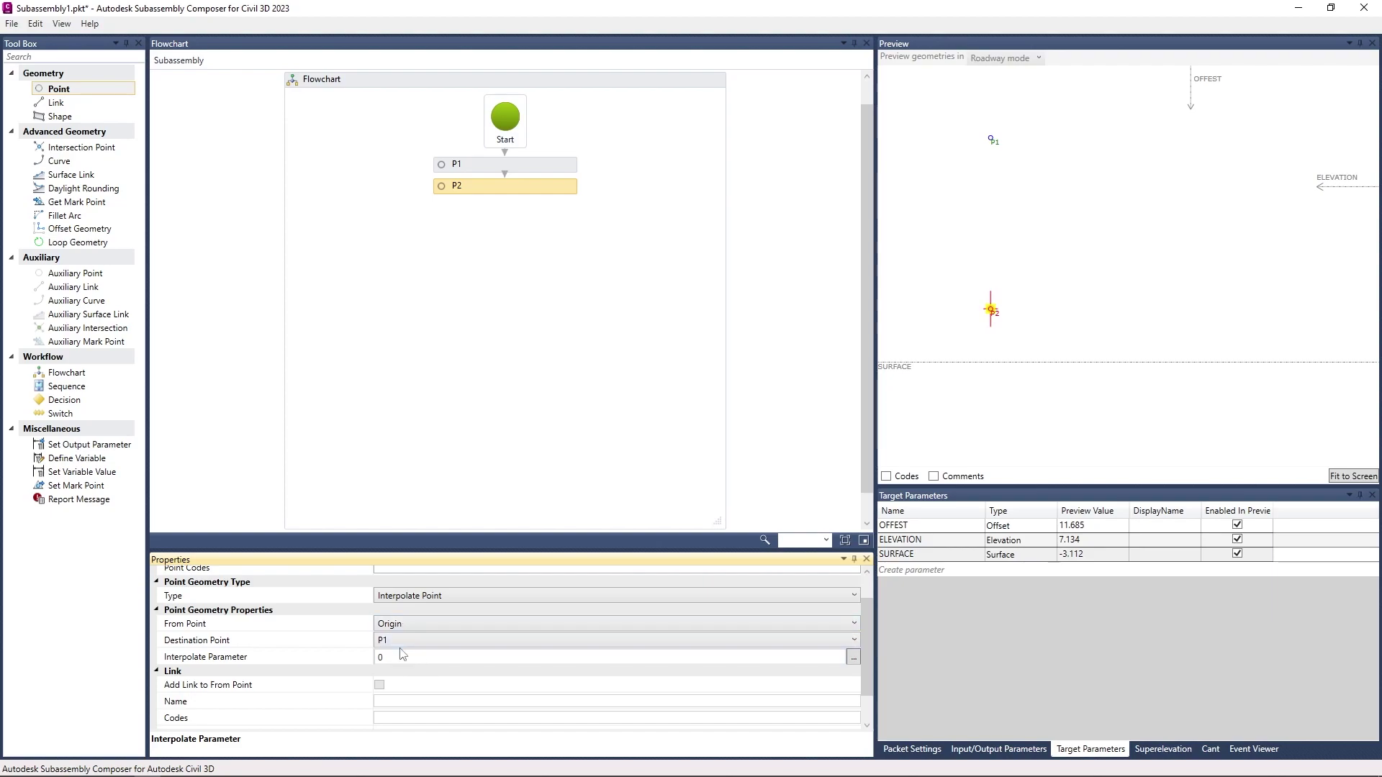
# Step: Set P2's interpolation factor to 1.5, placing it beyond P1
pyautogui.doubleClick(403, 657)
pyautogui.write('10')
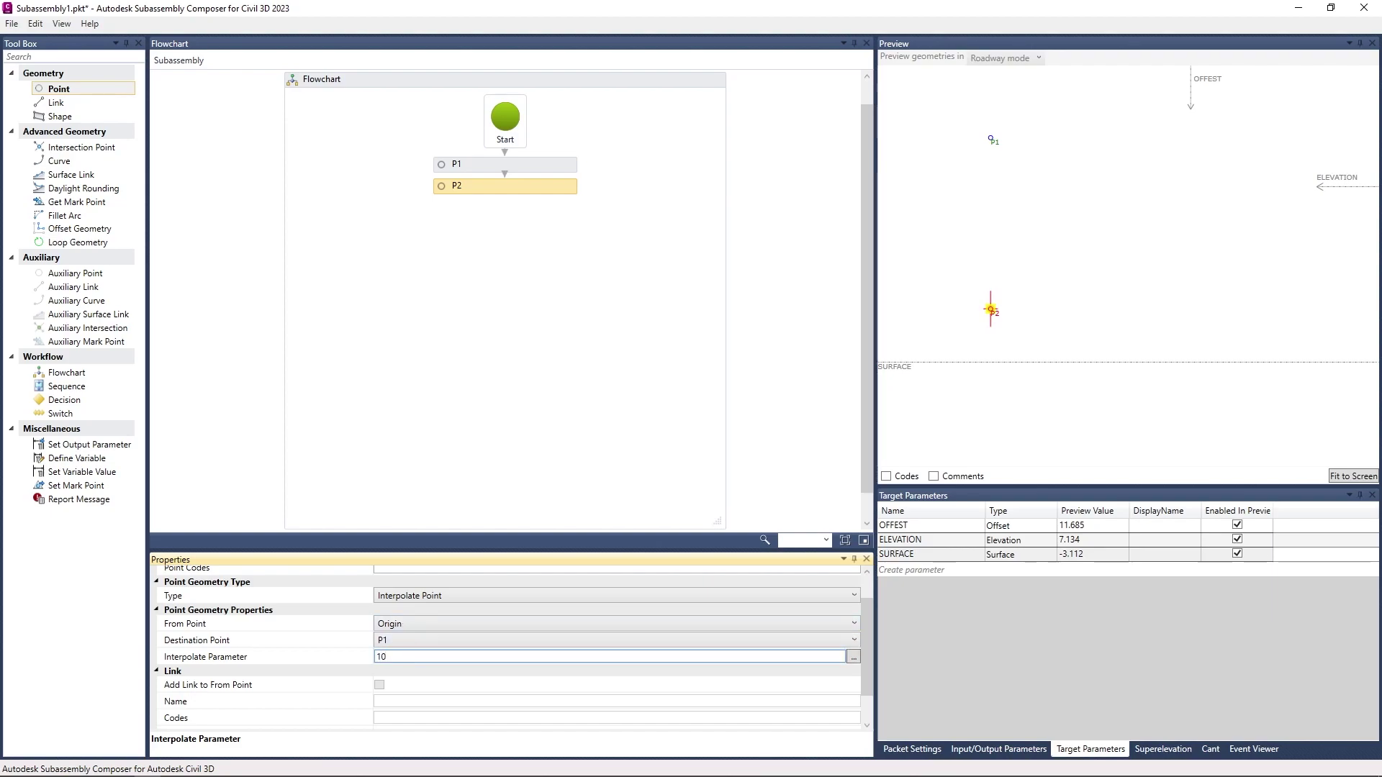
pyautogui.press('Return')
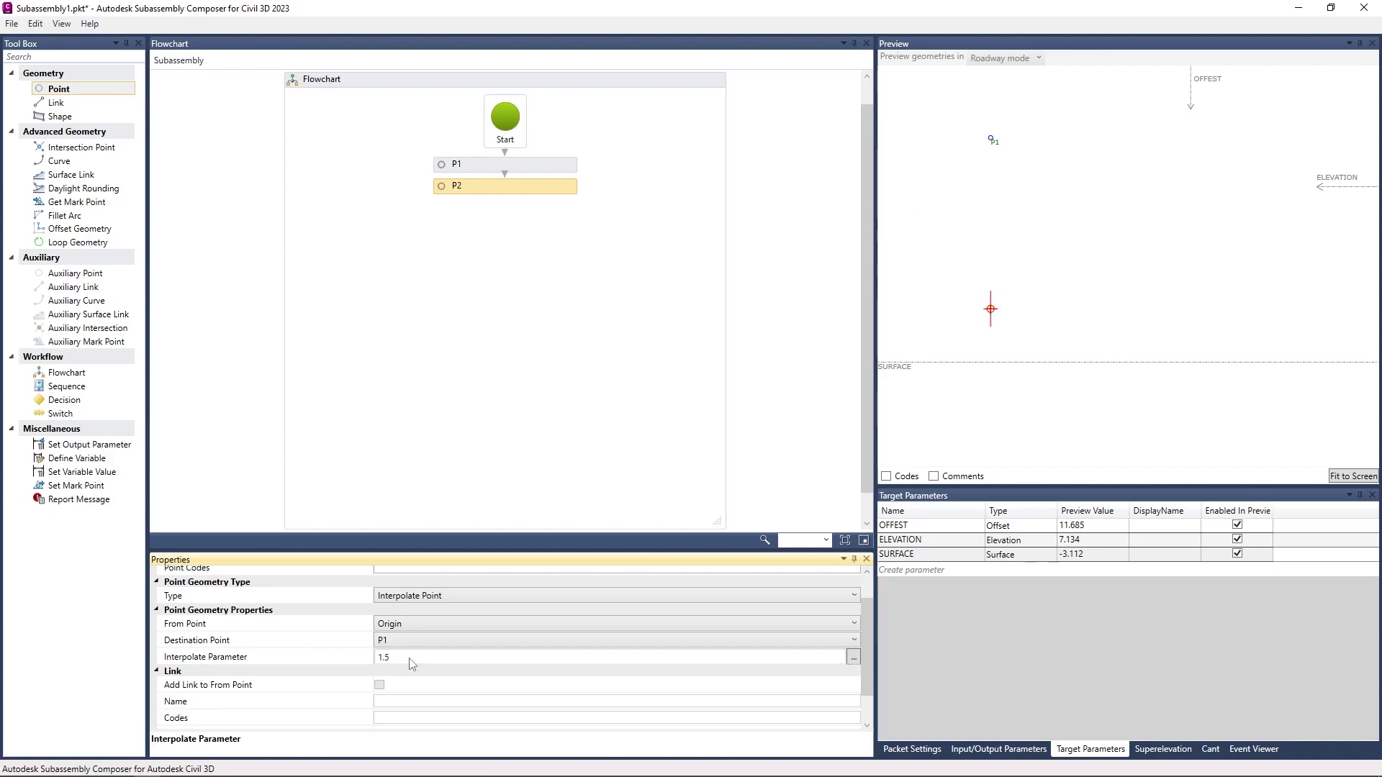
pyautogui.scroll(1, 1193, 150)
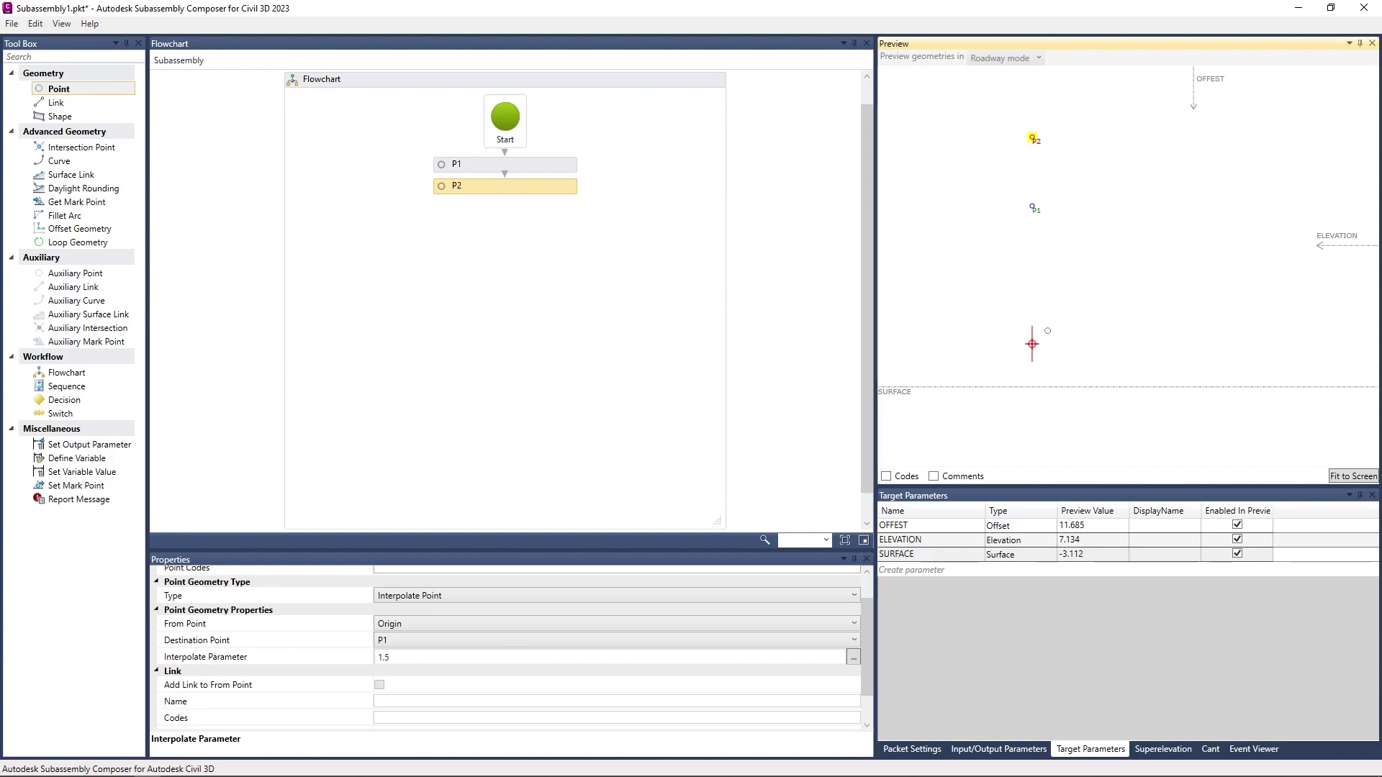
pyautogui.doubleClick(395, 657)
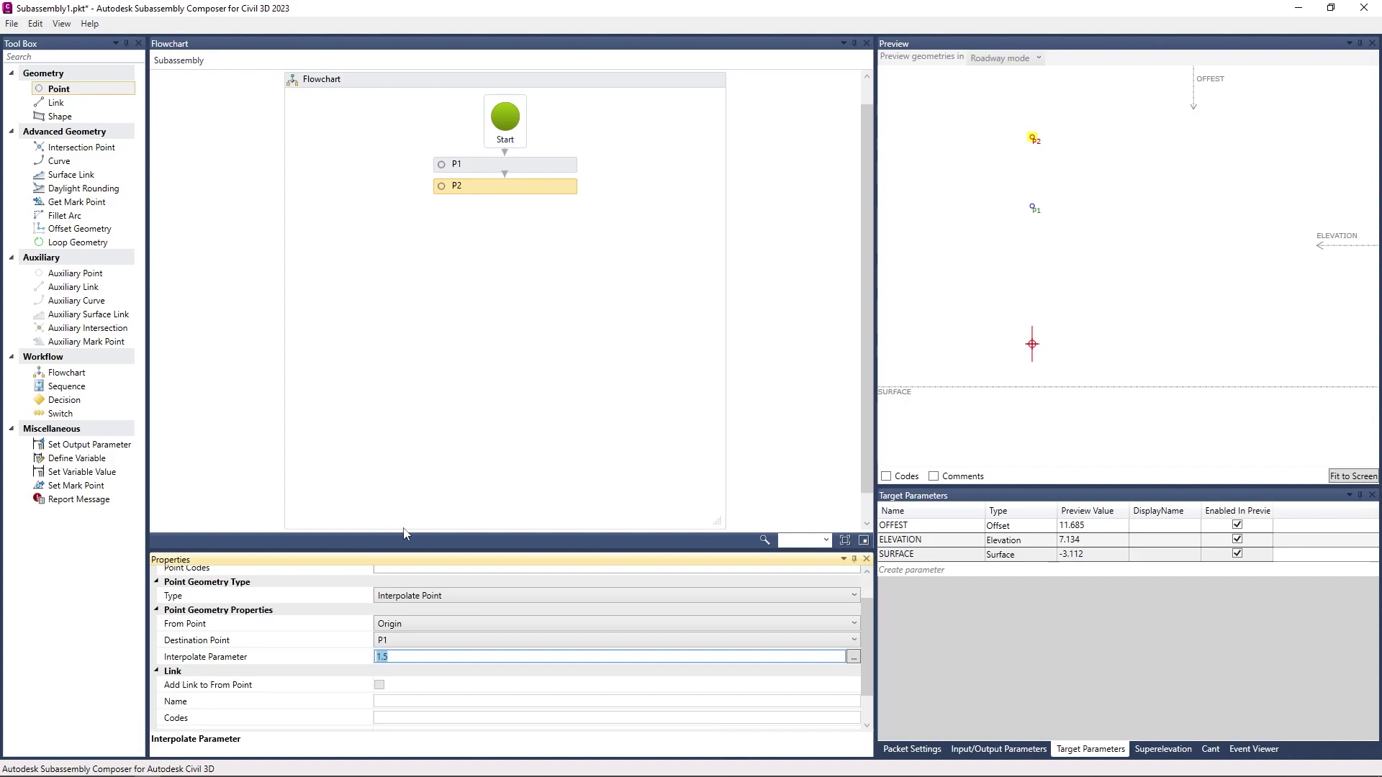
# Step: Give P1 a Delta X of 10, then reselect P2
pyautogui.click(524, 165)
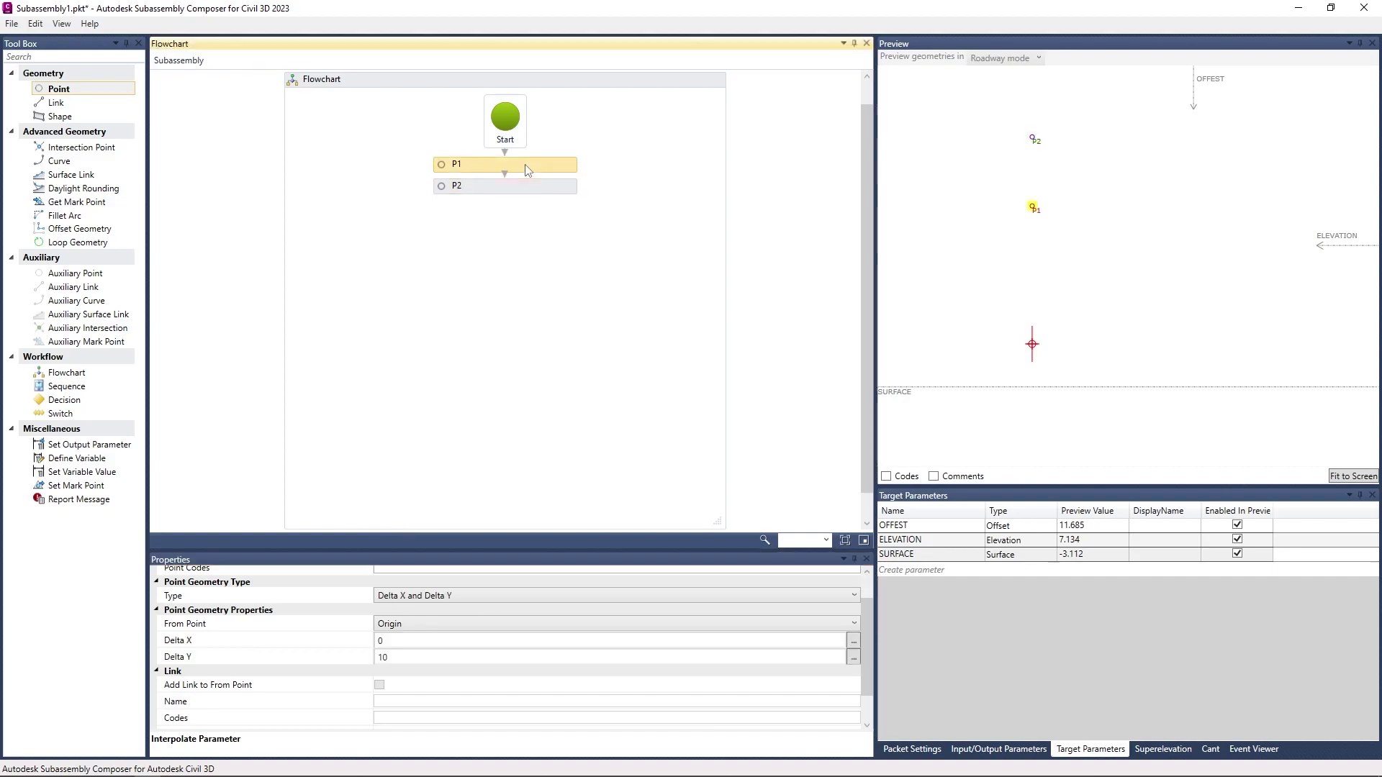
pyautogui.click(388, 644)
pyautogui.press('BackSpace')
pyautogui.write('10')
pyautogui.press('Return')
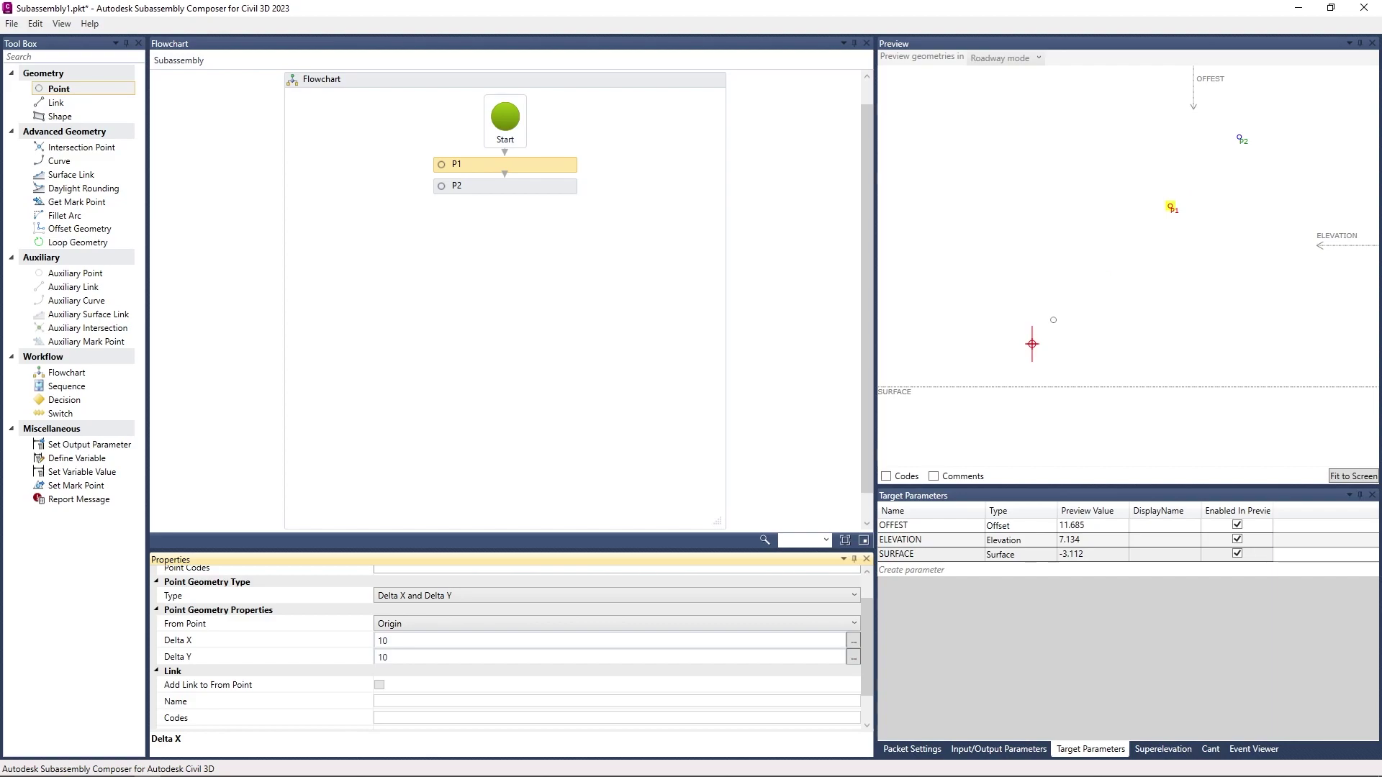
pyautogui.click(658, 333)
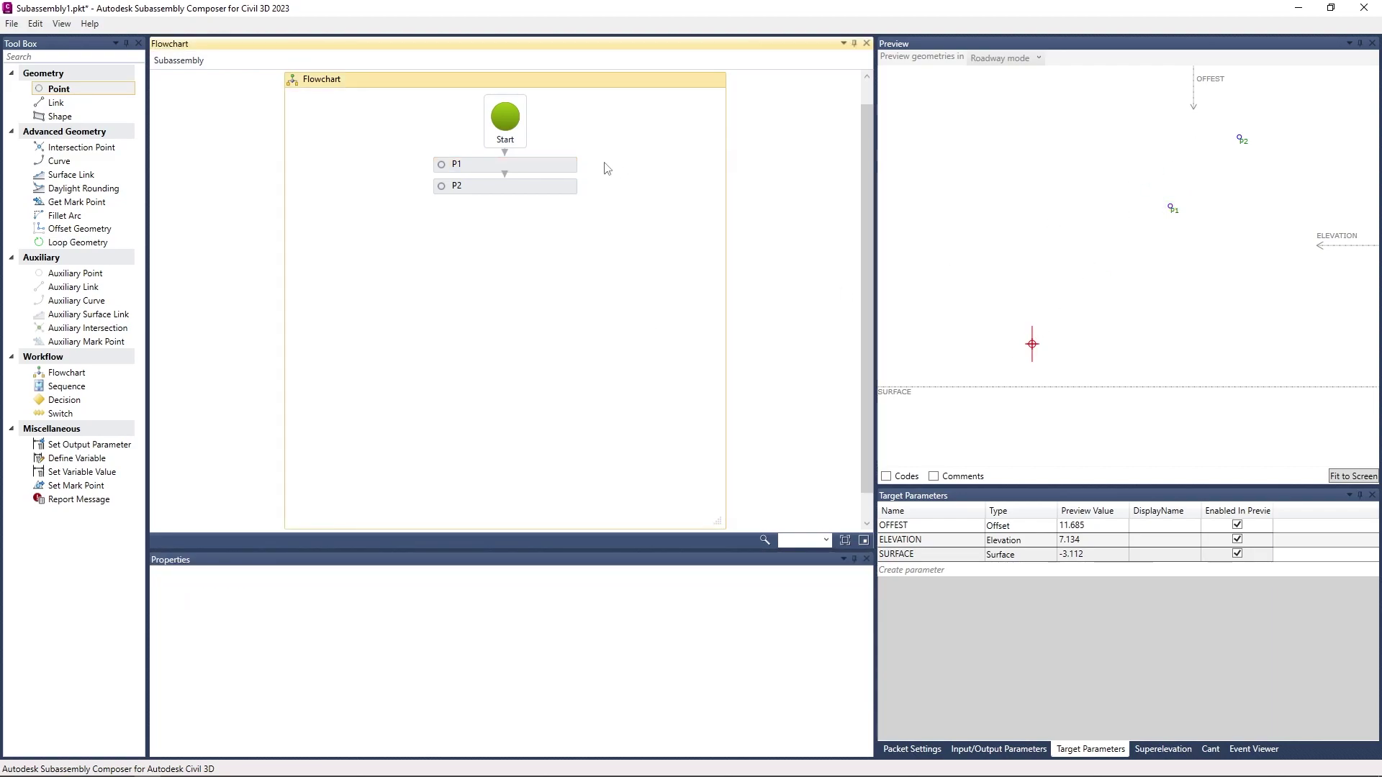
pyautogui.click(562, 189)
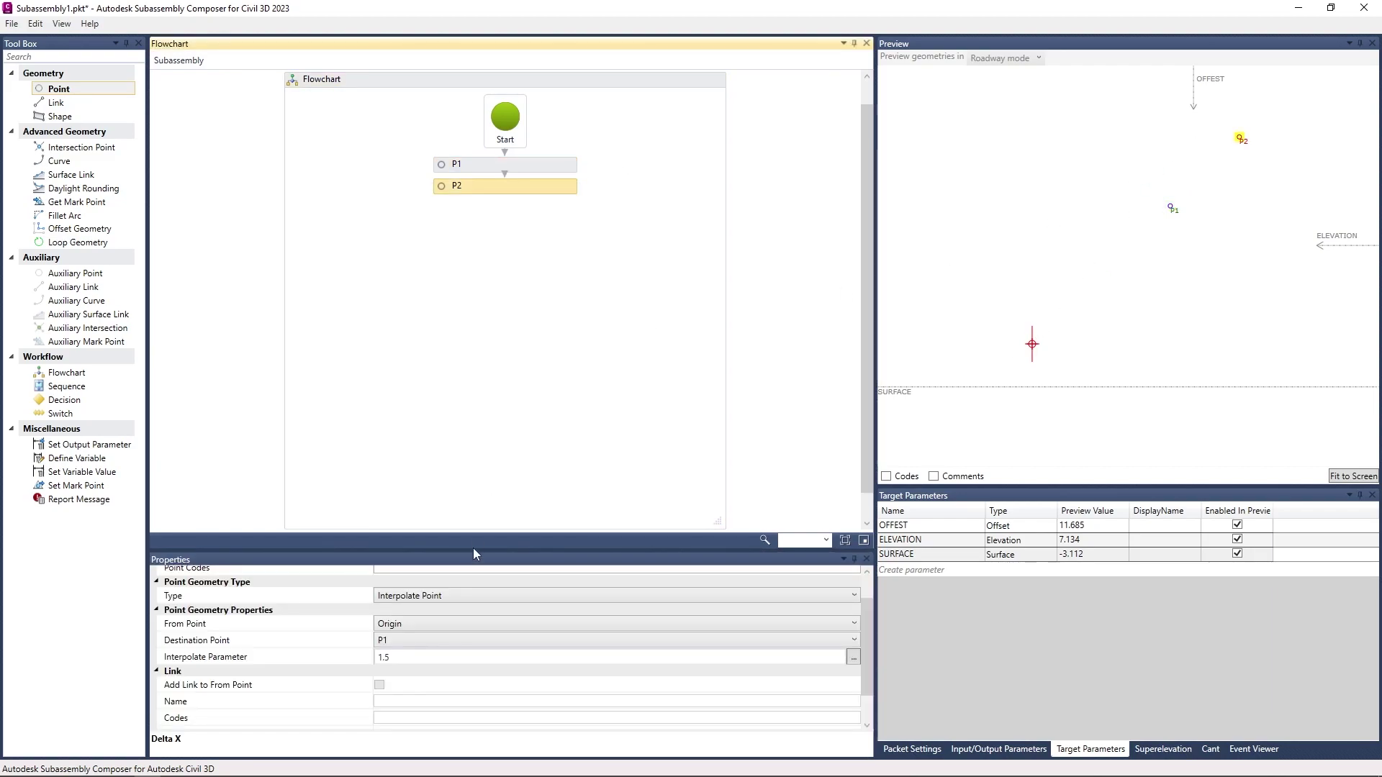
pyautogui.click(456, 596)
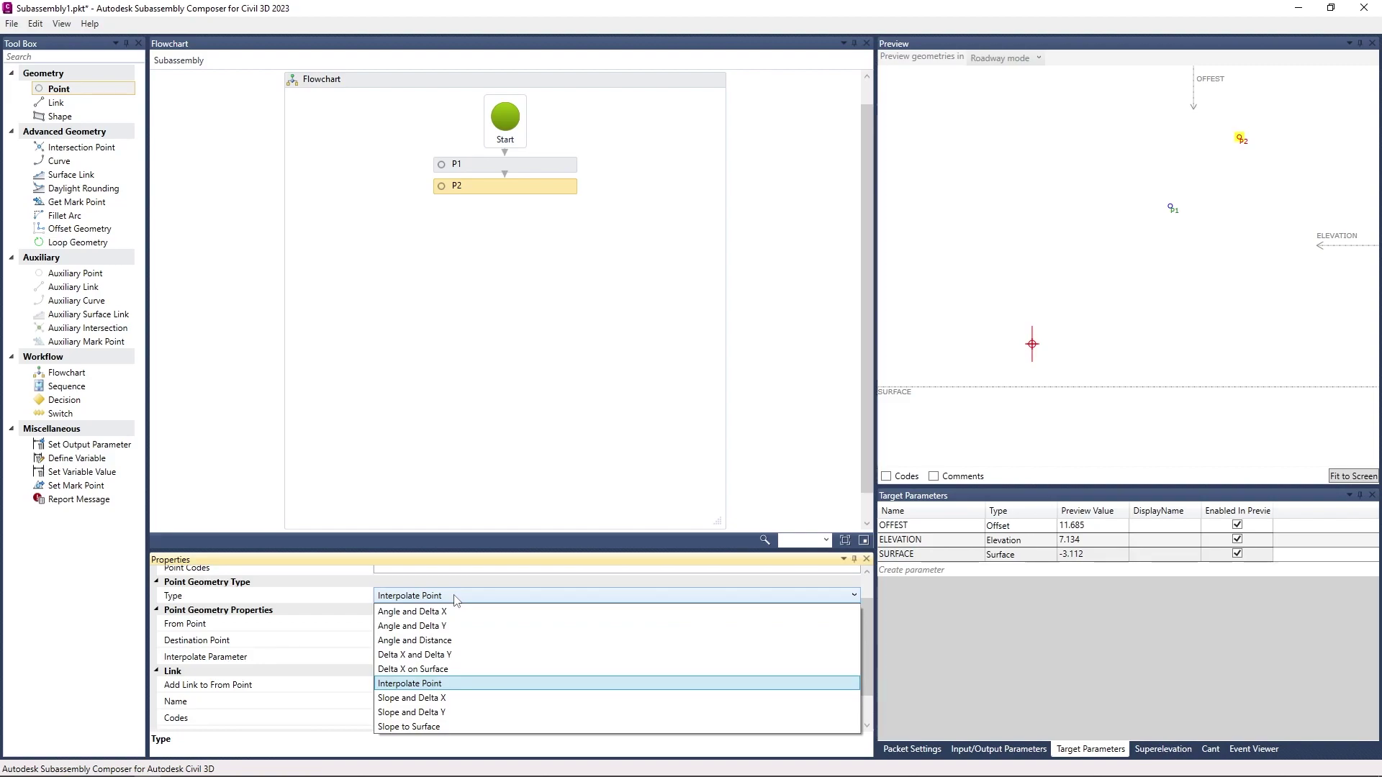
# Step: Make P2 a Slope and Delta X point from Origin at -2.00% slope with Delta X 10
pyautogui.click(437, 699)
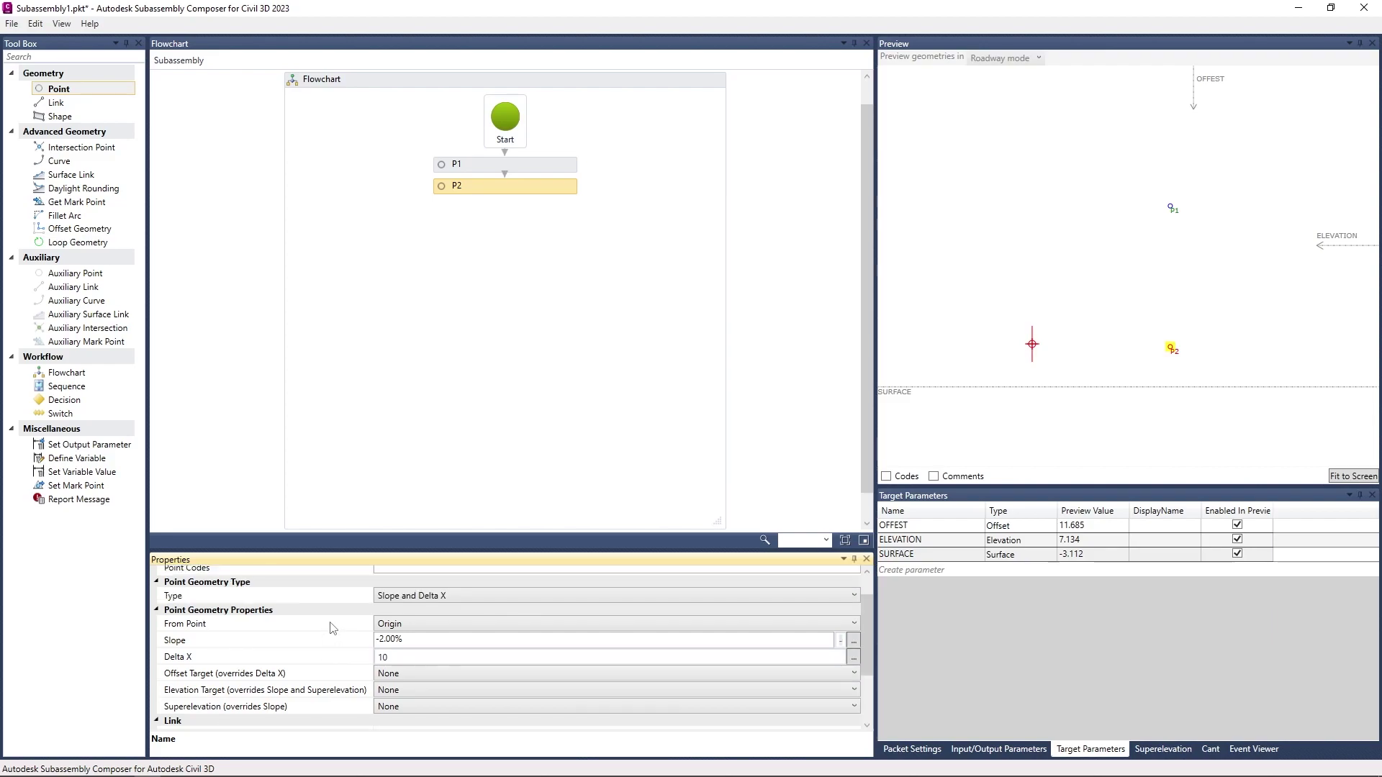
pyautogui.click(394, 625)
pyautogui.click(395, 655)
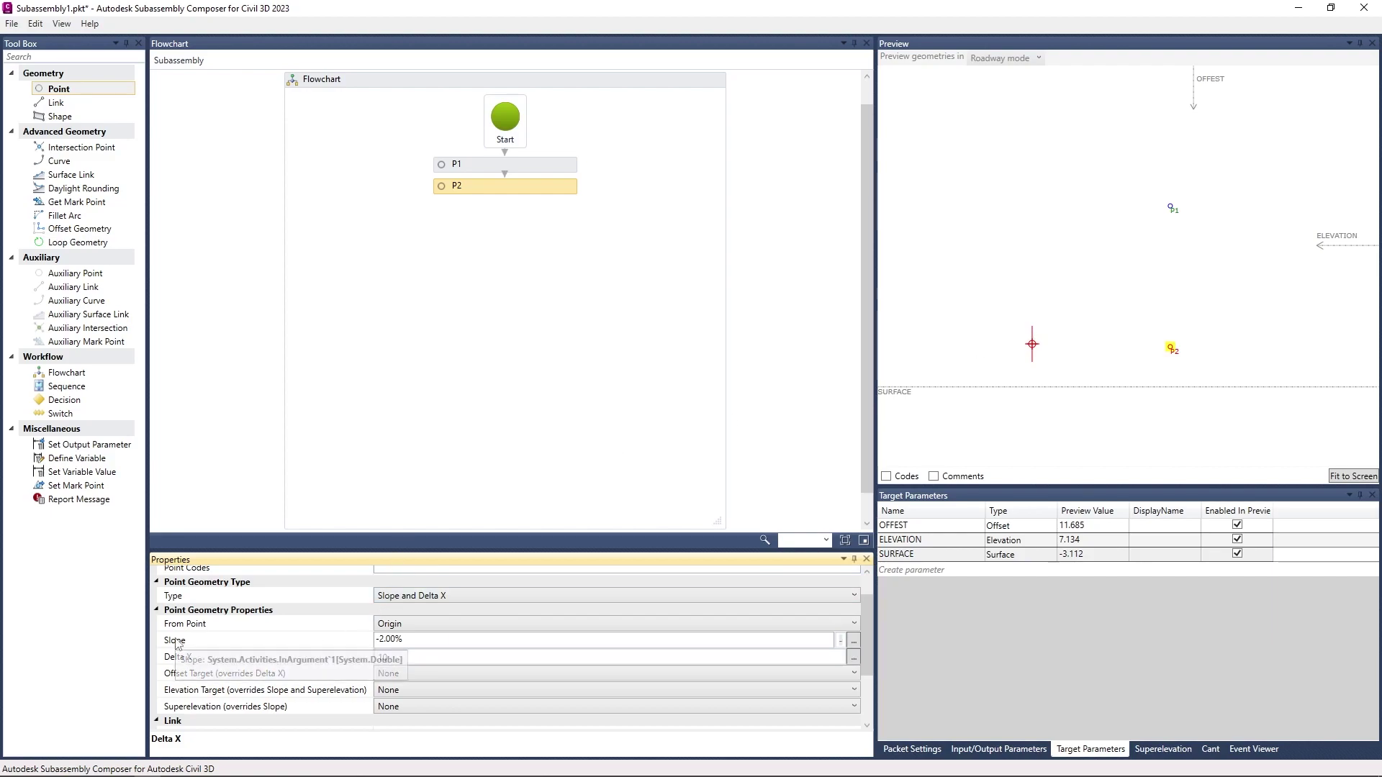
pyautogui.click(385, 639)
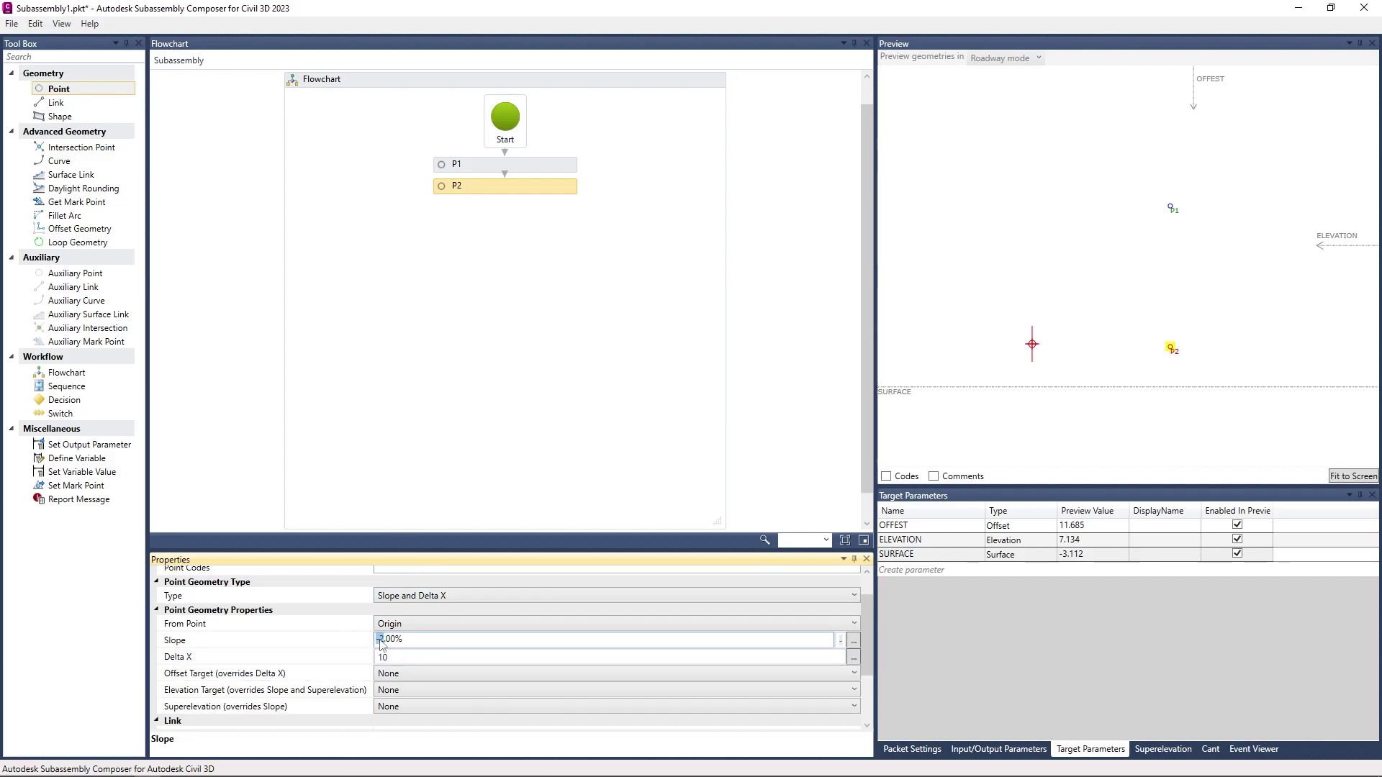
pyautogui.click(466, 416)
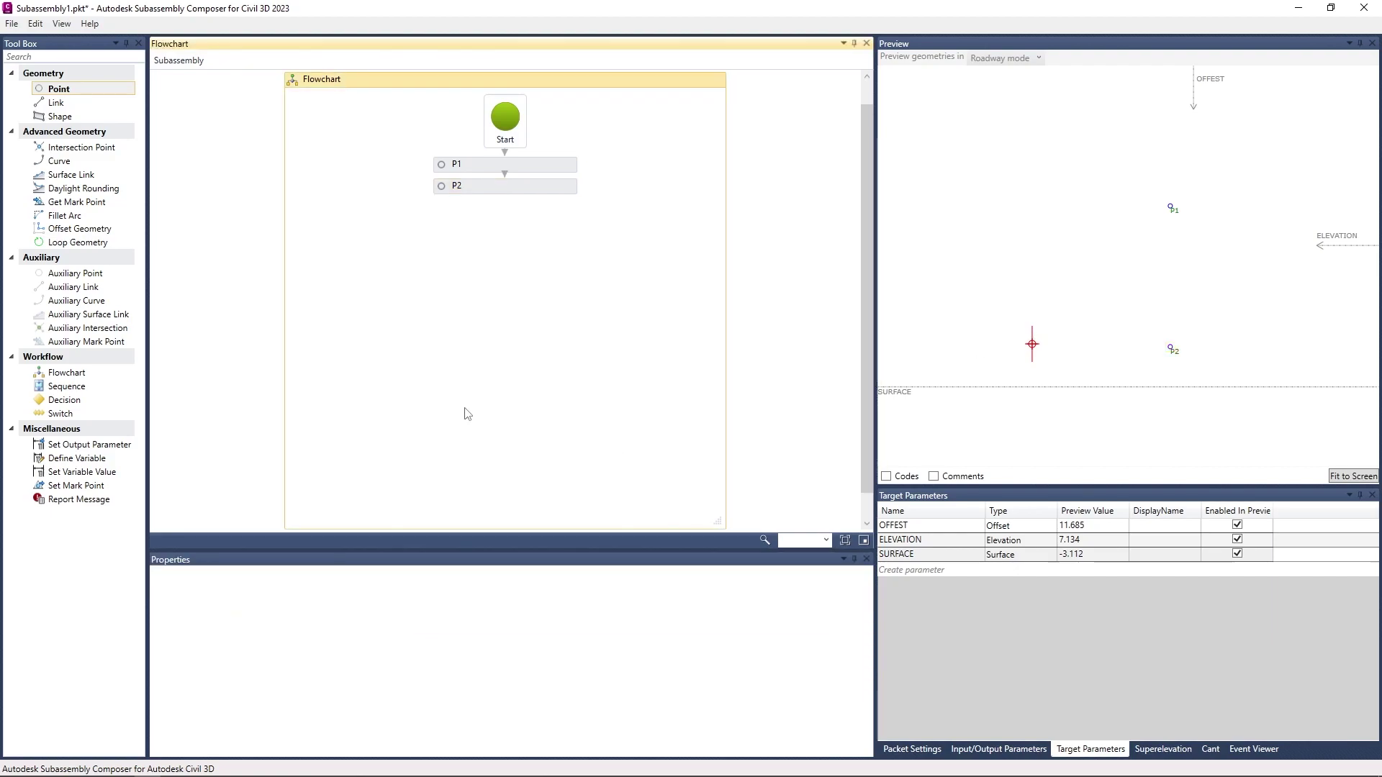
pyautogui.click(541, 187)
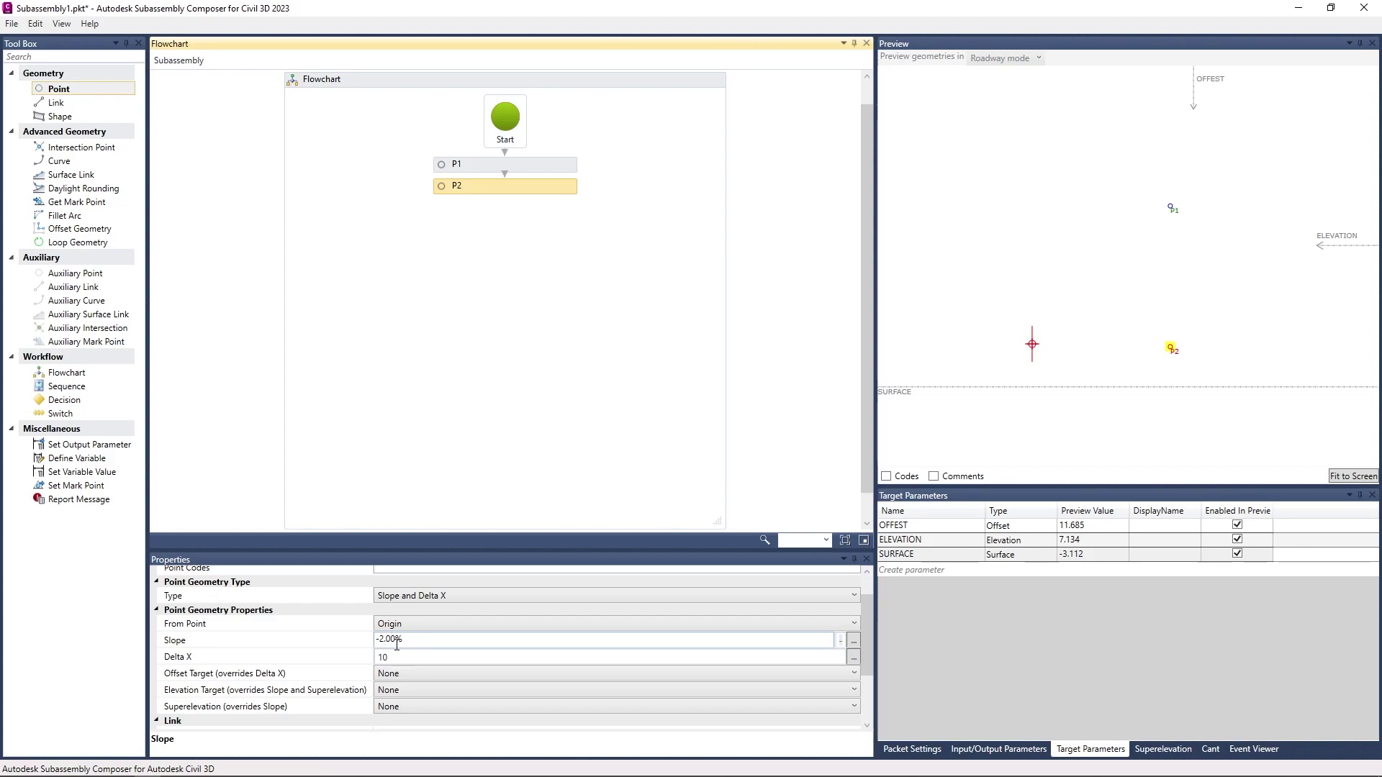
pyautogui.click(400, 660)
pyautogui.write('5')
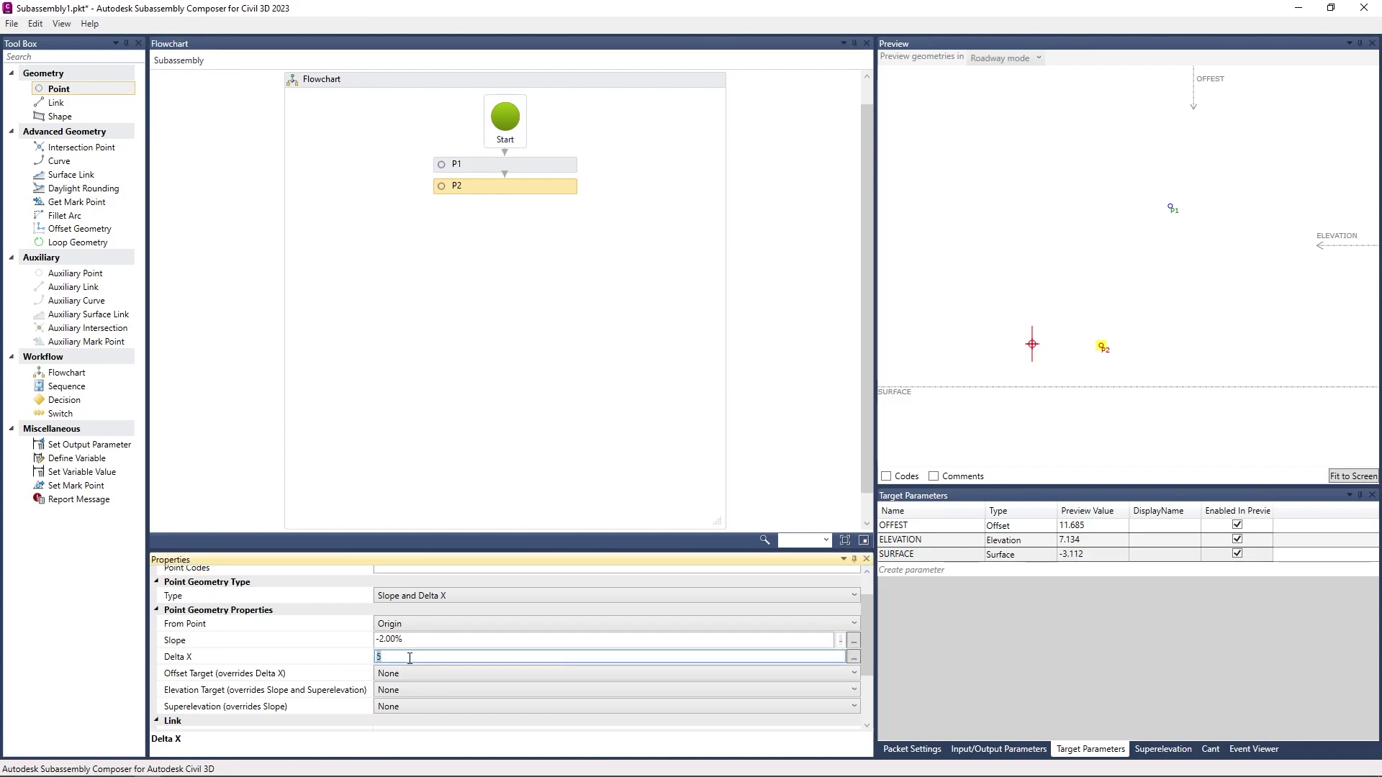
pyautogui.write('10')
pyautogui.press('Return')
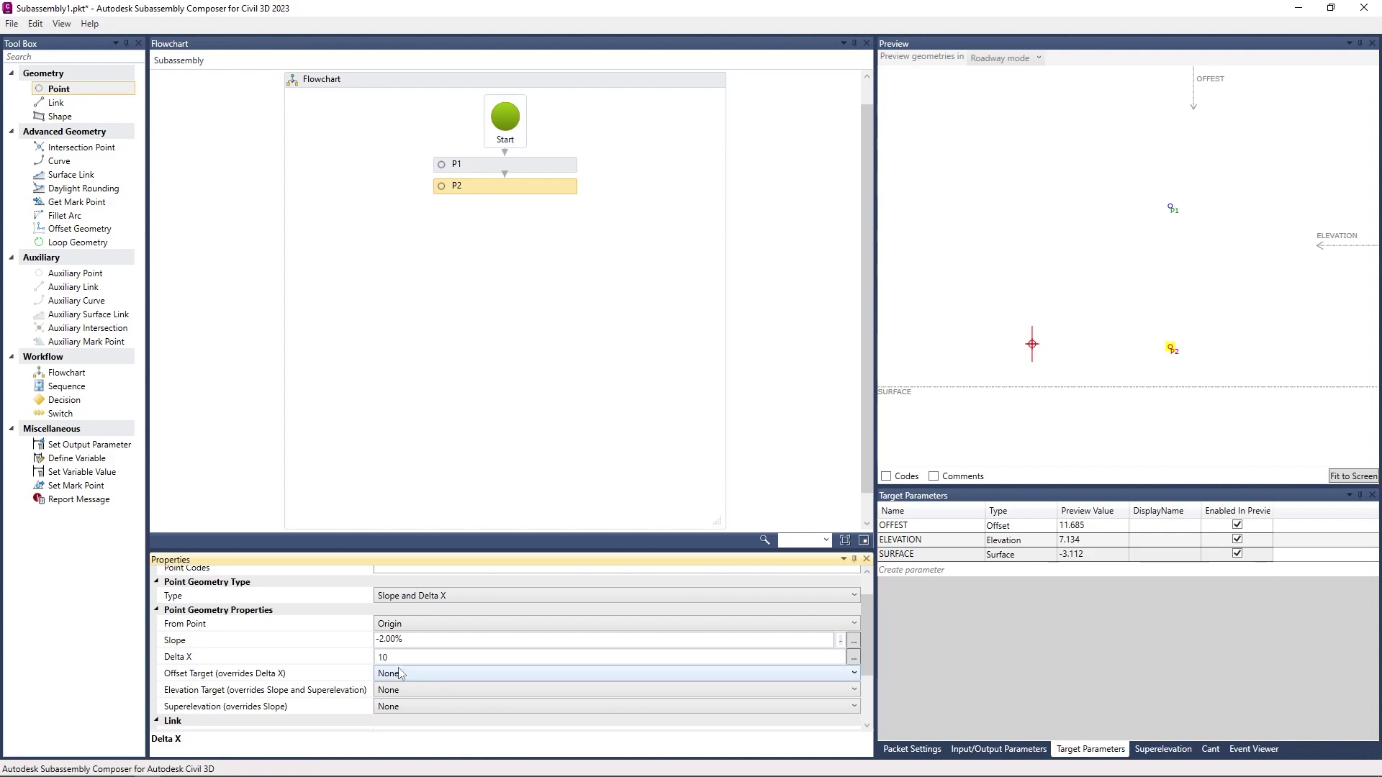
# Step: Set P2's offset target to OFFEST and drag OFFEST back and forth, ending at 11.477
pyautogui.click(400, 673)
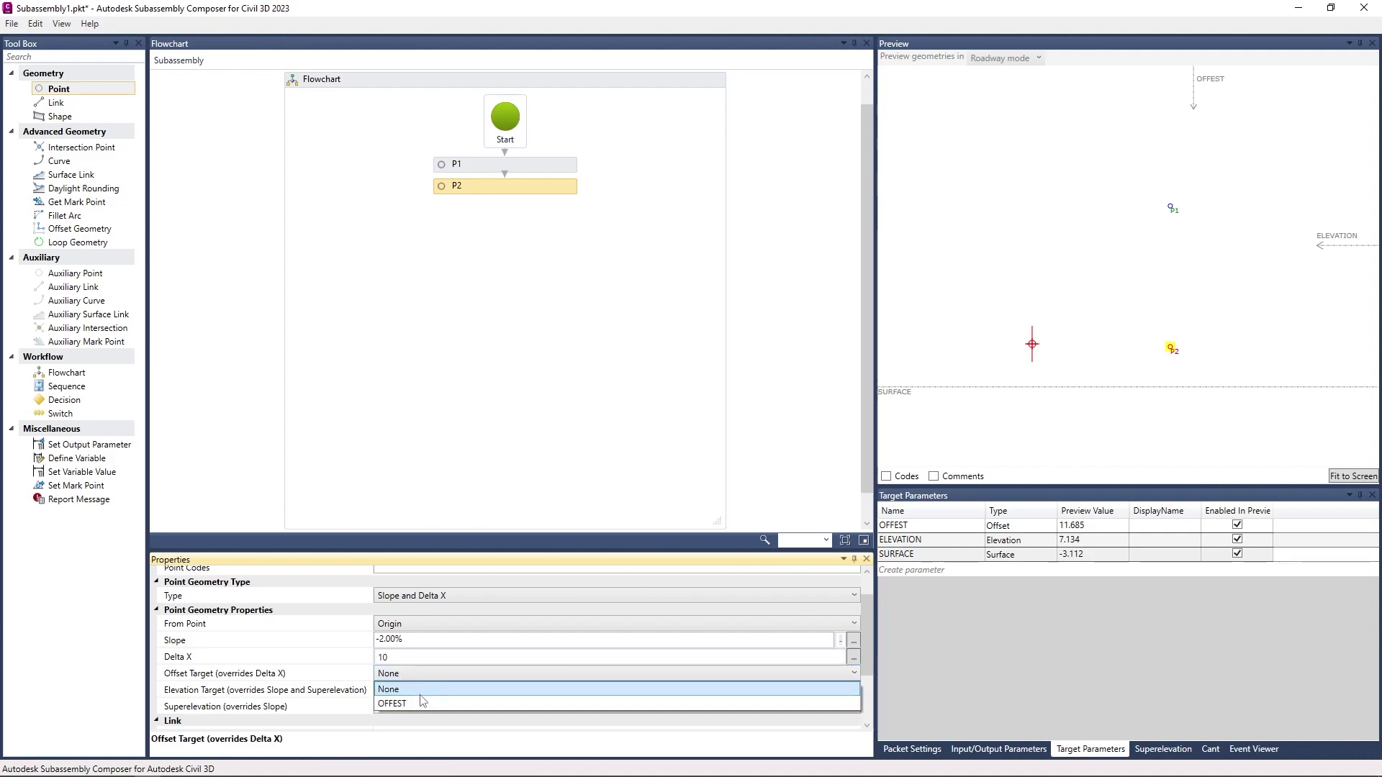
pyautogui.click(416, 702)
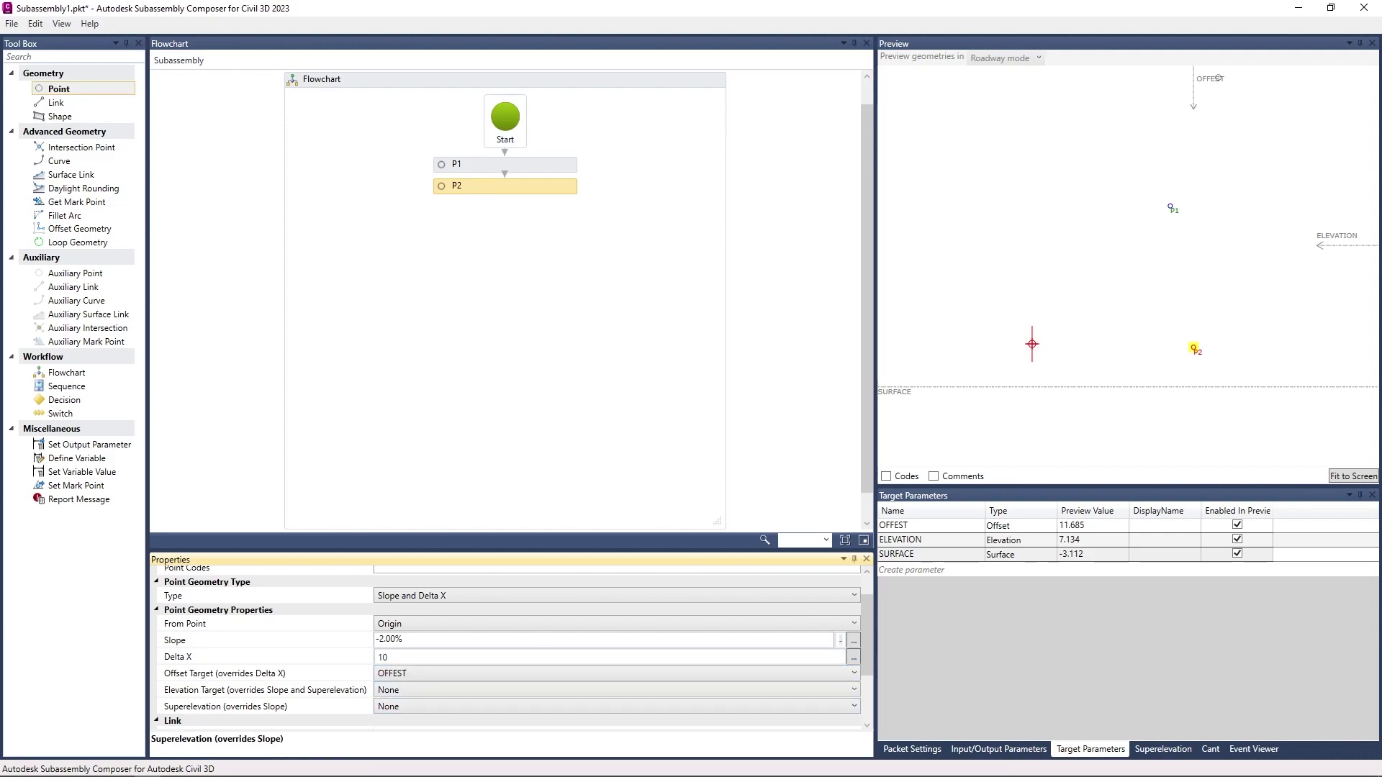
pyautogui.moveTo(1194, 92); pyautogui.dragTo(1093, 92)
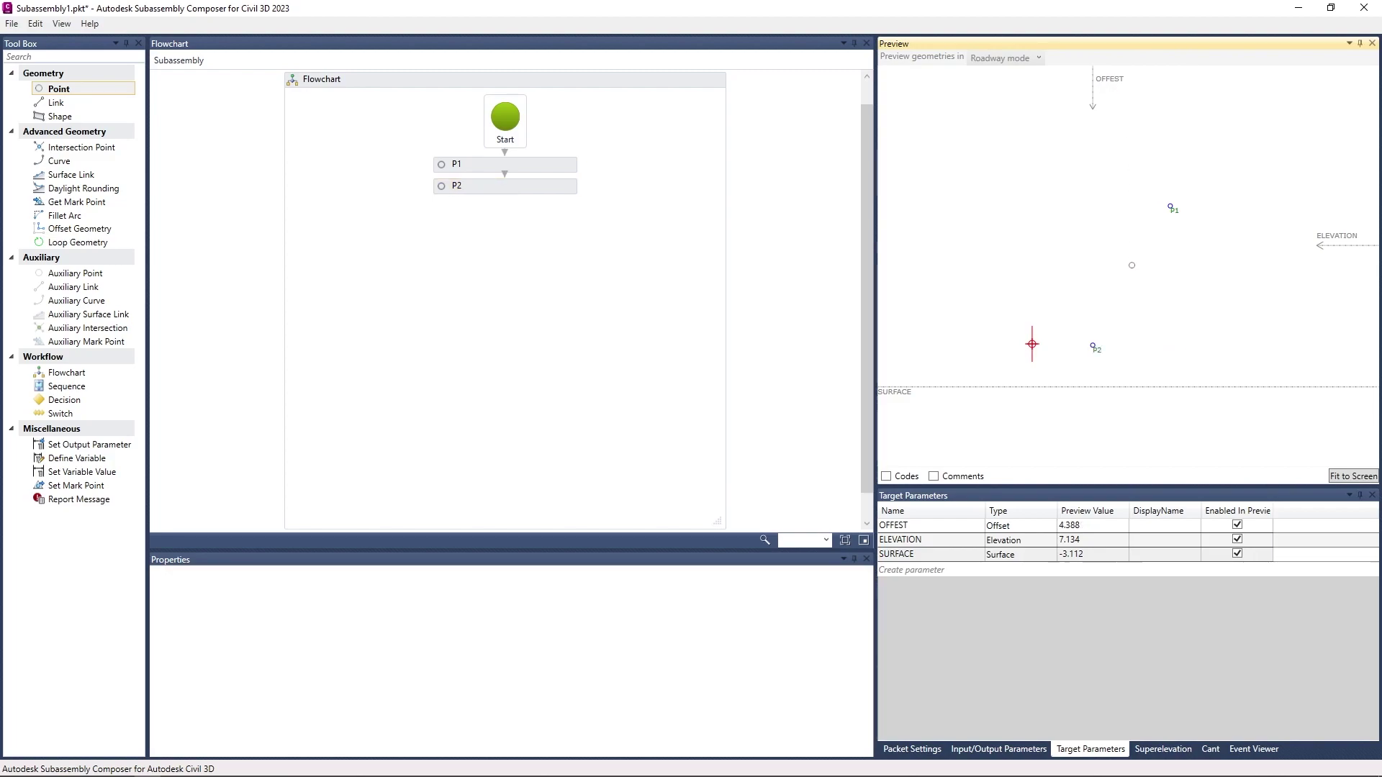
pyautogui.moveTo(1127, 75); pyautogui.dragTo(1255, 76)
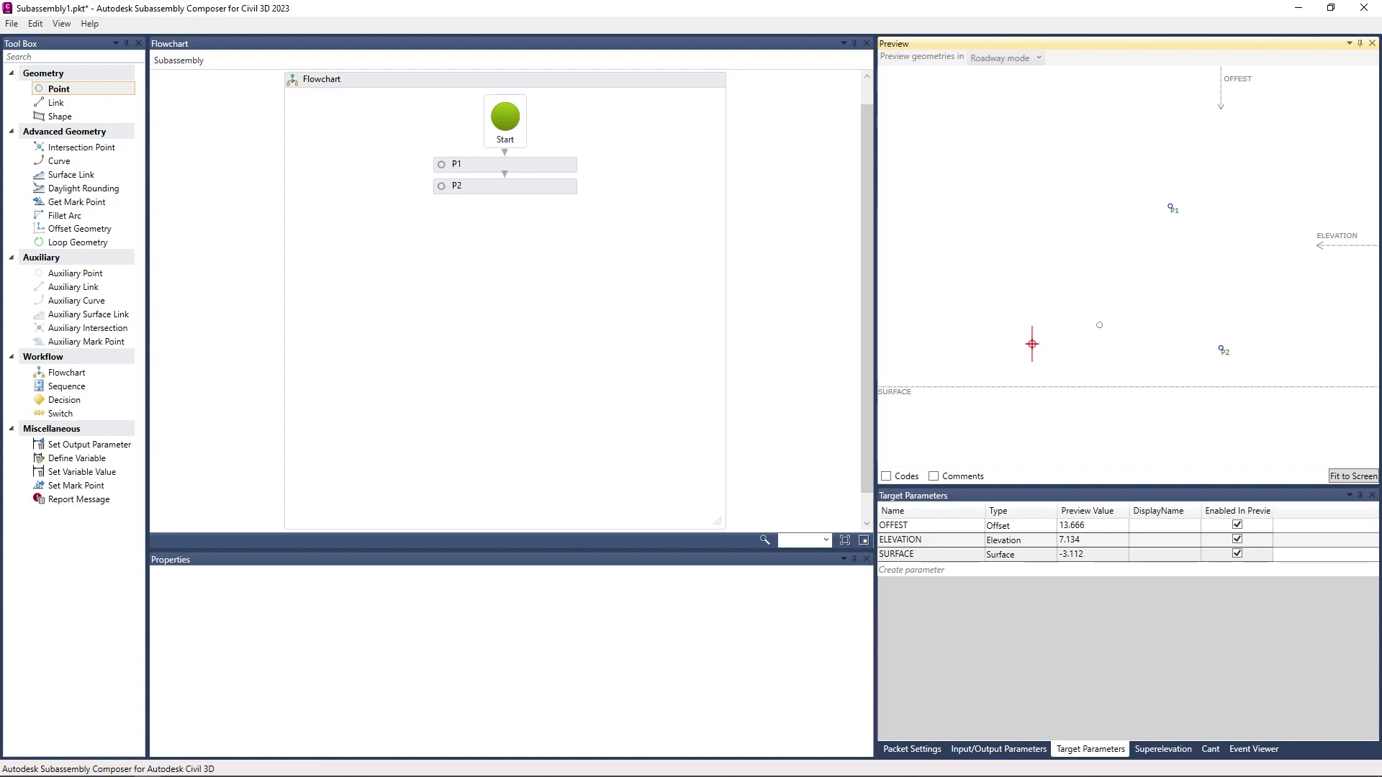
pyautogui.moveTo(1242, 76)
pyautogui.mouseDown()
pyautogui.moveTo(1081, 90)
pyautogui.moveTo(930, 80)
pyautogui.mouseUp()
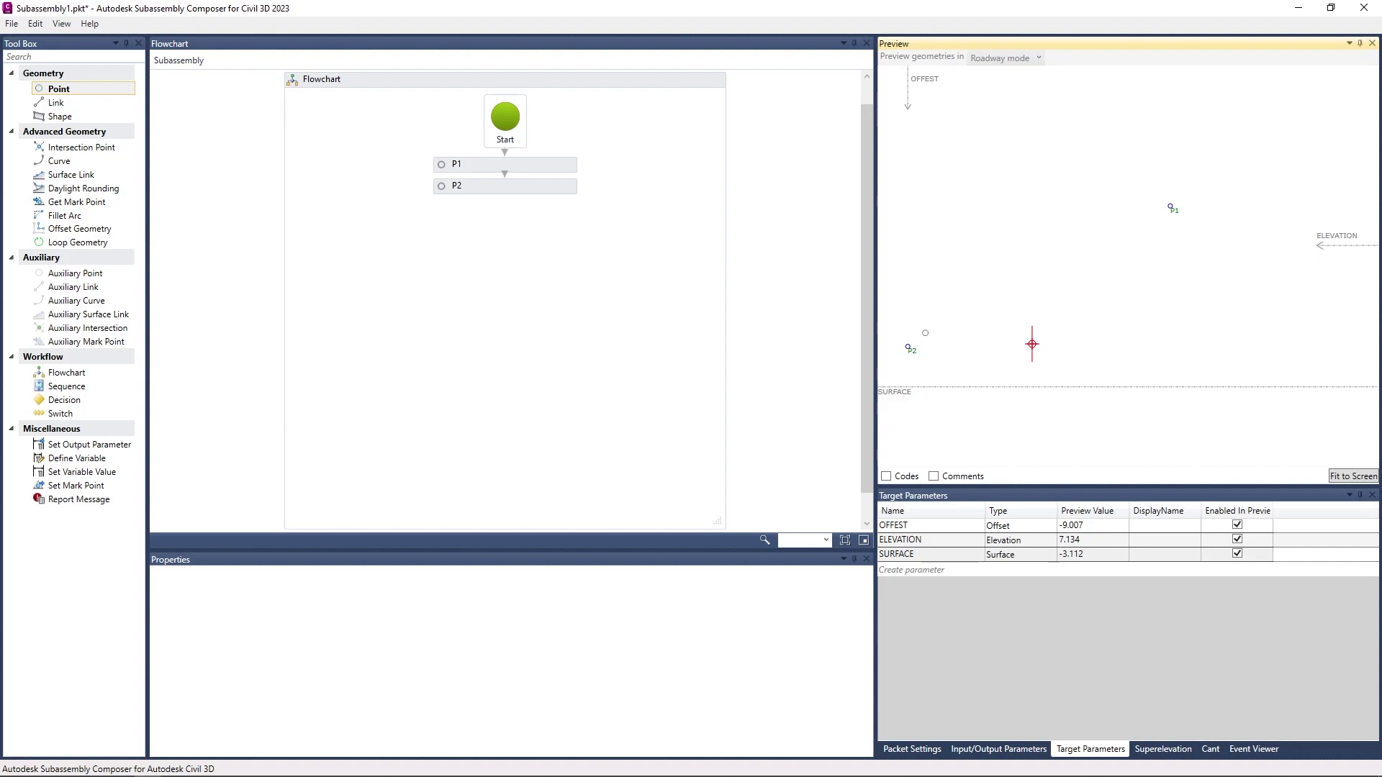
pyautogui.moveTo(927, 78)
pyautogui.mouseDown()
pyautogui.moveTo(1235, 76)
pyautogui.moveTo(1137, 79)
pyautogui.moveTo(1203, 79)
pyautogui.mouseUp()
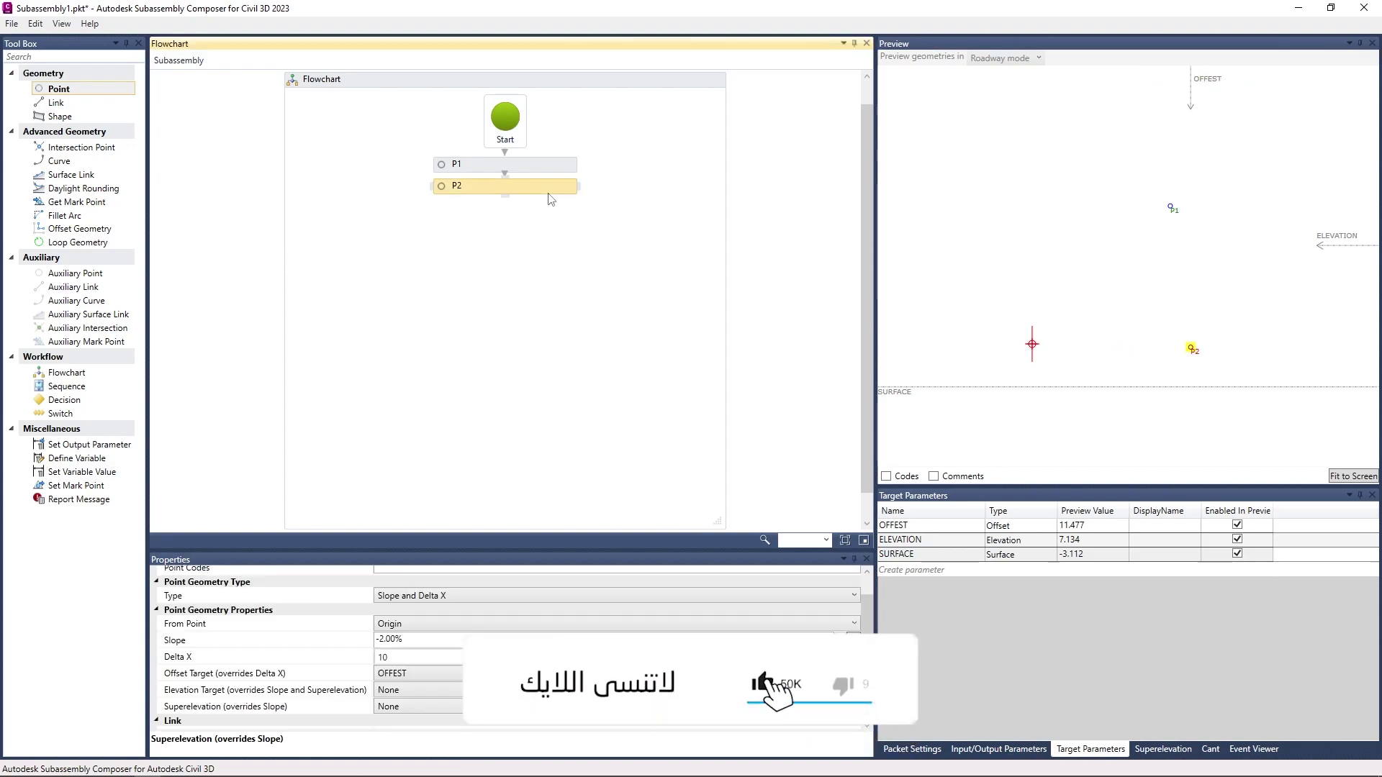
pyautogui.click(475, 185)
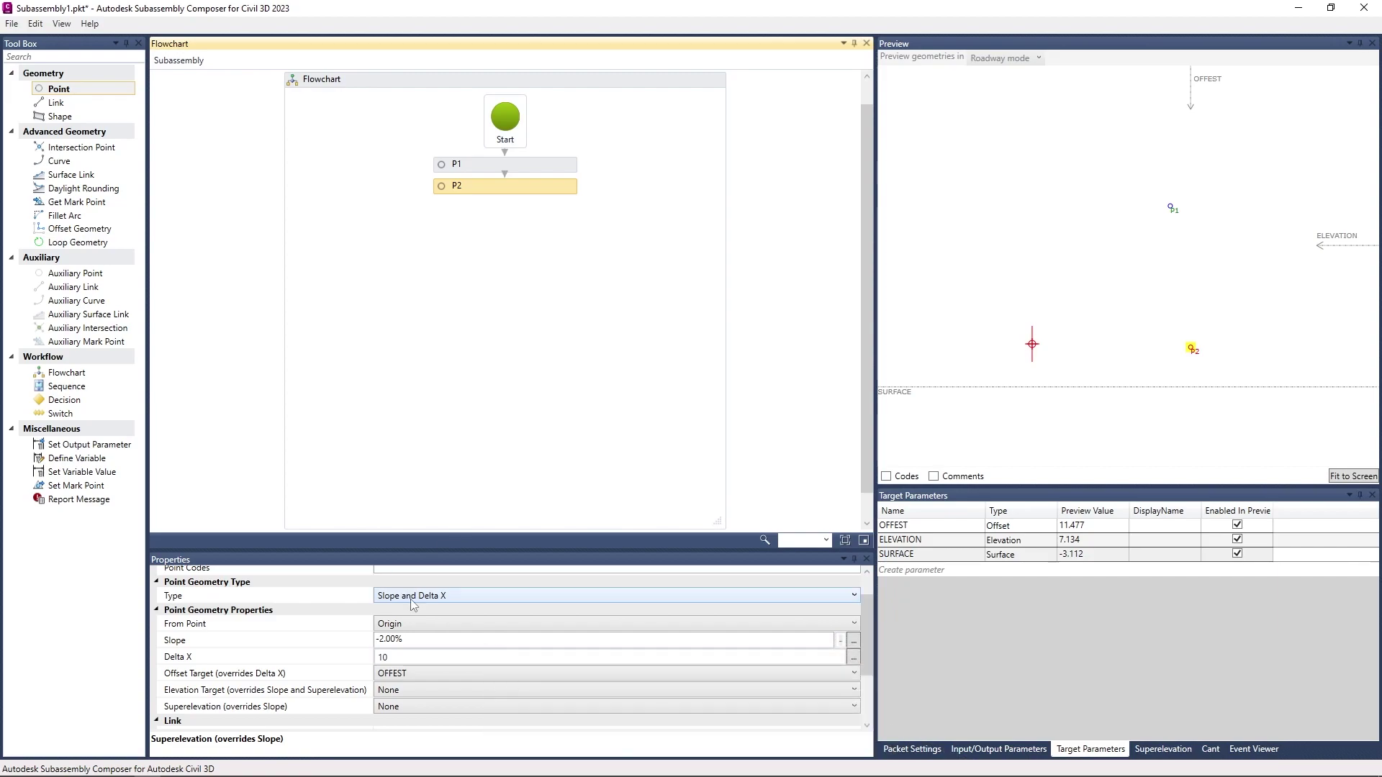
# Step: Make ELEVATION P2's elevation target, then drag the preview targets to OFFSET 5.795 and ELEVATION 3.382
pyautogui.click(404, 690)
pyautogui.click(458, 721)
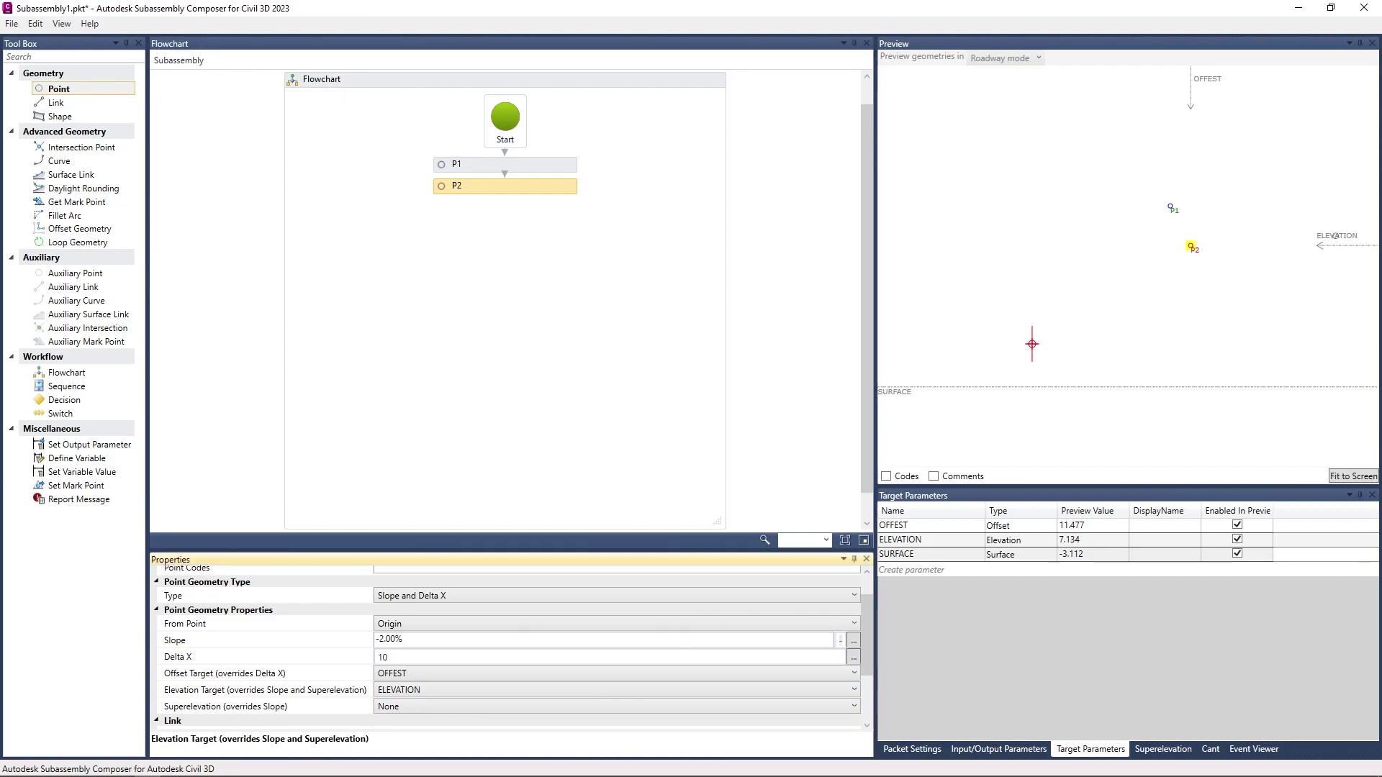
pyautogui.moveTo(1341, 225); pyautogui.dragTo(1325, 307)
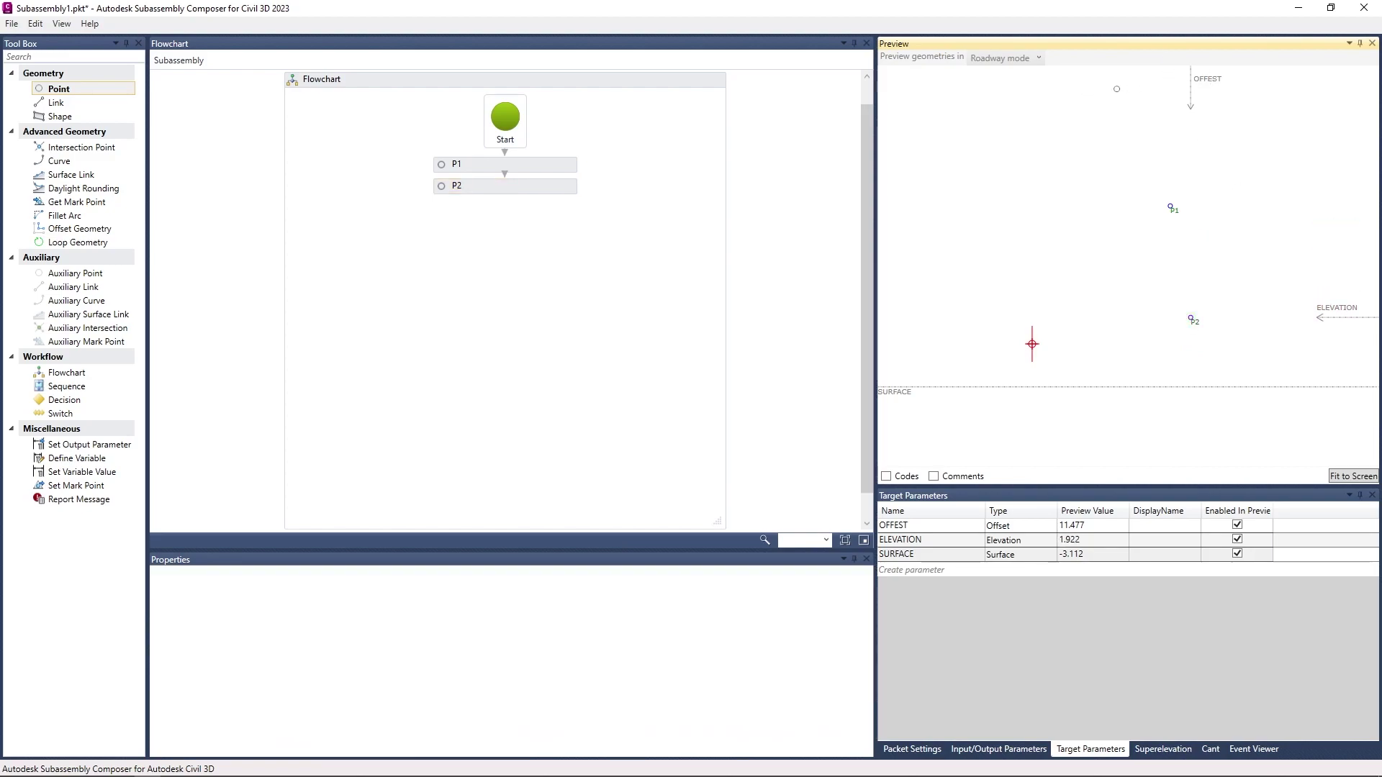
pyautogui.moveTo(1206, 81)
pyautogui.mouseDown()
pyautogui.moveTo(1066, 77)
pyautogui.moveTo(1180, 79)
pyautogui.moveTo(1140, 86)
pyautogui.mouseUp()
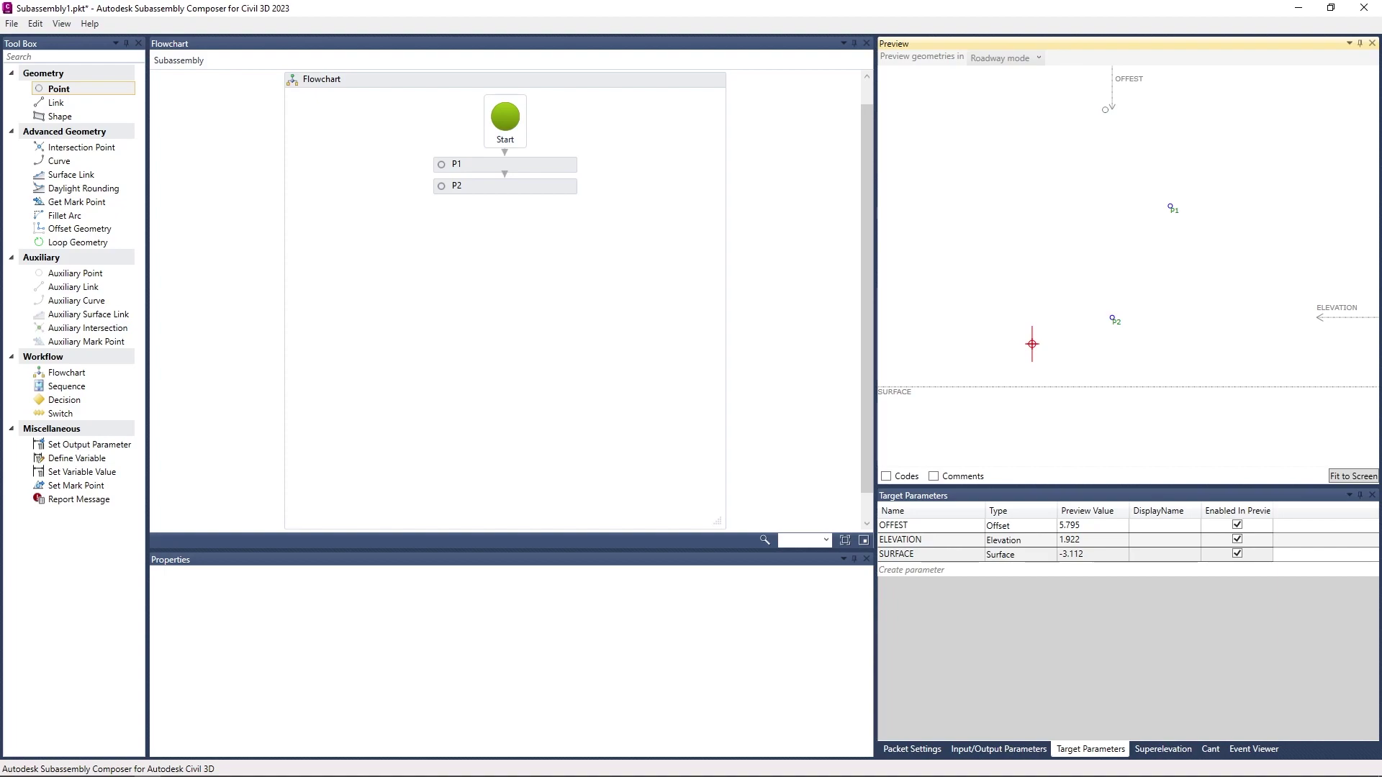
pyautogui.moveTo(1337, 306); pyautogui.dragTo(1338, 284)
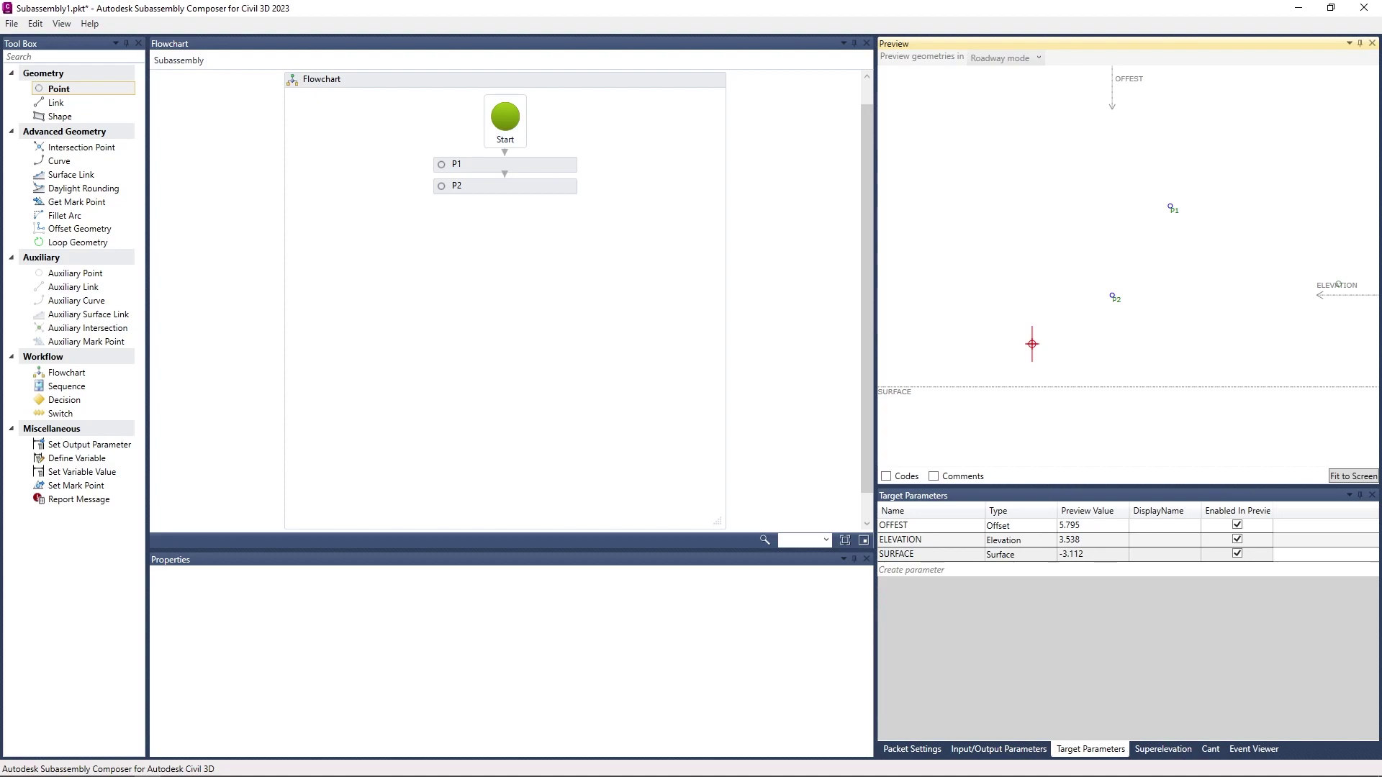
pyautogui.moveTo(1337, 285)
pyautogui.mouseDown()
pyautogui.moveTo(1337, 203)
pyautogui.moveTo(1329, 316)
pyautogui.moveTo(1330, 216)
pyautogui.moveTo(1329, 290)
pyautogui.mouseUp()
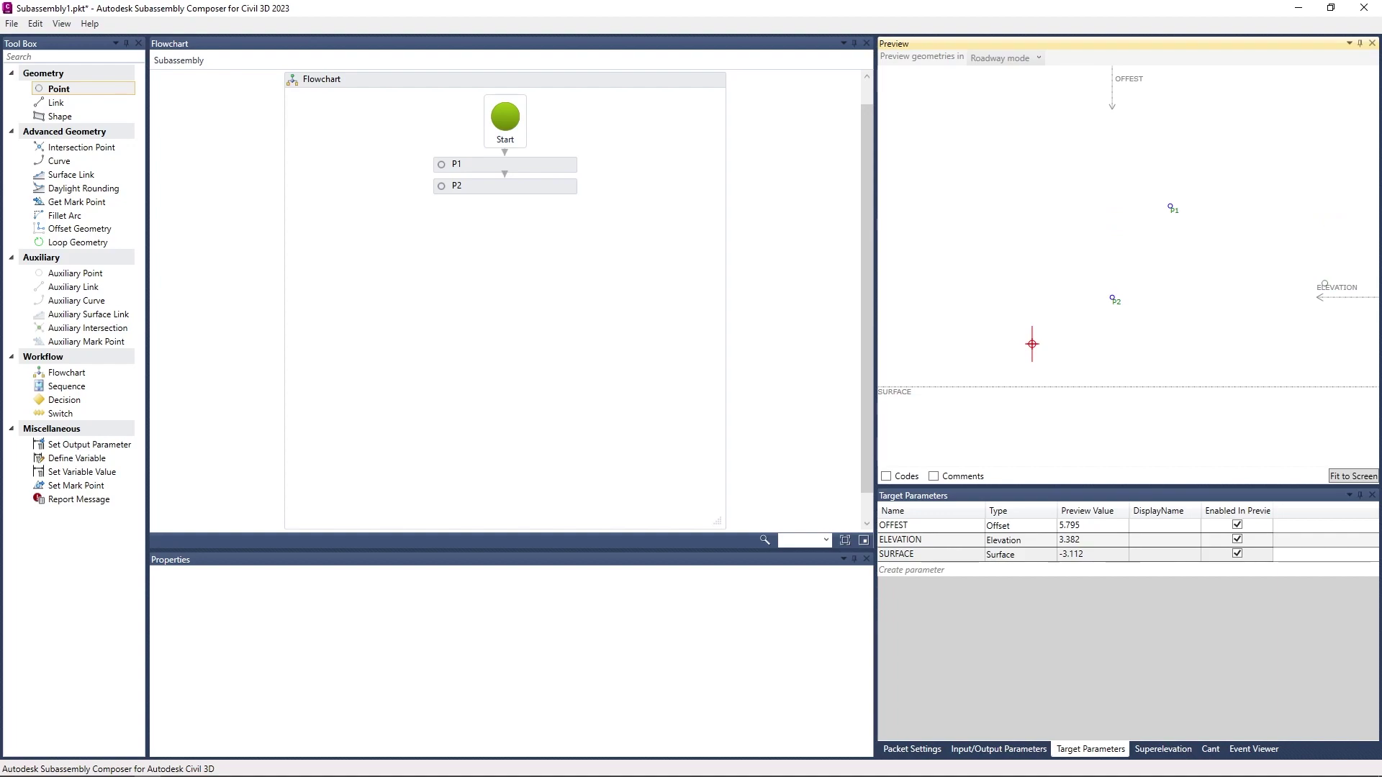
pyautogui.click(548, 188)
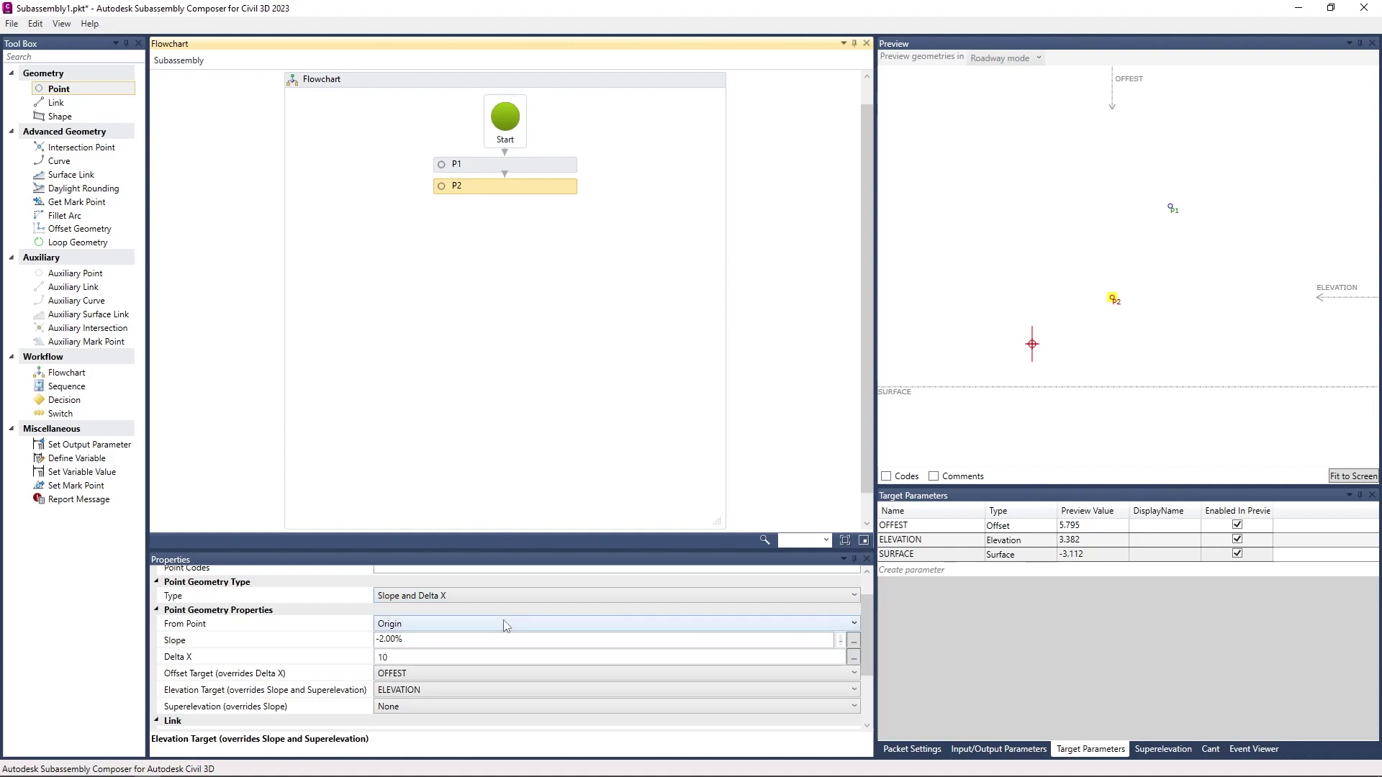
# Step: Review P2's Superelevation (overrides Slope) choices, leaving it at None
pyautogui.click(411, 707)
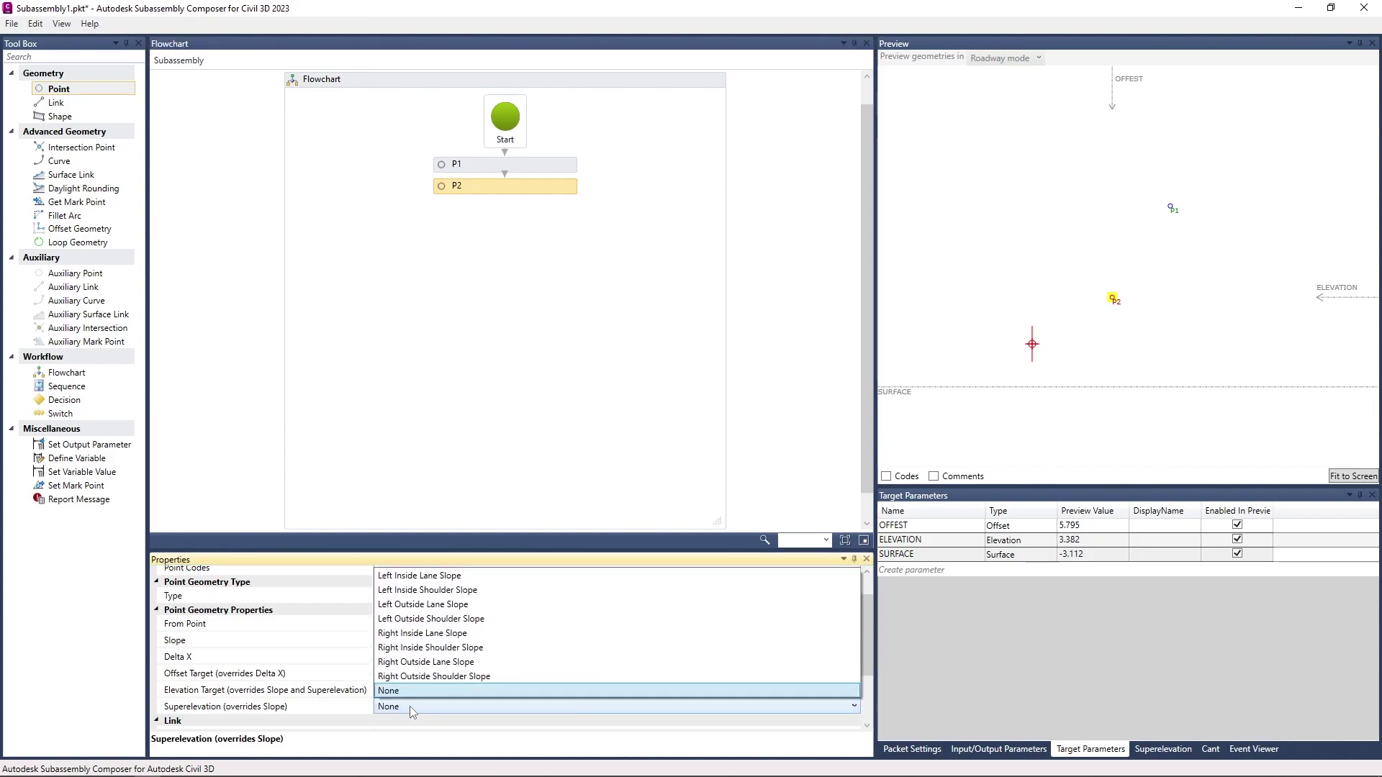
pyautogui.click(669, 391)
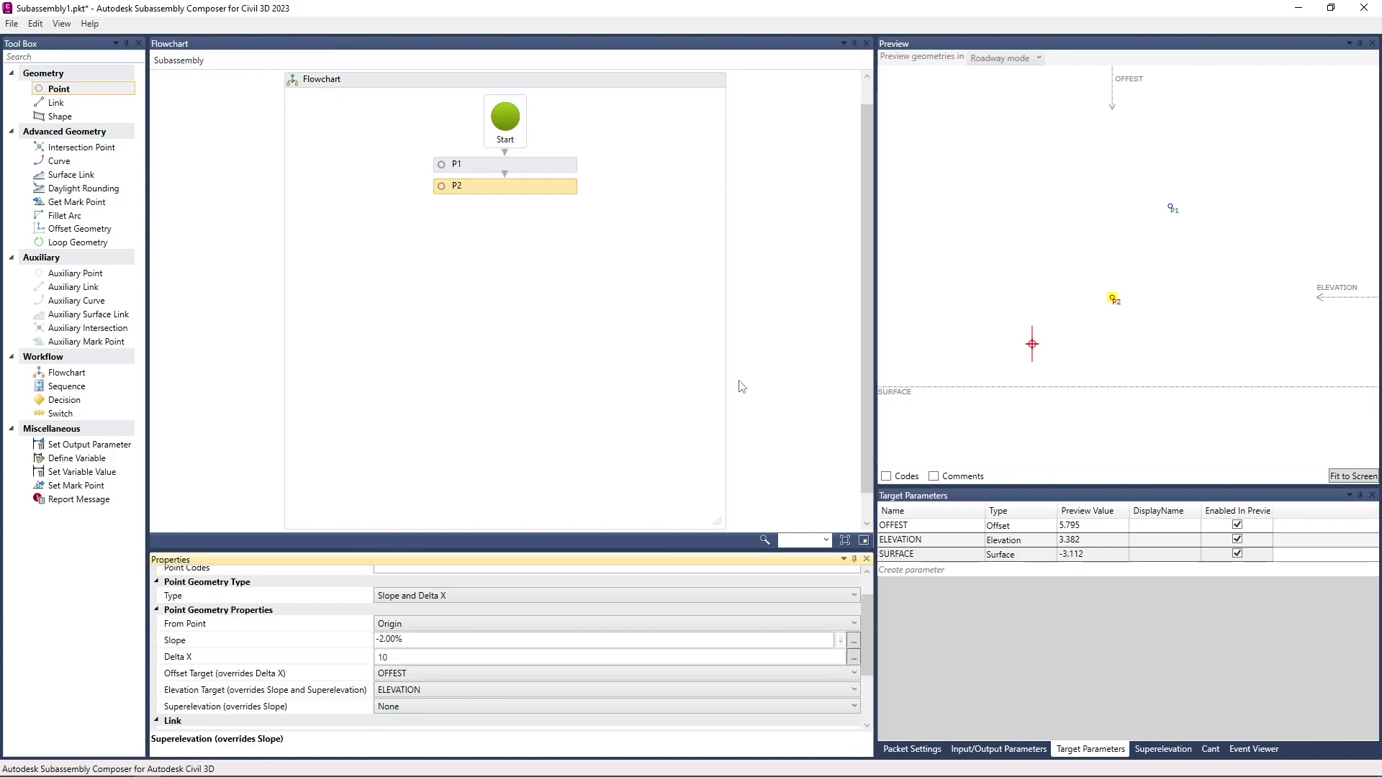
pyautogui.click(1016, 322)
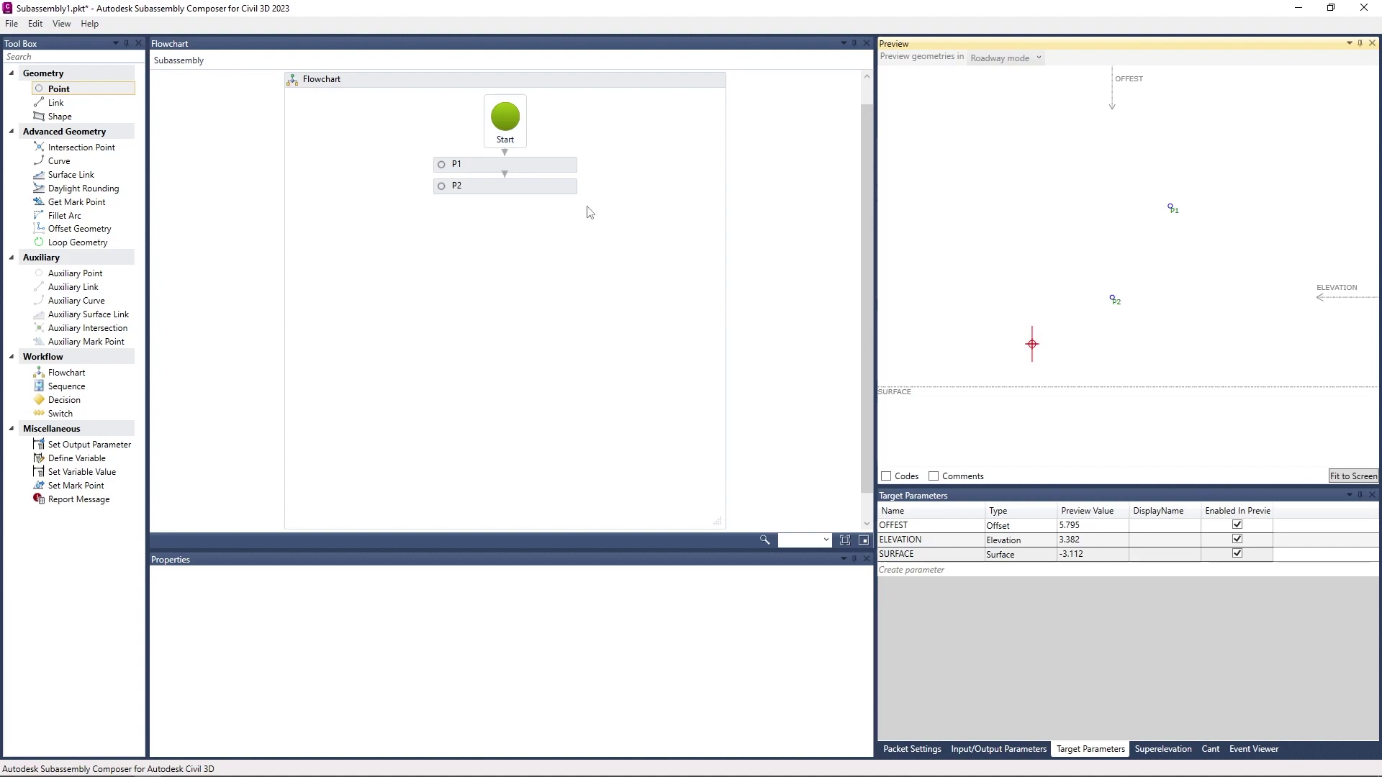
pyautogui.click(571, 189)
pyautogui.click(421, 706)
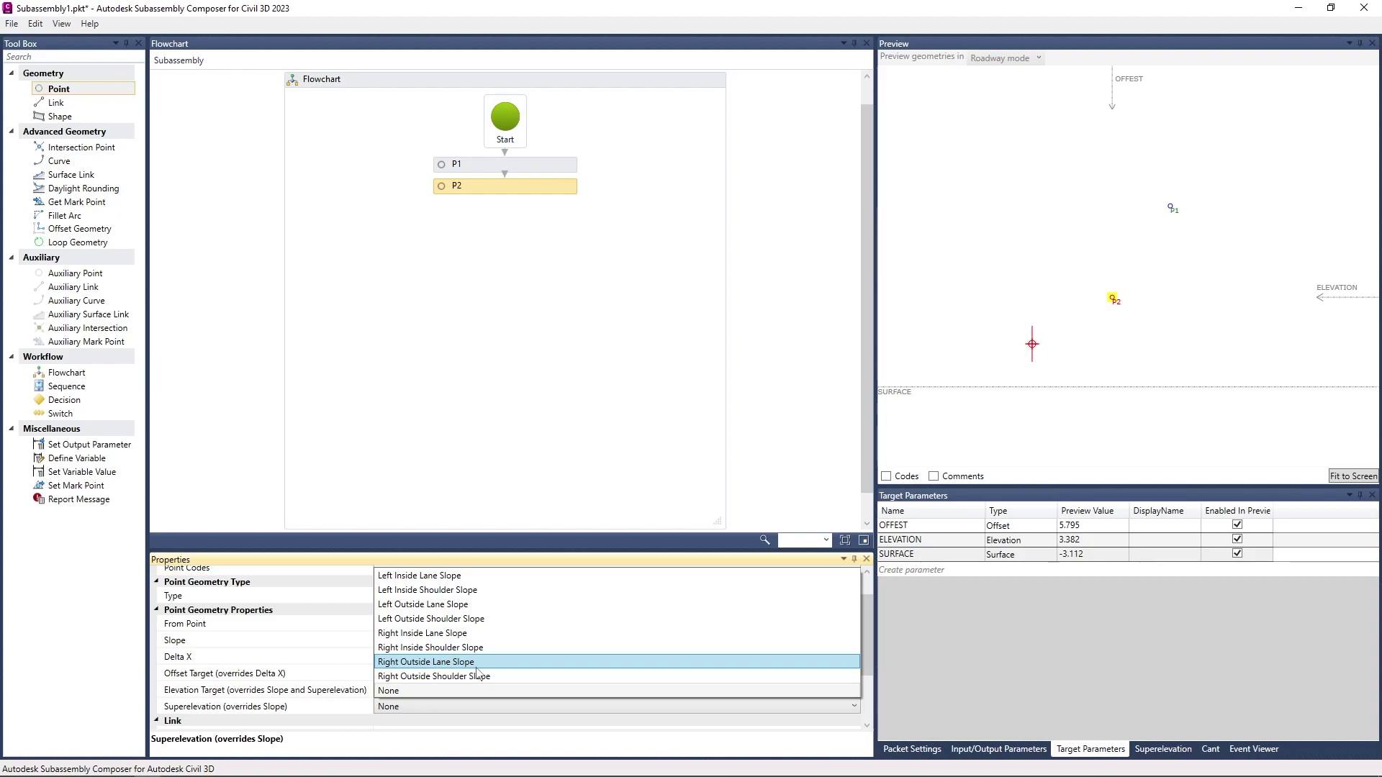
# Step: Set P2's Superelevation (overrides Slope) to Right Outside Lane Slope
pyautogui.click(1024, 398)
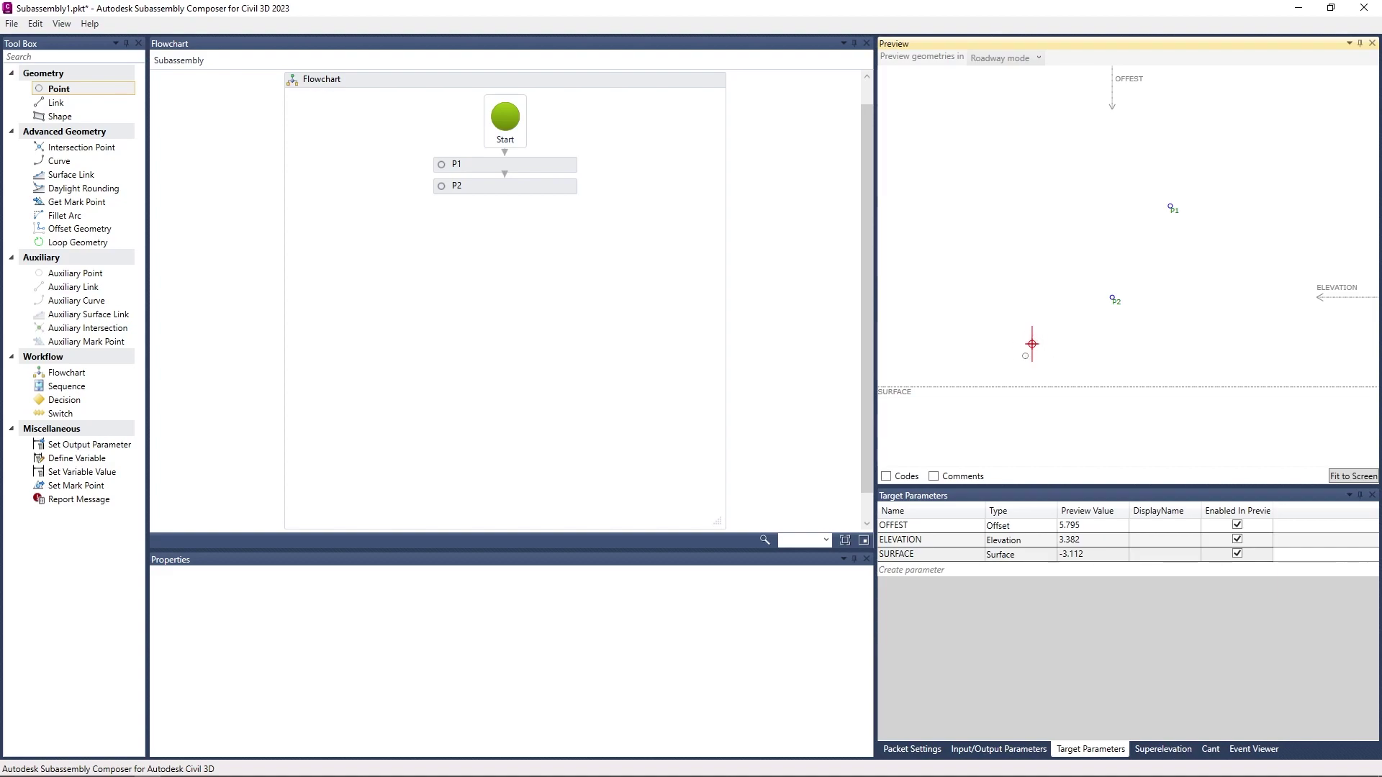
pyautogui.click(572, 189)
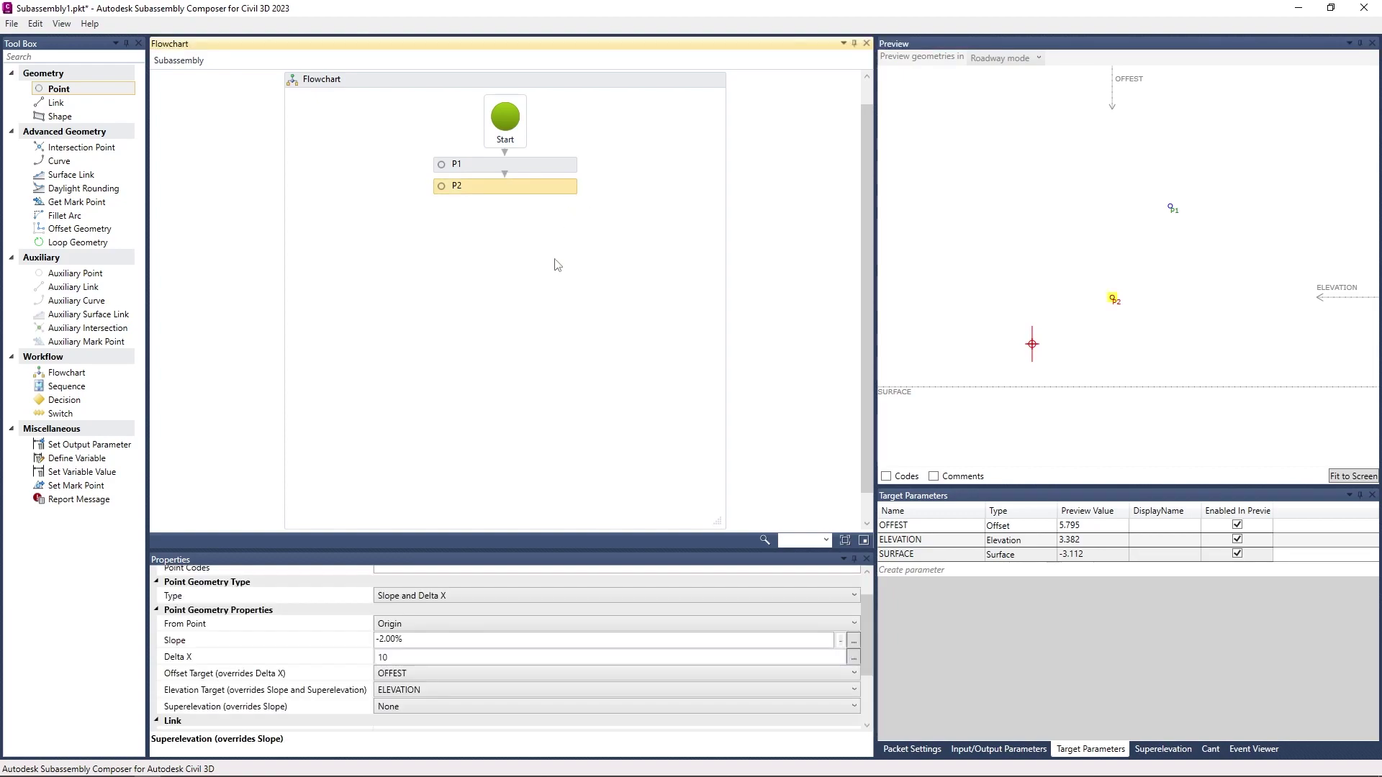
pyautogui.click(403, 706)
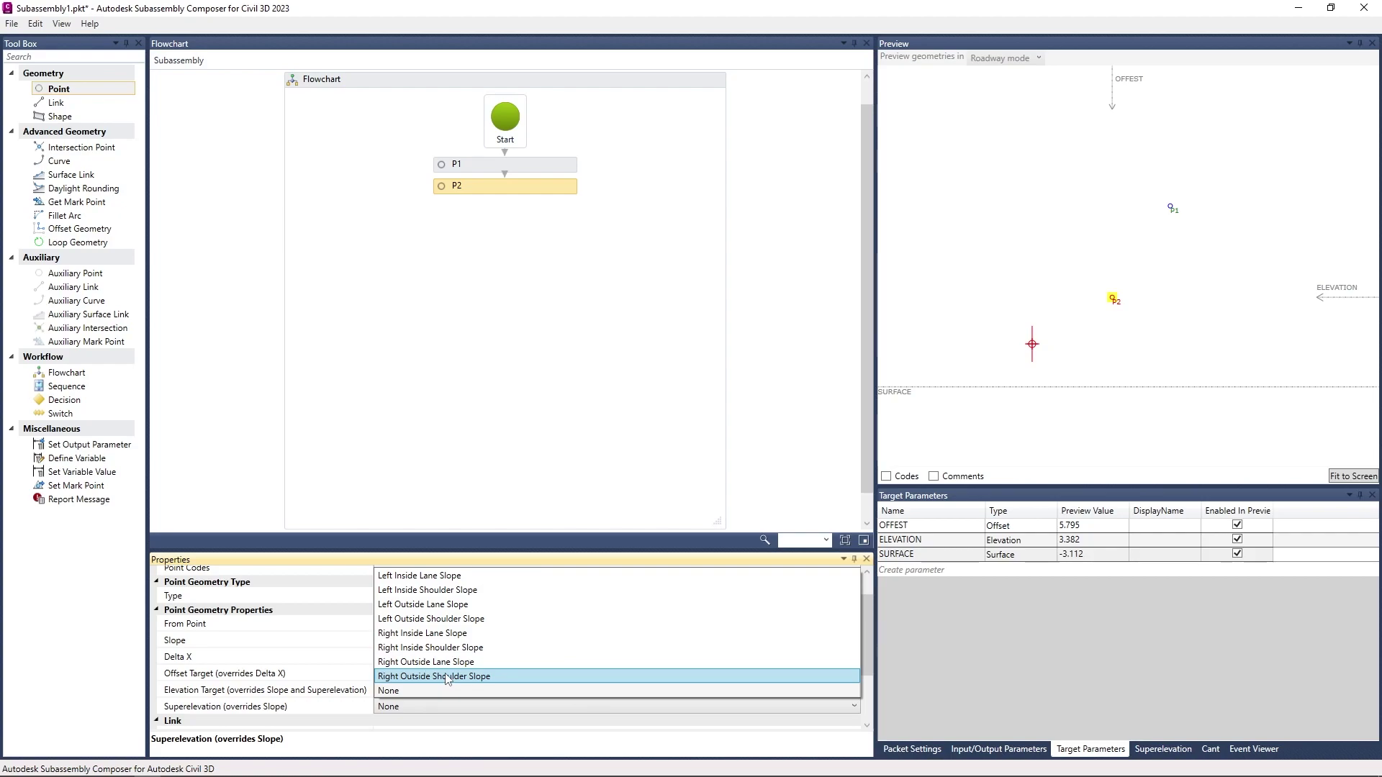
pyautogui.click(434, 663)
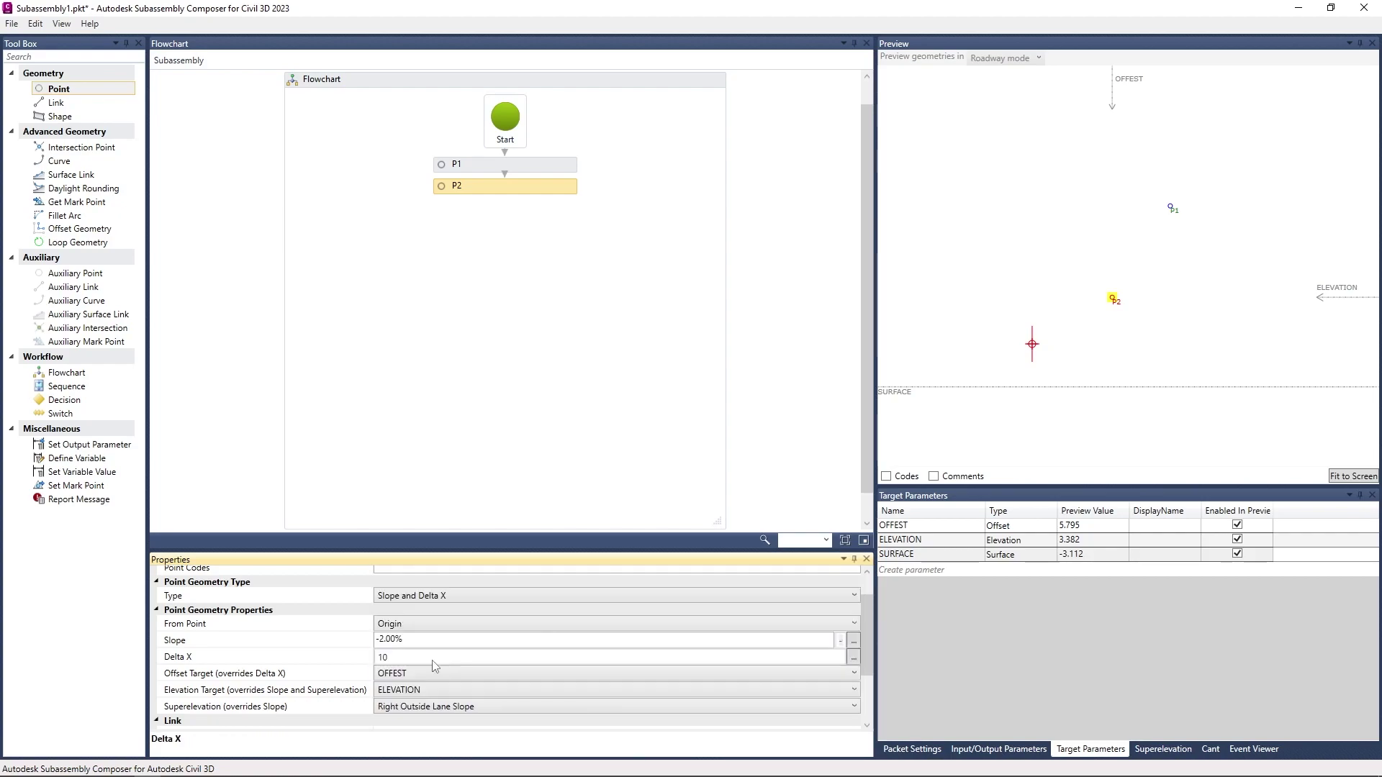
pyautogui.click(539, 379)
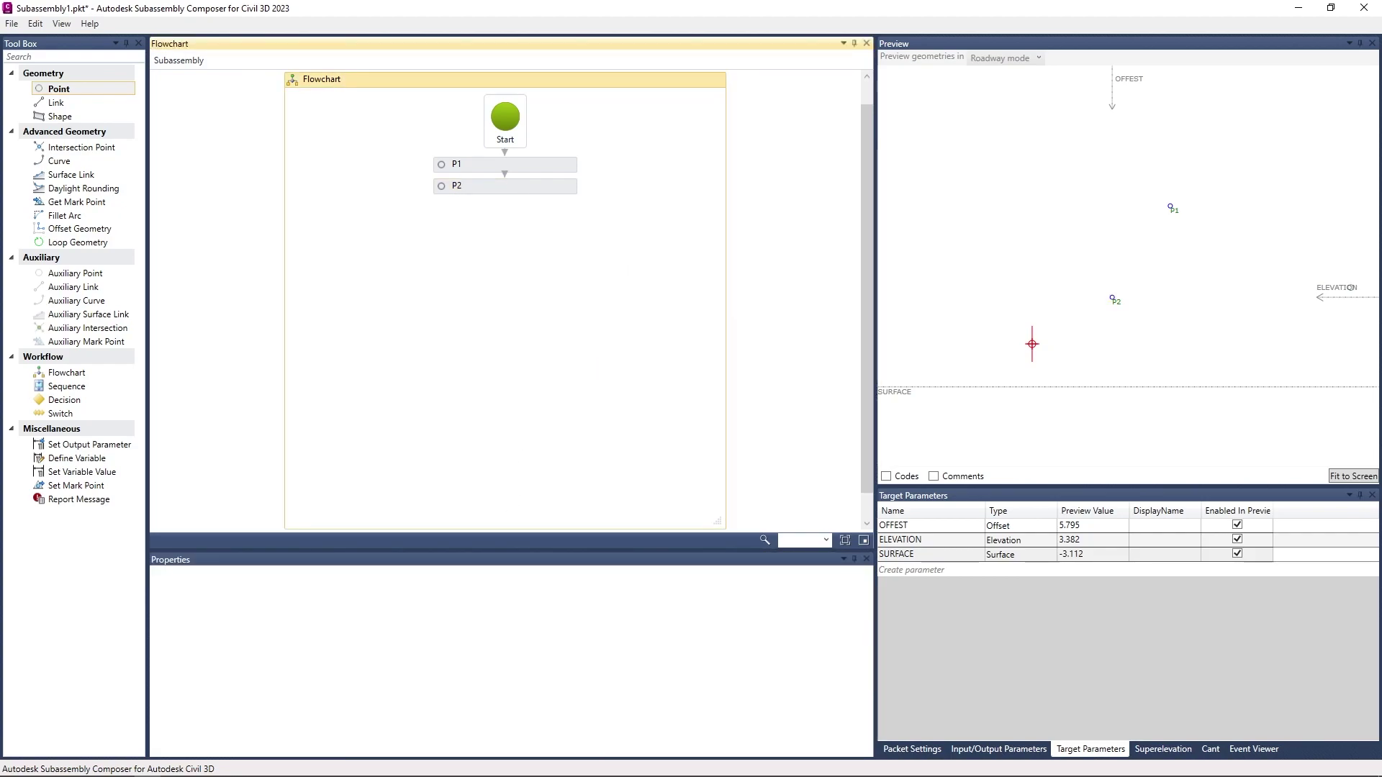
# Step: Lower the ELEVATION preview target and set P2's elevation target to None
pyautogui.moveTo(1335, 296)
pyautogui.mouseDown()
pyautogui.moveTo(1336, 343)
pyautogui.moveTo(1335, 268)
pyautogui.moveTo(1328, 324)
pyautogui.mouseUp()
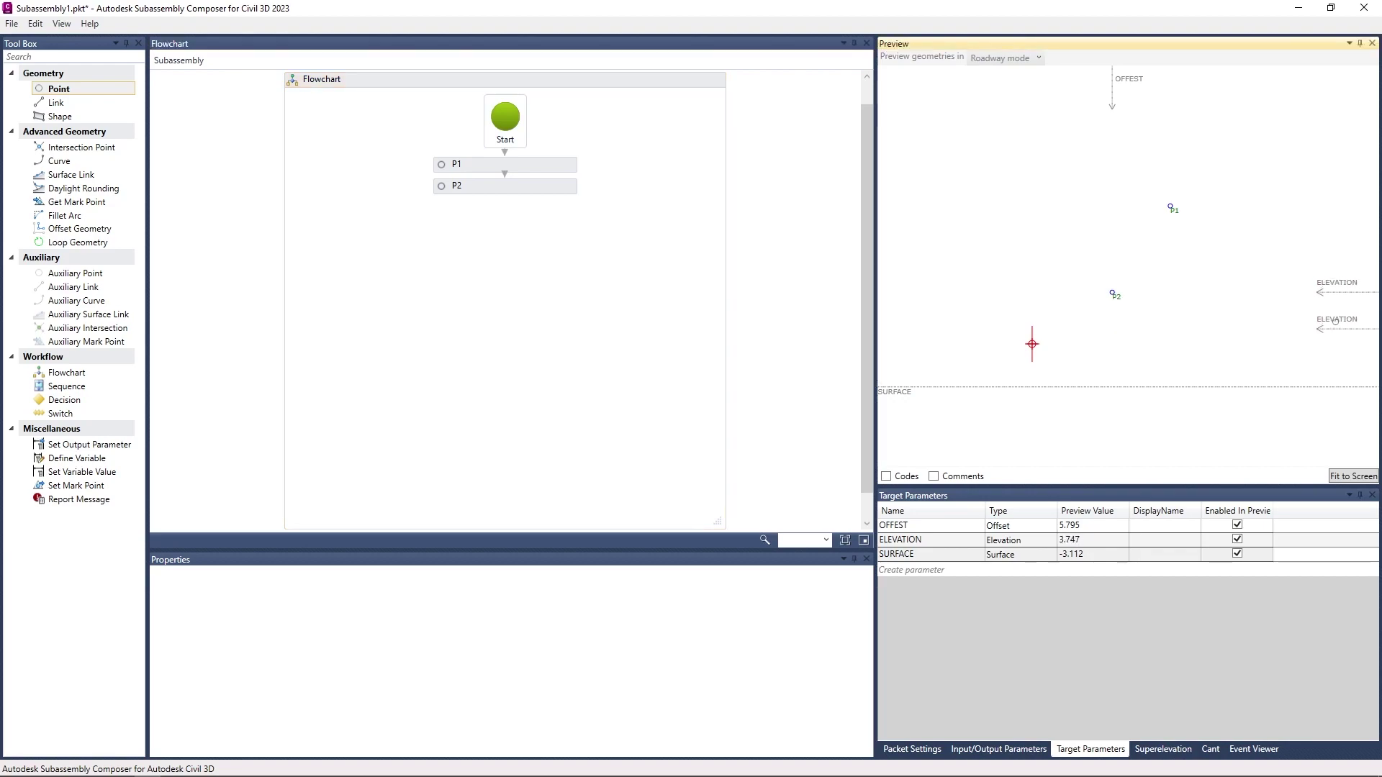
pyautogui.click(552, 188)
pyautogui.click(420, 691)
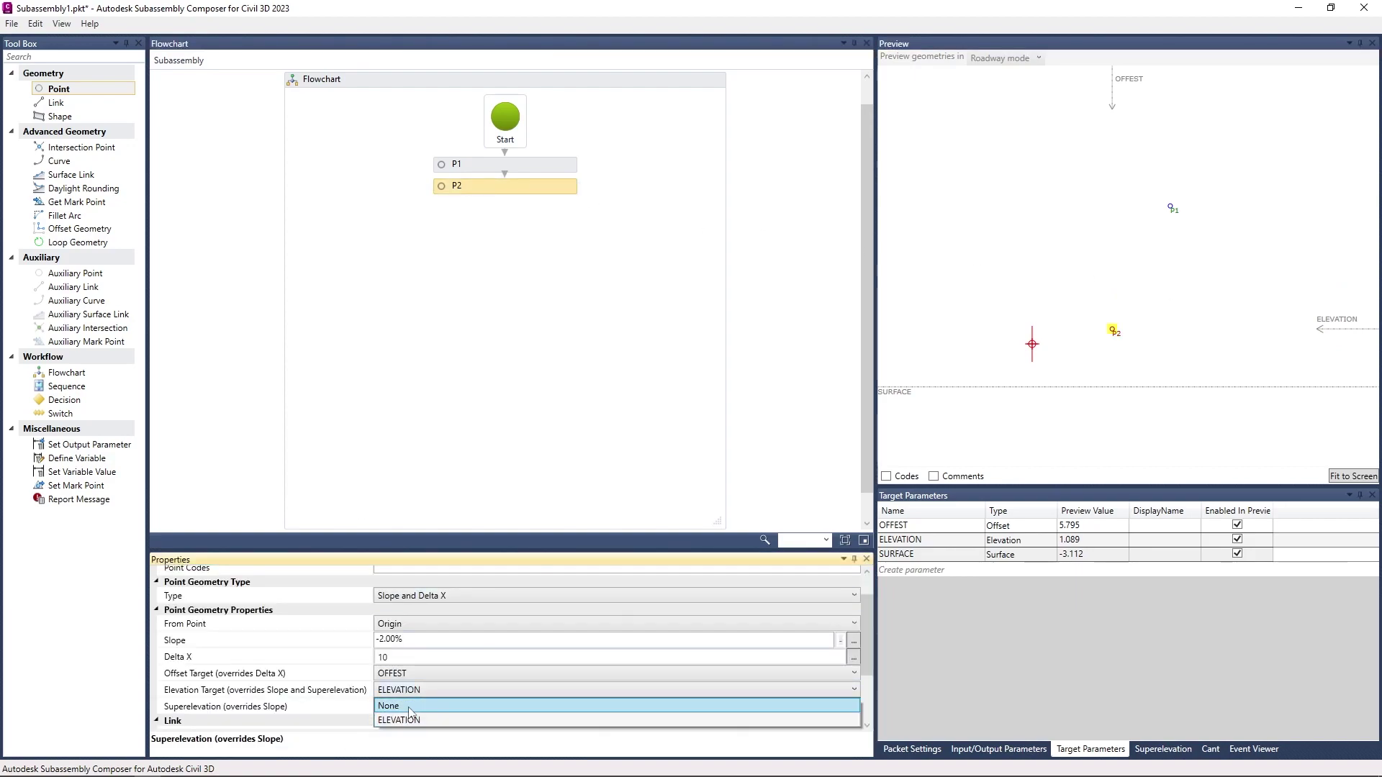
pyautogui.click(403, 703)
pyautogui.click(559, 288)
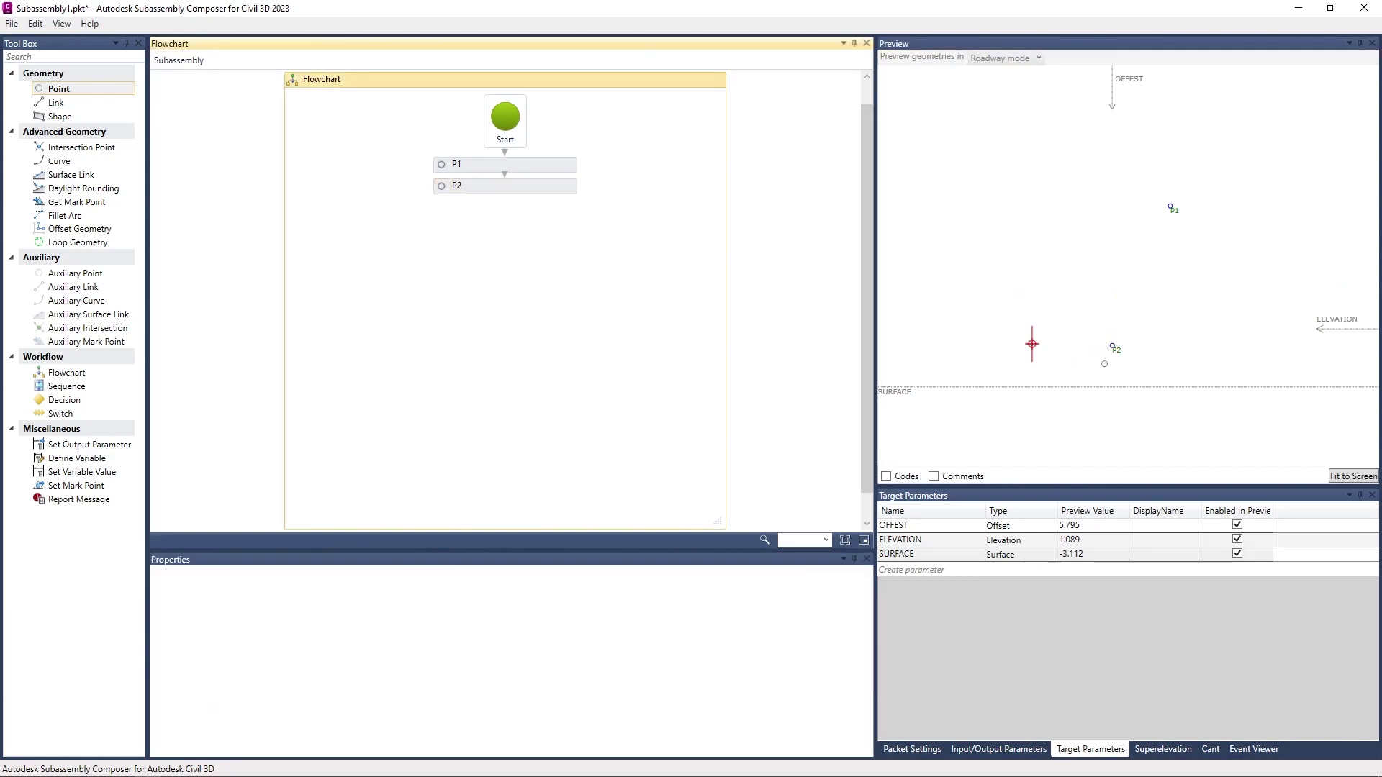
# Step: Set P2's slope to 0.00%
pyautogui.click(561, 189)
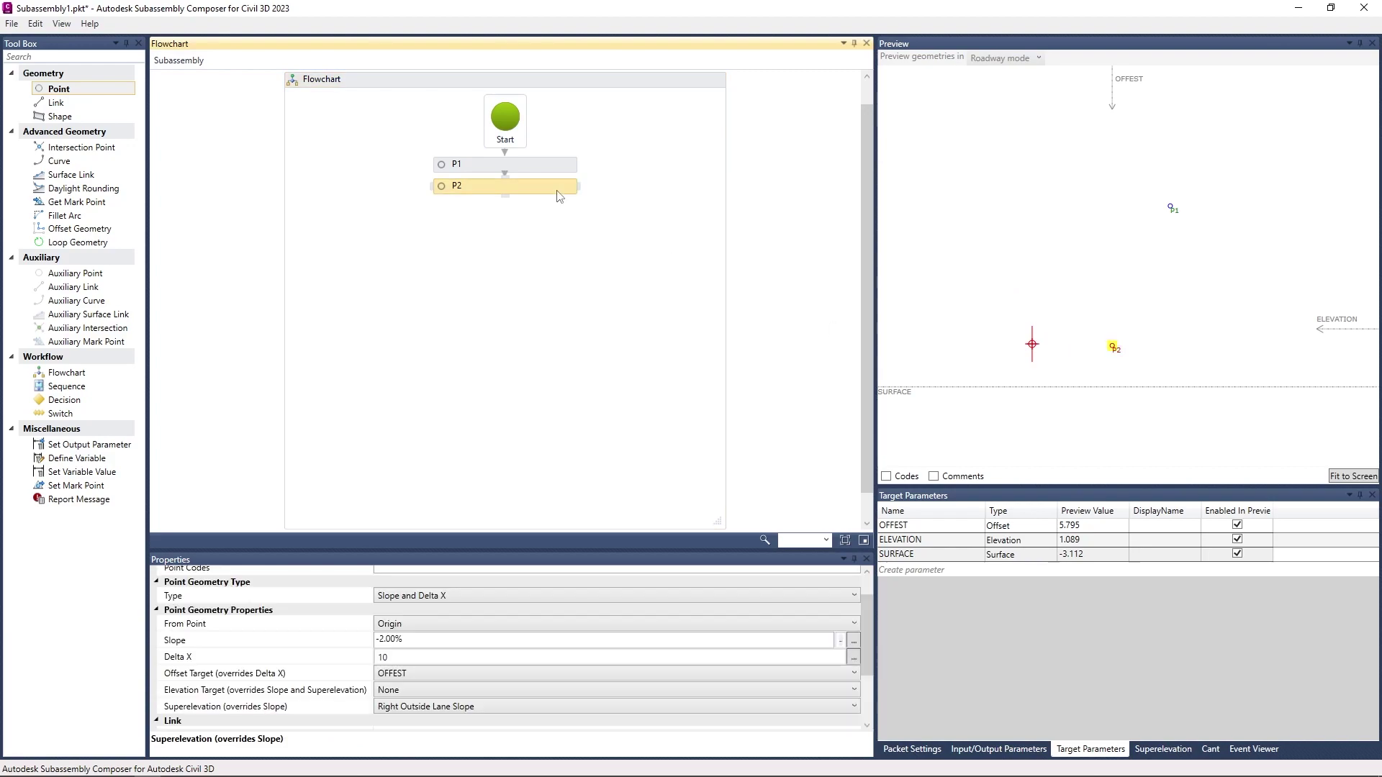
pyautogui.doubleClick(382, 642)
pyautogui.write('0')
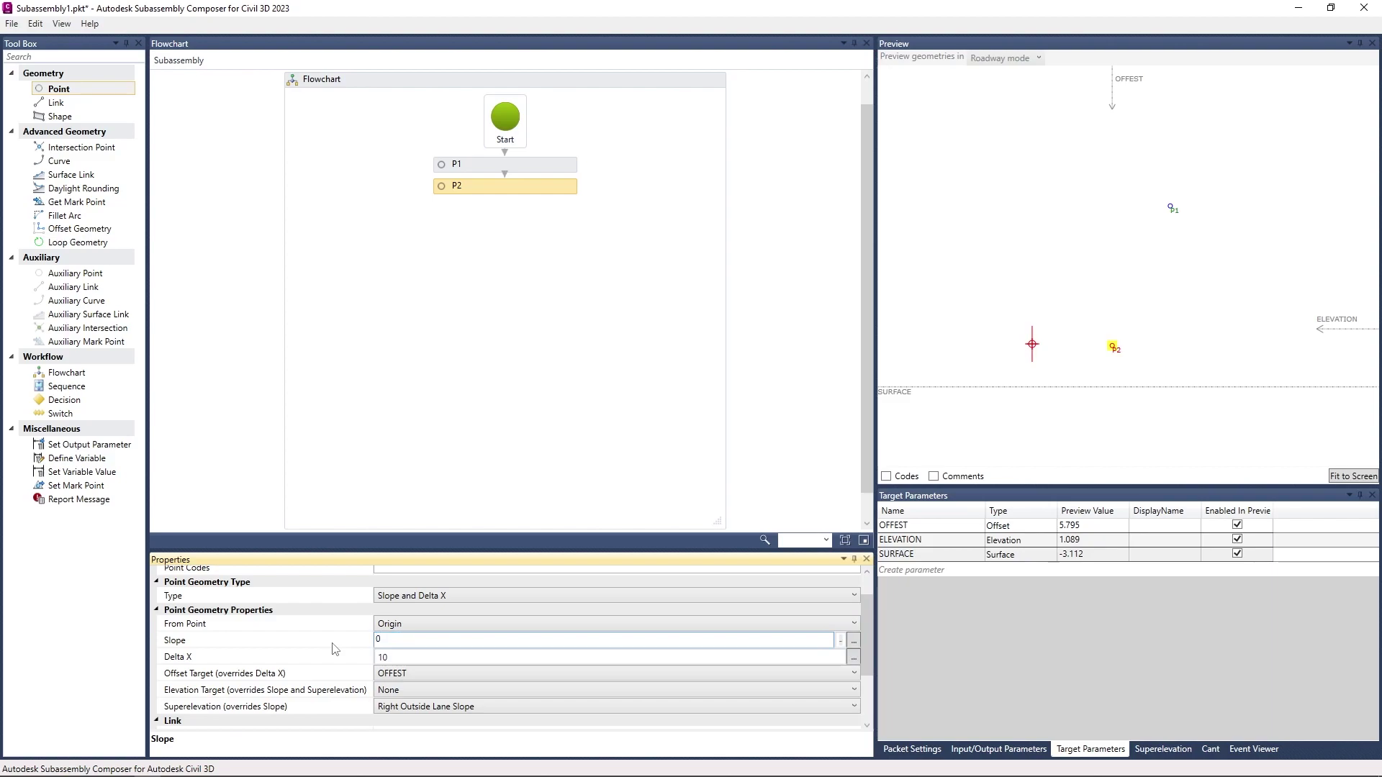
pyautogui.click(506, 439)
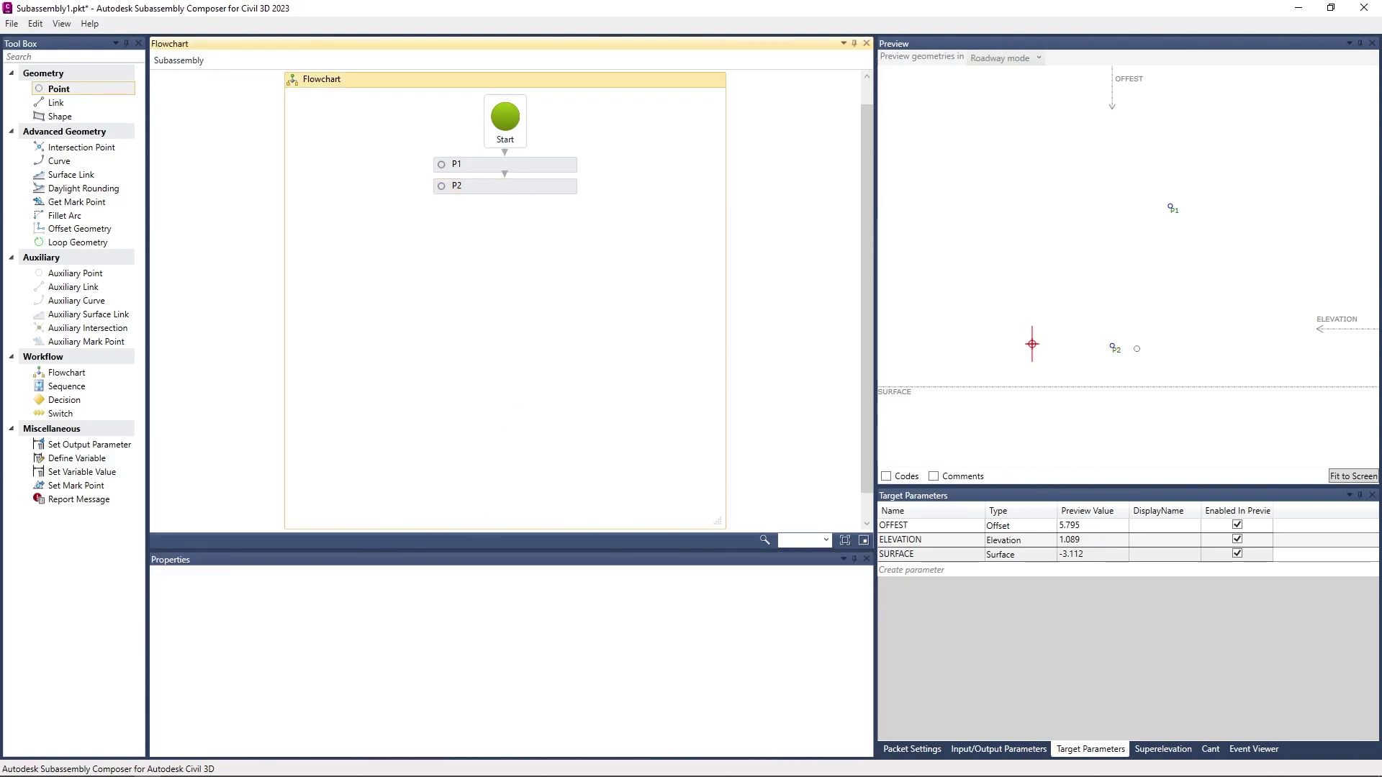
pyautogui.click(555, 186)
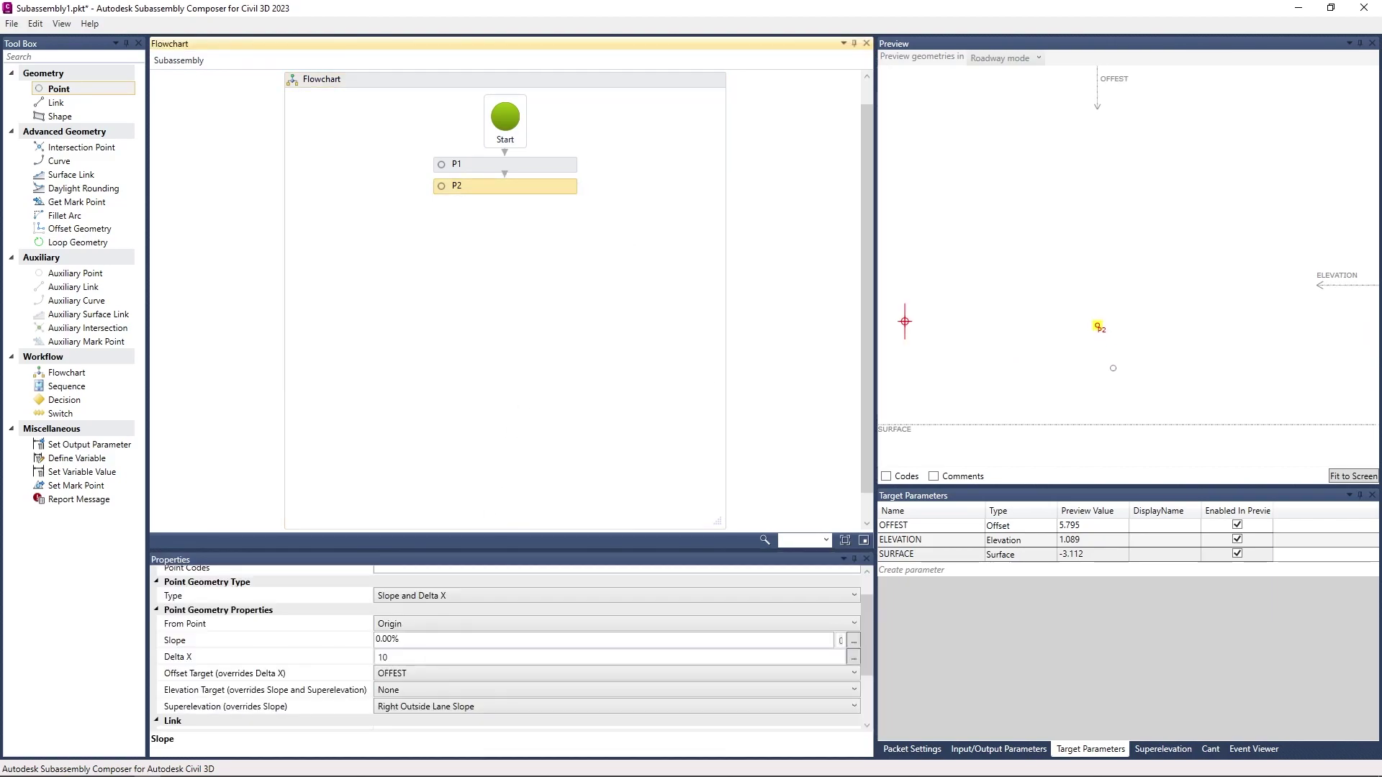
# Step: Give the SURFACE target parameter a preview value of 0
pyautogui.scroll(2, 1112, 368)
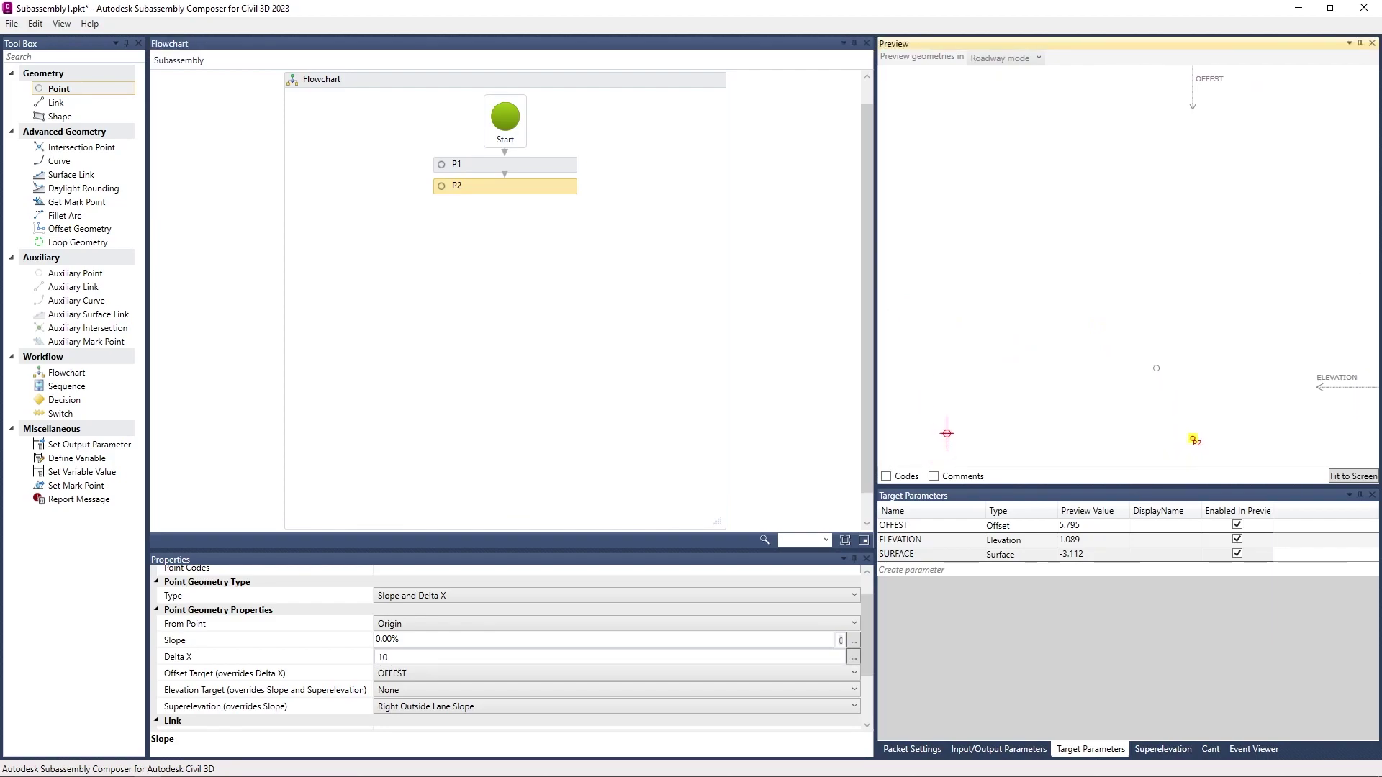
pyautogui.scroll(-2, 1151, 288)
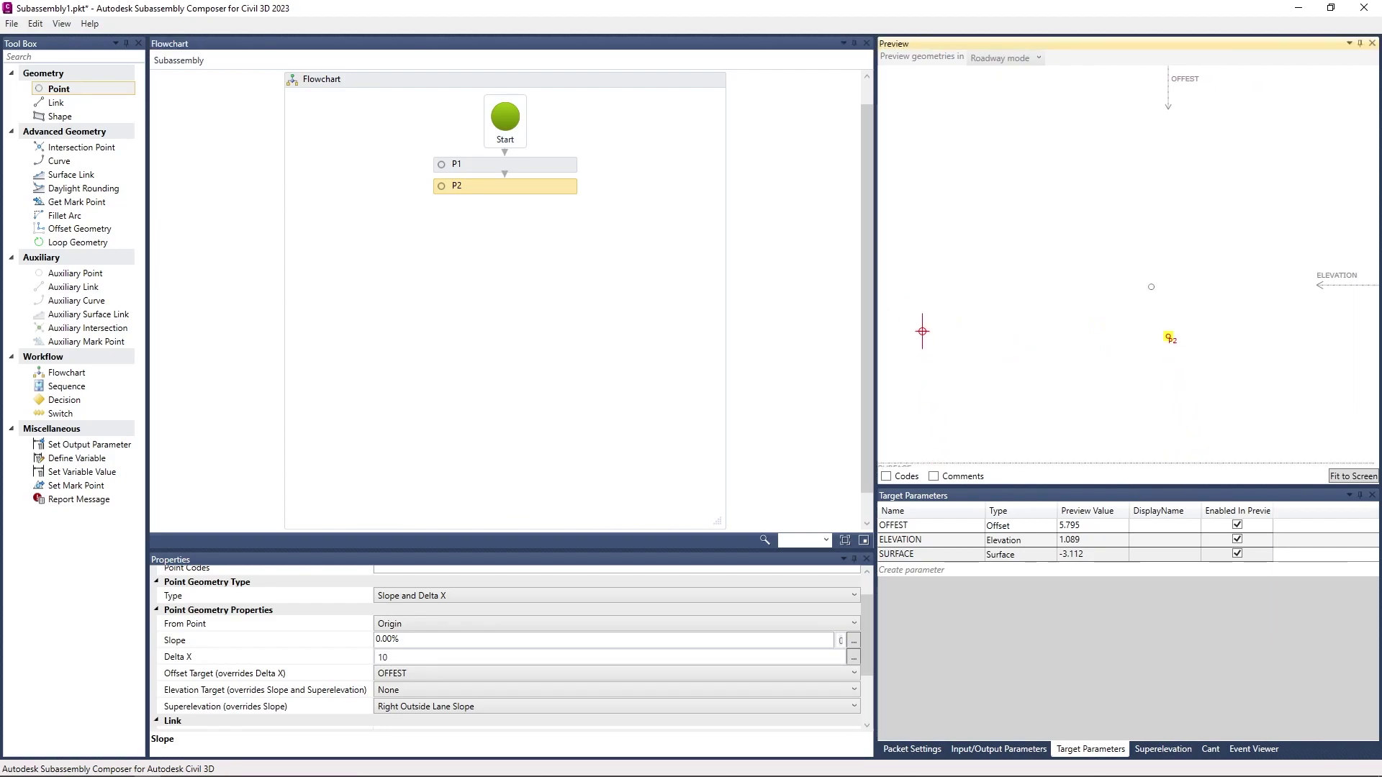
pyautogui.doubleClick(1102, 553)
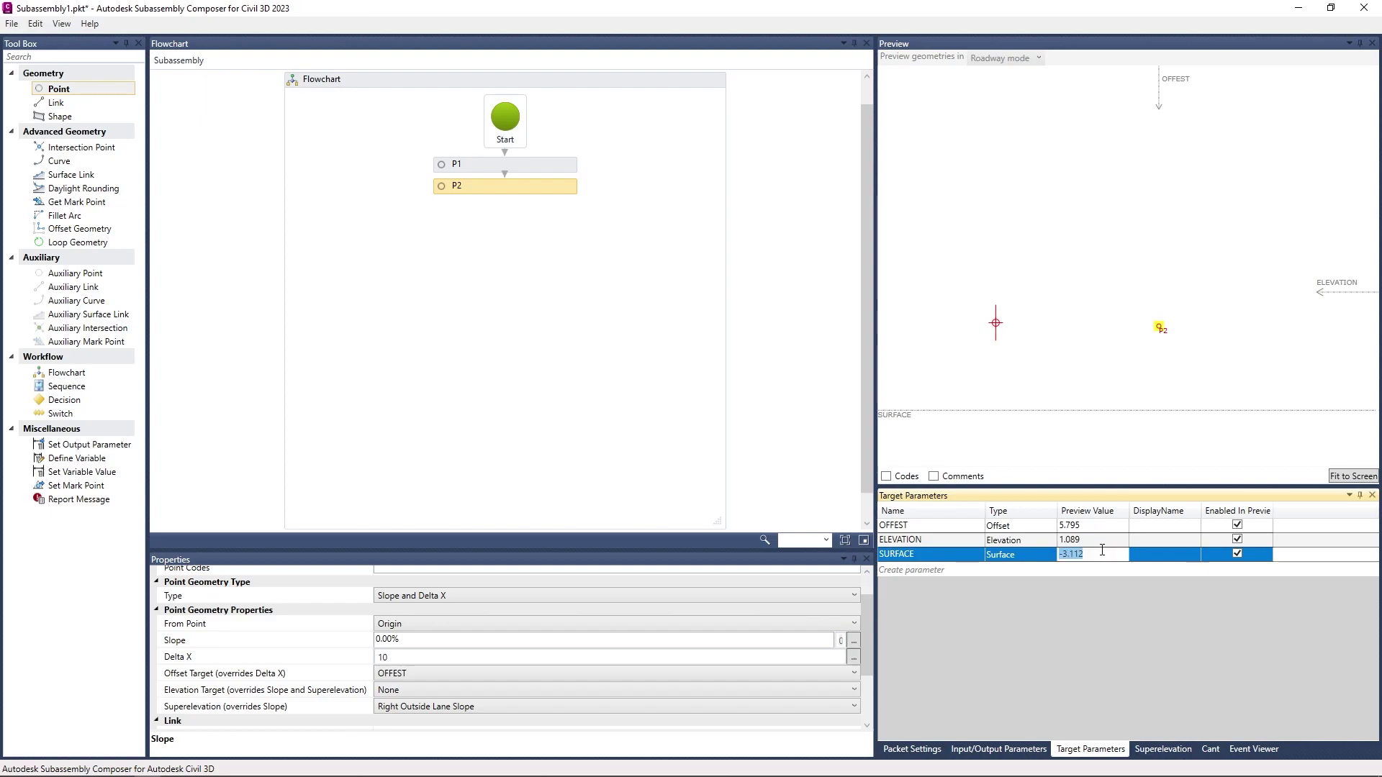
pyautogui.write('0')
pyautogui.press('Return')
pyautogui.scroll(2, 1148, 332)
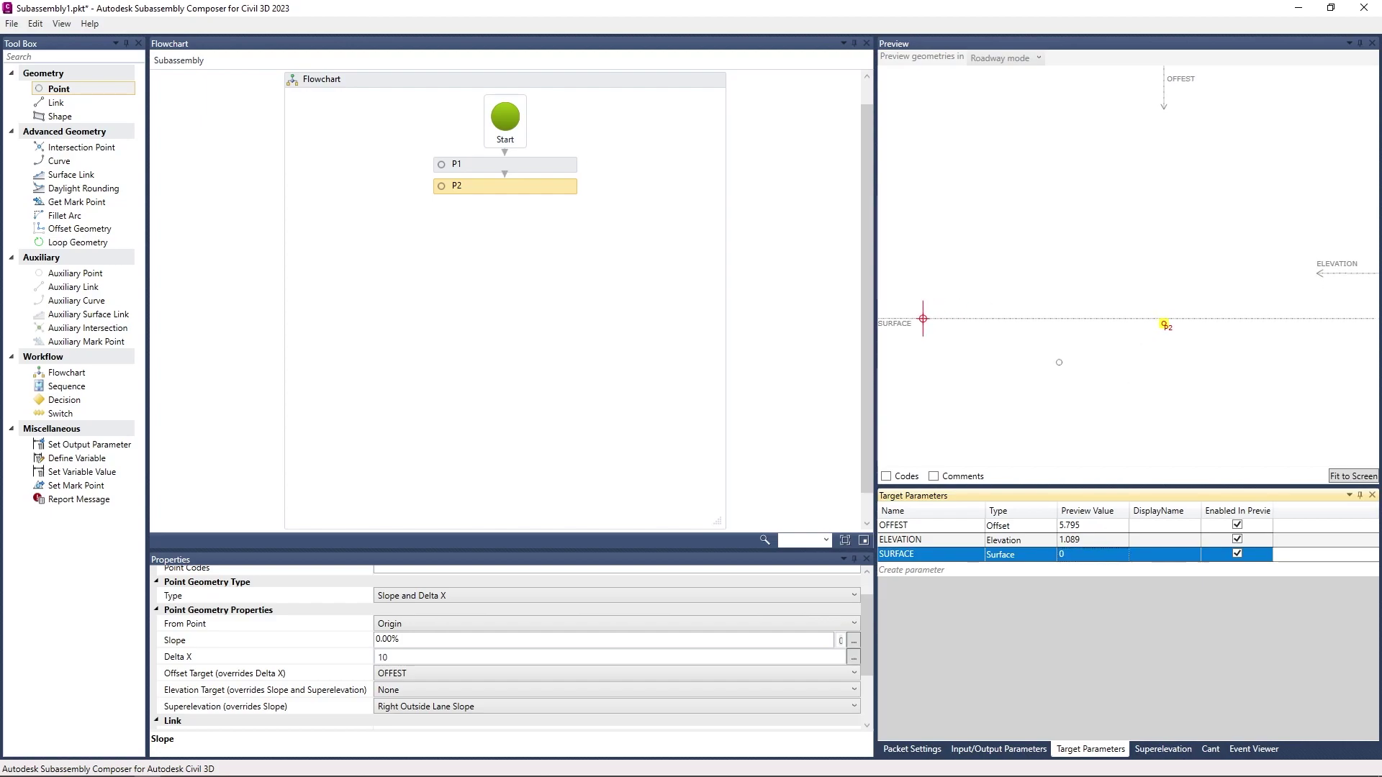
pyautogui.click(389, 639)
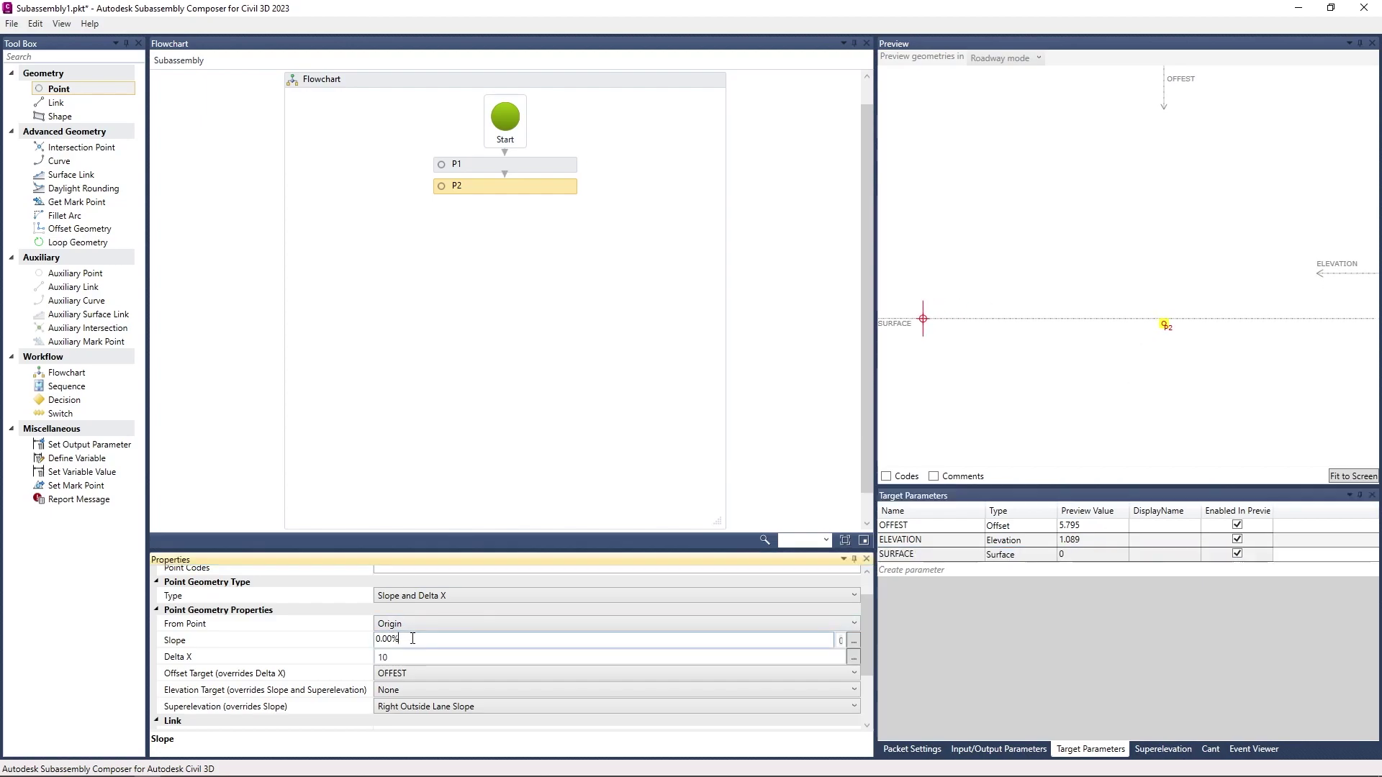
pyautogui.click(608, 441)
# Step: Restore P2's superelevation to Right Outside Lane Slope and show the superelevation cross slope list
pyautogui.click(552, 187)
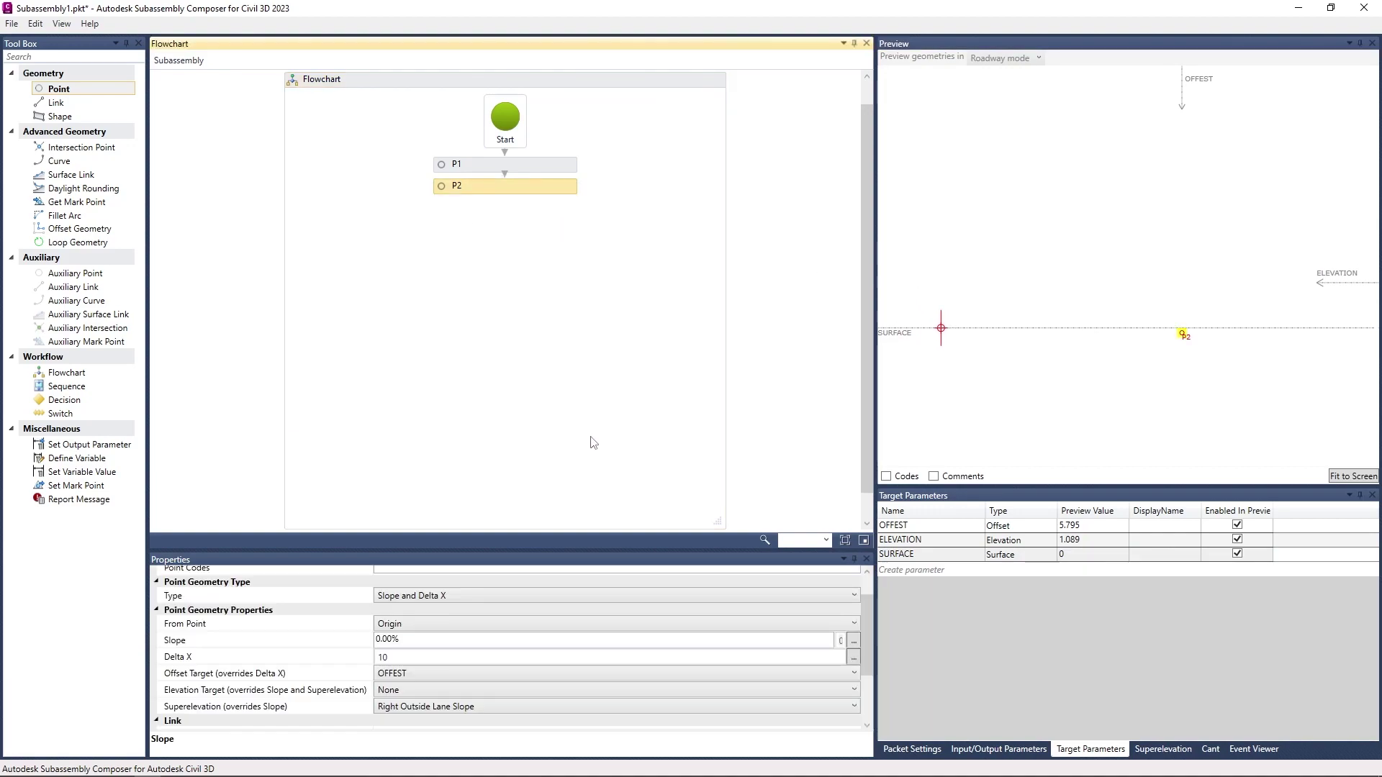
pyautogui.click(419, 707)
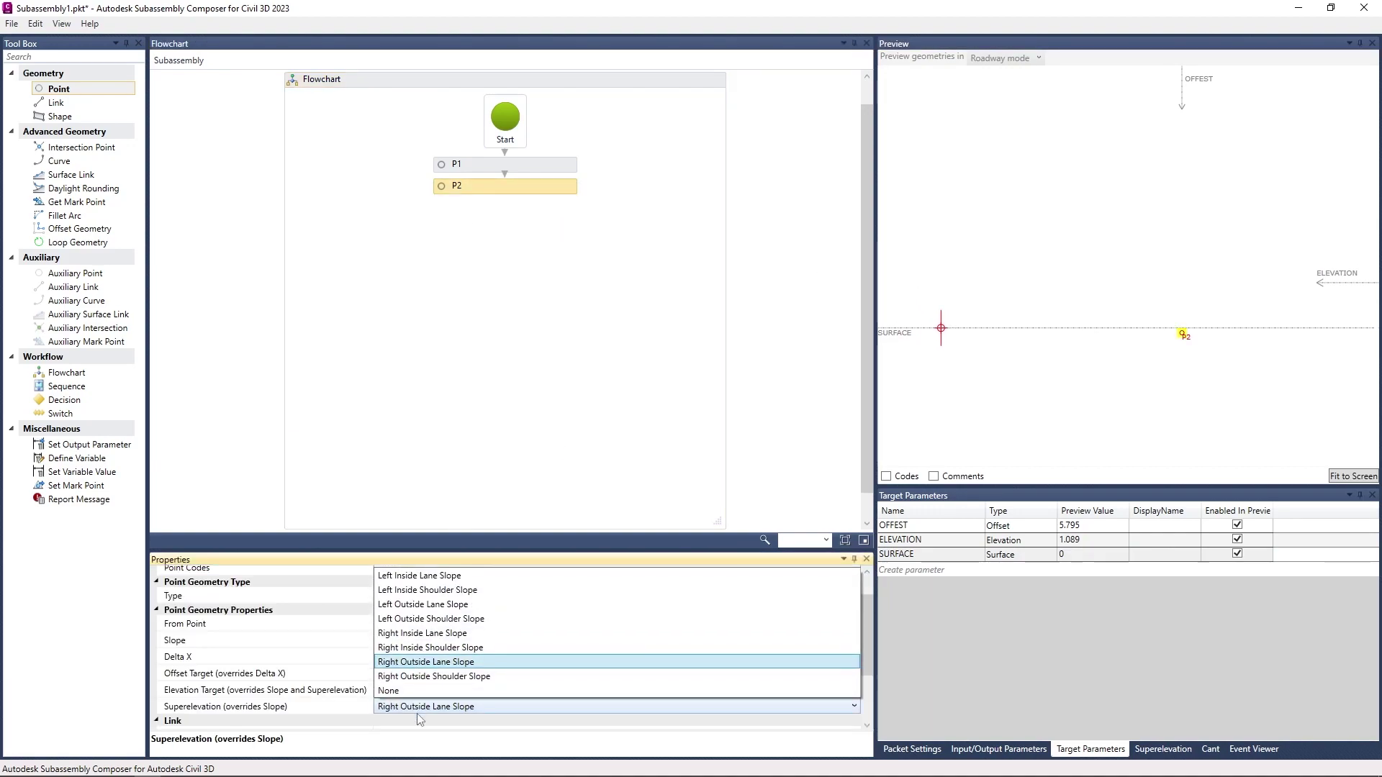
pyautogui.click(417, 690)
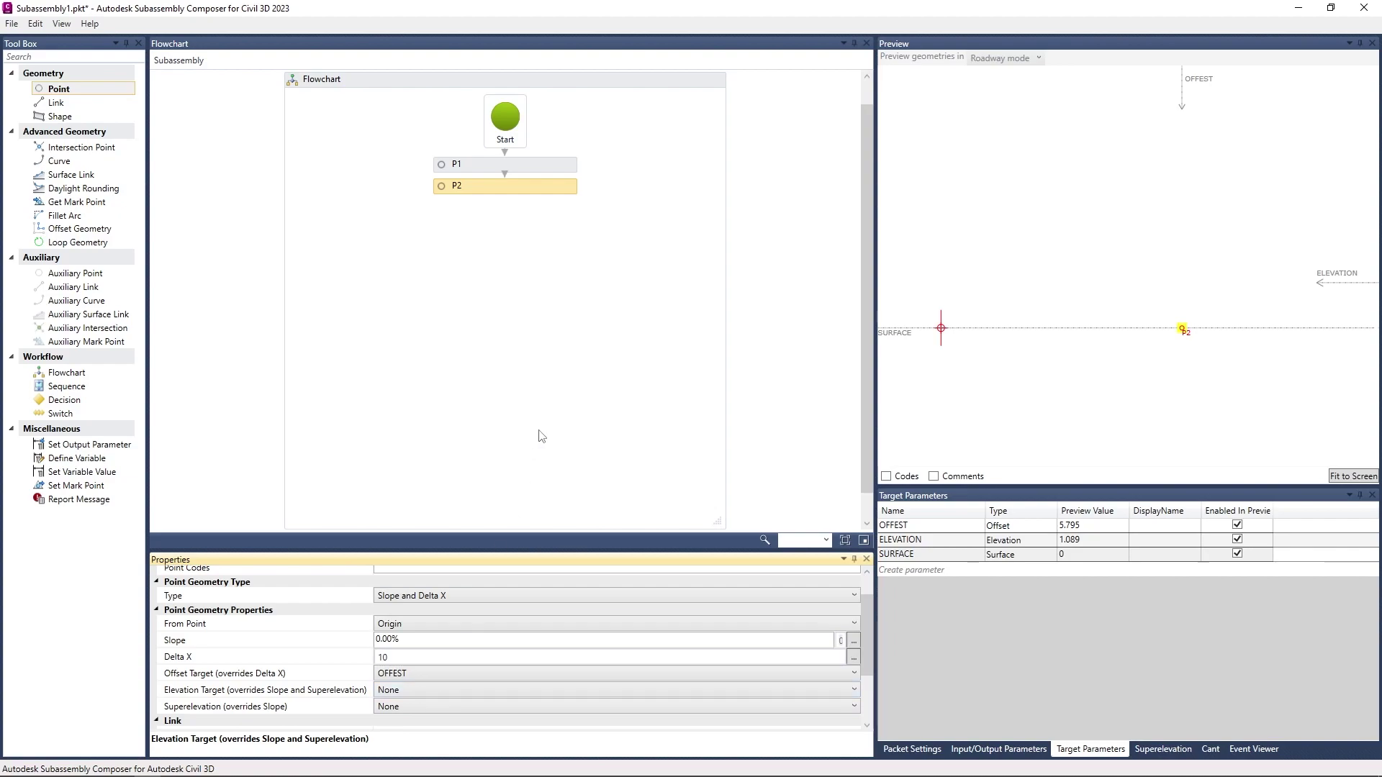
pyautogui.click(421, 708)
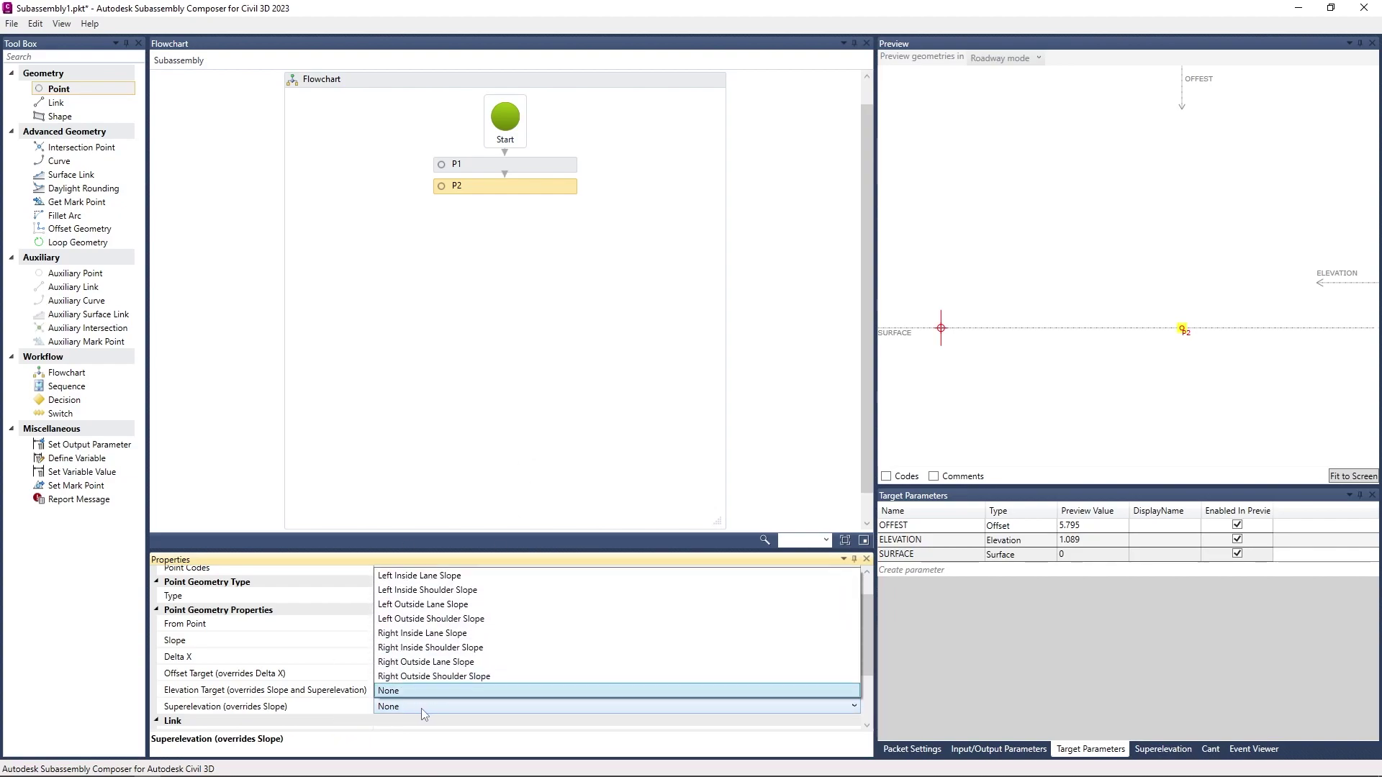
pyautogui.click(433, 663)
pyautogui.click(702, 332)
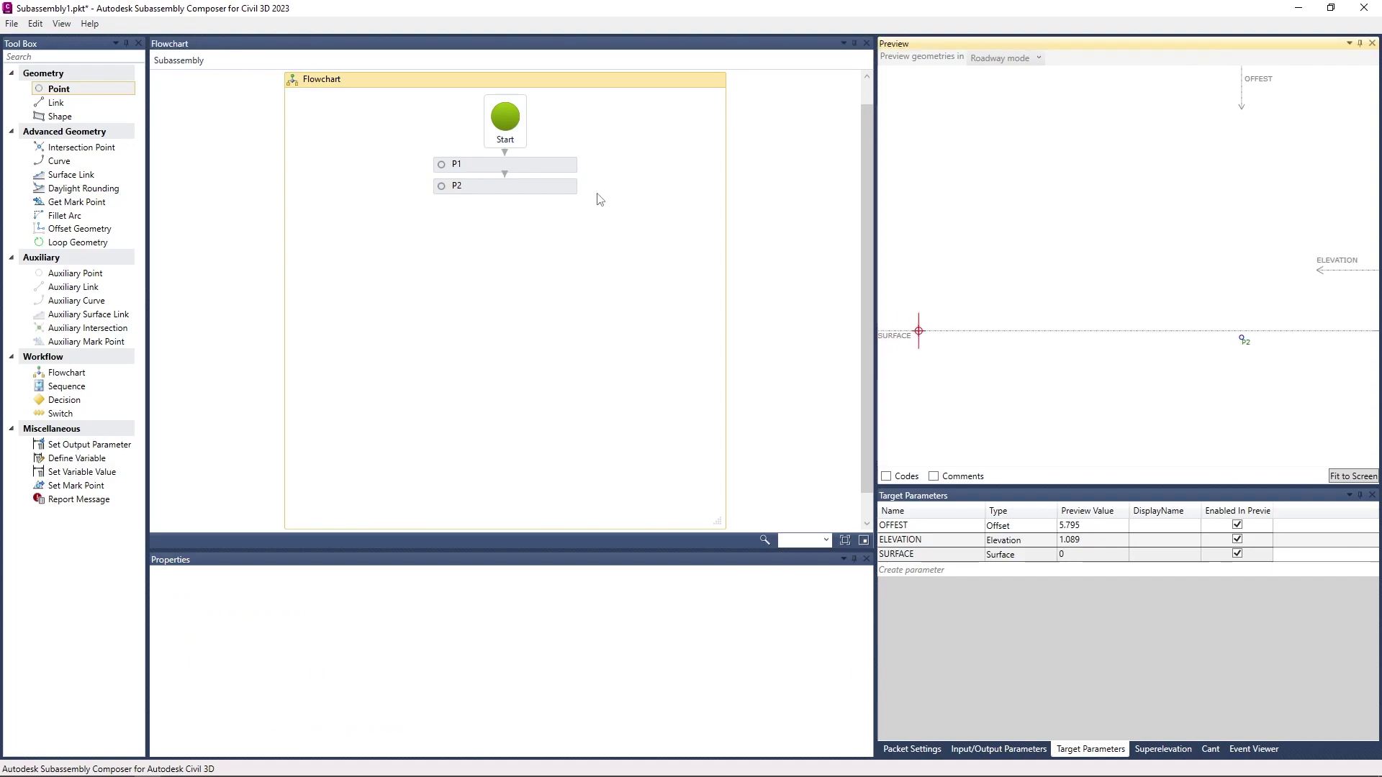
pyautogui.click(570, 192)
pyautogui.click(1162, 749)
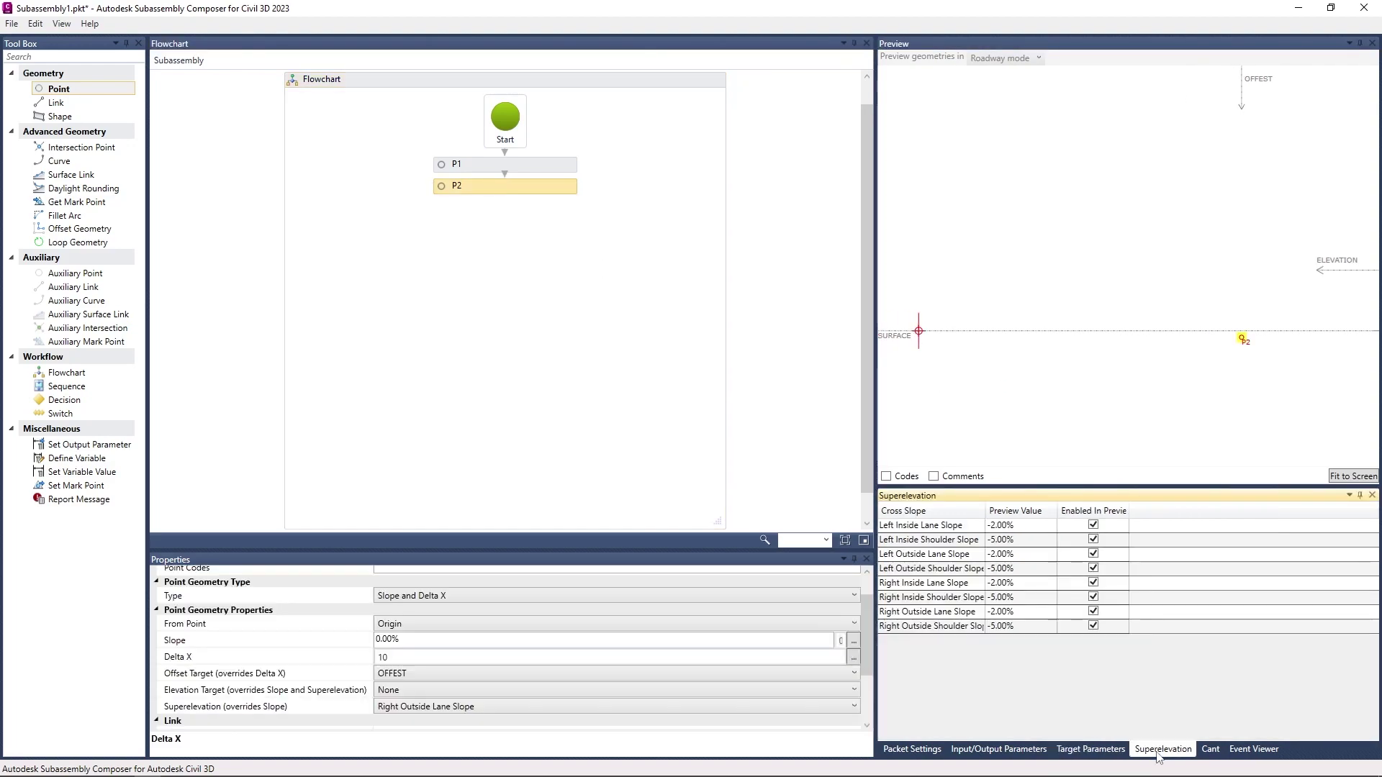
# Step: Try -5% and -10% as Right Outside Lane Slope's preview value, then settle on 2.00%
pyautogui.click(998, 613)
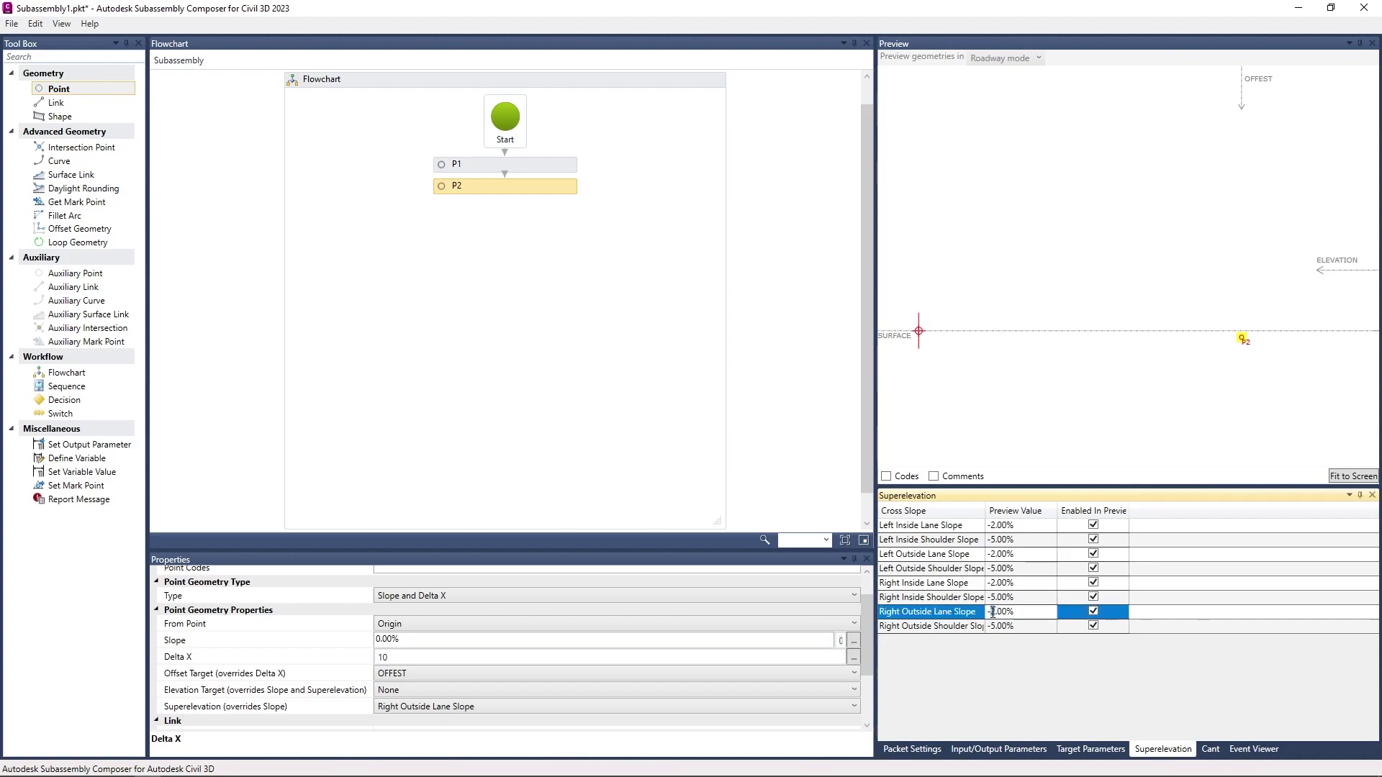
pyautogui.write('5')
pyautogui.press('Return')
pyautogui.doubleClick(992, 612)
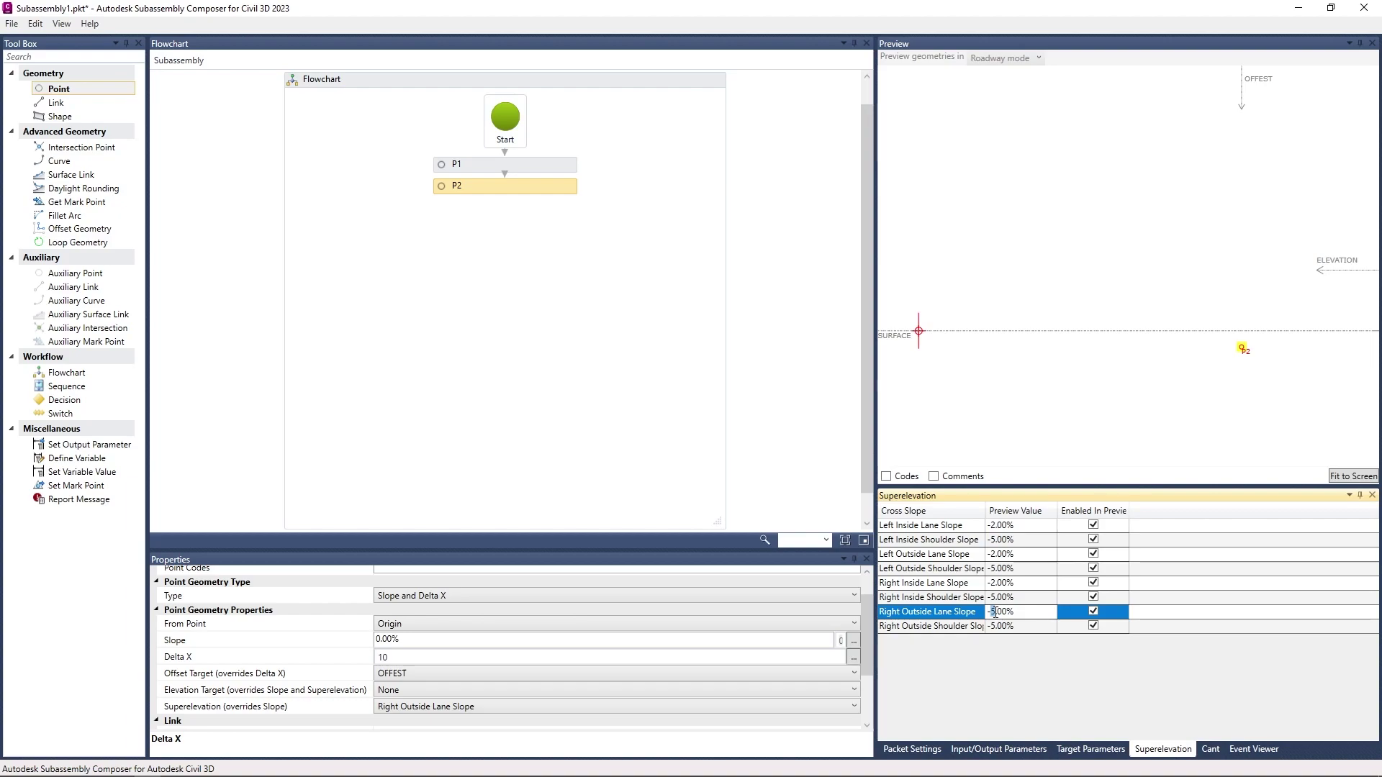
pyautogui.write('10')
pyautogui.press('Return')
pyautogui.click(994, 612)
pyautogui.moveTo(1001, 610); pyautogui.dragTo(955, 612)
pyautogui.write('2')
pyautogui.press('Return')
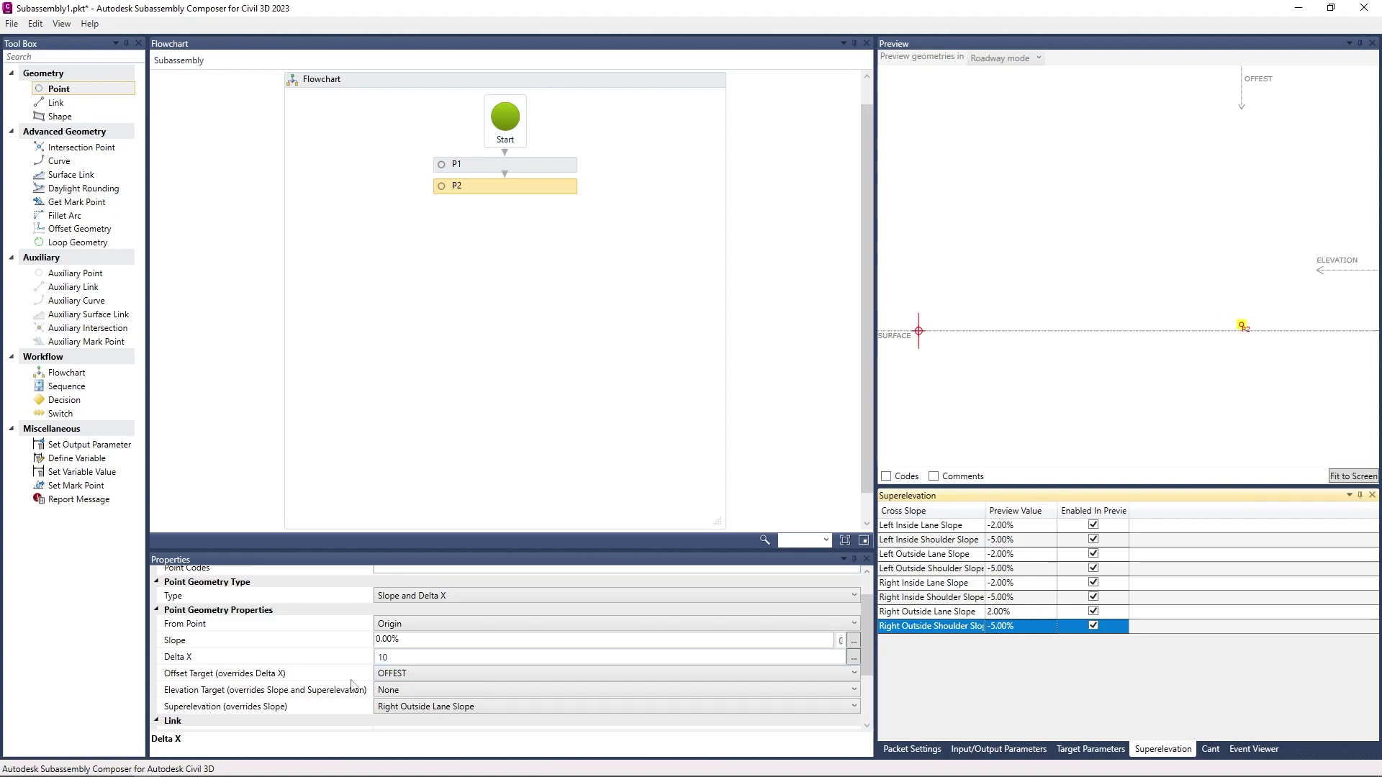
pyautogui.moveTo(264, 690)
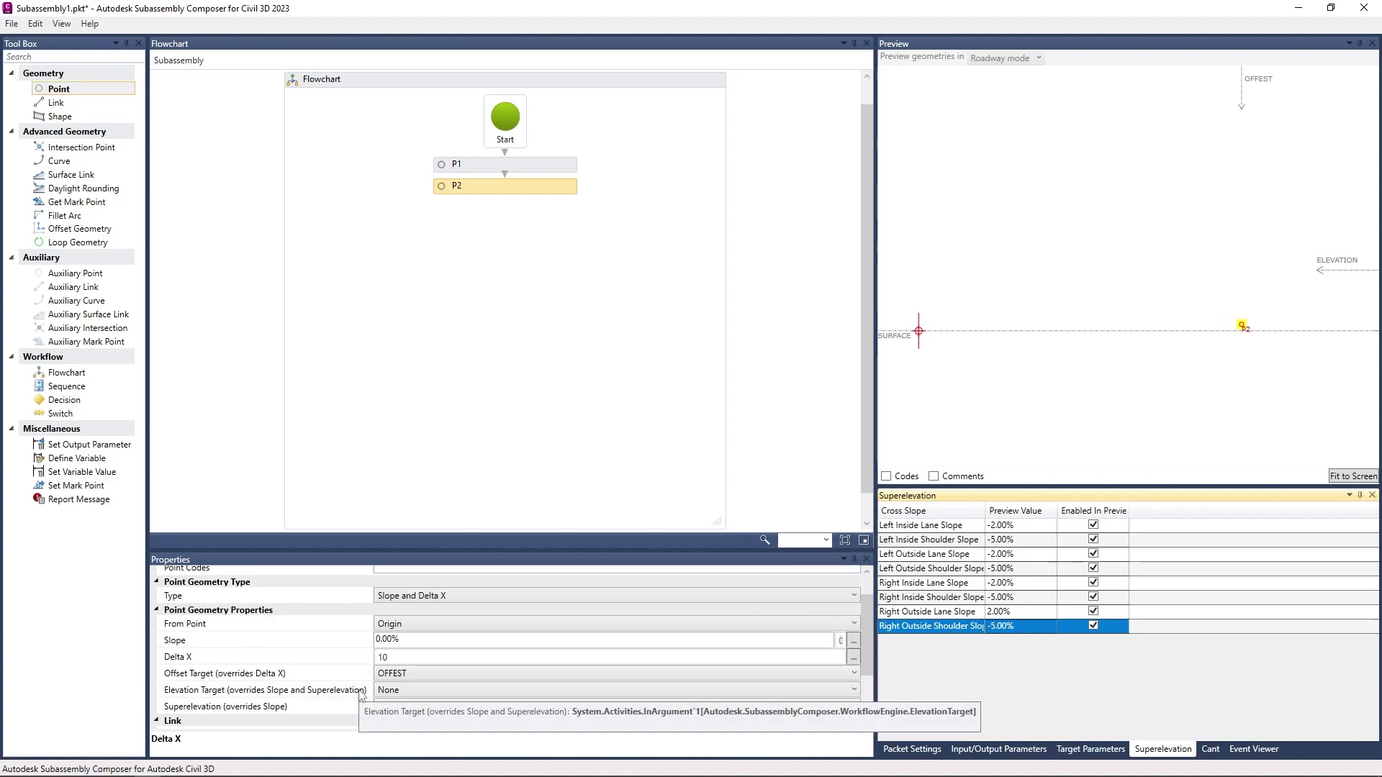
# Step: Show P2's Point Geometry Type choices, currently Slope and Delta X
pyautogui.click(473, 424)
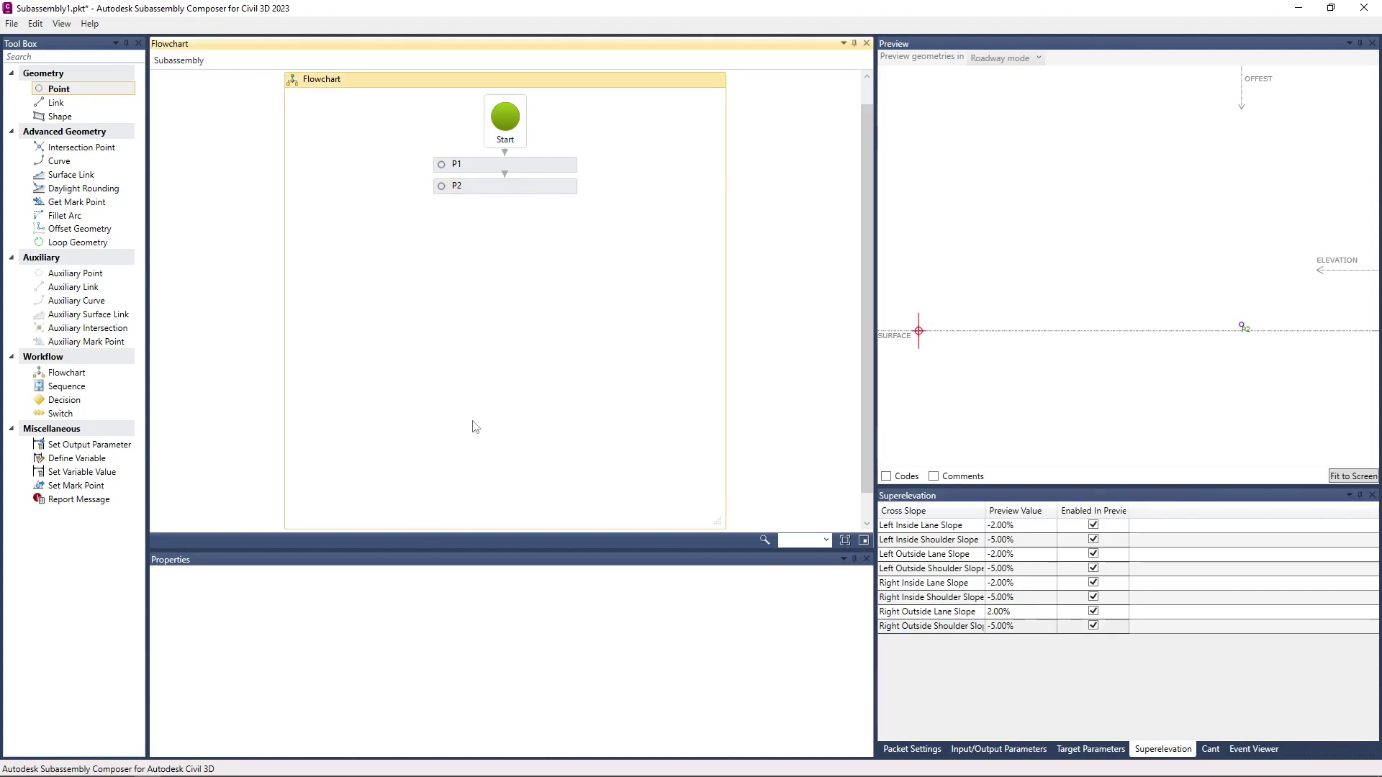
pyautogui.click(547, 183)
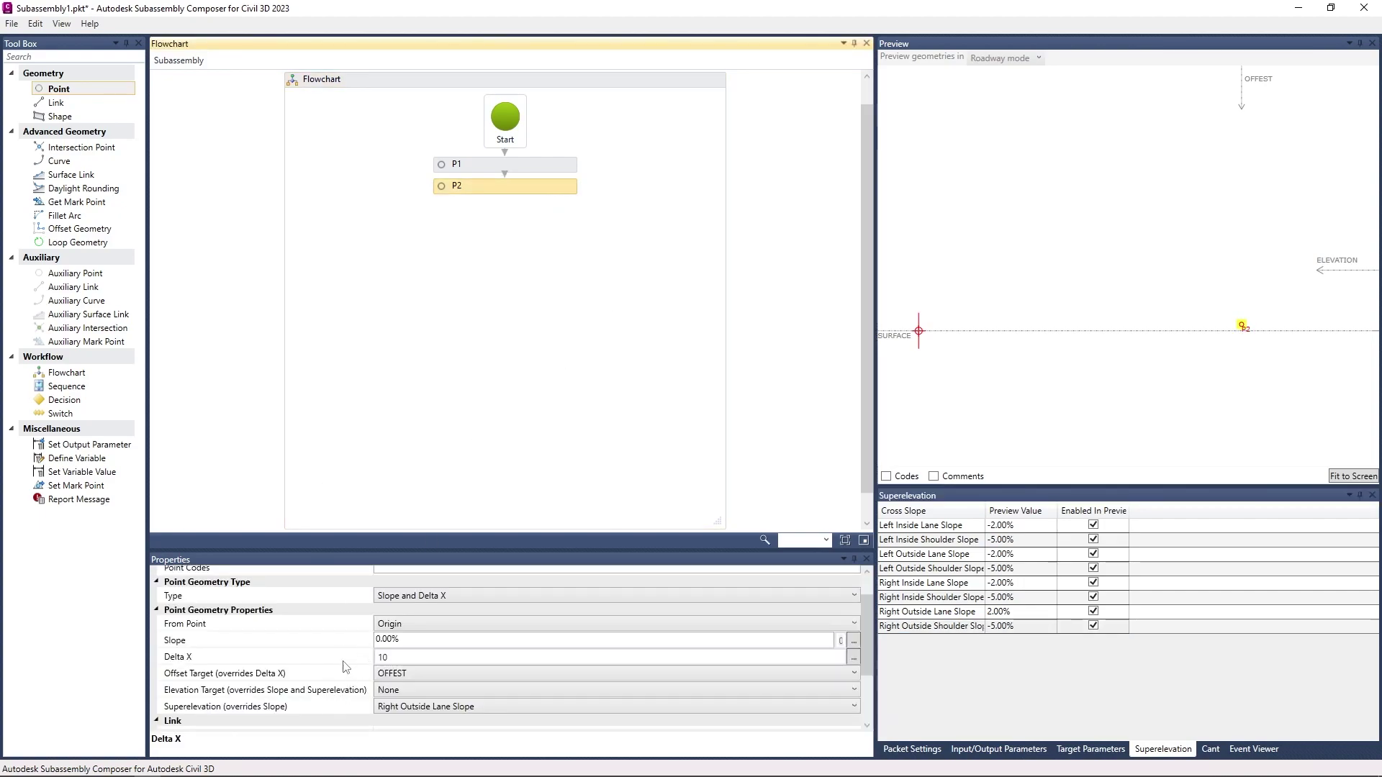
pyautogui.scroll(-3, 346, 668)
pyautogui.scroll(3, 346, 662)
pyautogui.scroll(-3, 298, 661)
pyautogui.scroll(1, 299, 656)
pyautogui.scroll(2, 321, 607)
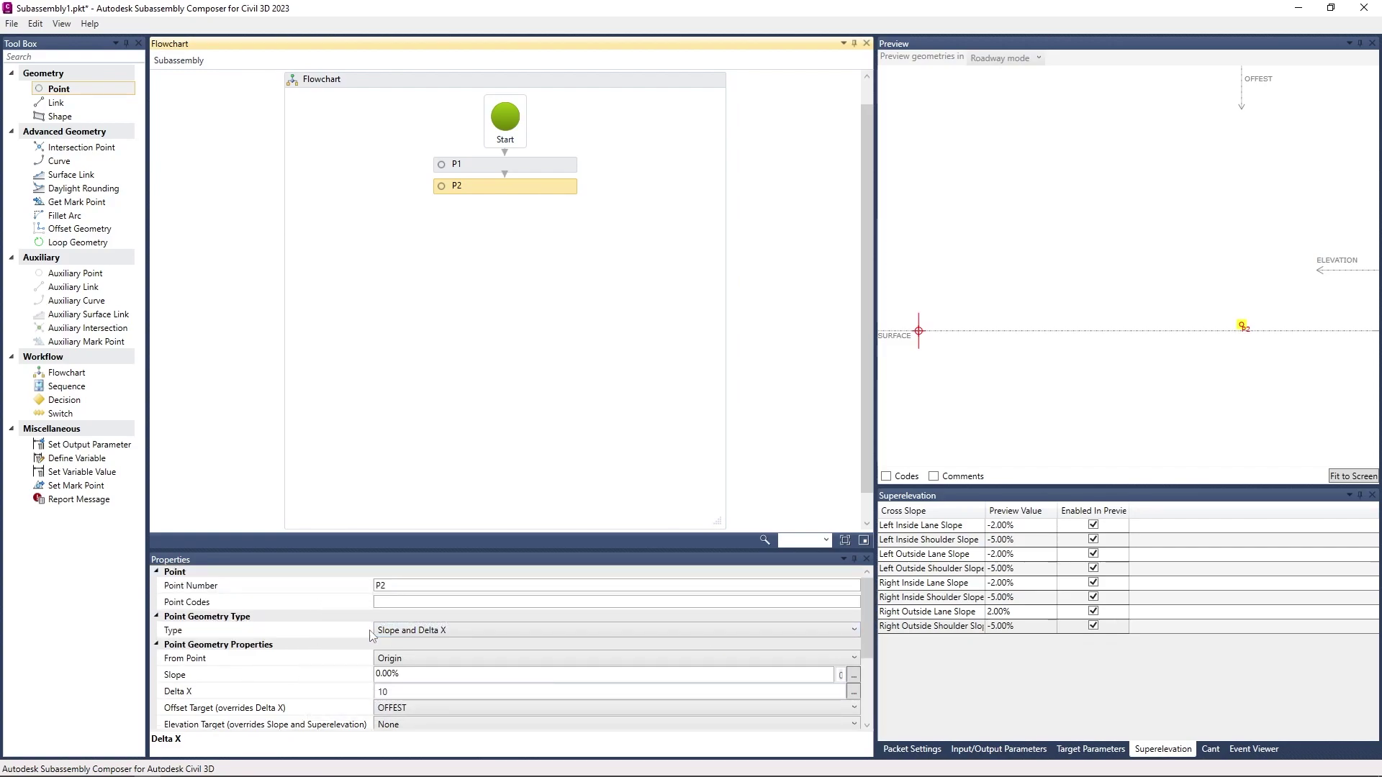
pyautogui.scroll(-2, 344, 637)
pyautogui.scroll(2, 346, 634)
pyautogui.scroll(-2, 346, 633)
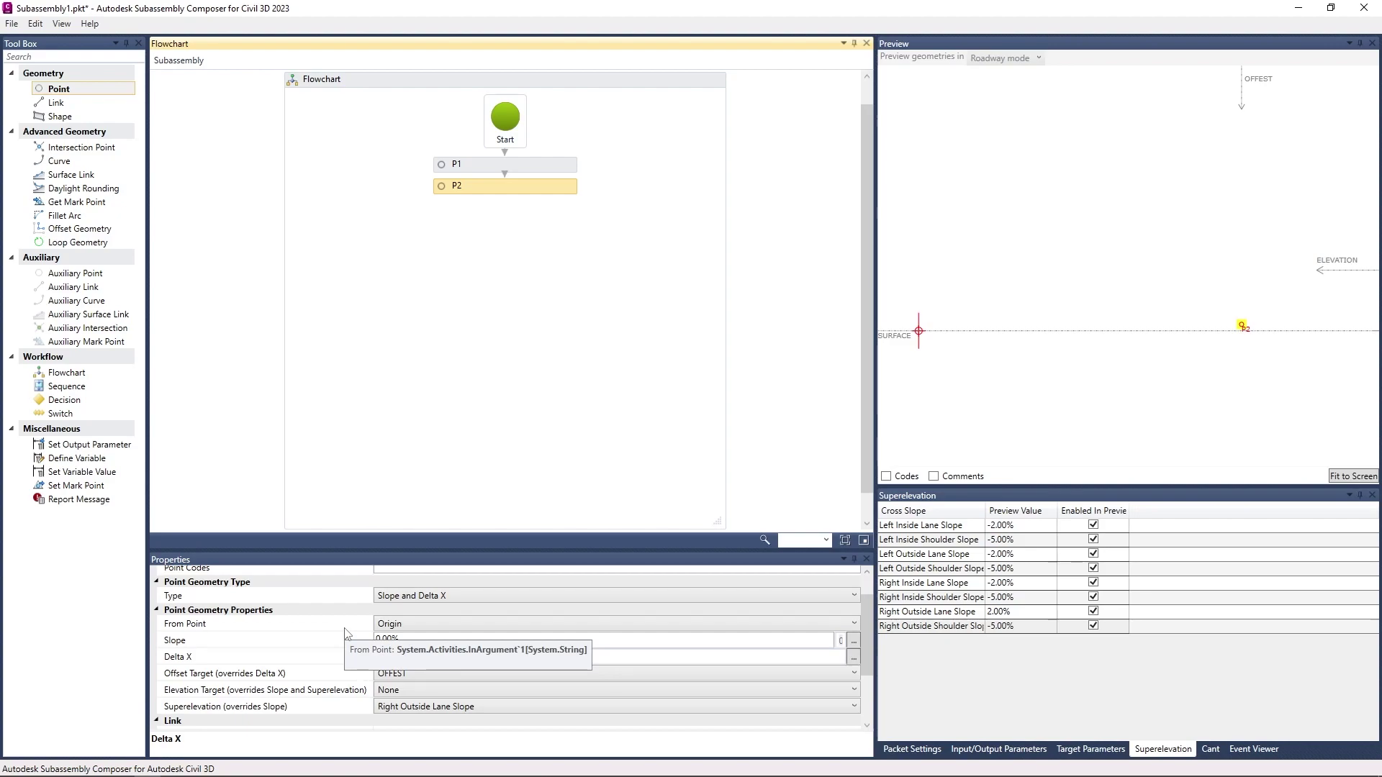
pyautogui.click(448, 599)
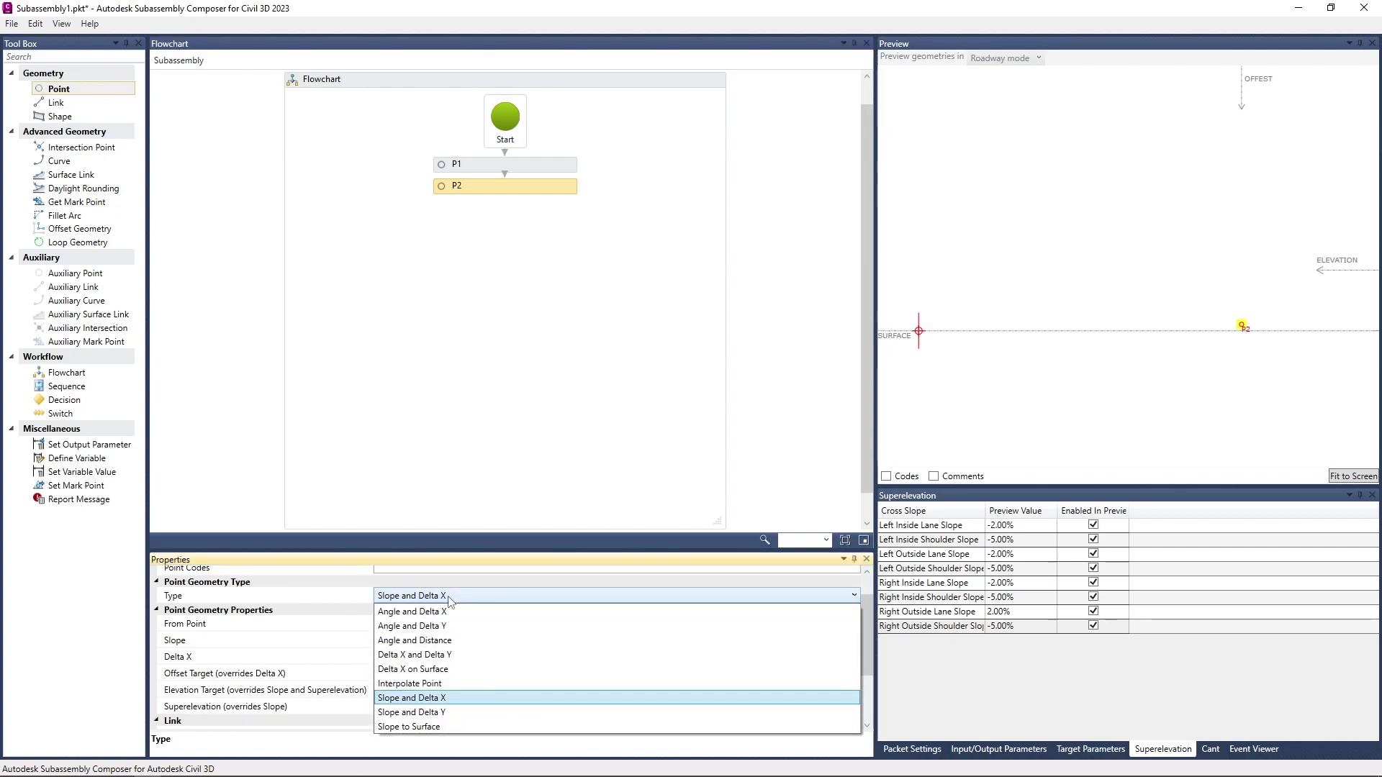
# Step: Make P2 a Slope and Delta Y point from Origin with slope -2.00%
pyautogui.click(455, 710)
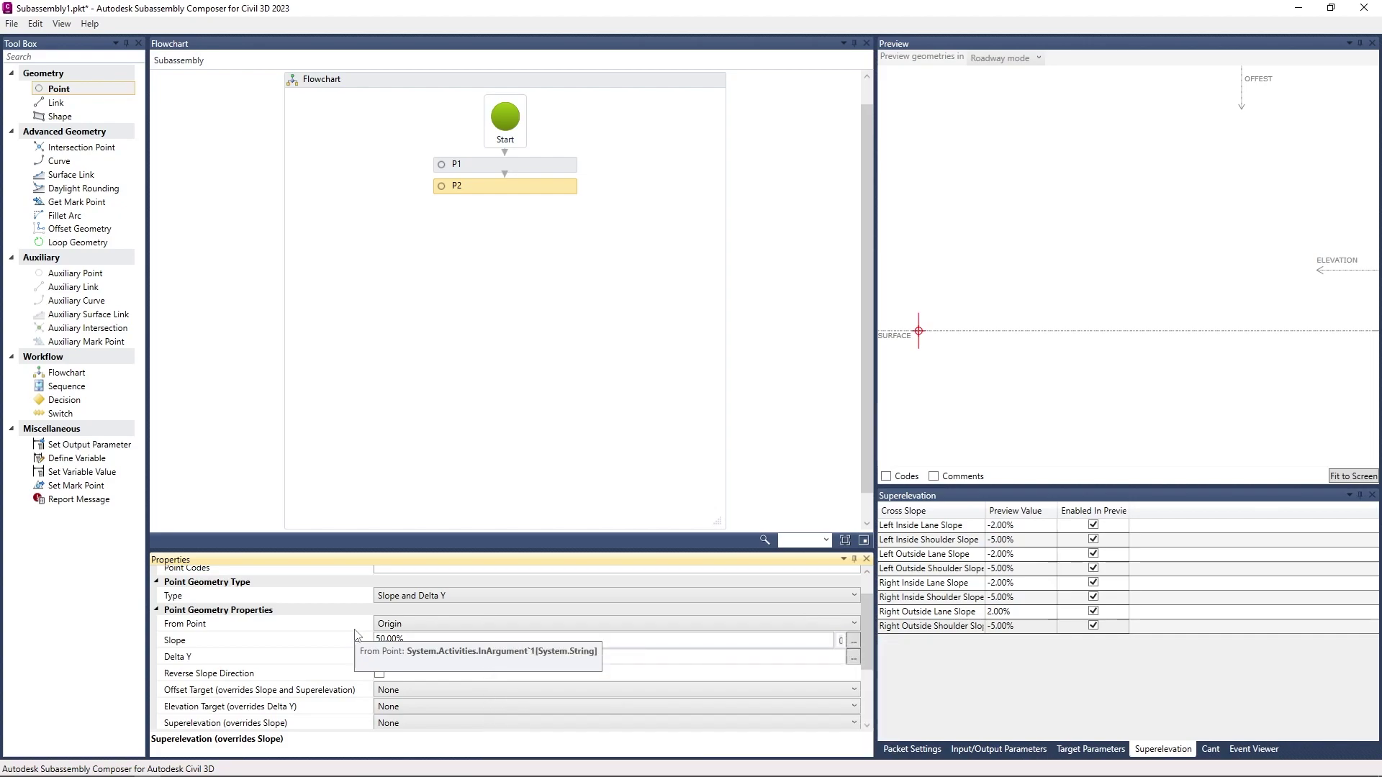
pyautogui.click(392, 624)
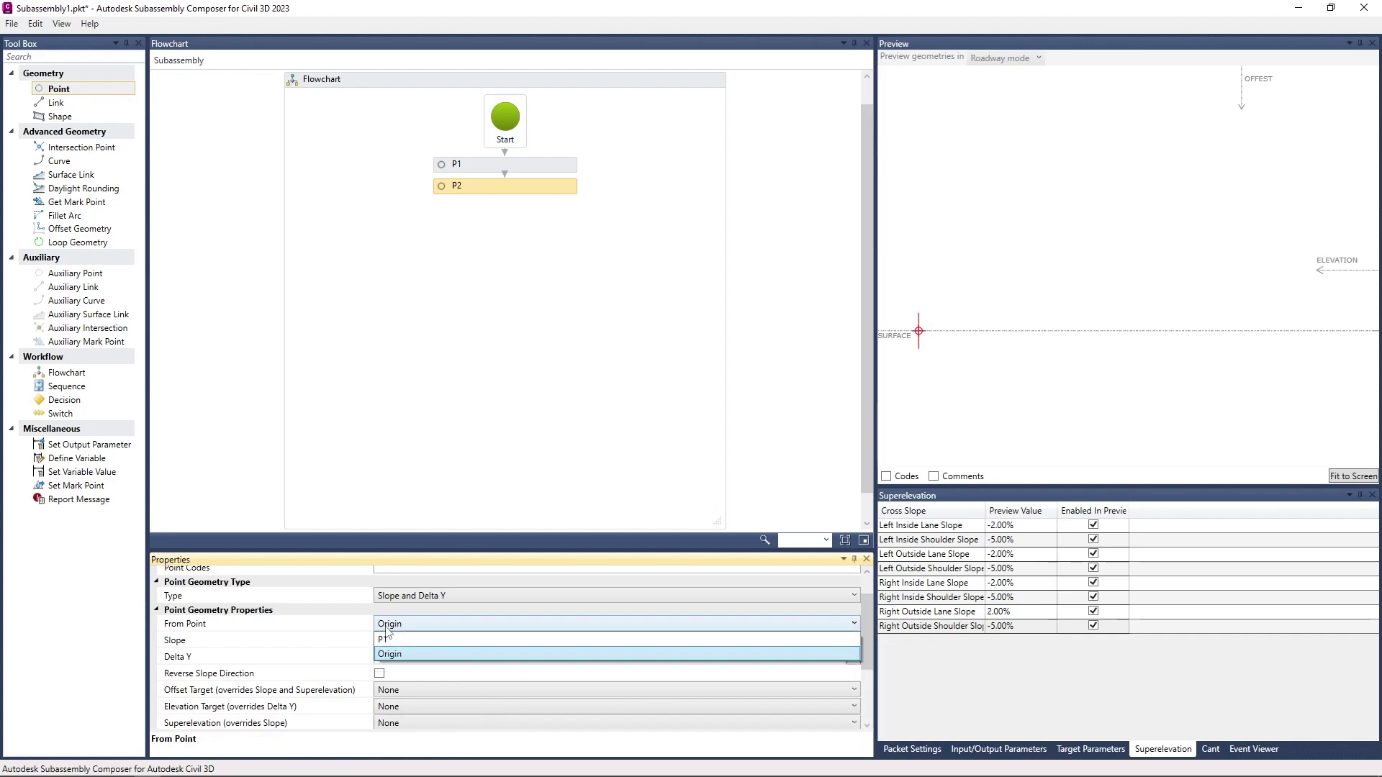
pyautogui.click(403, 653)
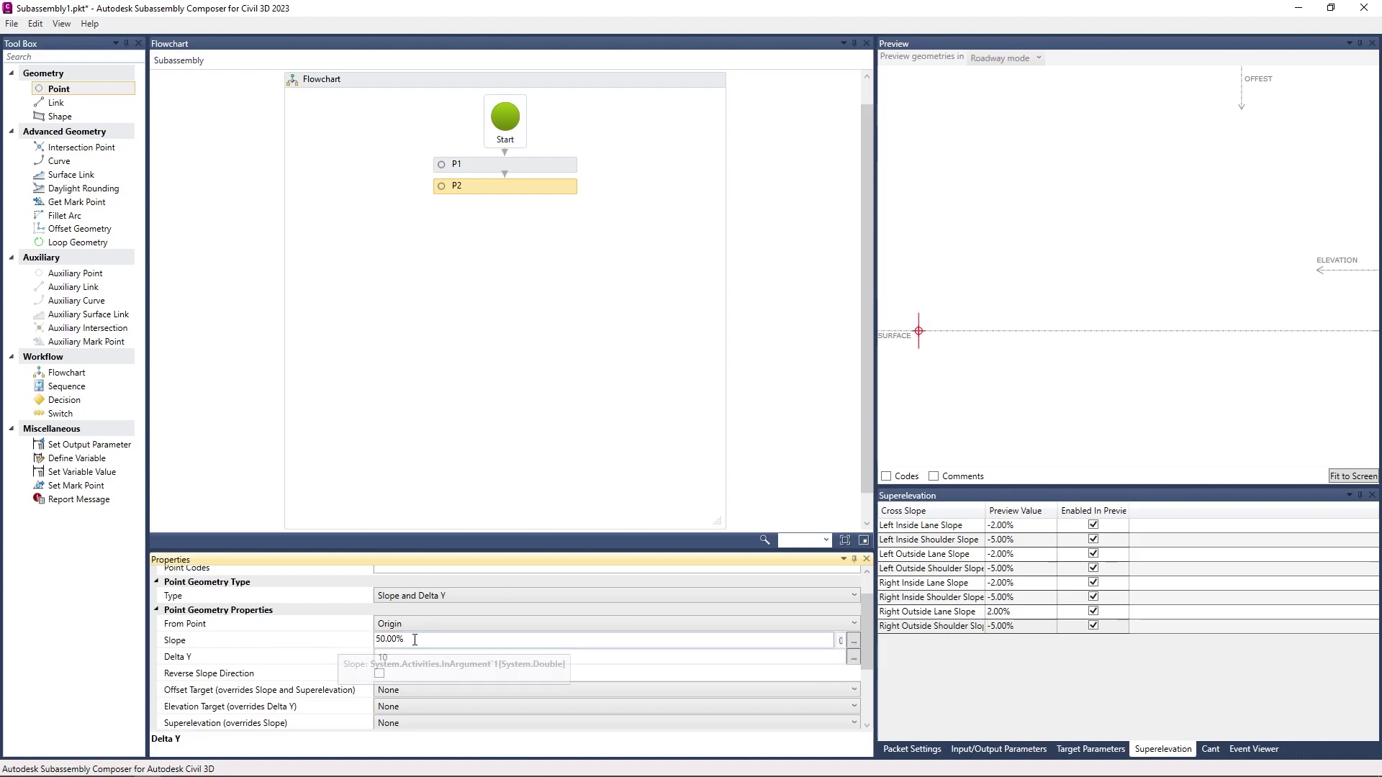
pyautogui.click(184, 644)
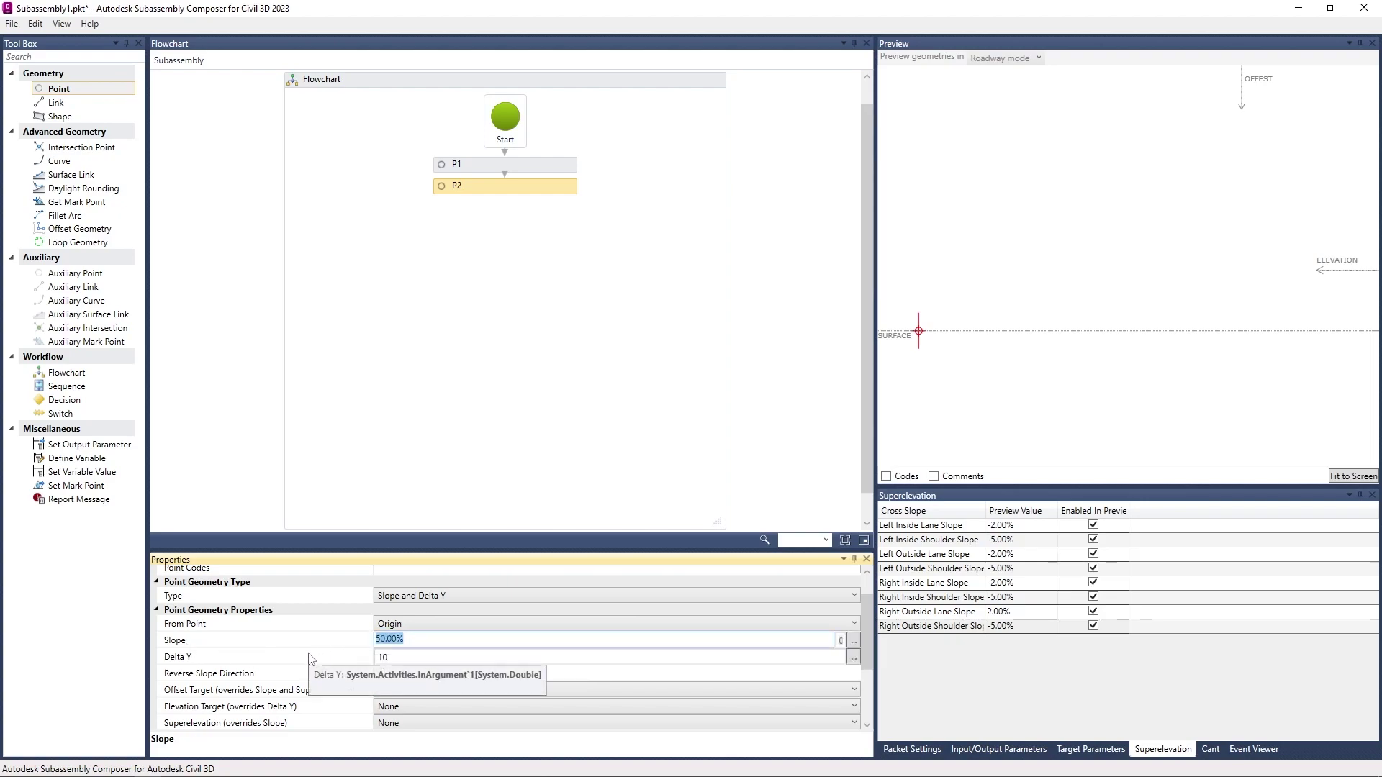
pyautogui.write('-2')
pyautogui.click(561, 413)
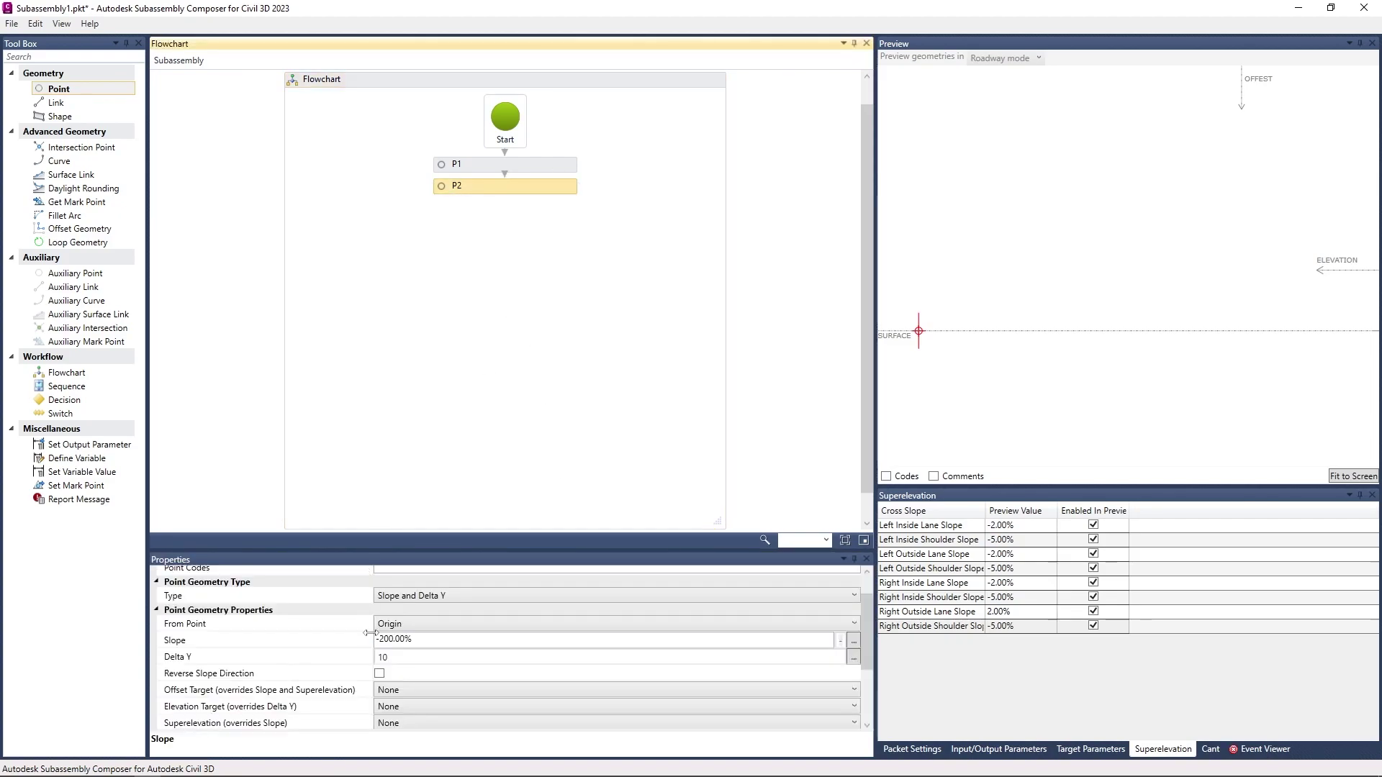
pyautogui.moveTo(384, 640); pyautogui.dragTo(393, 641)
pyautogui.press('BackSpace')
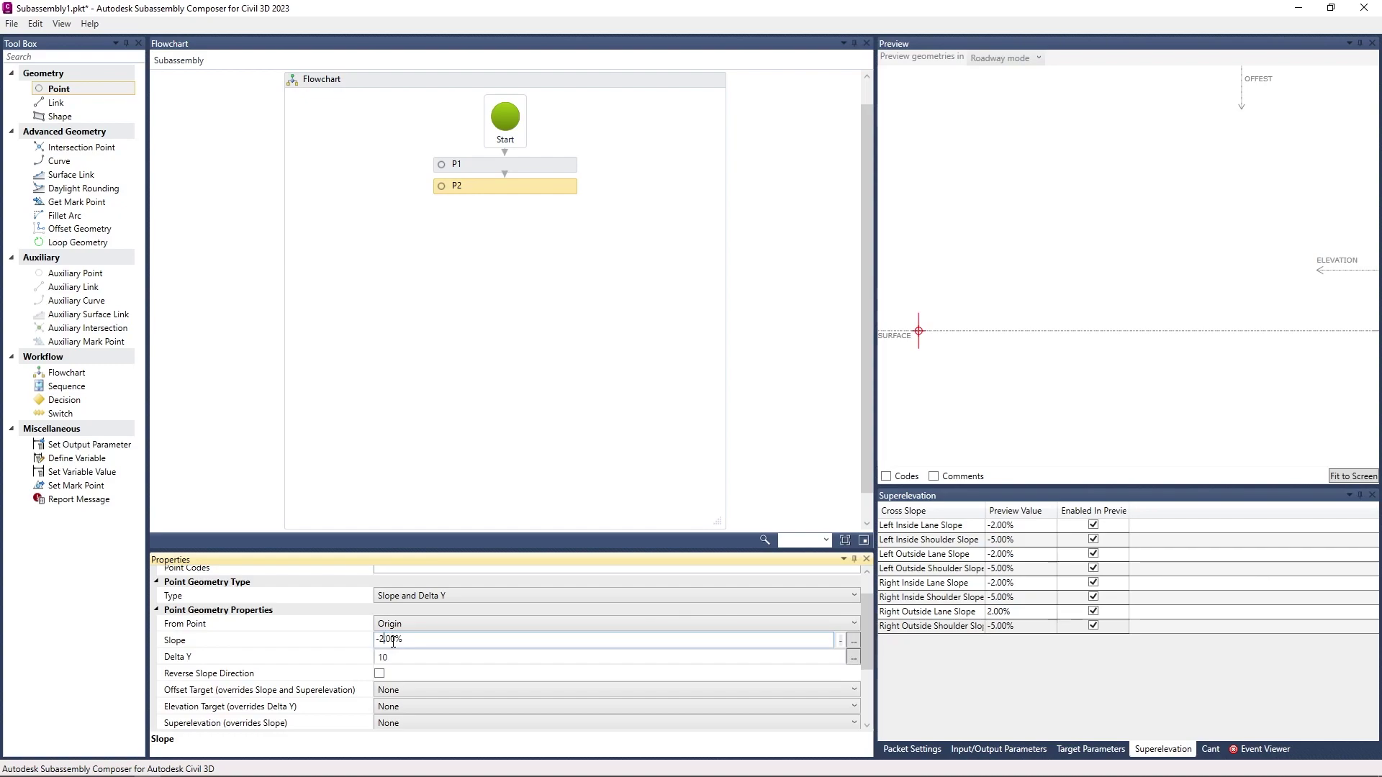
pyautogui.click(471, 409)
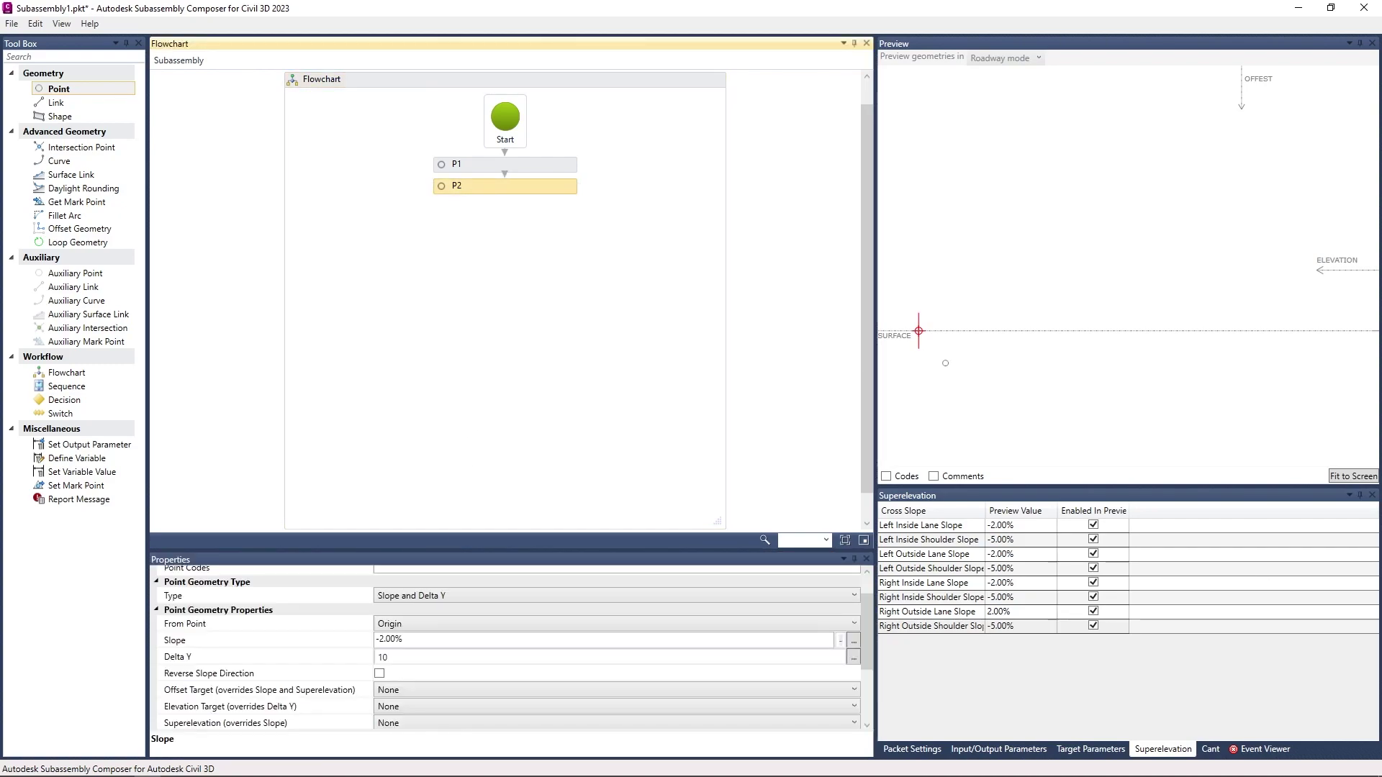
# Step: Set P2's Delta Y to 2
pyautogui.click(401, 657)
pyautogui.write('2')
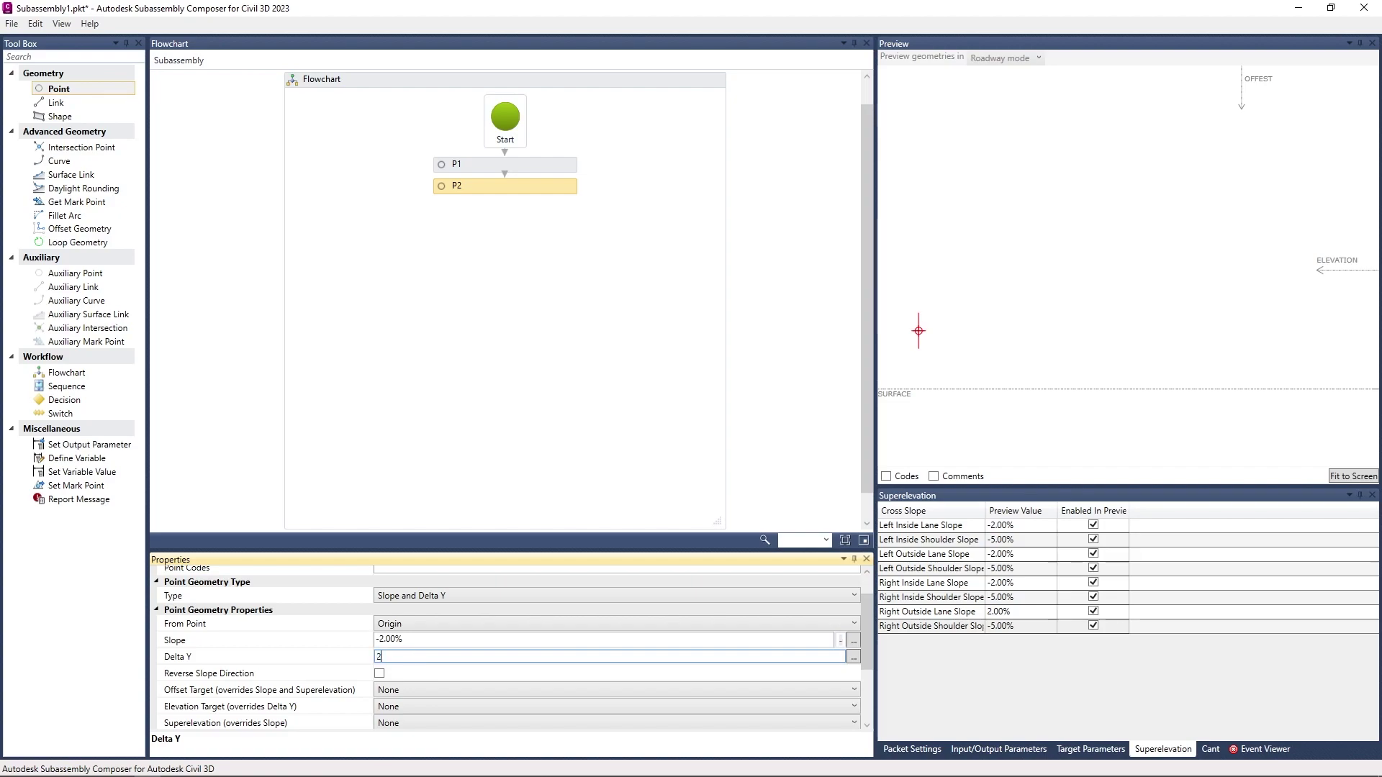
pyautogui.press('Return')
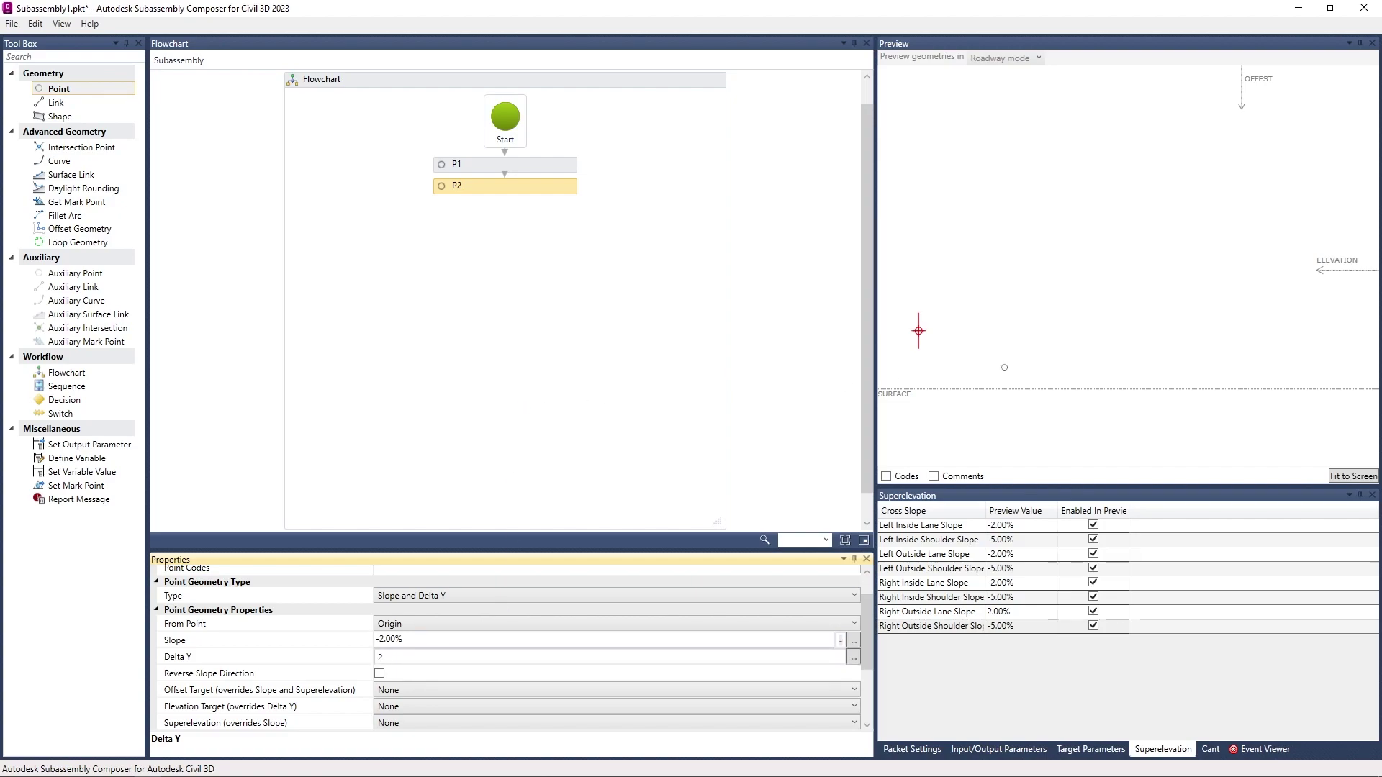
pyautogui.scroll(-3, 1004, 367)
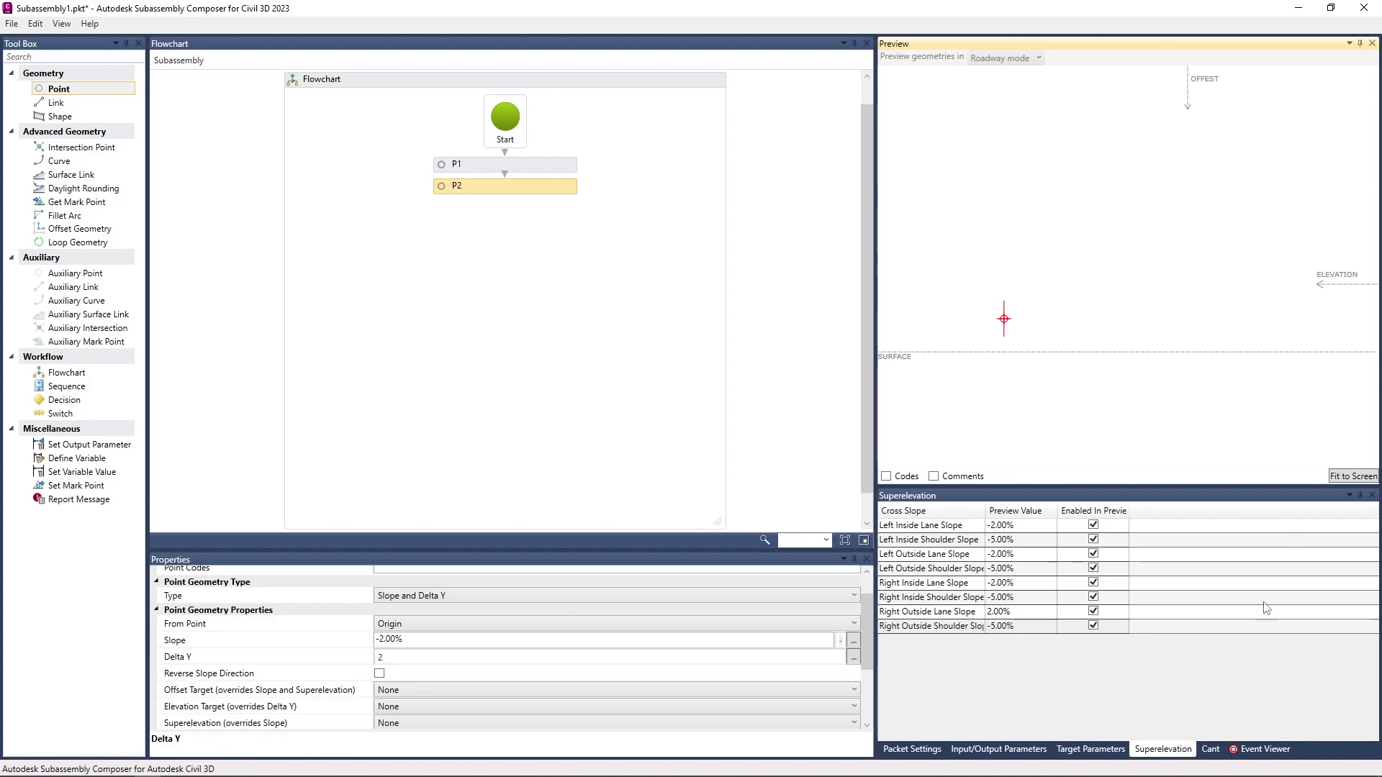
# Step: Read the Event Viewer error, make P2's slope a positive 2.00%, and fit the preview
pyautogui.click(1264, 748)
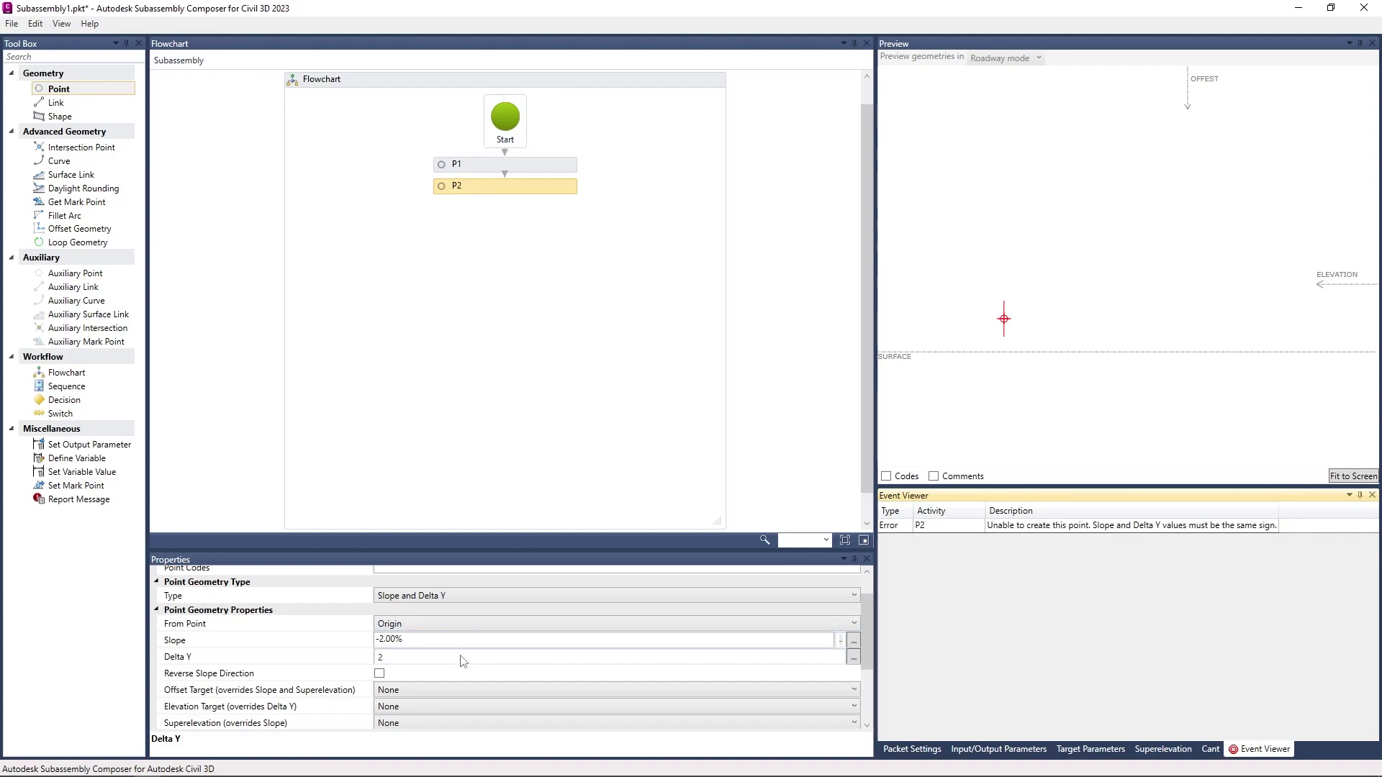
pyautogui.click(383, 639)
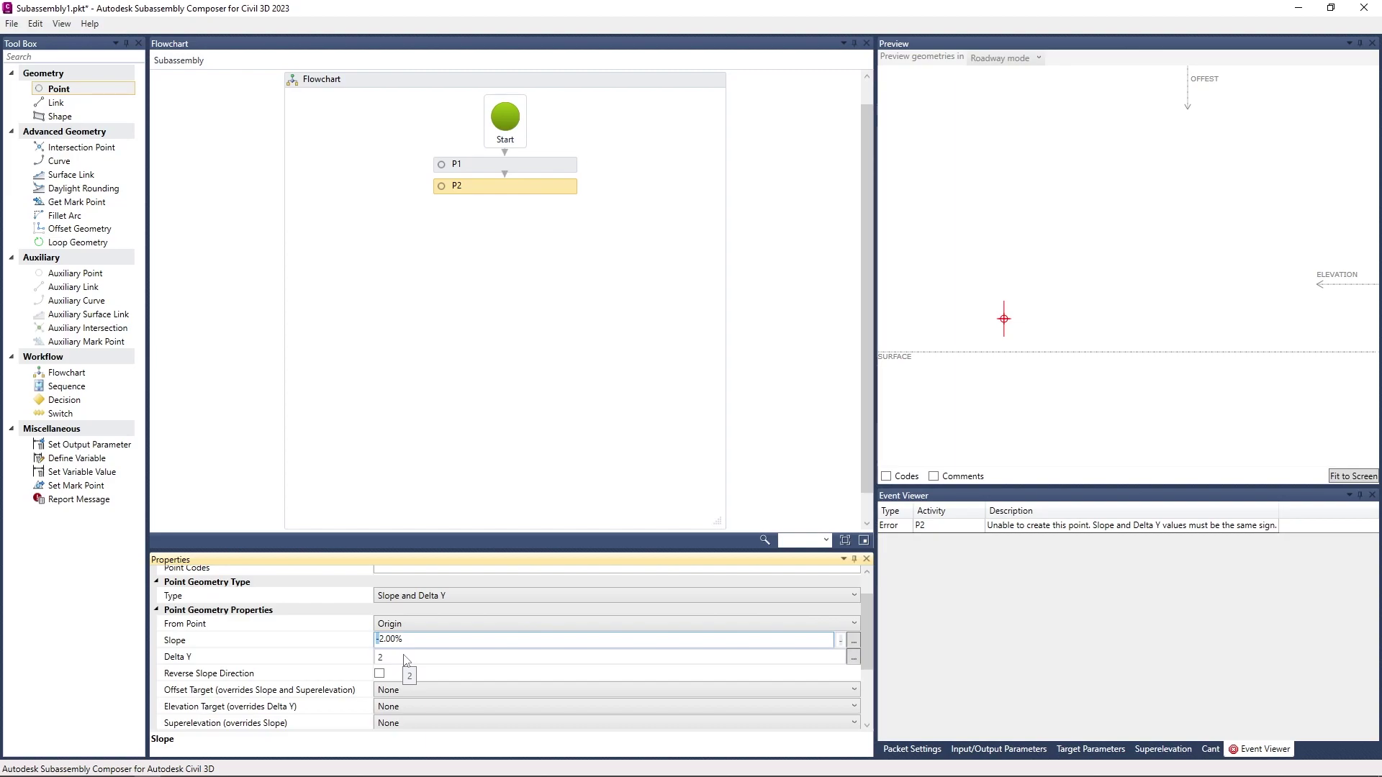
pyautogui.press('Delete')
pyautogui.click(554, 486)
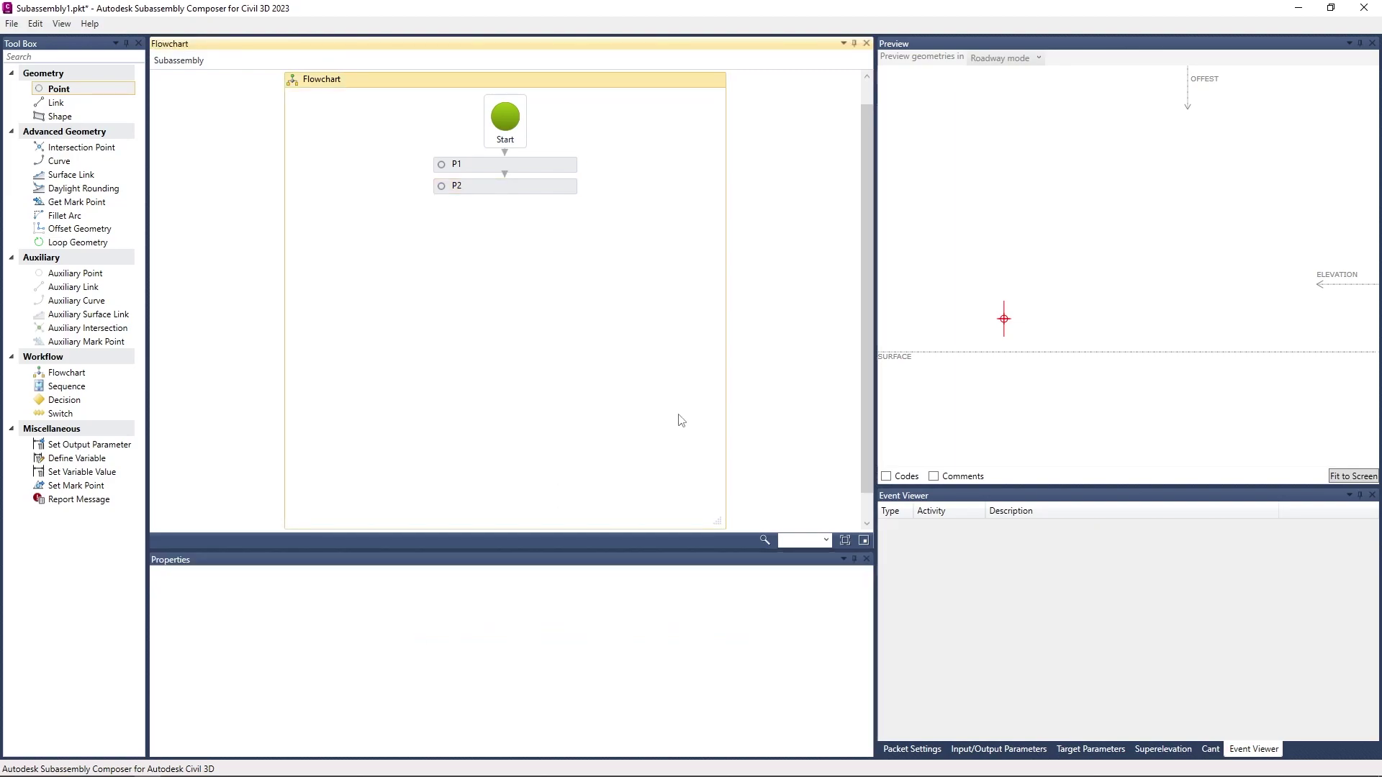
pyautogui.click(1335, 476)
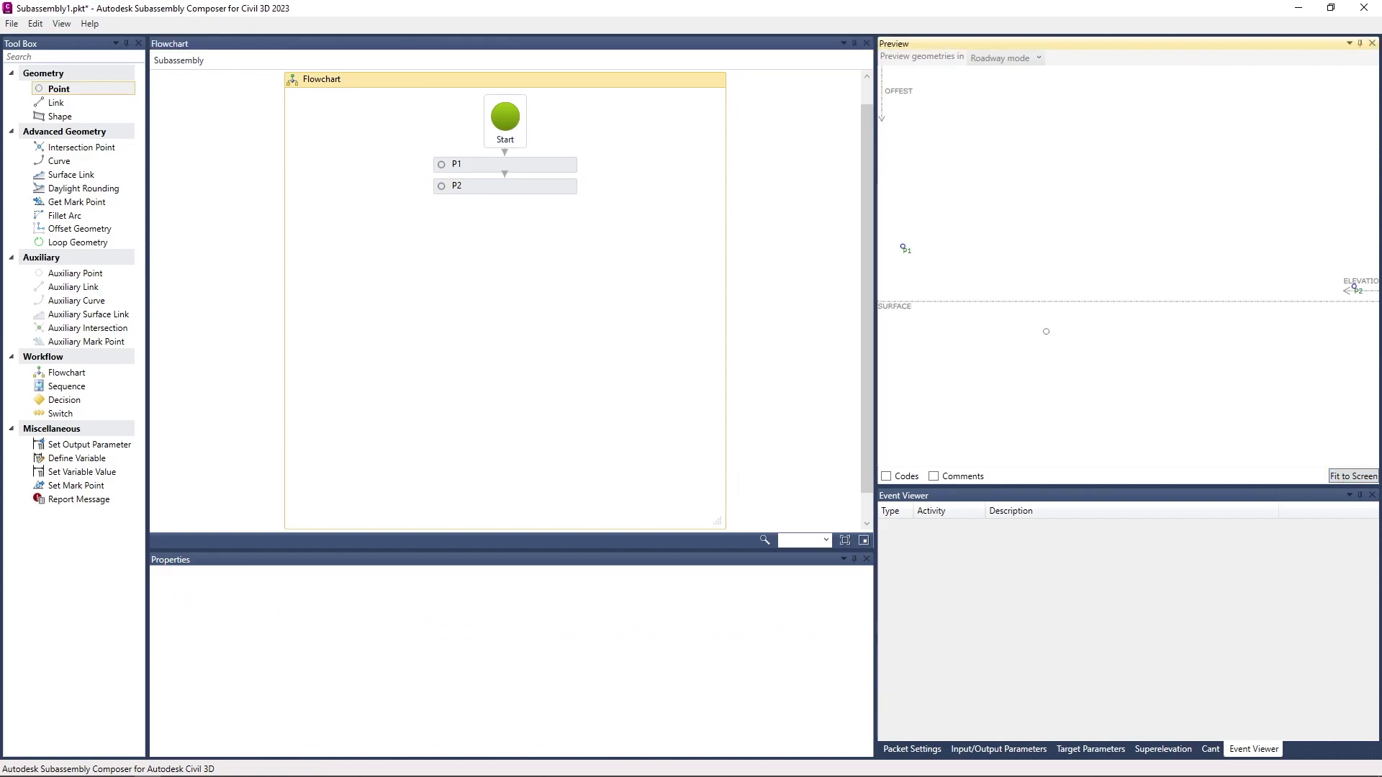
pyautogui.moveTo(911, 299)
pyautogui.mouseDown(button='middle')
pyautogui.moveTo(999, 321)
pyautogui.moveTo(939, 313)
pyautogui.mouseUp(button='middle')
# Step: Set P2's Delta Y to 1
pyautogui.click(565, 186)
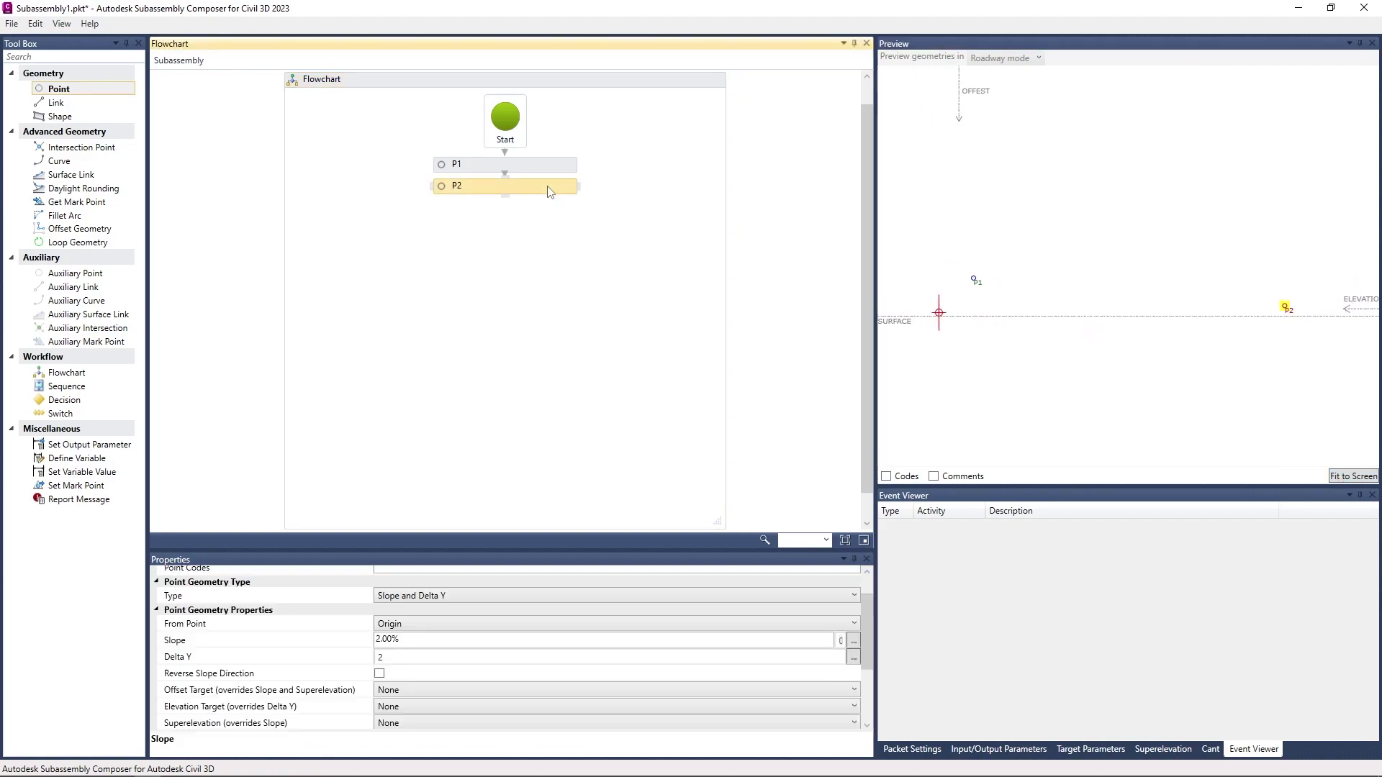
pyautogui.click(391, 657)
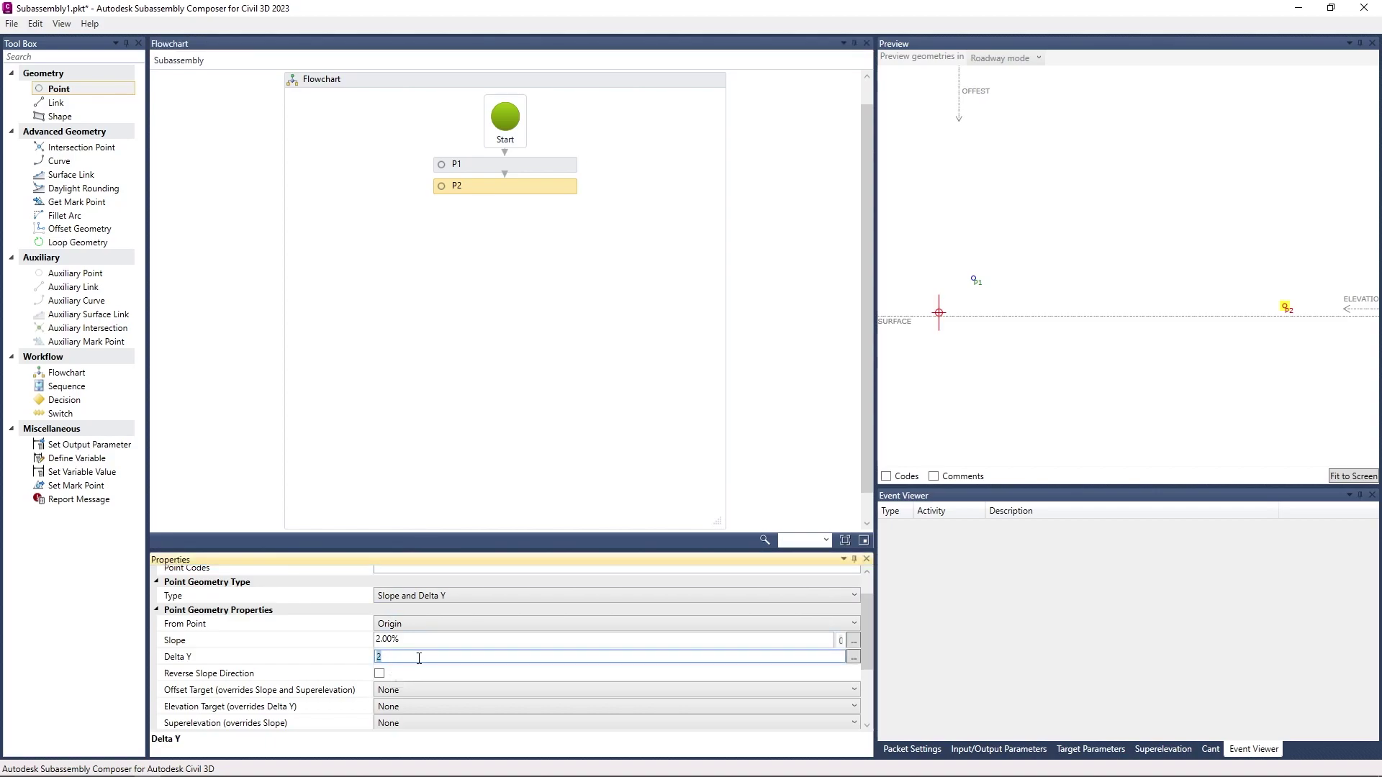
pyautogui.write('1')
pyautogui.press('Return')
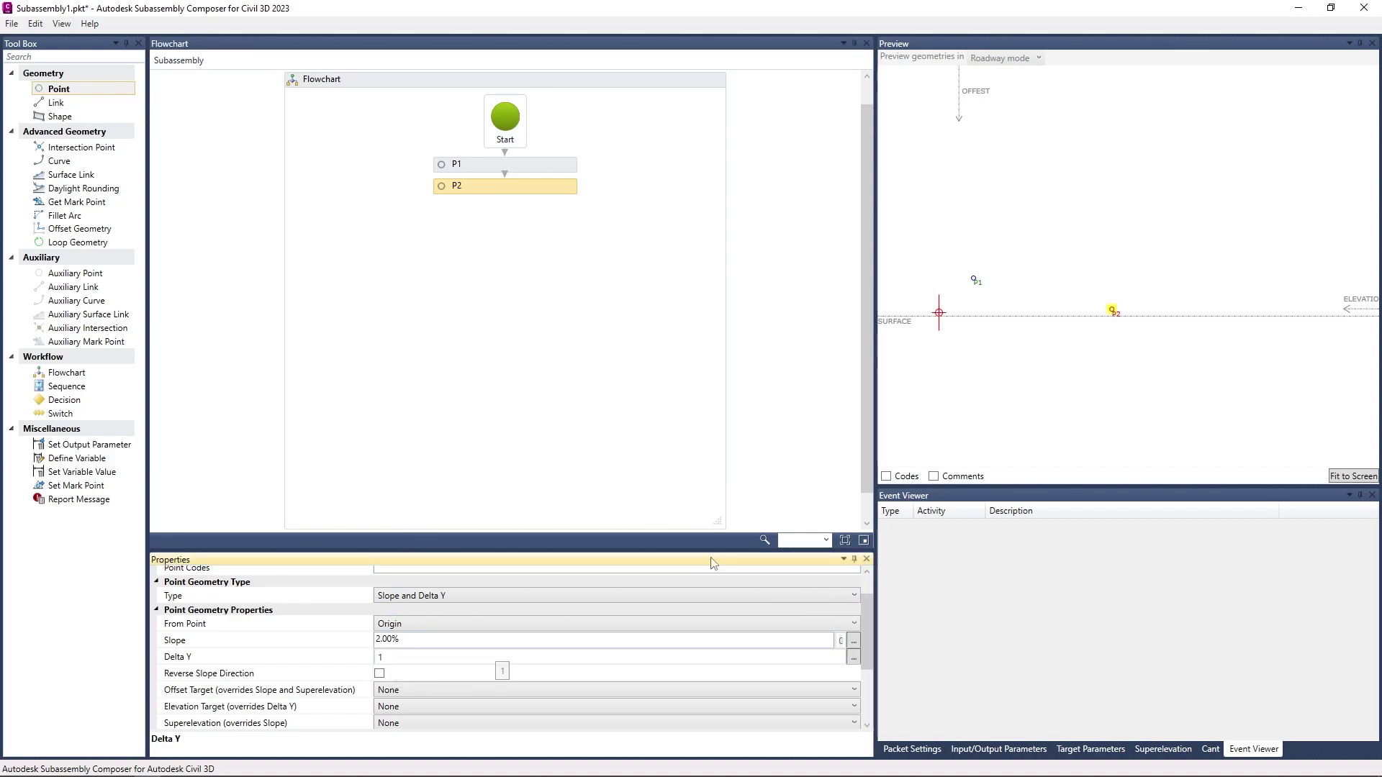
# Step: Move the SURFACE target lower and the OFFSET target right in the preview
pyautogui.scroll(1, 969, 247)
pyautogui.scroll(1, 1020, 305)
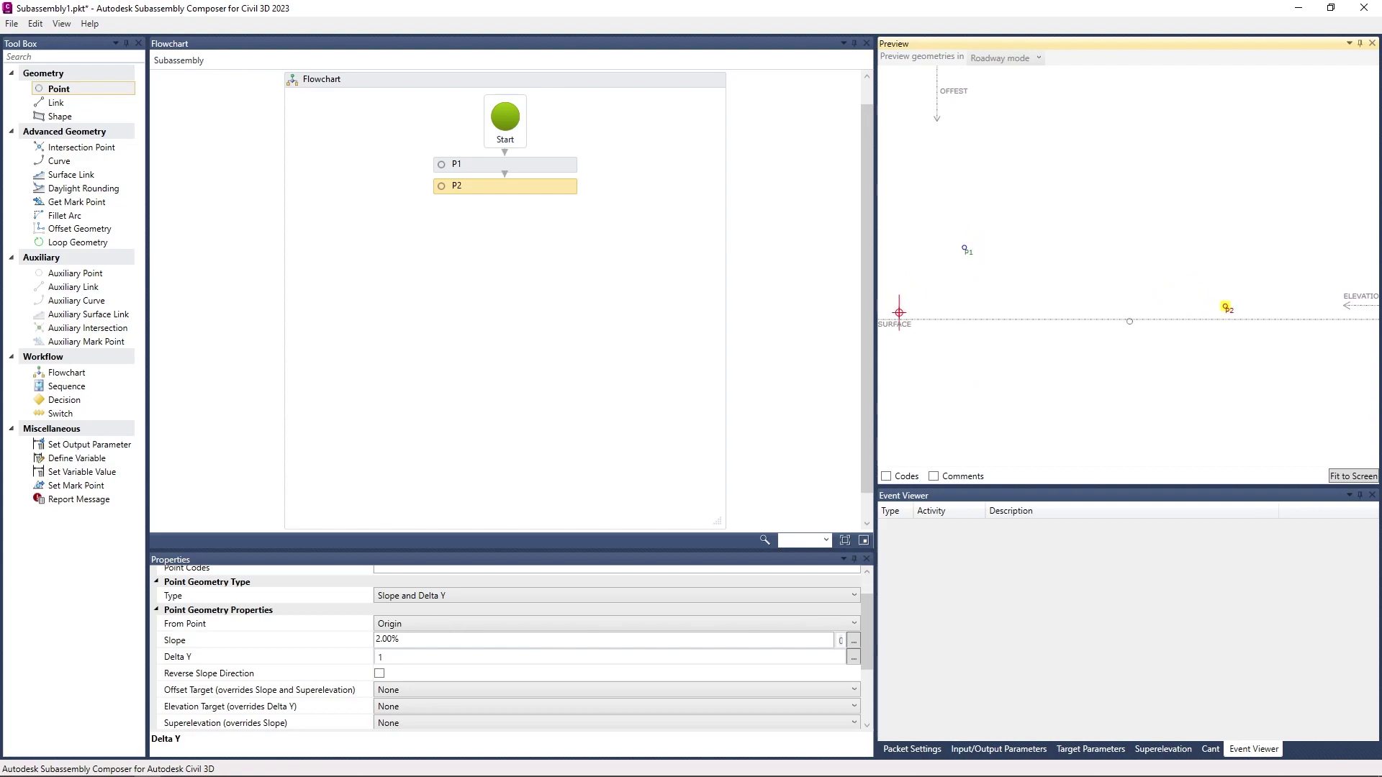
pyautogui.scroll(1, 1142, 307)
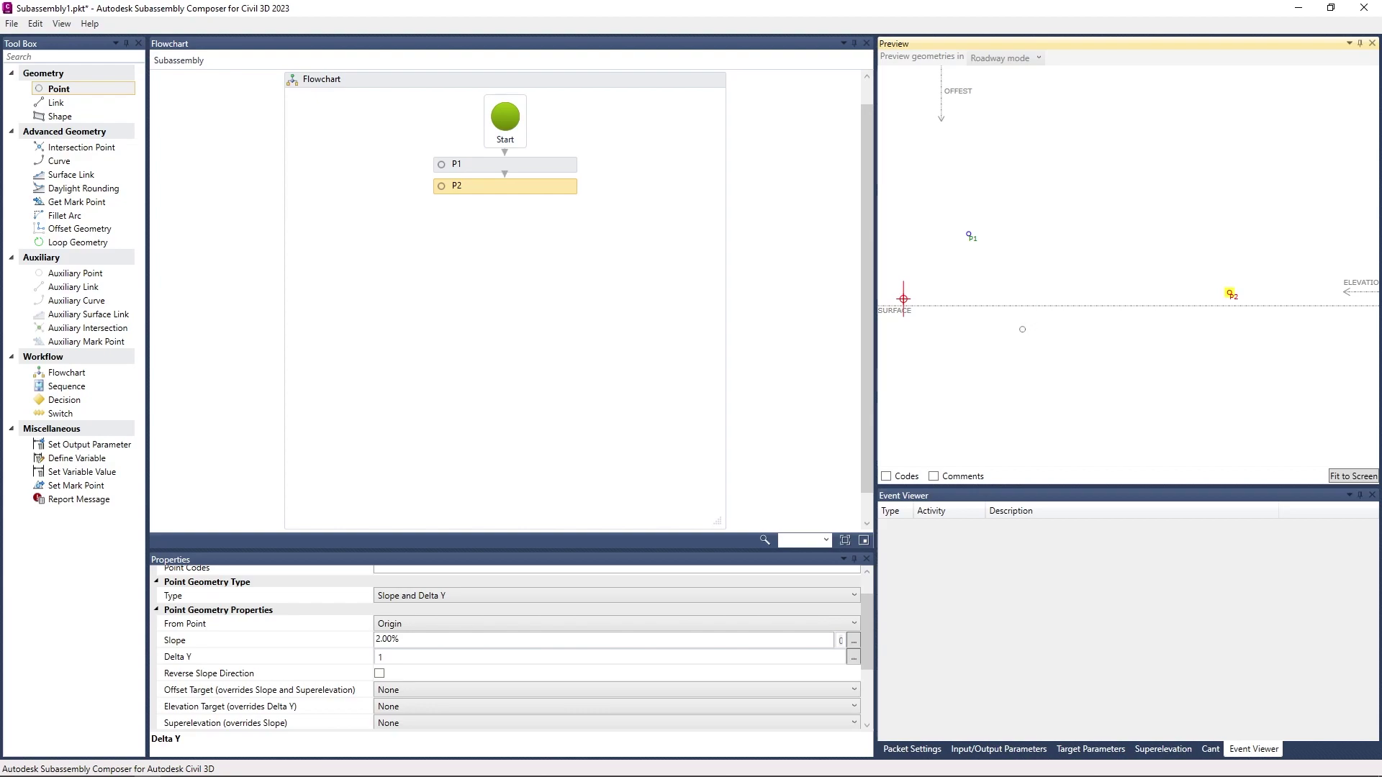
pyautogui.scroll(-1, 1022, 328)
pyautogui.scroll(-1, 1020, 322)
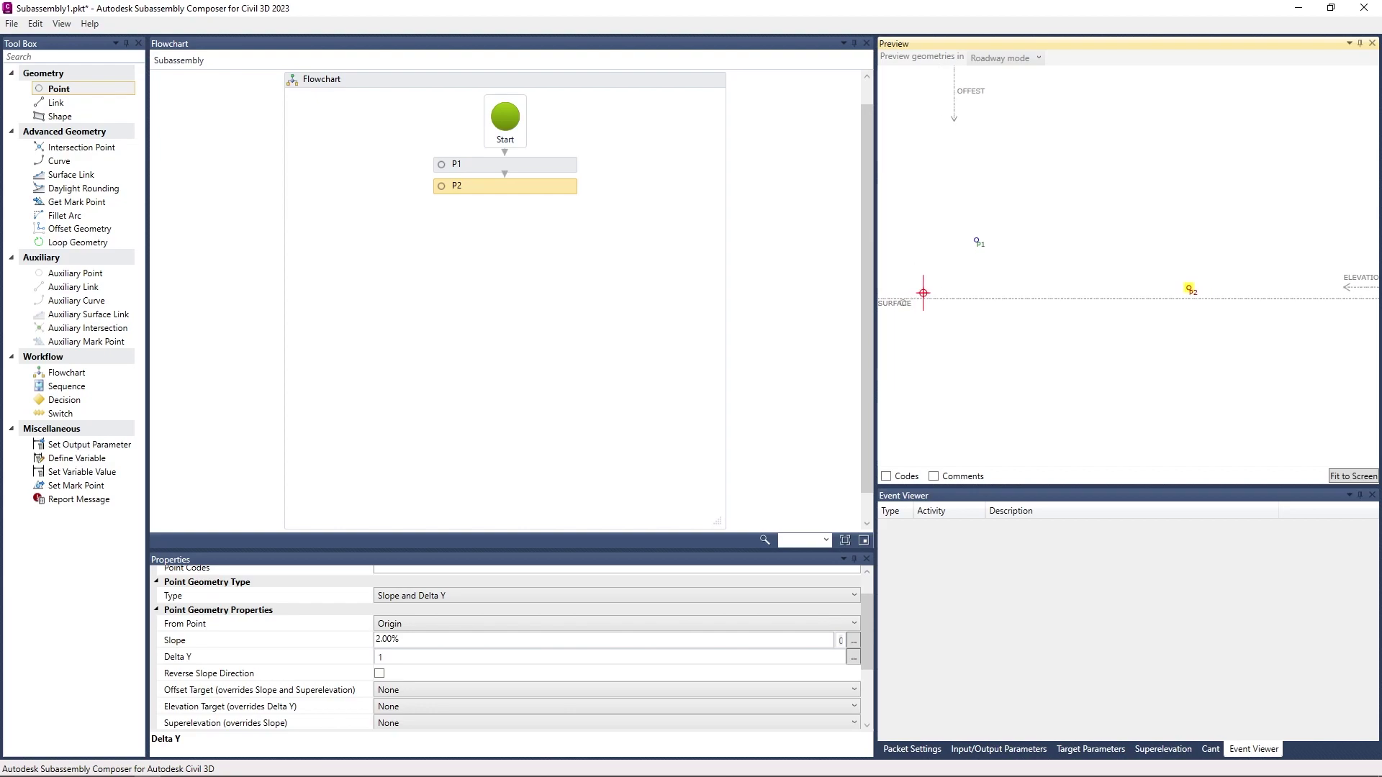
pyautogui.moveTo(903, 303); pyautogui.dragTo(902, 377)
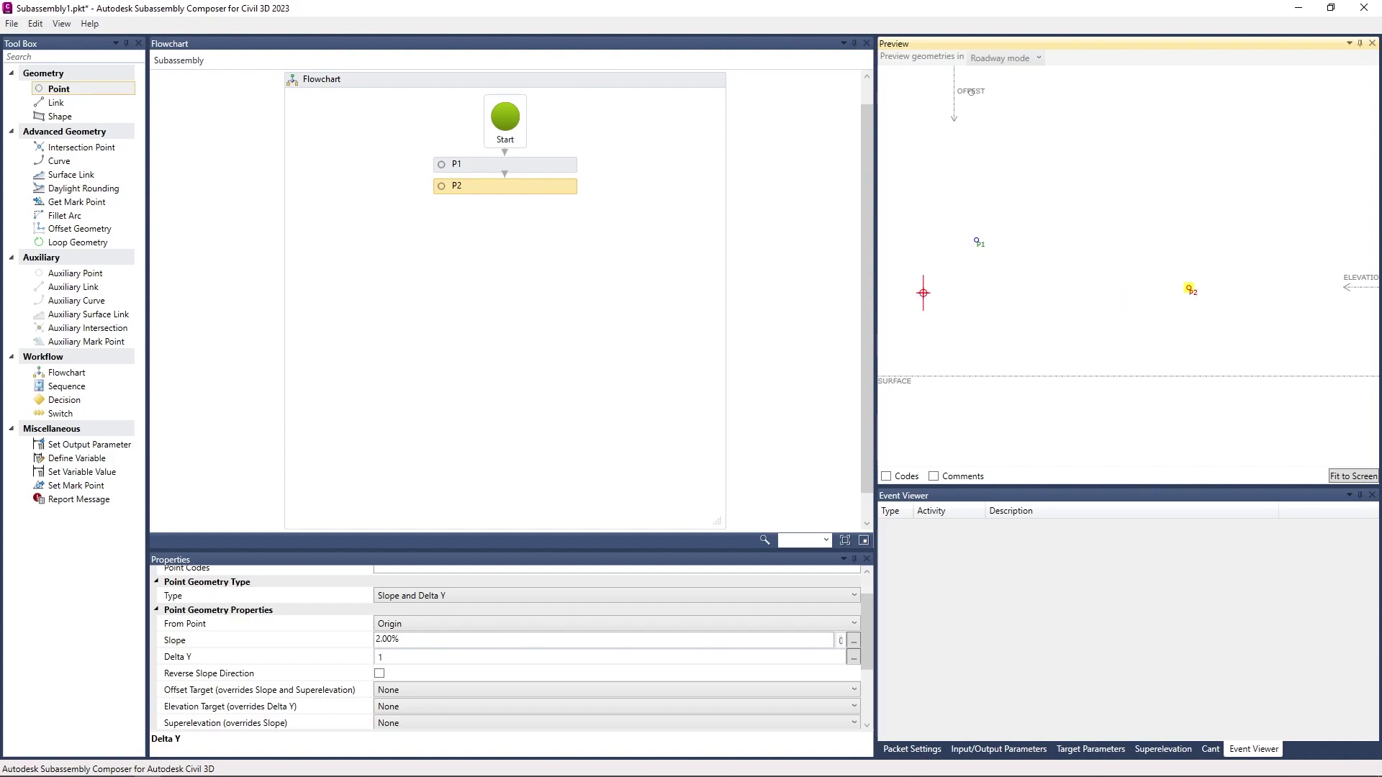
pyautogui.moveTo(971, 92); pyautogui.dragTo(1068, 92)
pyautogui.click(1090, 749)
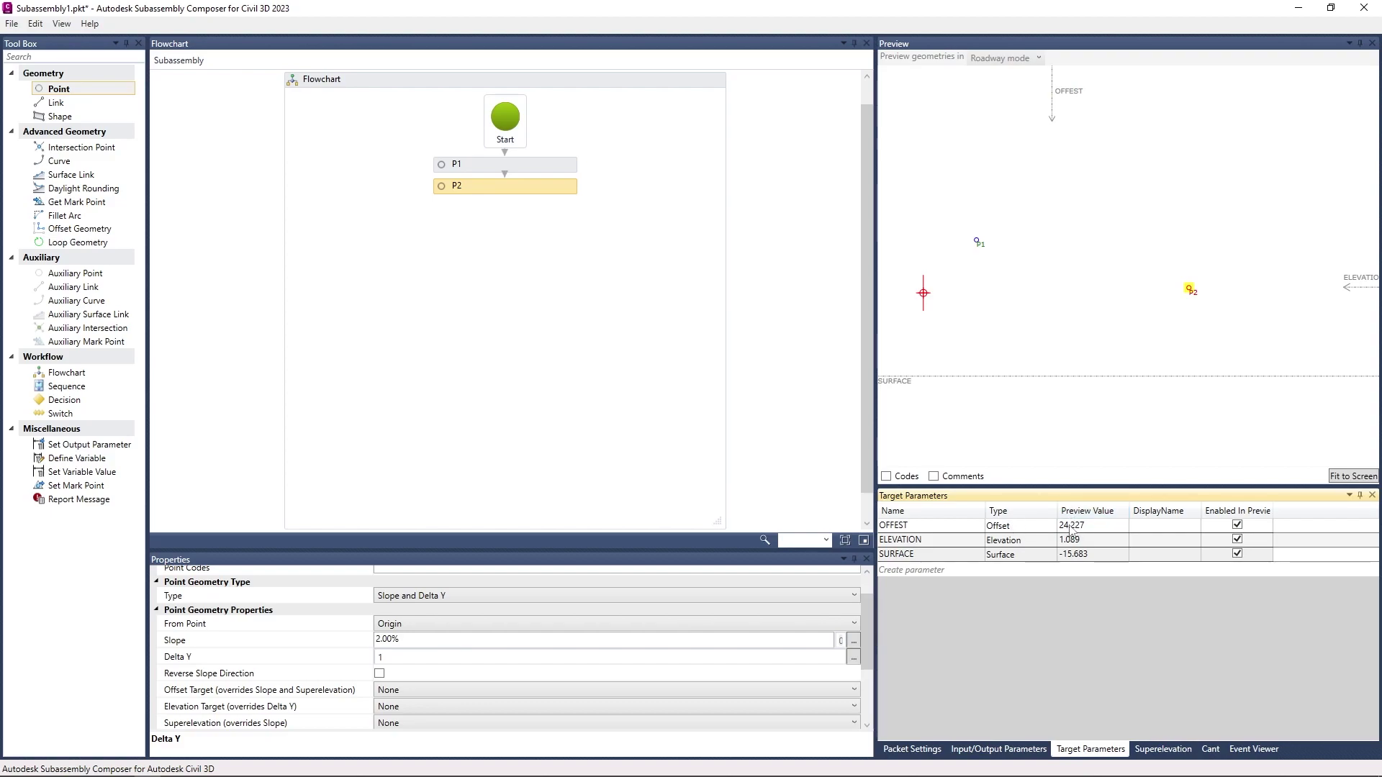
# Step: Try a 0% slope on P2, checking the Event Viewer error and trimming extra zeros
pyautogui.doubleClick(413, 647)
pyautogui.write('0')
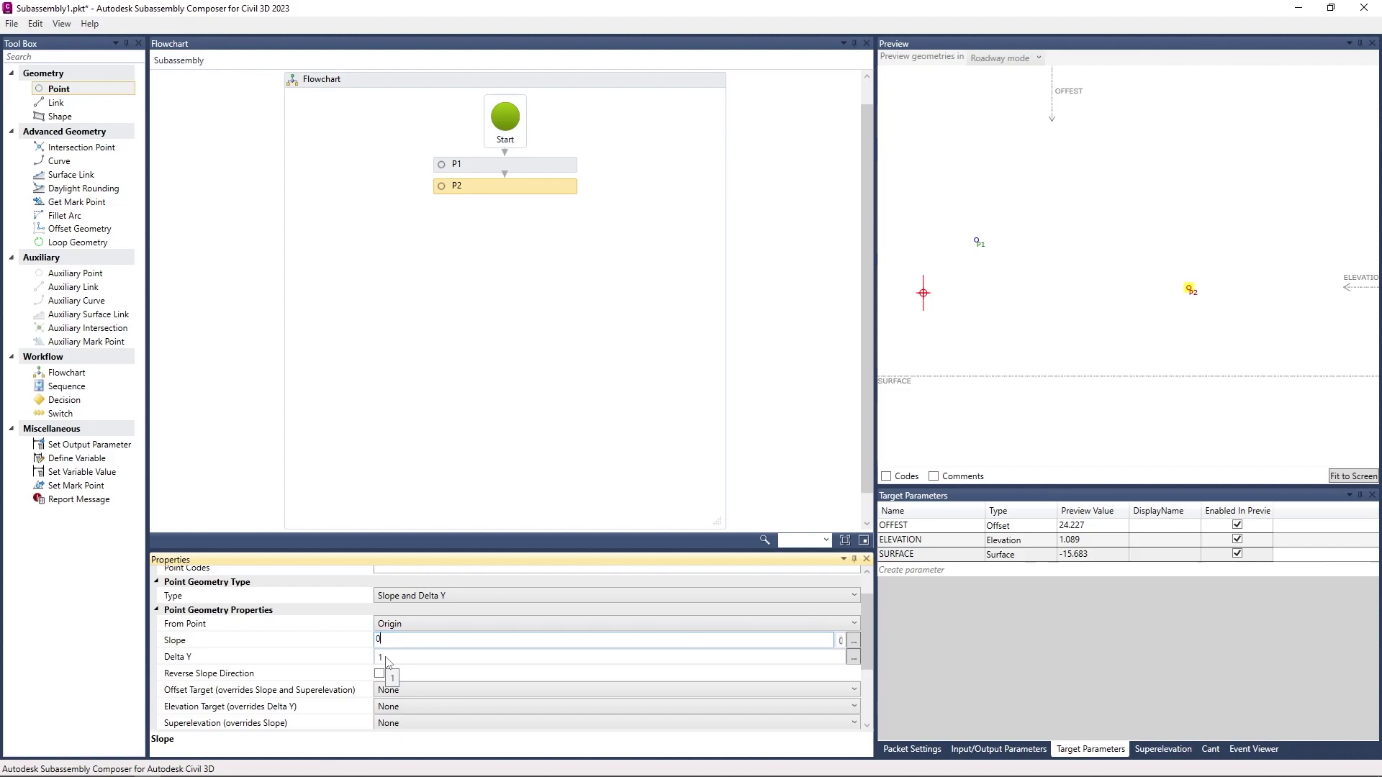
pyautogui.click(621, 407)
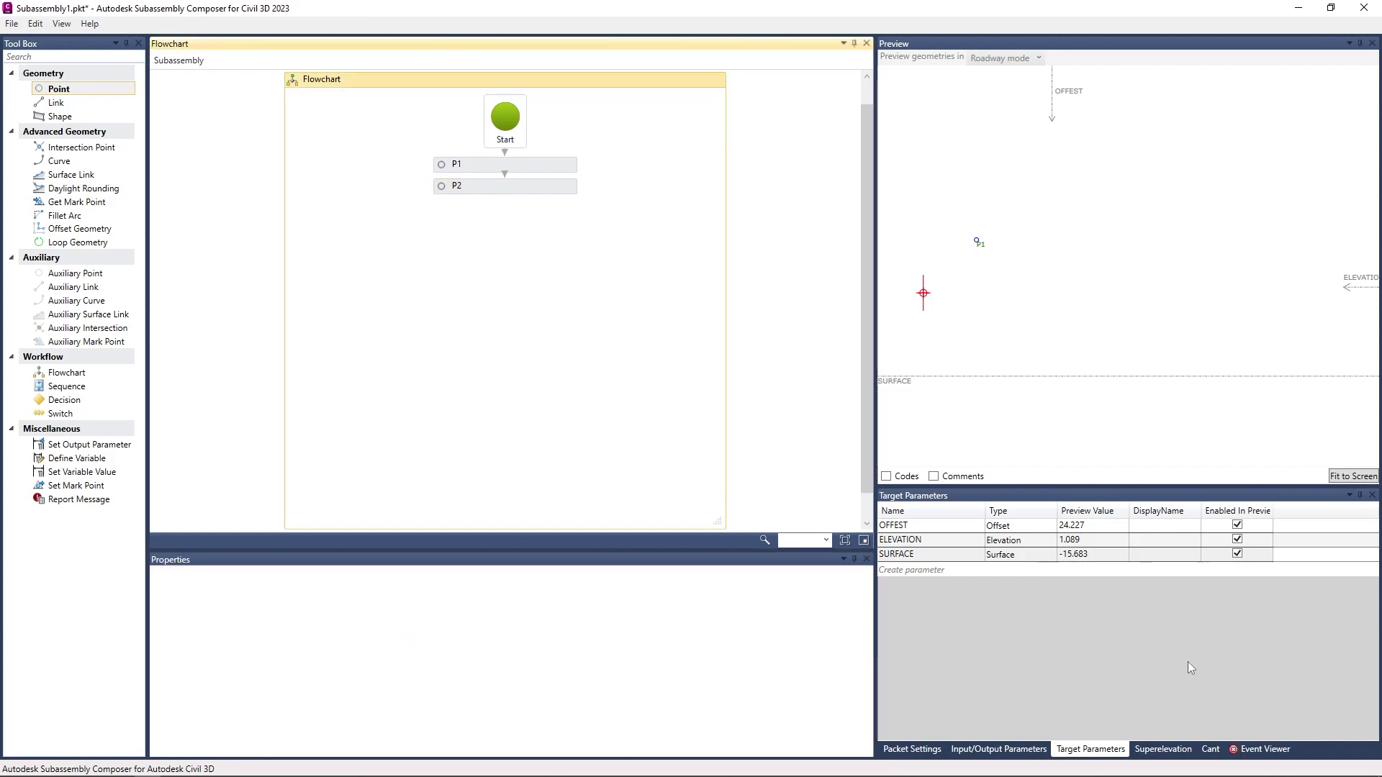
pyautogui.click(1264, 749)
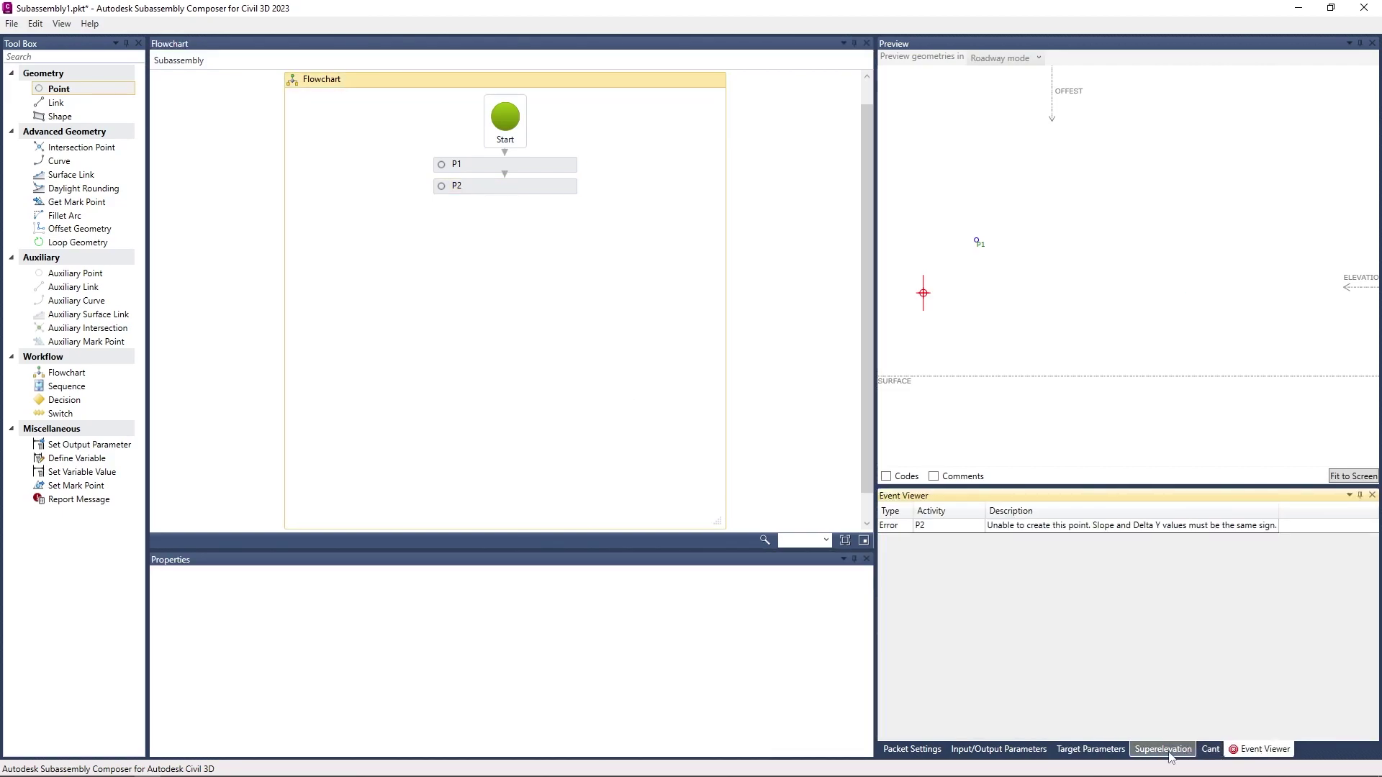
pyautogui.click(1090, 749)
pyautogui.click(541, 192)
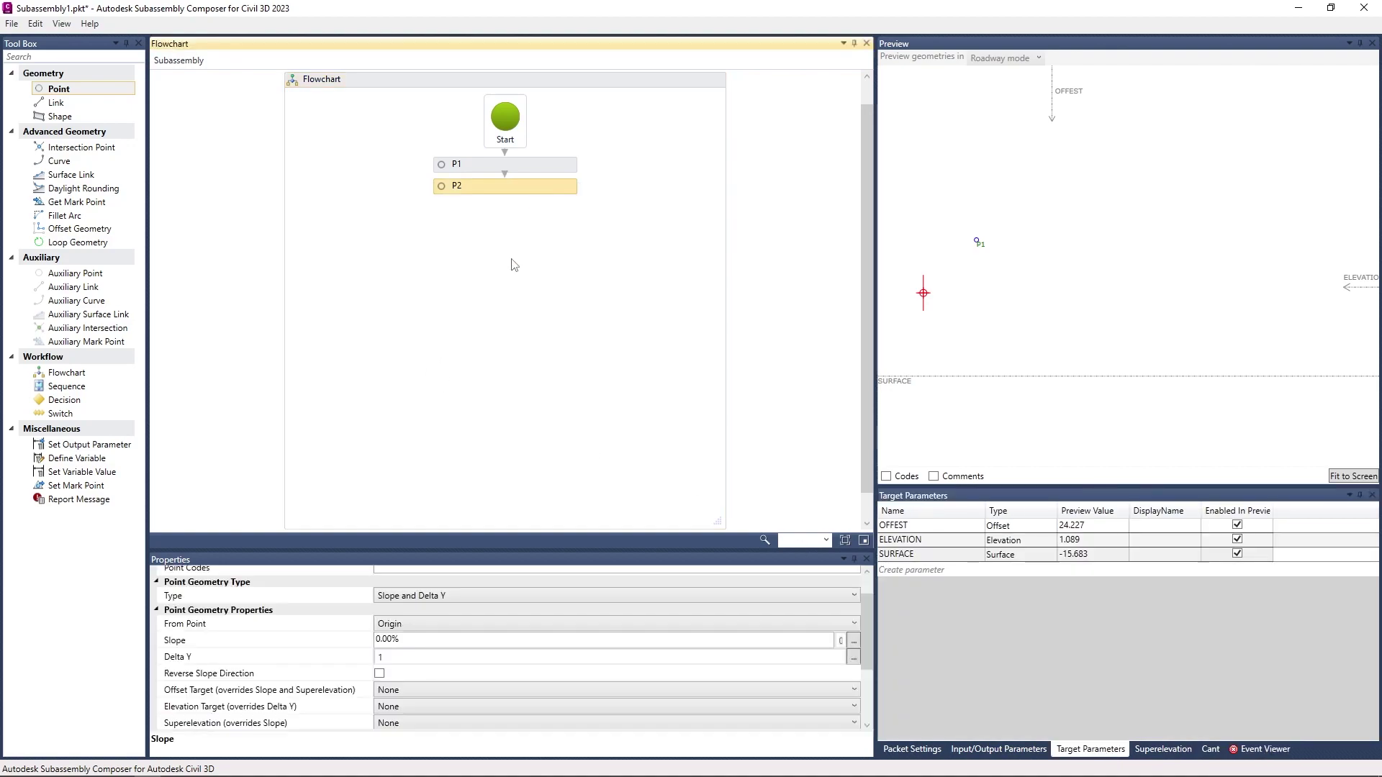
pyautogui.click(403, 639)
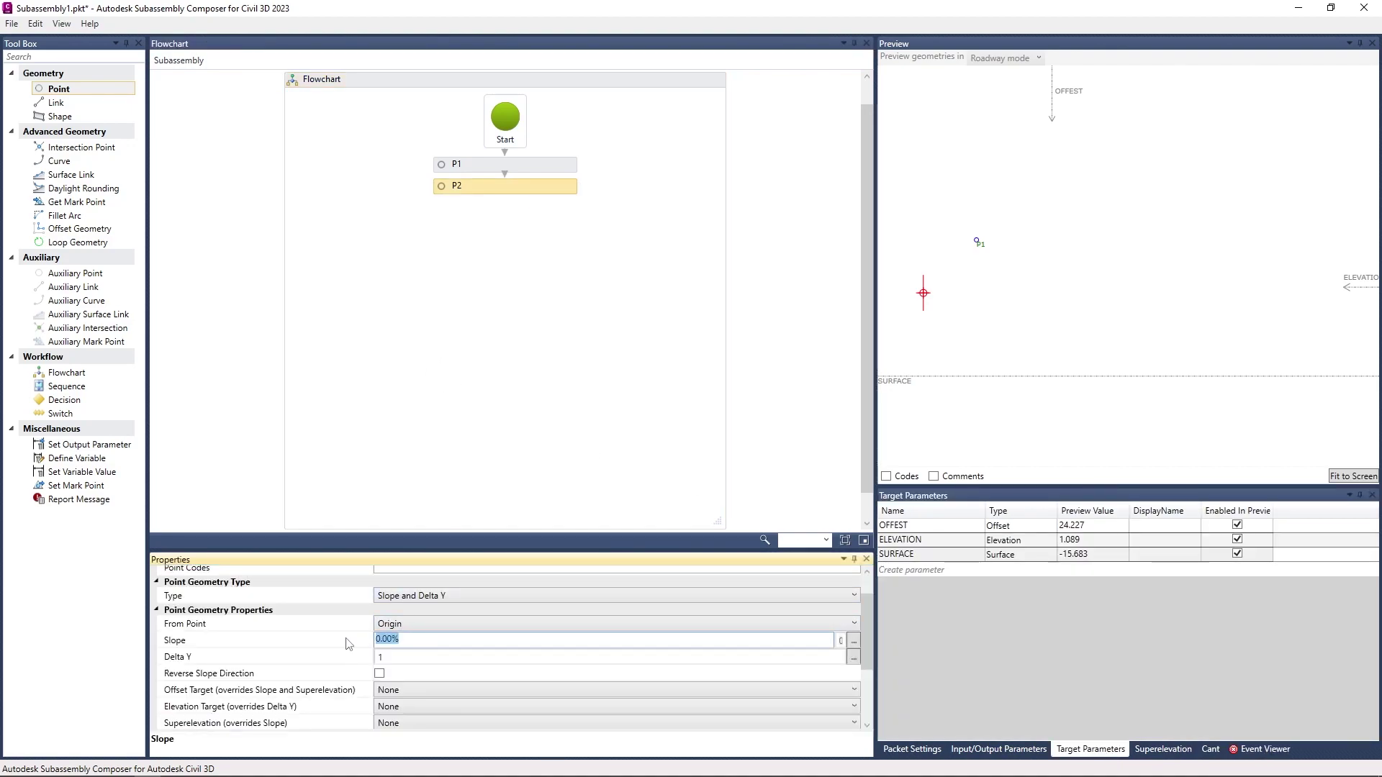
pyautogui.write('10')
pyautogui.click(597, 313)
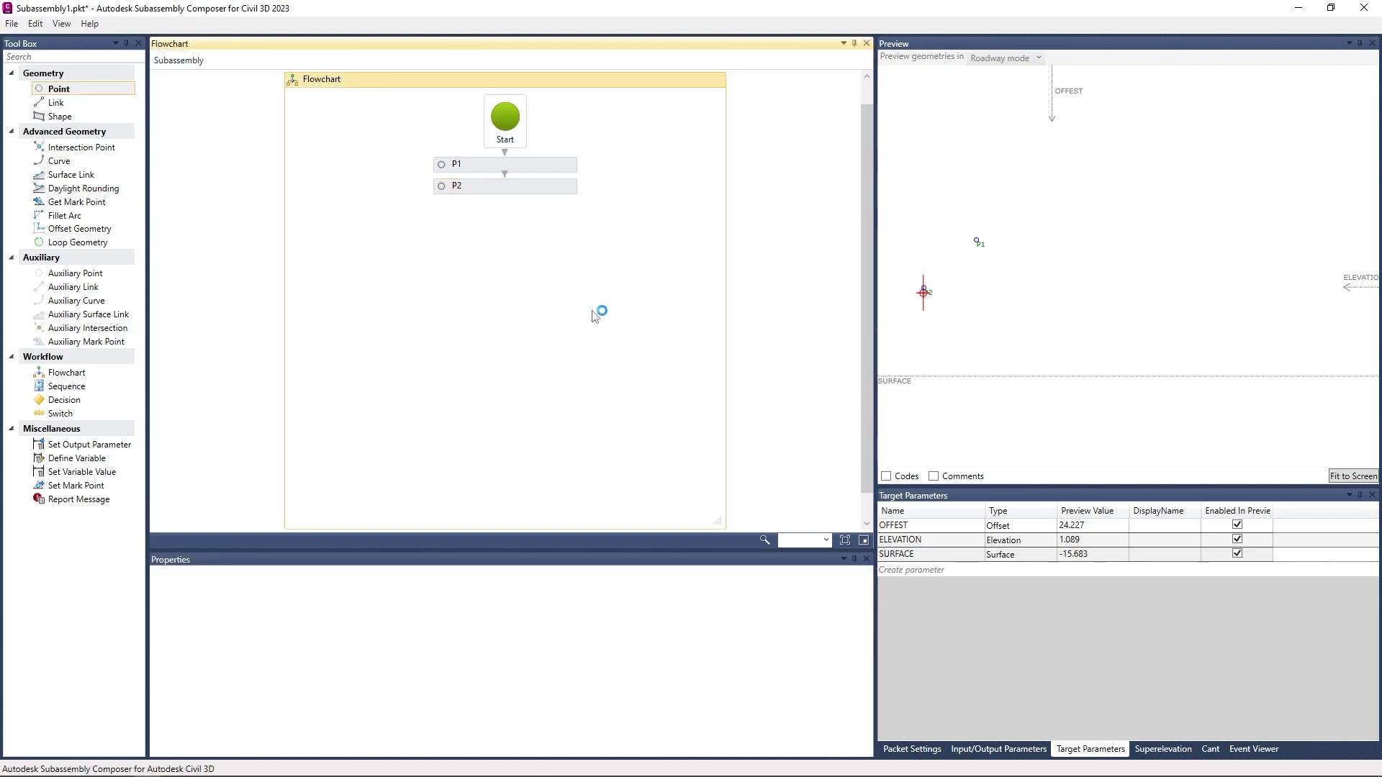
pyautogui.click(568, 187)
pyautogui.scroll(5, 897, 293)
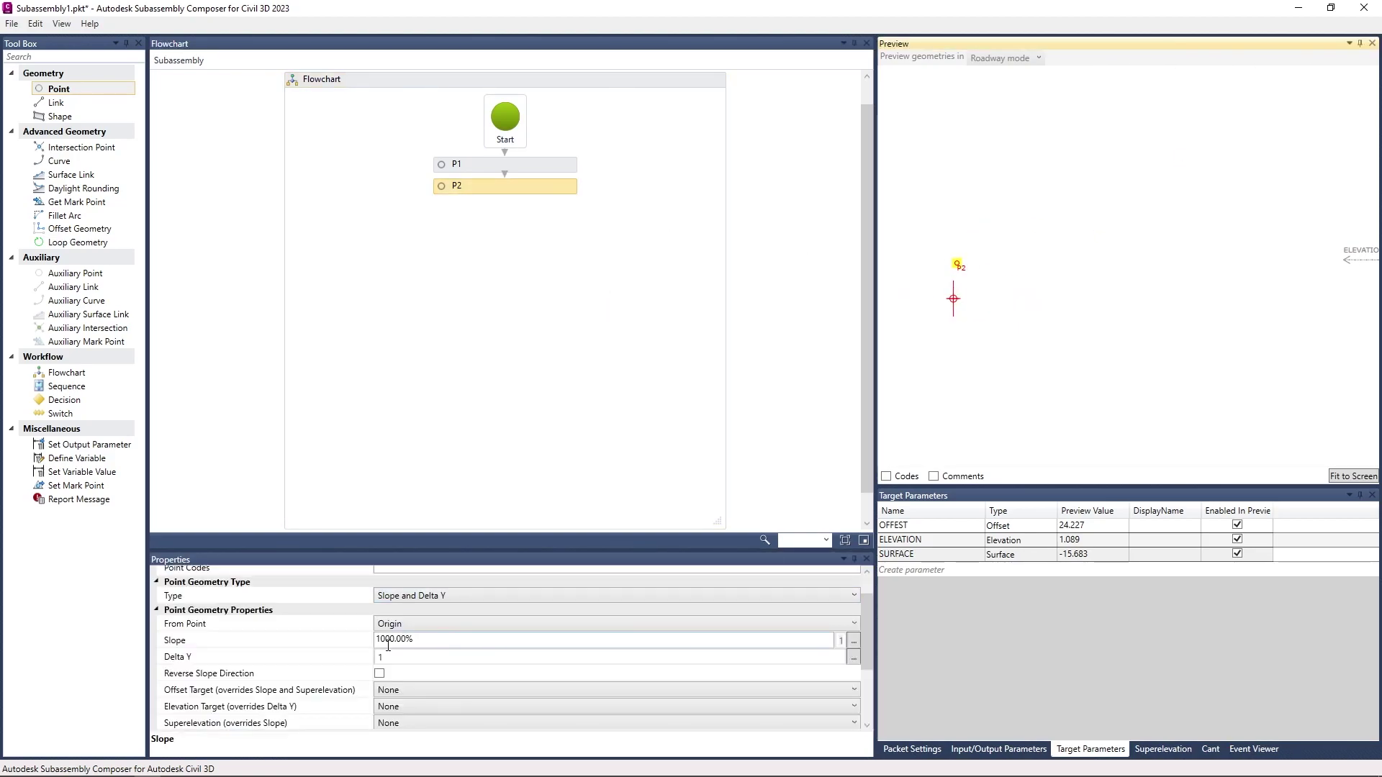
pyautogui.moveTo(390, 643); pyautogui.dragTo(381, 642)
pyautogui.press('BackSpace')
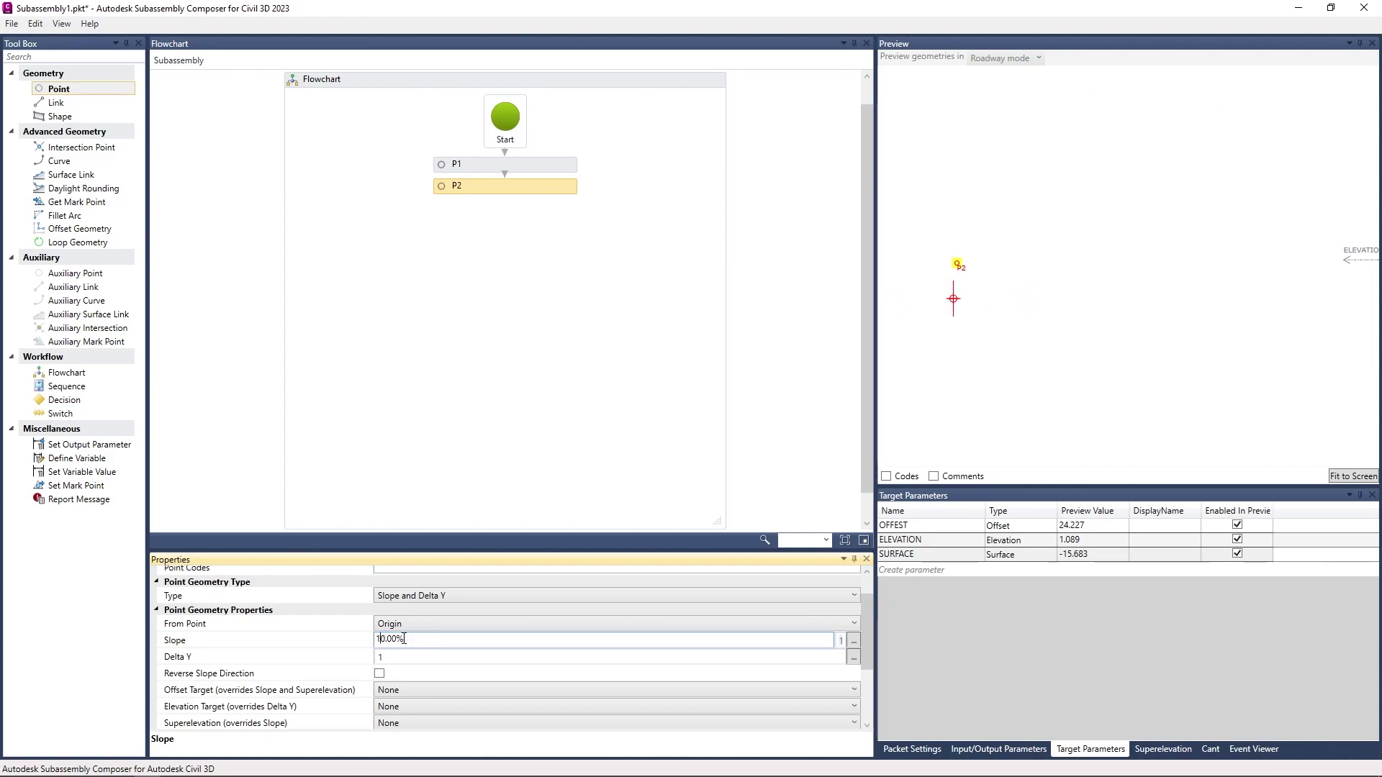
pyautogui.click(502, 484)
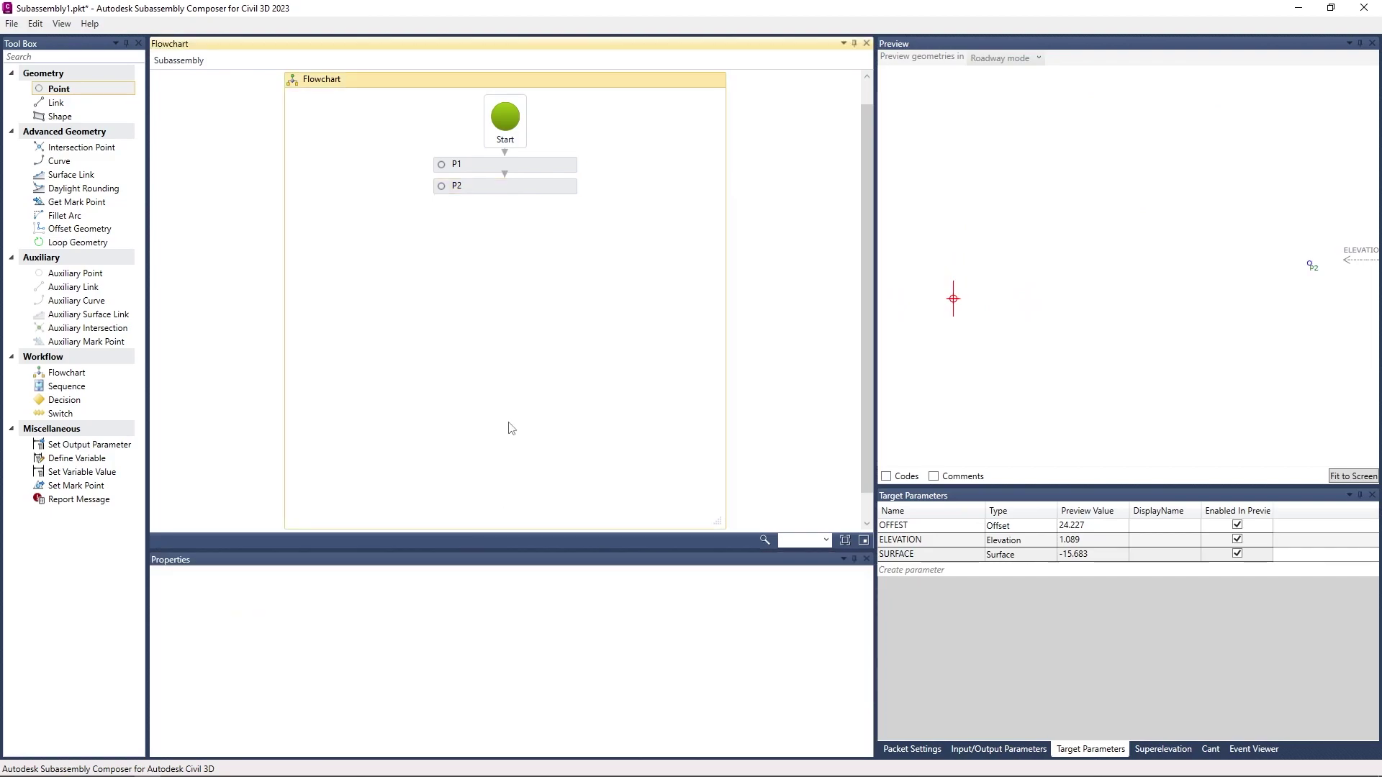
pyautogui.click(572, 187)
pyautogui.click(385, 638)
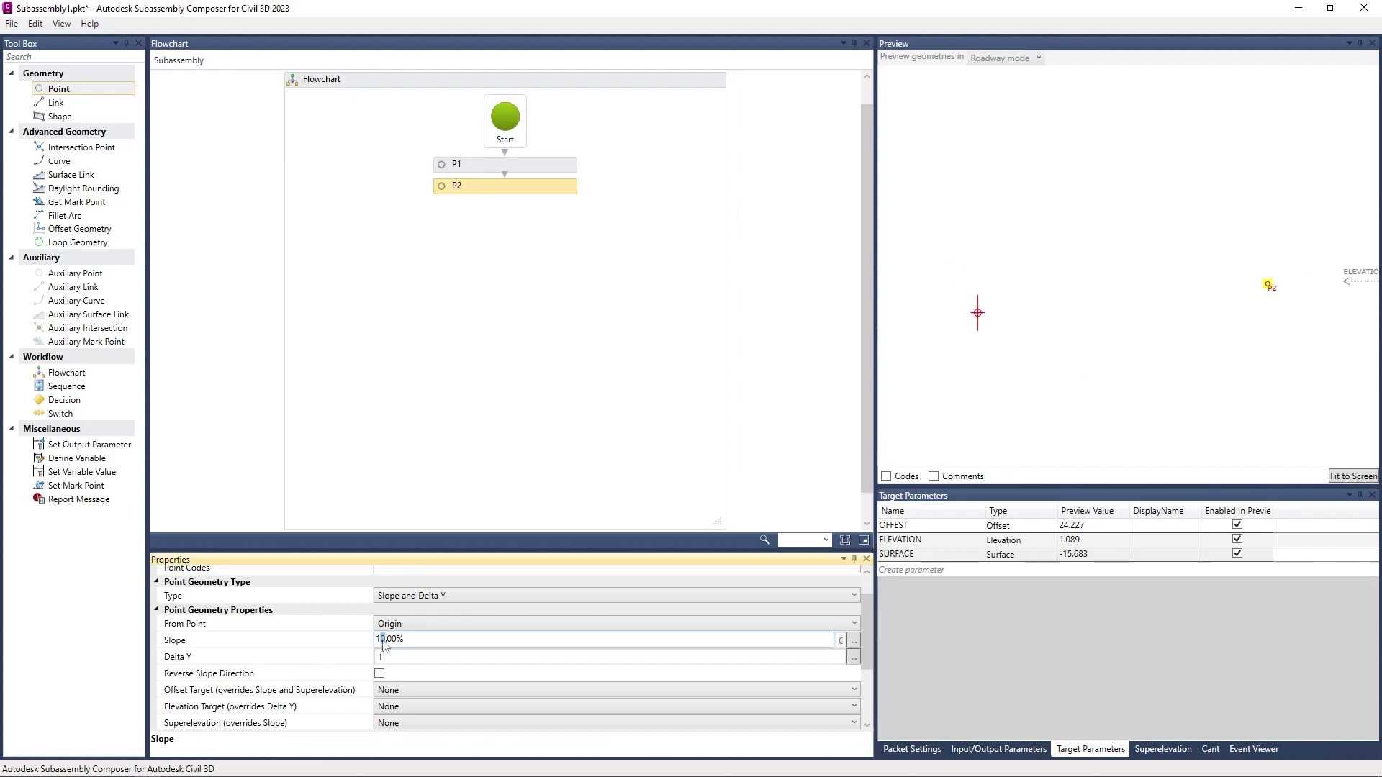
pyautogui.write('15')
pyautogui.click(572, 387)
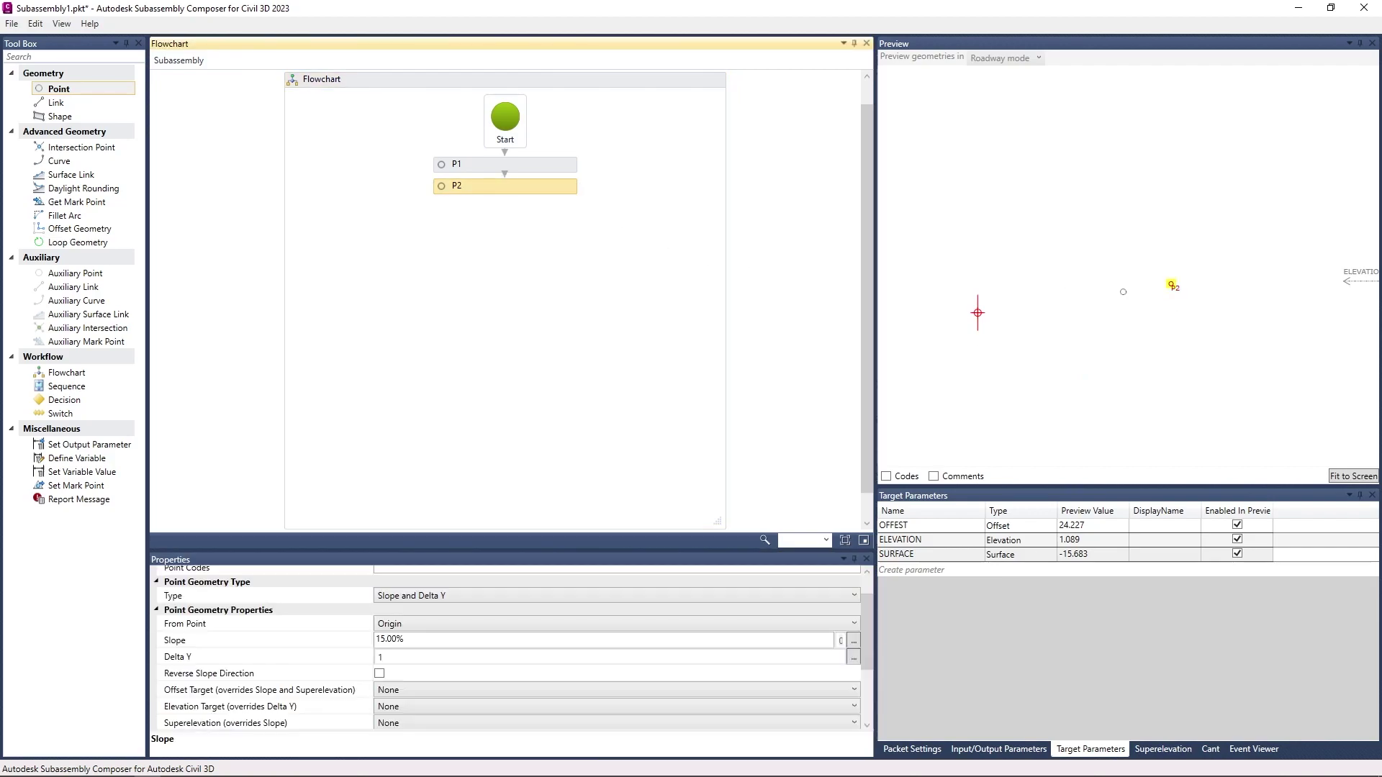
# Step: Set P2's Delta Y to -1
pyautogui.click(565, 189)
pyautogui.click(394, 659)
pyautogui.doubleClick(394, 659)
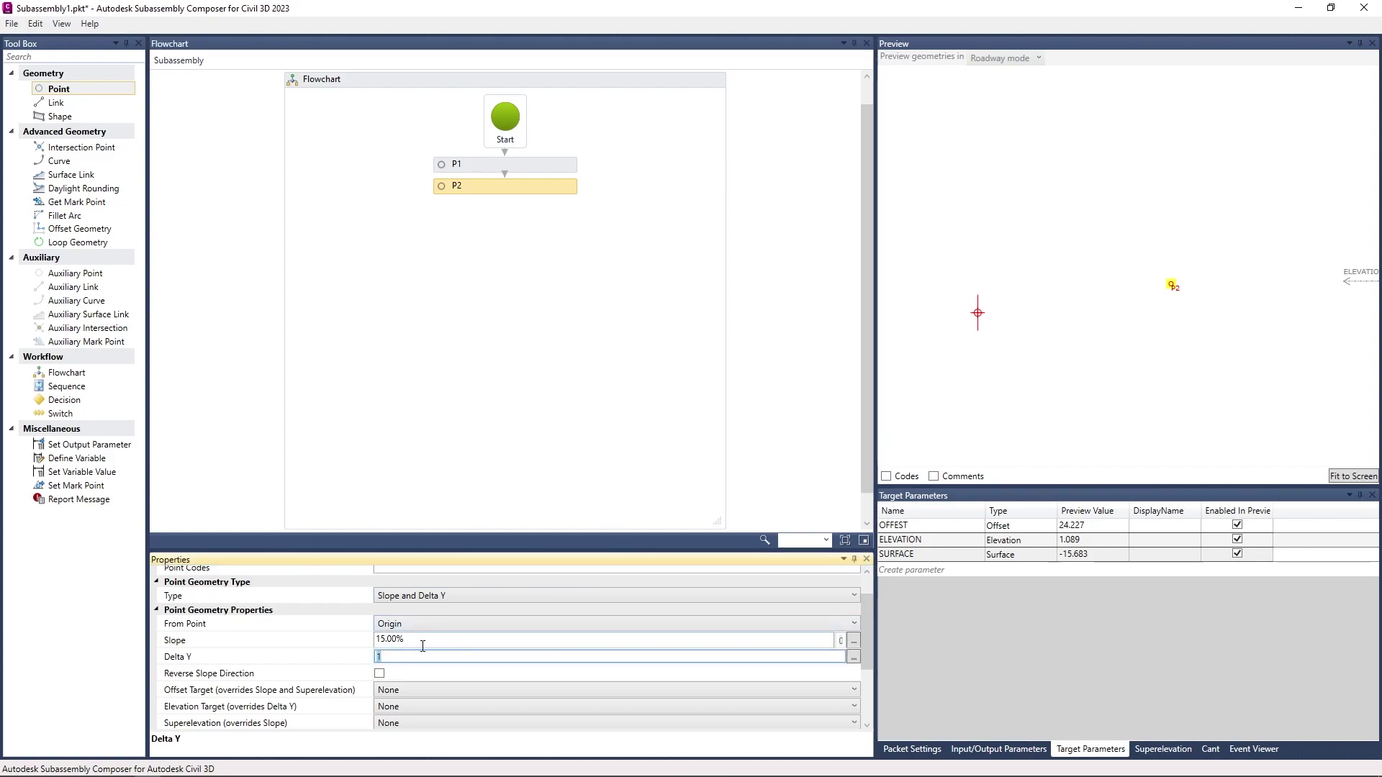
pyautogui.write('-1')
pyautogui.press('Return')
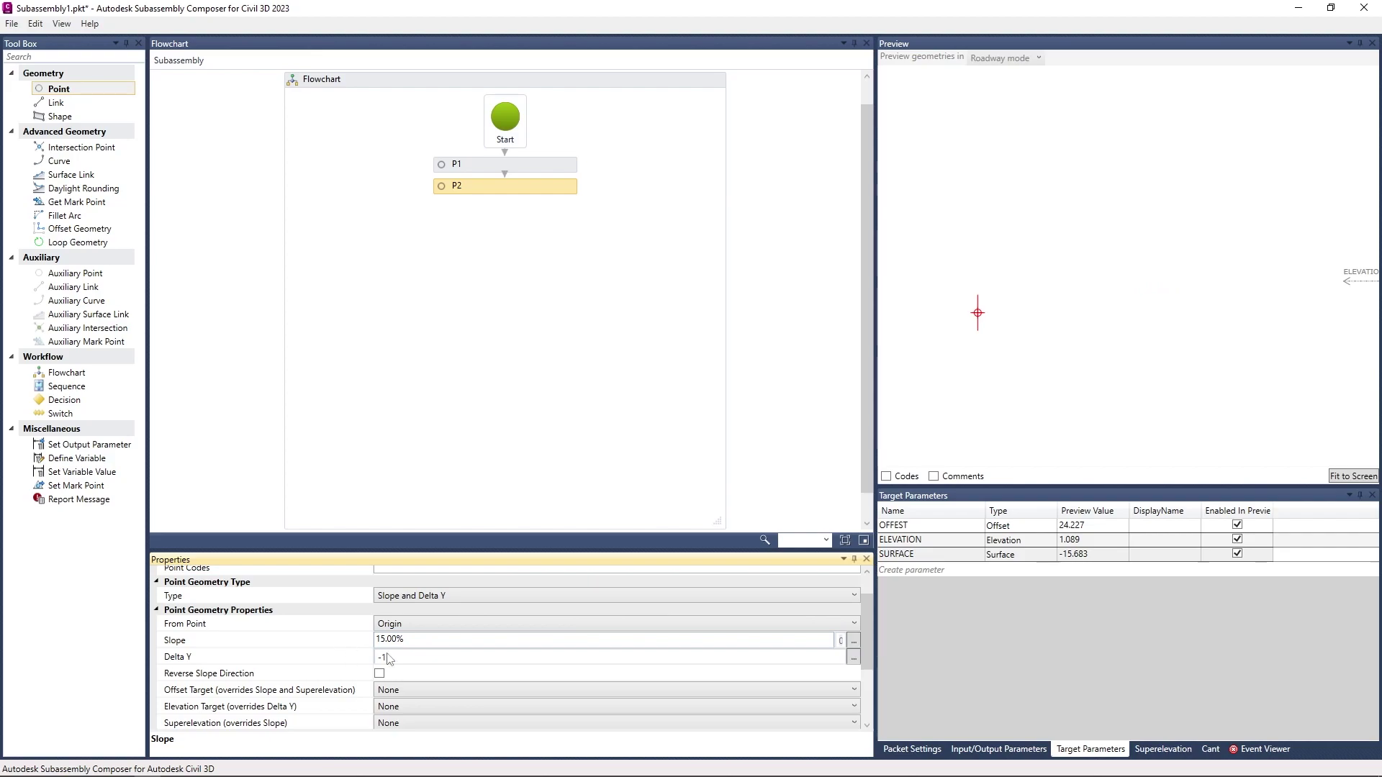
# Step: Set P2's slope to -15% and reframe the preview around the points
pyautogui.doubleClick(454, 645)
pyautogui.write('-')
pyautogui.write('15')
pyautogui.click(603, 408)
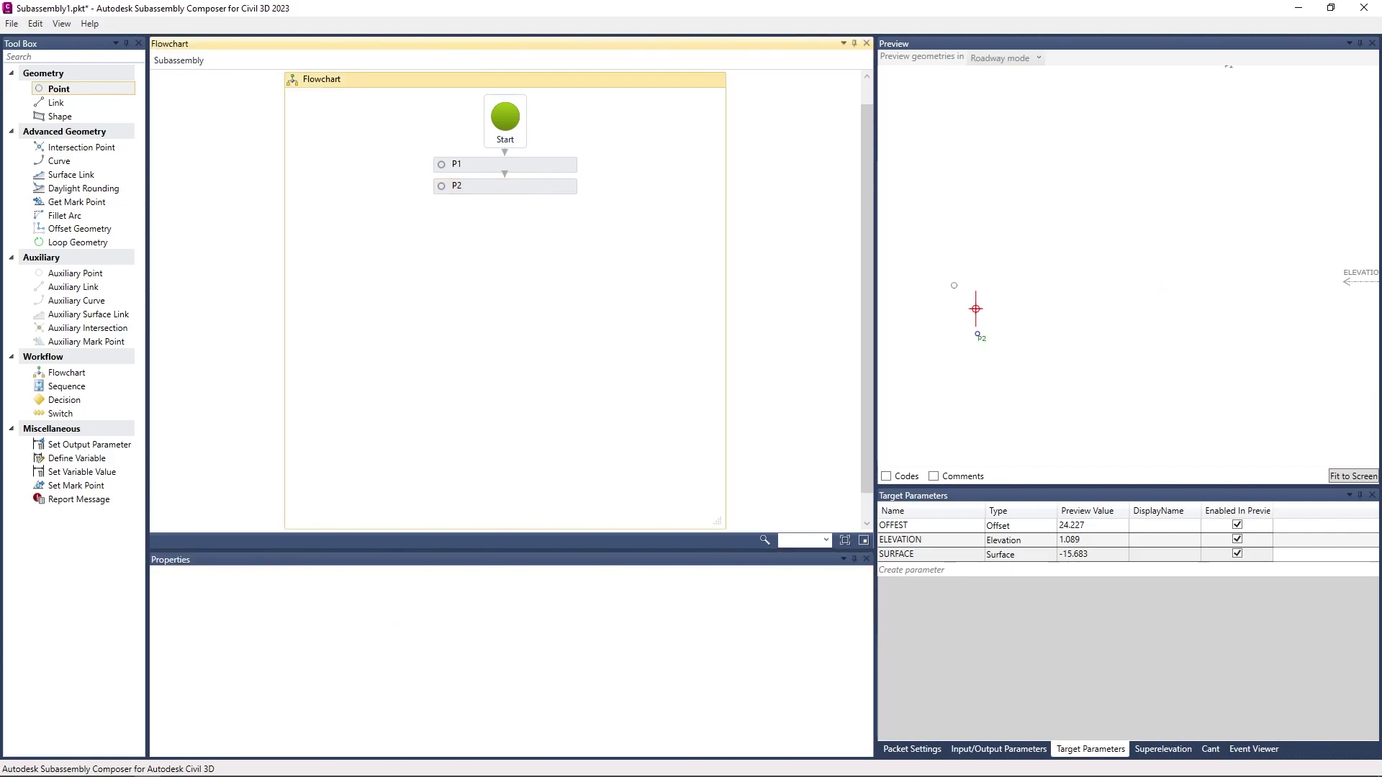
pyautogui.moveTo(398, 644); pyautogui.dragTo(389, 644)
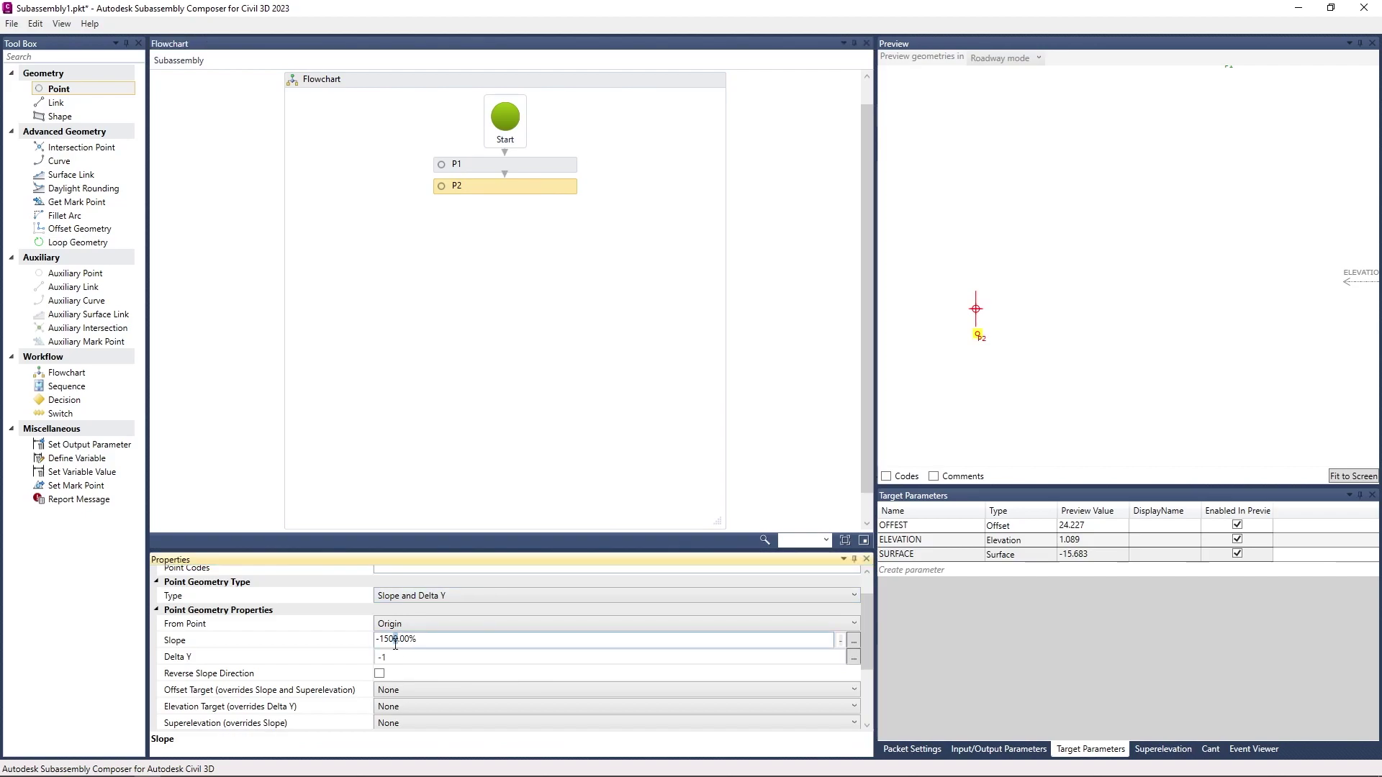
pyautogui.press('BackSpace')
pyautogui.click(506, 488)
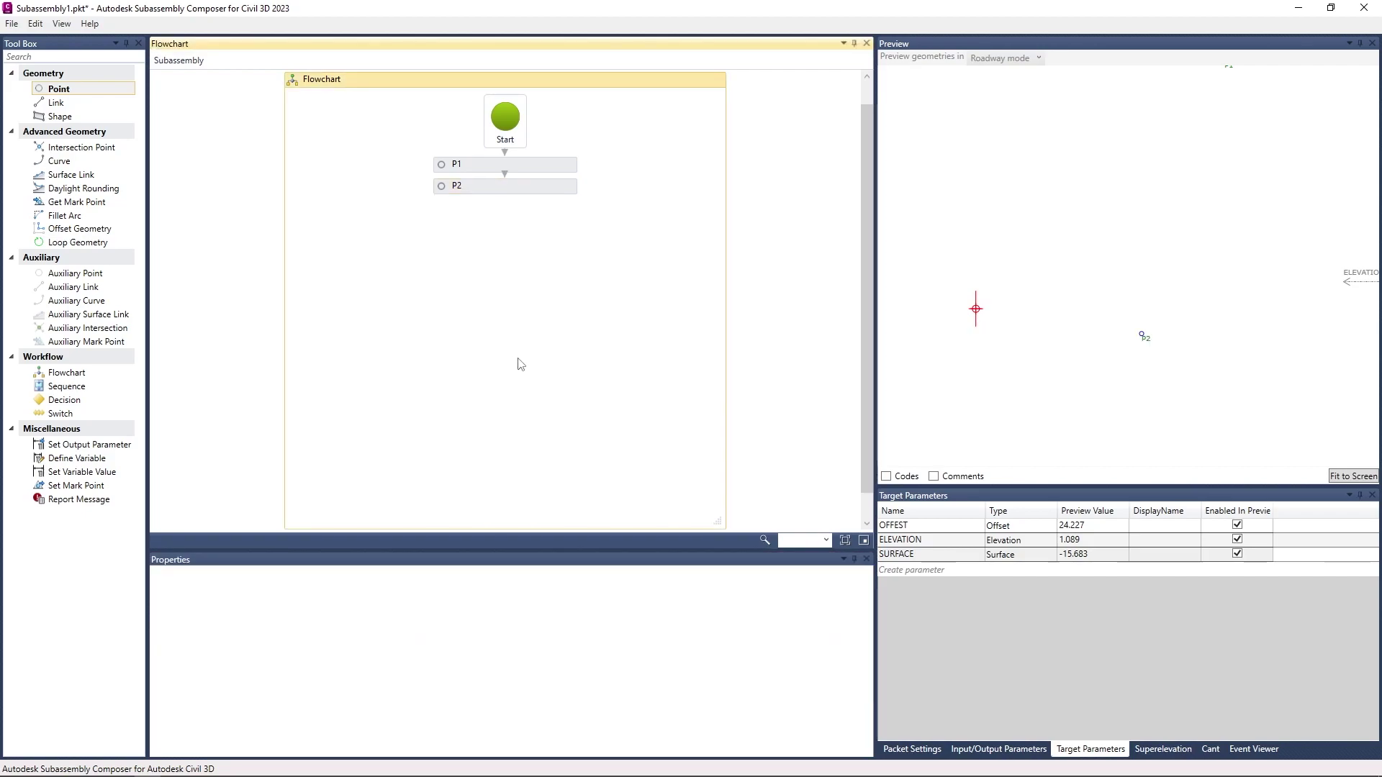
pyautogui.click(545, 190)
pyautogui.scroll(-2, 1007, 215)
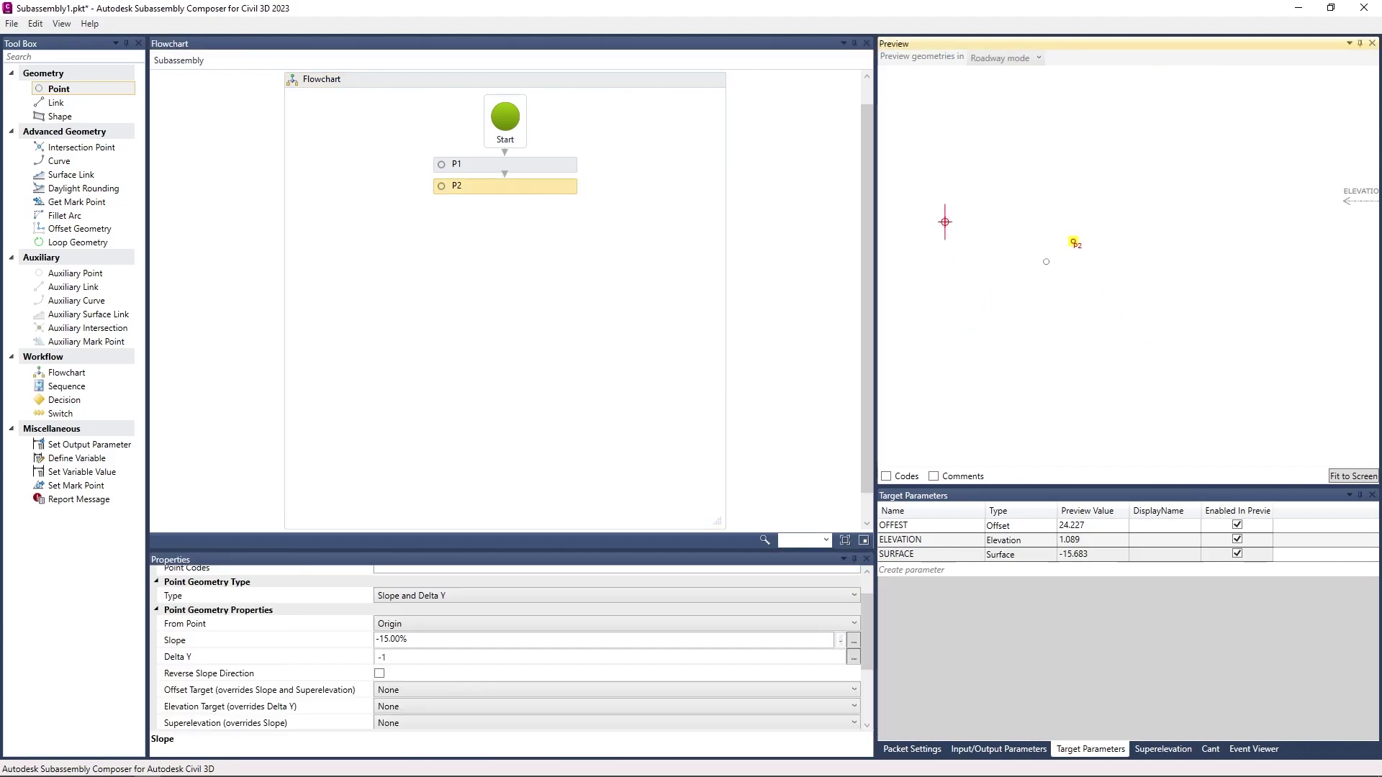
pyautogui.moveTo(979, 201); pyautogui.dragTo(1008, 261)
pyautogui.scroll(1, 1007, 261)
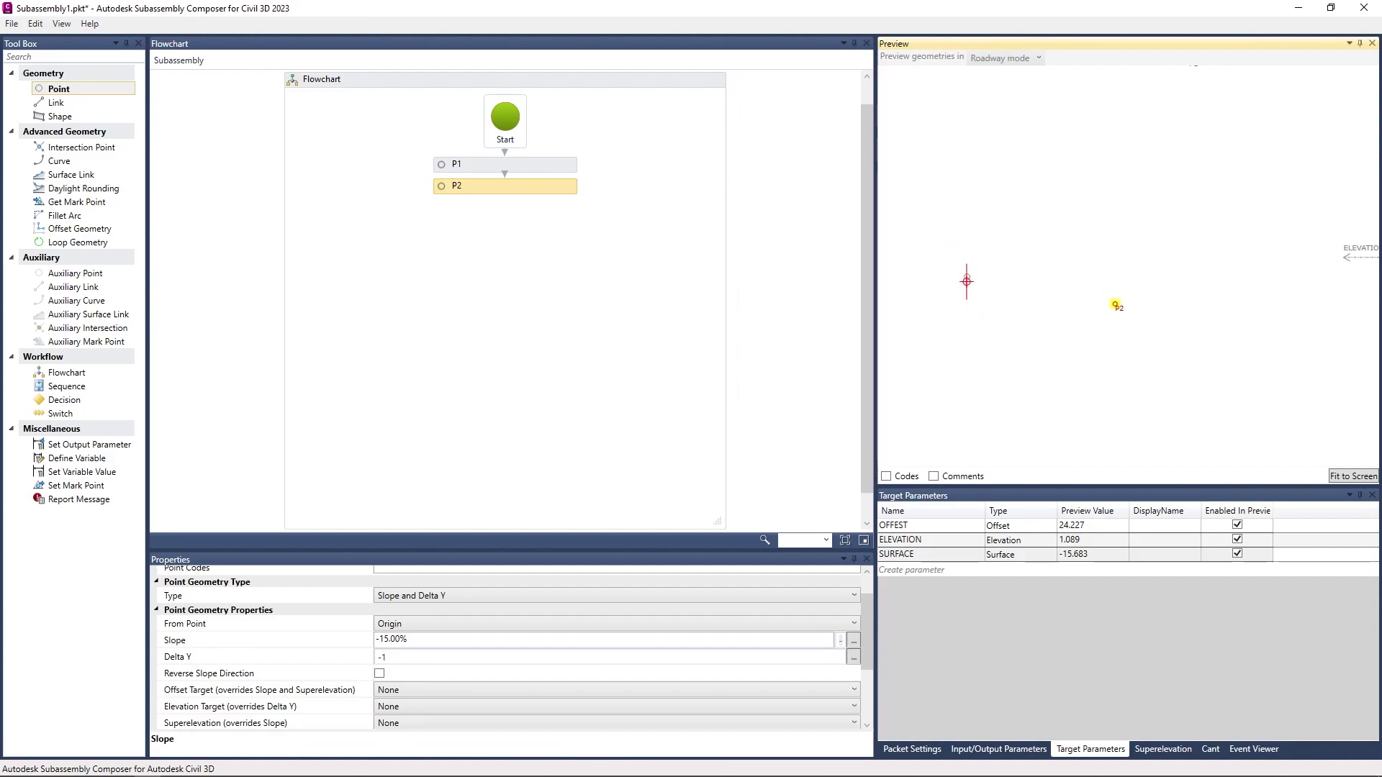
pyautogui.scroll(2, 979, 291)
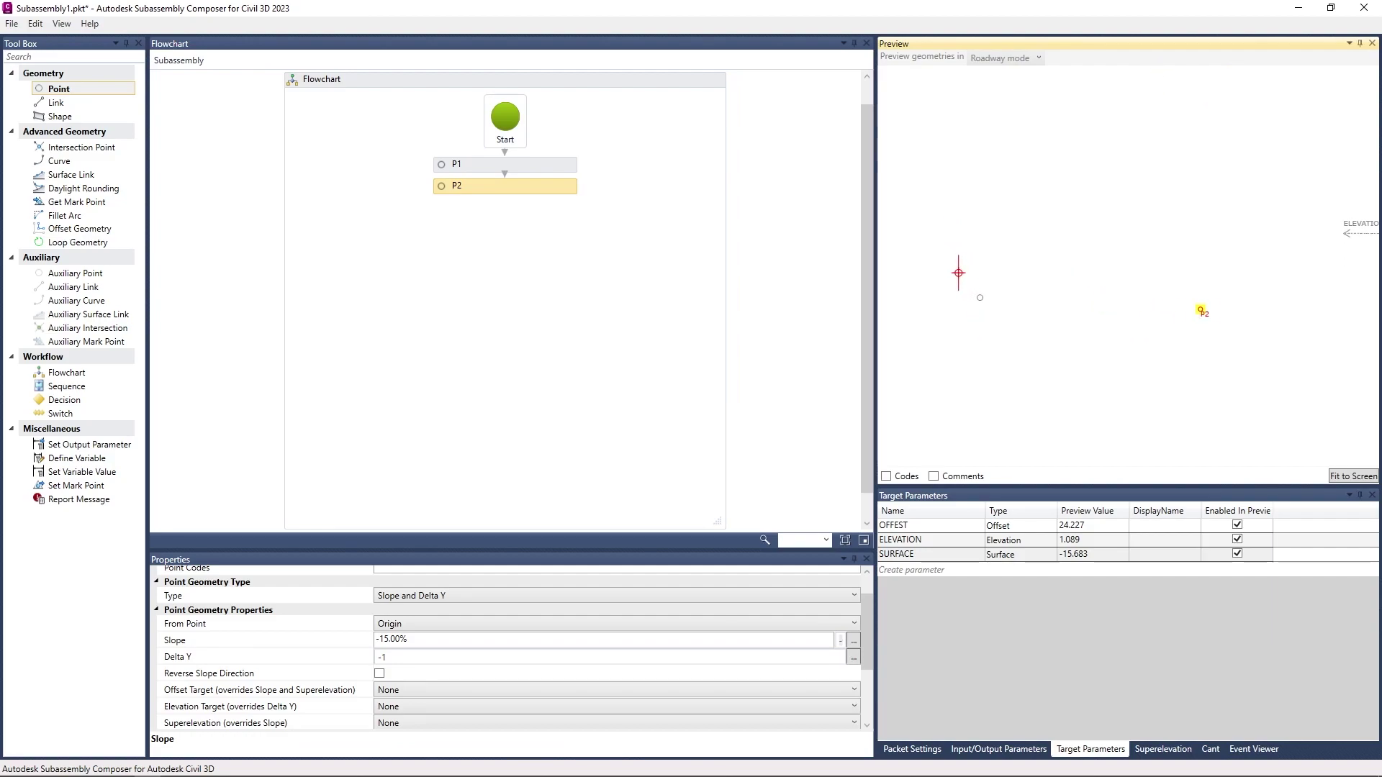
# Step: Set the ELEVATION target's preview value to -1, then zoom and pan the preview to show all target lines
pyautogui.doubleClick(1094, 541)
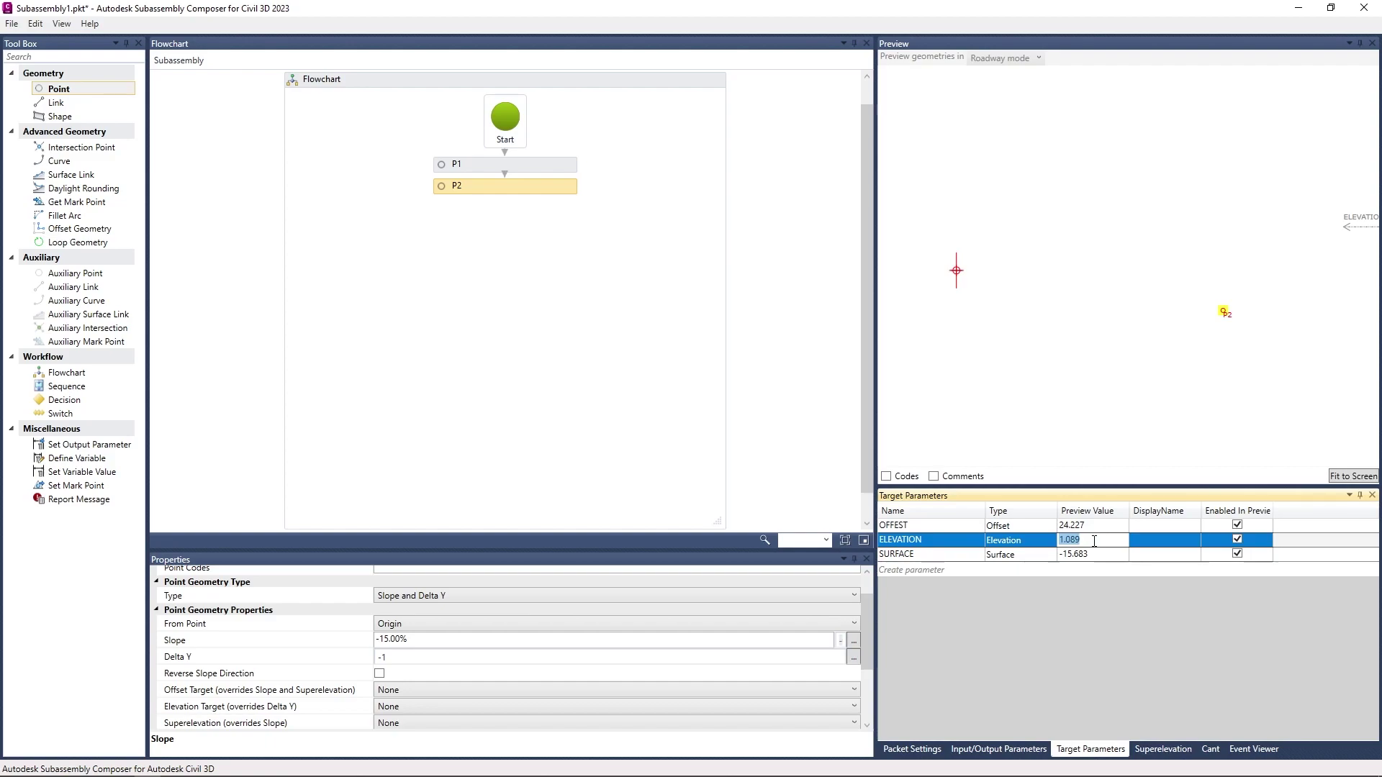
pyautogui.write('-1')
pyautogui.press('Return')
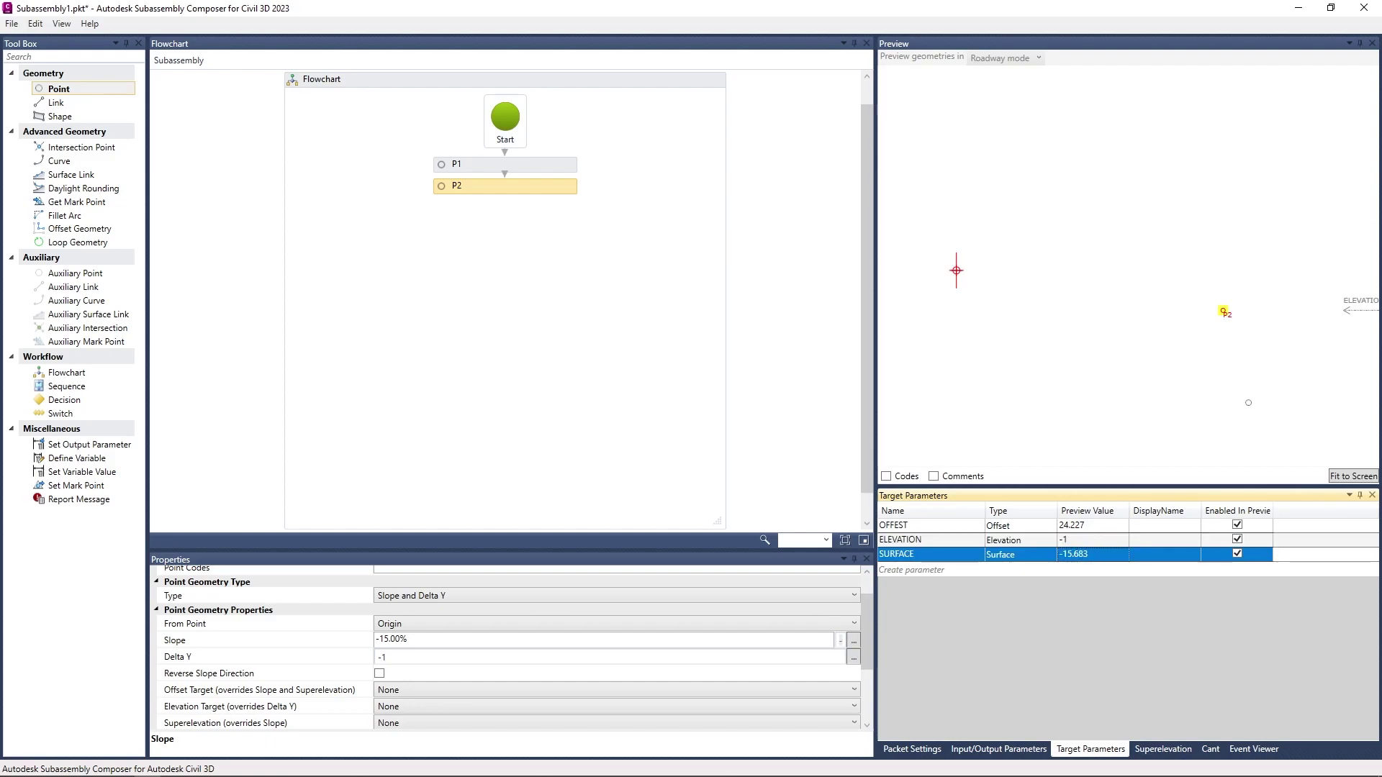
pyautogui.scroll(2, 1248, 402)
pyautogui.scroll(1, 1231, 341)
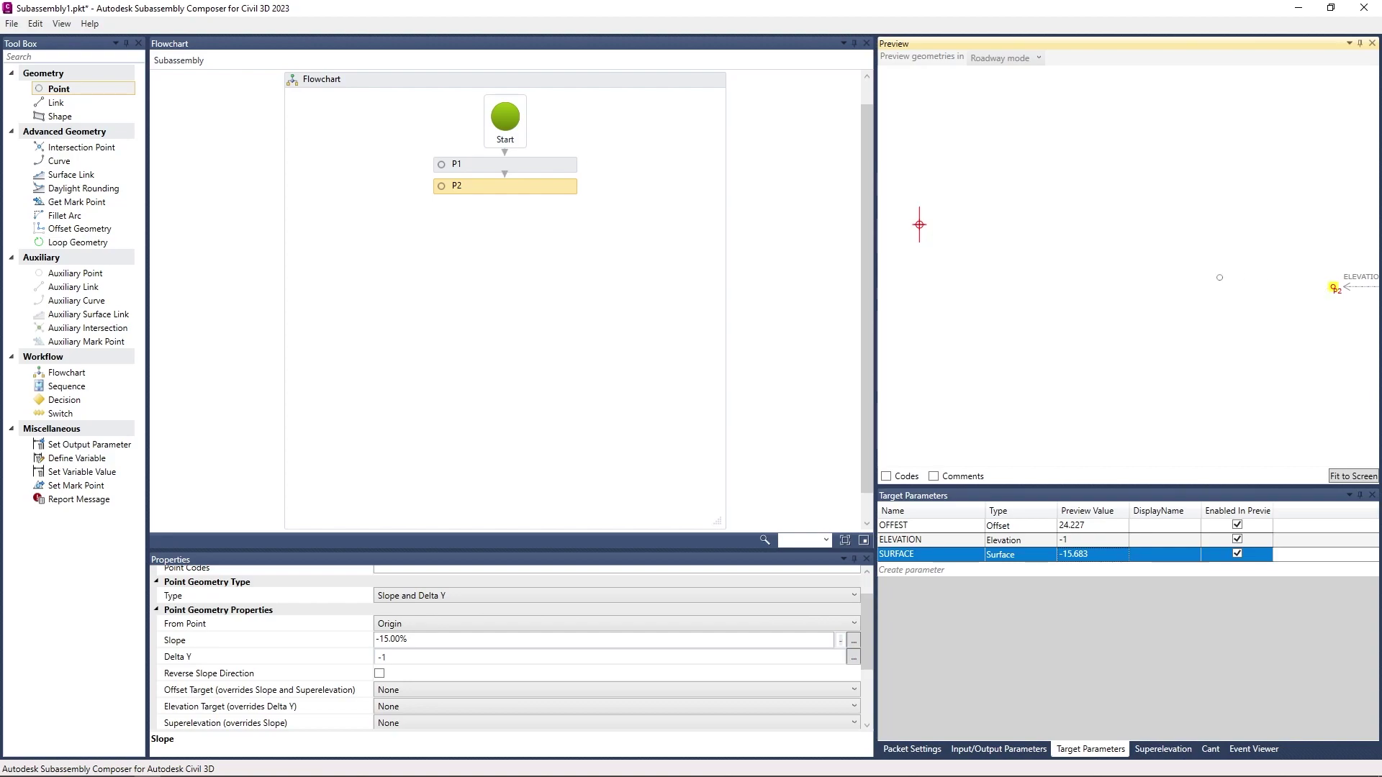
pyautogui.scroll(-2, 1325, 290)
pyautogui.scroll(-2, 1142, 340)
pyautogui.scroll(-2, 1143, 340)
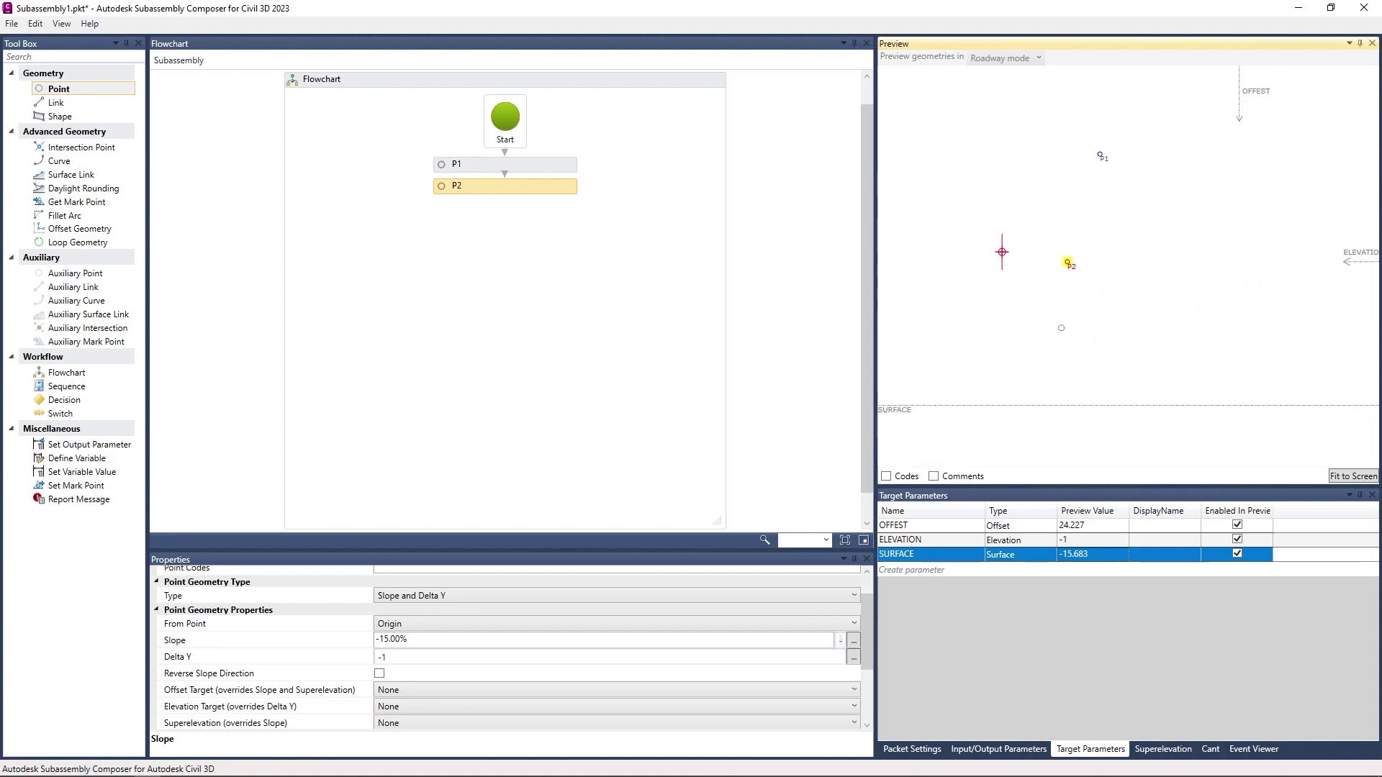
pyautogui.scroll(-1, 1069, 332)
pyautogui.moveTo(1069, 333); pyautogui.dragTo(1051, 336, button='middle')
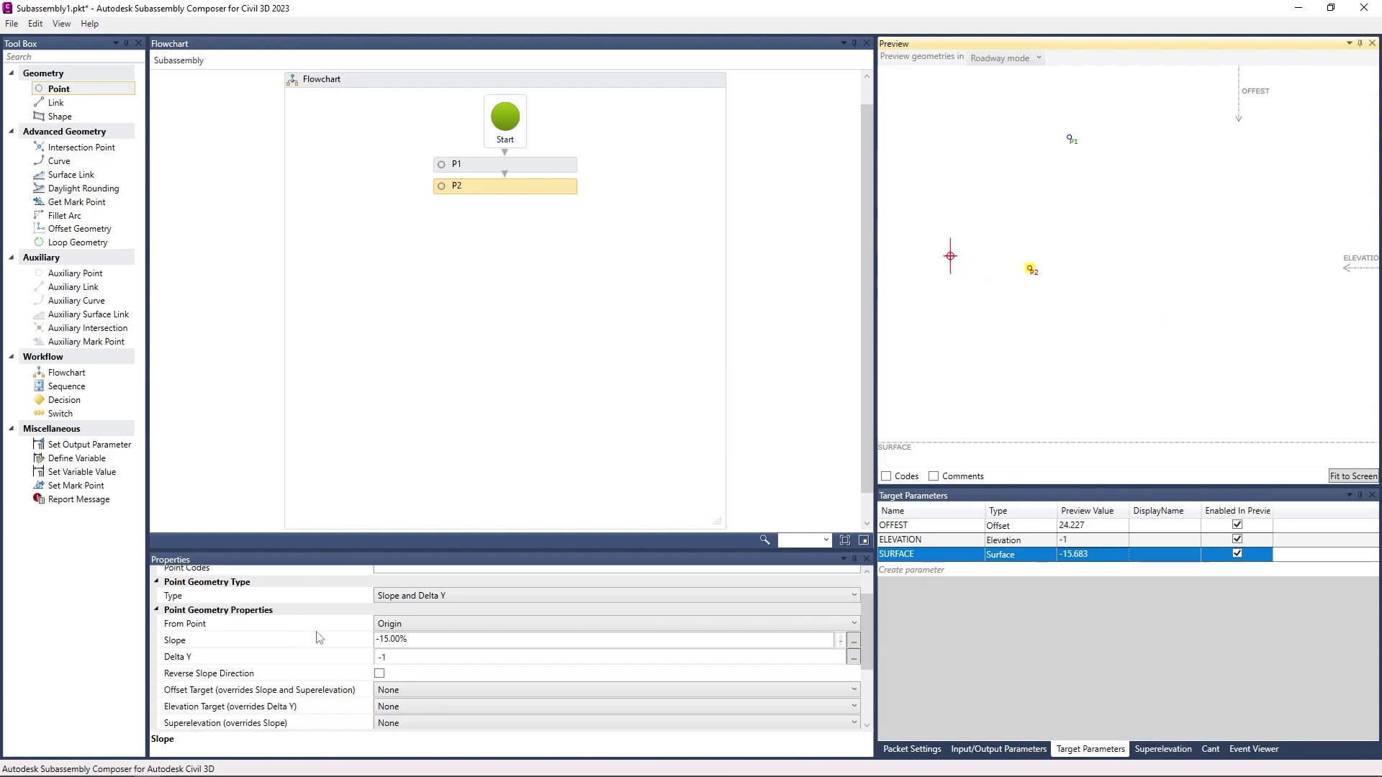
# Step: Give P2 offset target OFFEST, elevation target ELEVATION and Right Outside Lane Slope superelevation
pyautogui.click(380, 674)
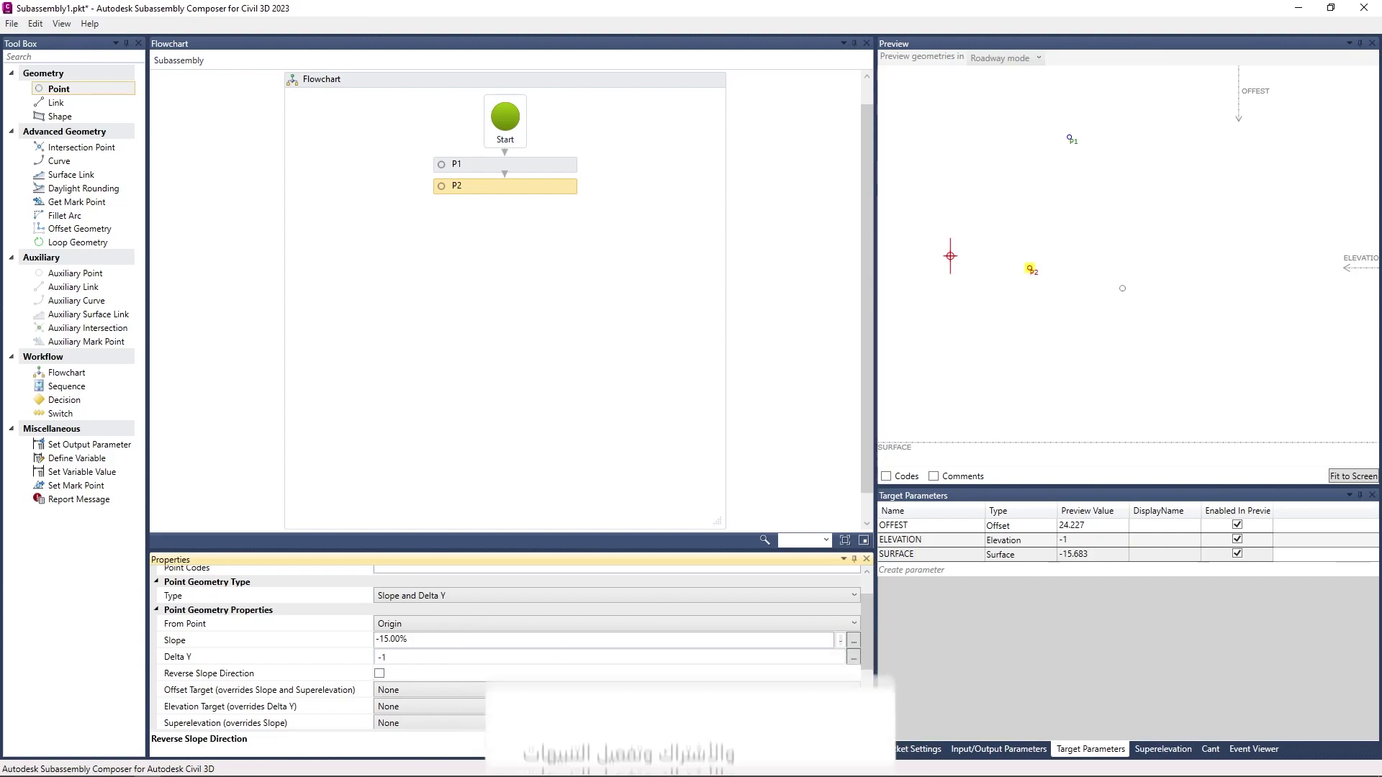
pyautogui.click(379, 674)
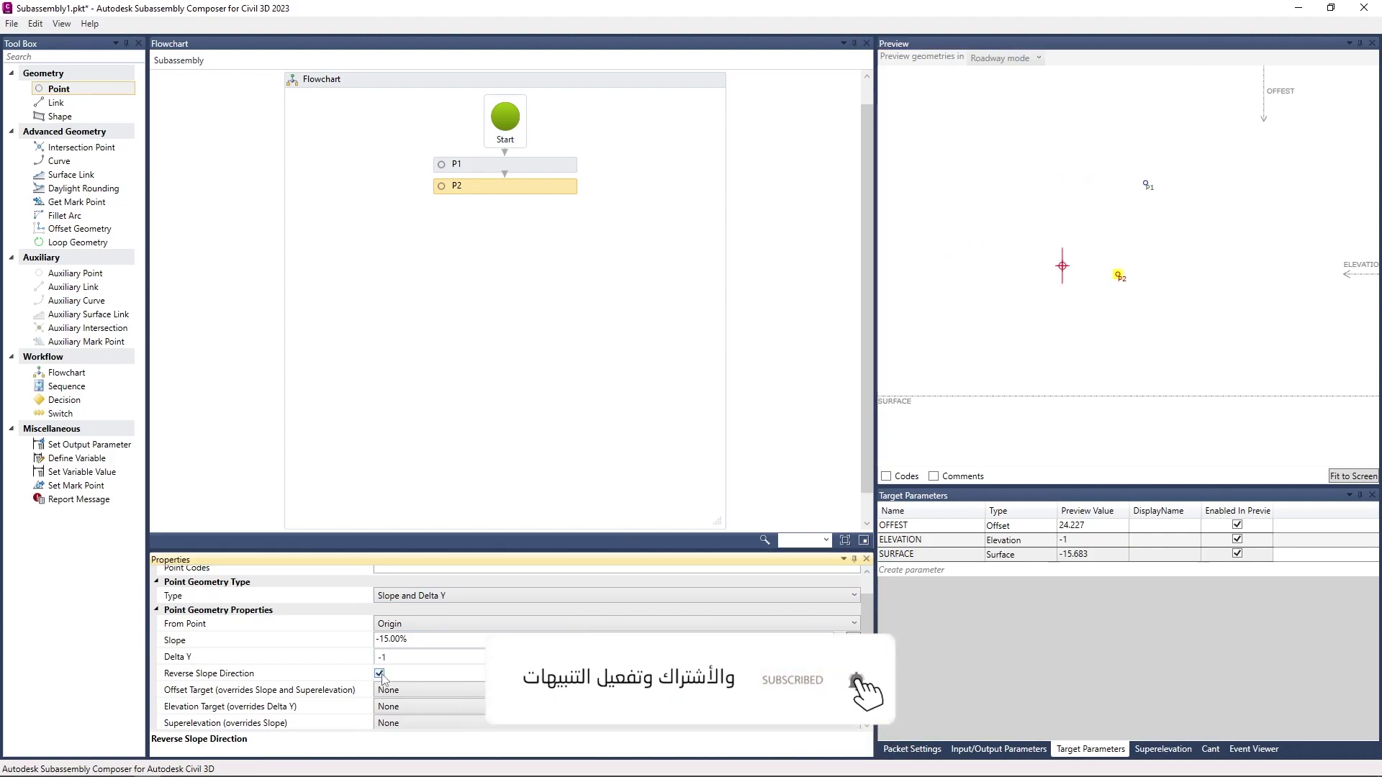
pyautogui.click(379, 673)
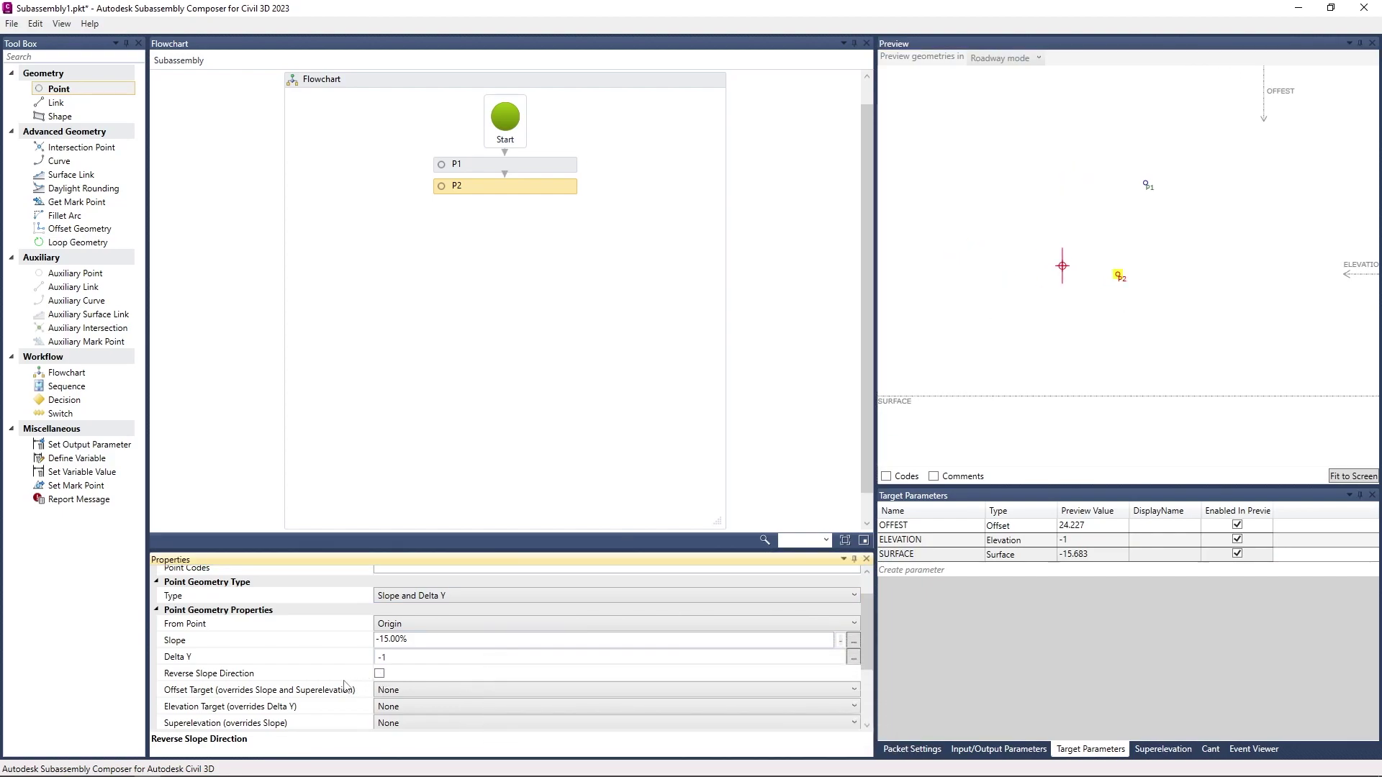
pyautogui.click(400, 693)
pyautogui.click(414, 716)
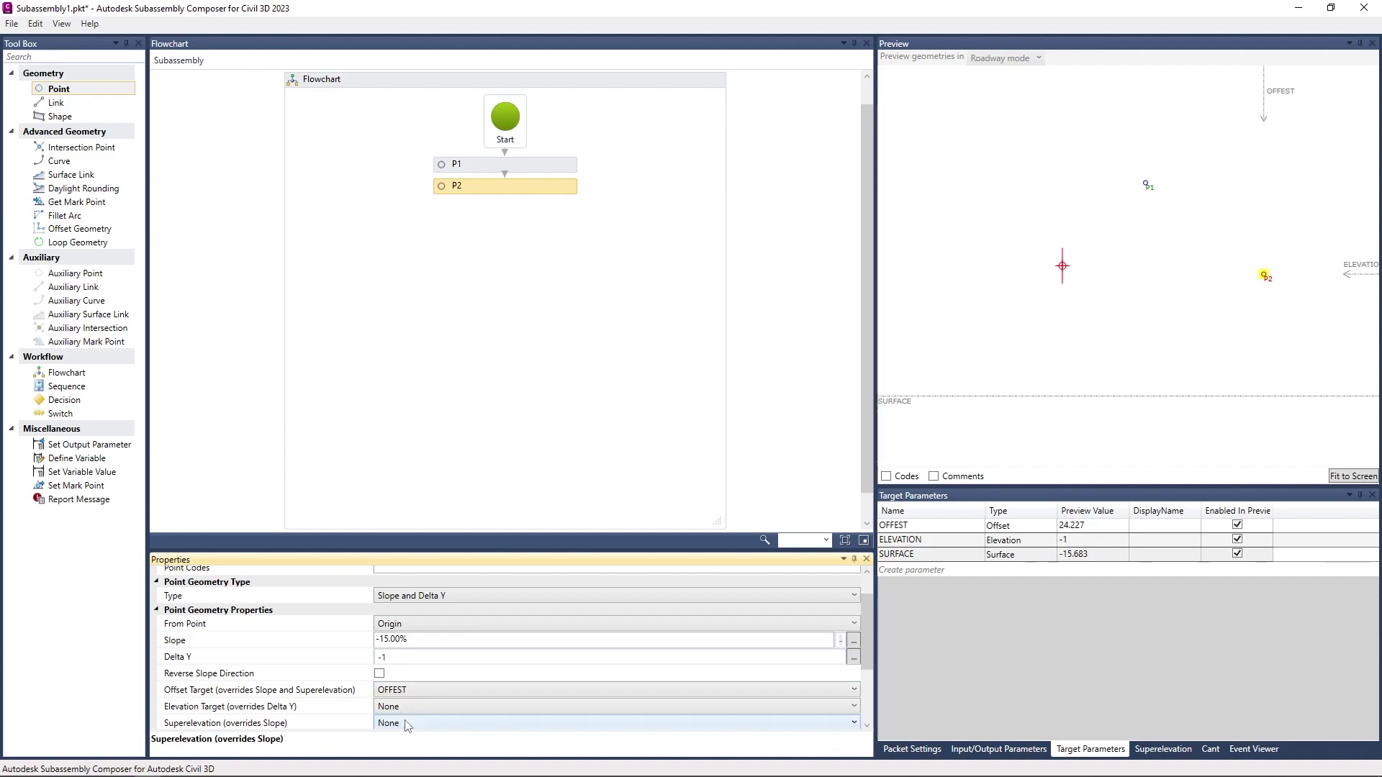
pyautogui.click(413, 710)
pyautogui.click(434, 731)
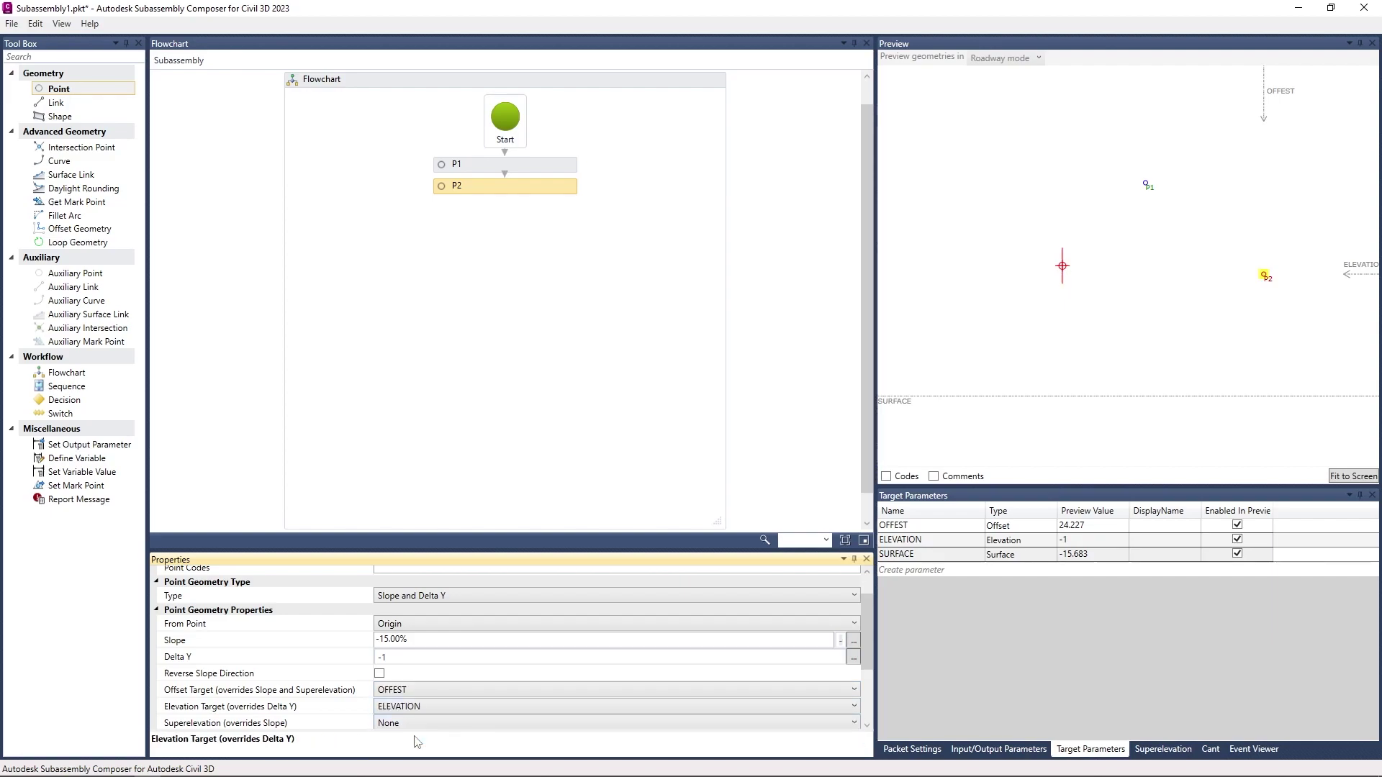
pyautogui.click(439, 723)
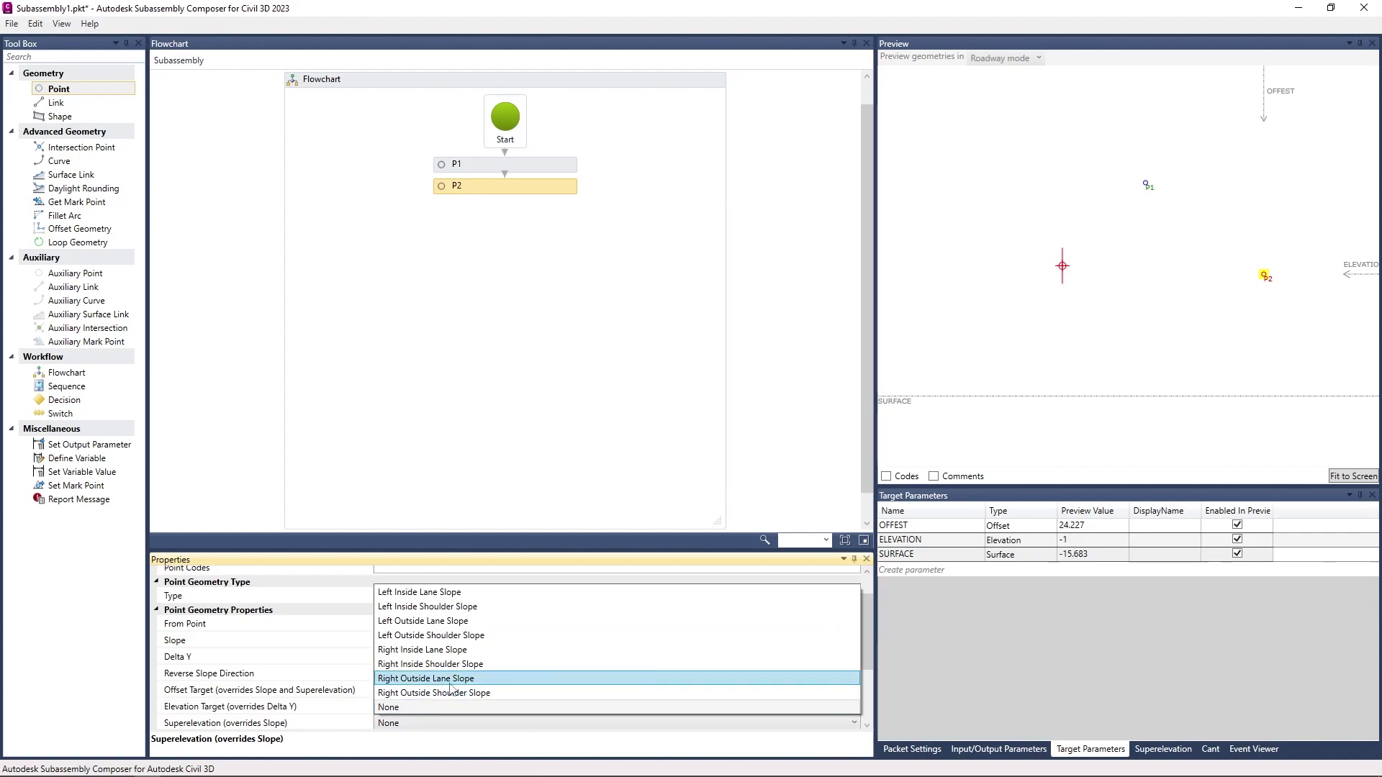
pyautogui.click(449, 687)
# Step: Reselect P2 to review its settings and list its point geometry type choices
pyautogui.click(603, 417)
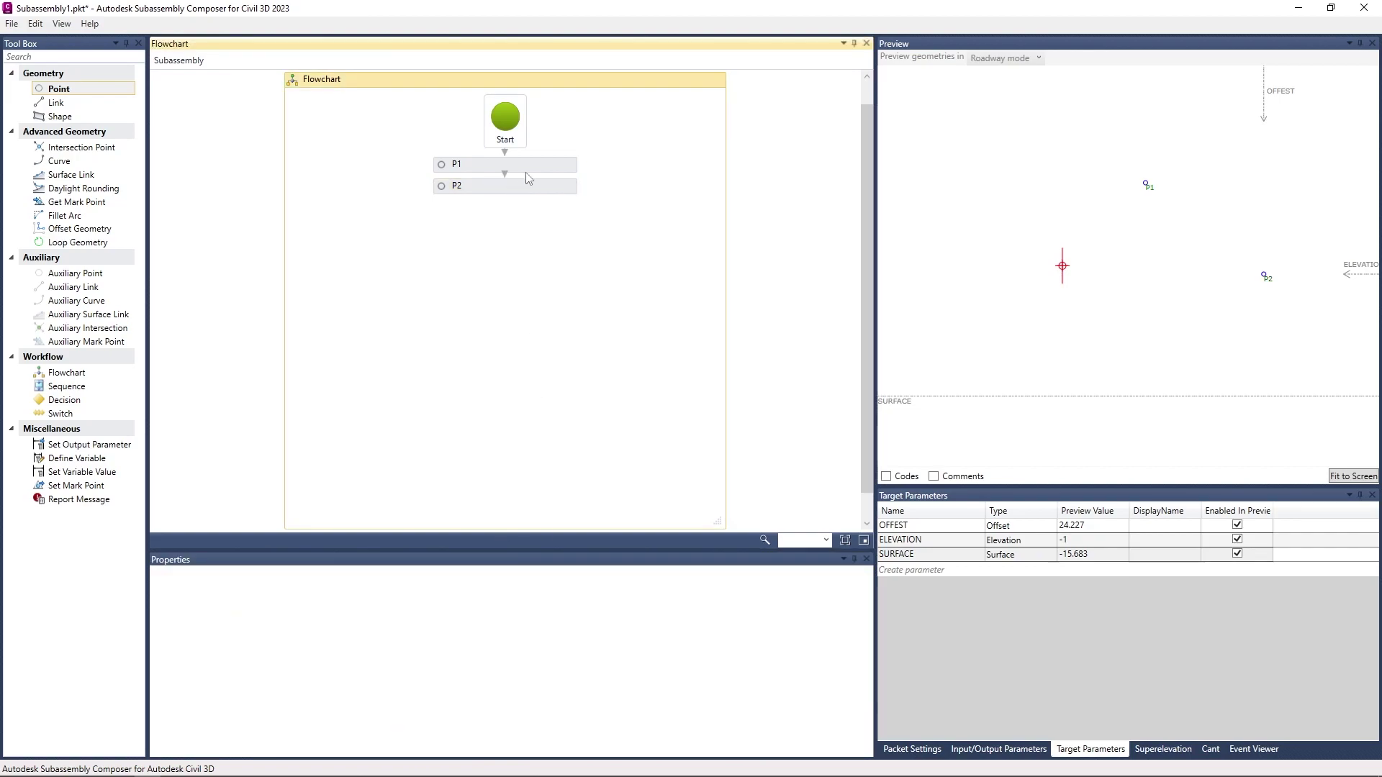
pyautogui.click(542, 192)
pyautogui.click(428, 723)
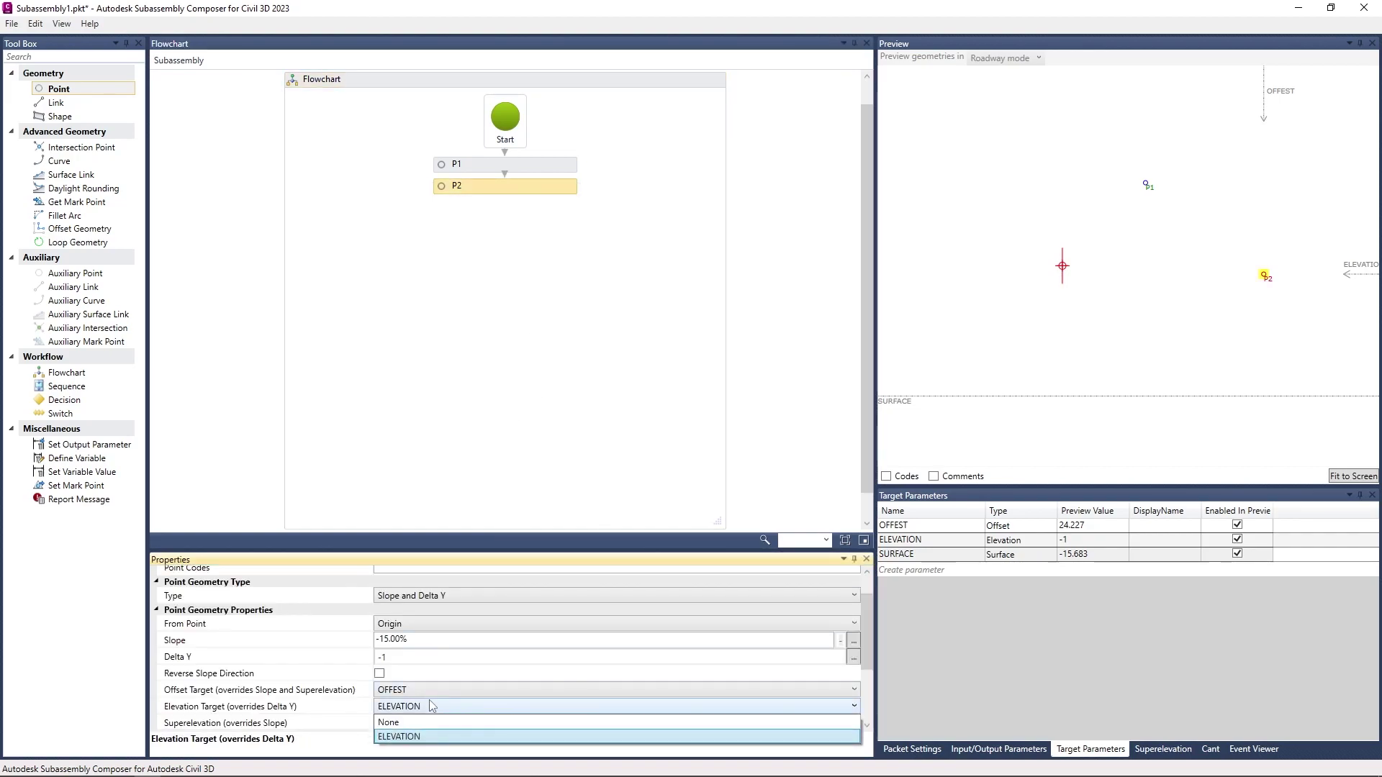
pyautogui.click(653, 288)
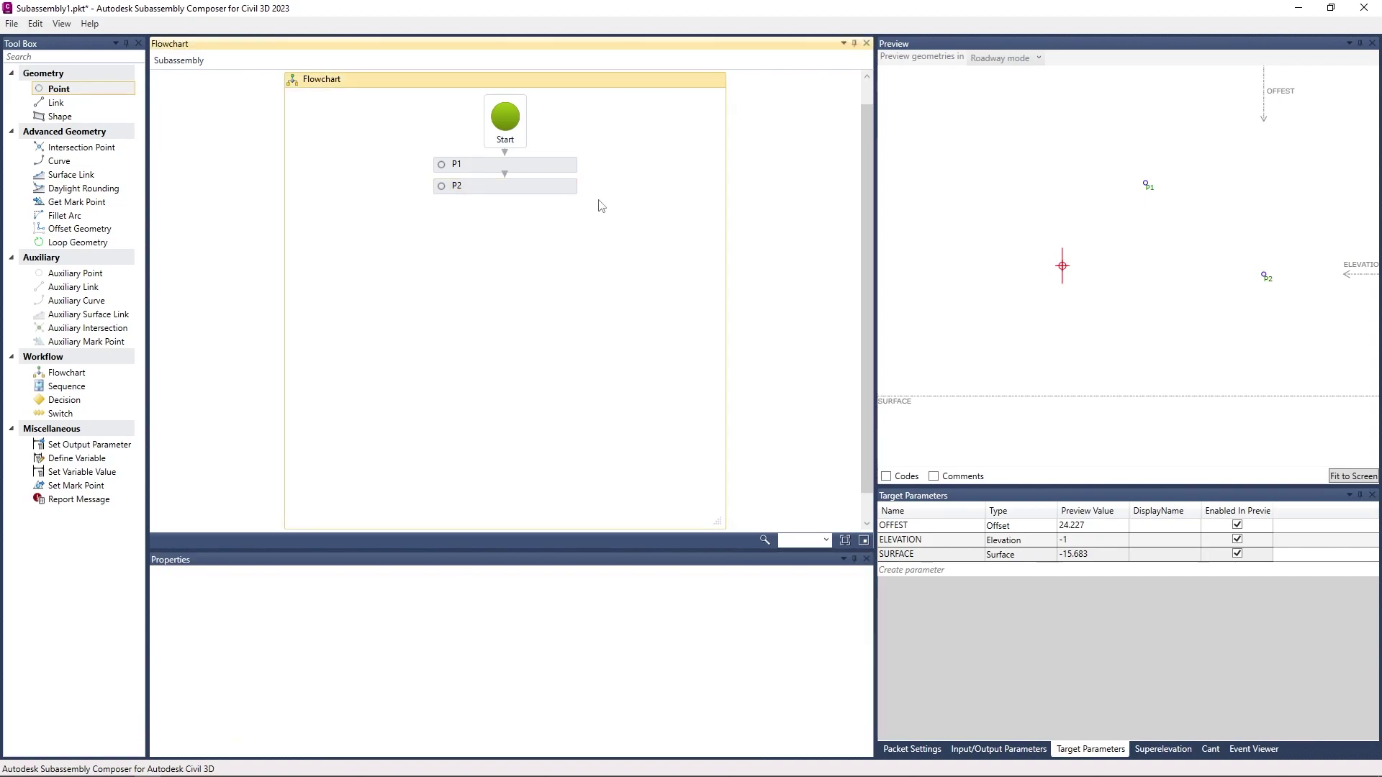
pyautogui.click(551, 188)
pyautogui.scroll(-3, 339, 626)
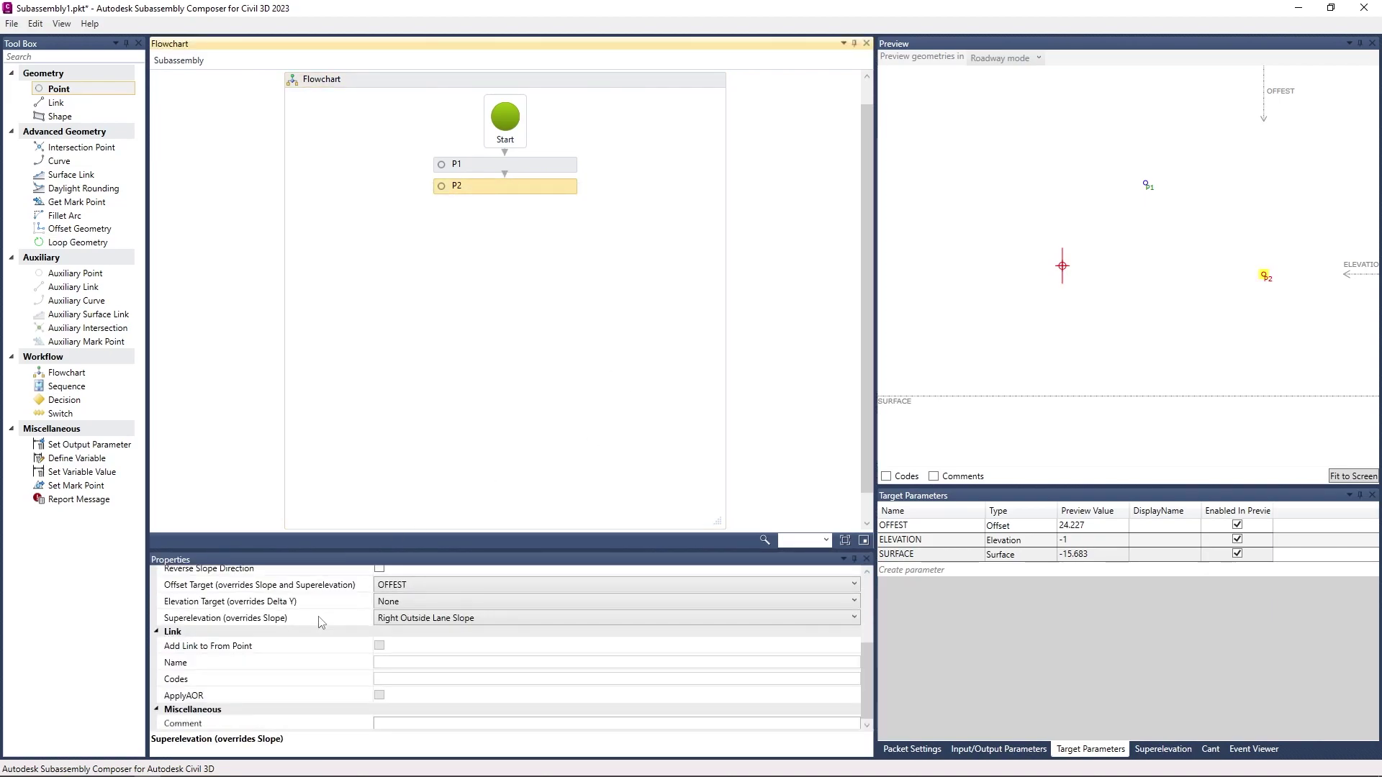
pyautogui.scroll(3, 338, 628)
pyautogui.scroll(1, 345, 641)
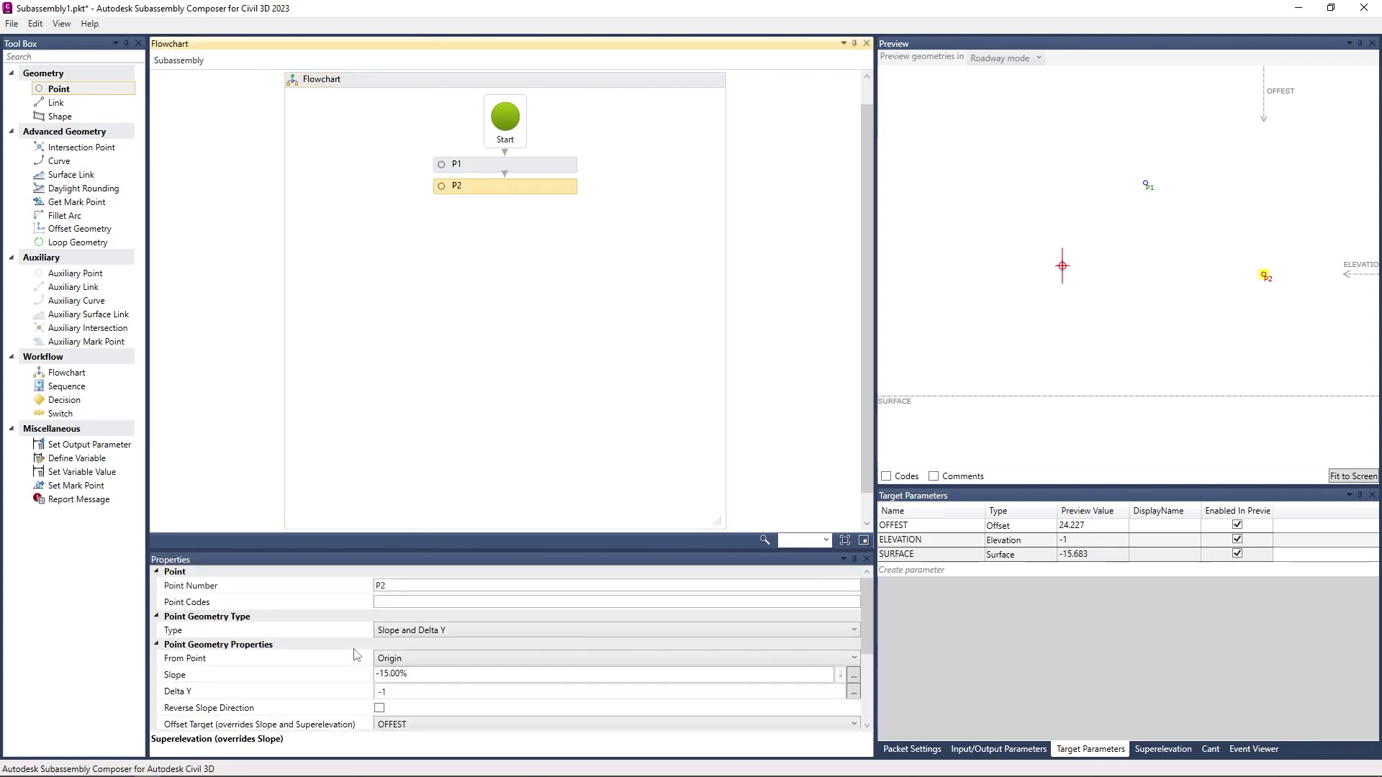
pyautogui.click(427, 632)
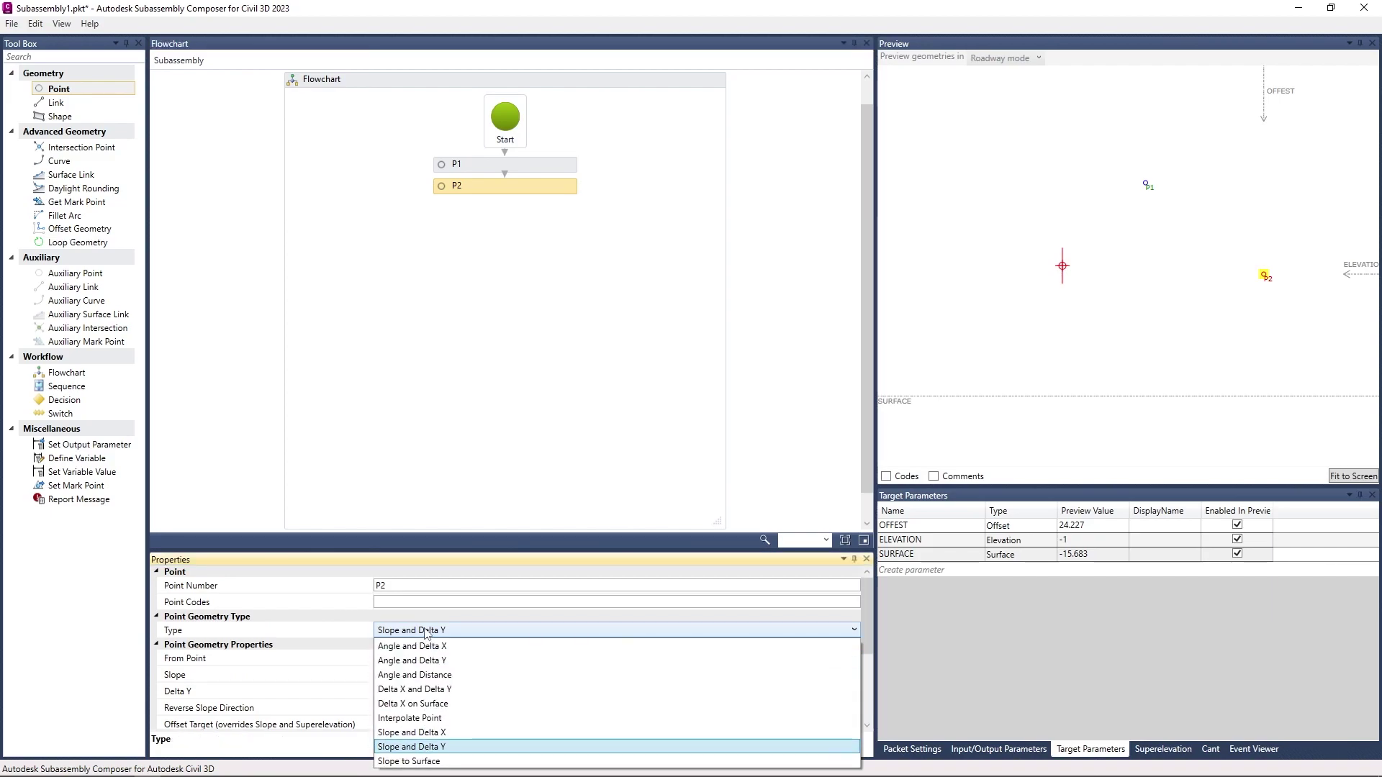
# Step: Make P2 a Slope to Surface point with Surface Target SURFACE
pyautogui.click(414, 762)
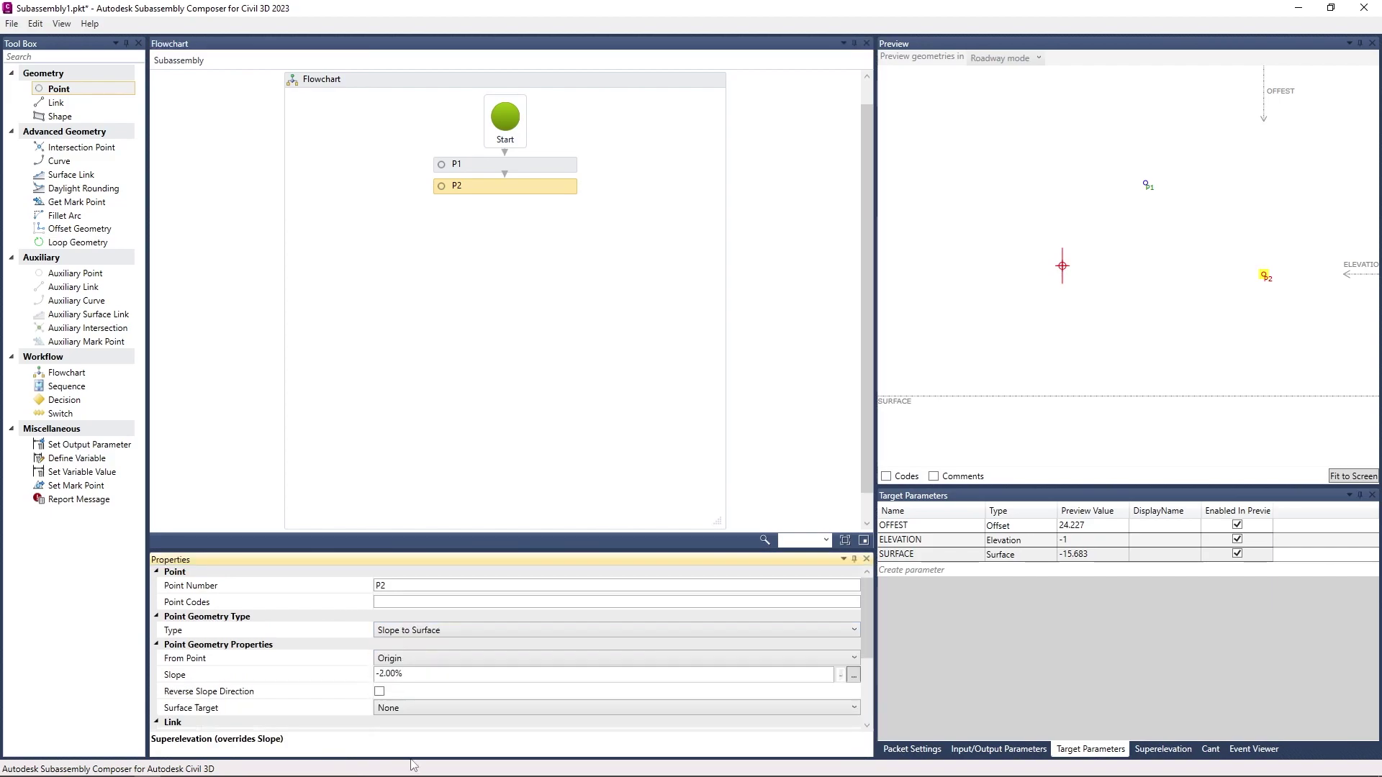
pyautogui.click(535, 368)
pyautogui.click(549, 189)
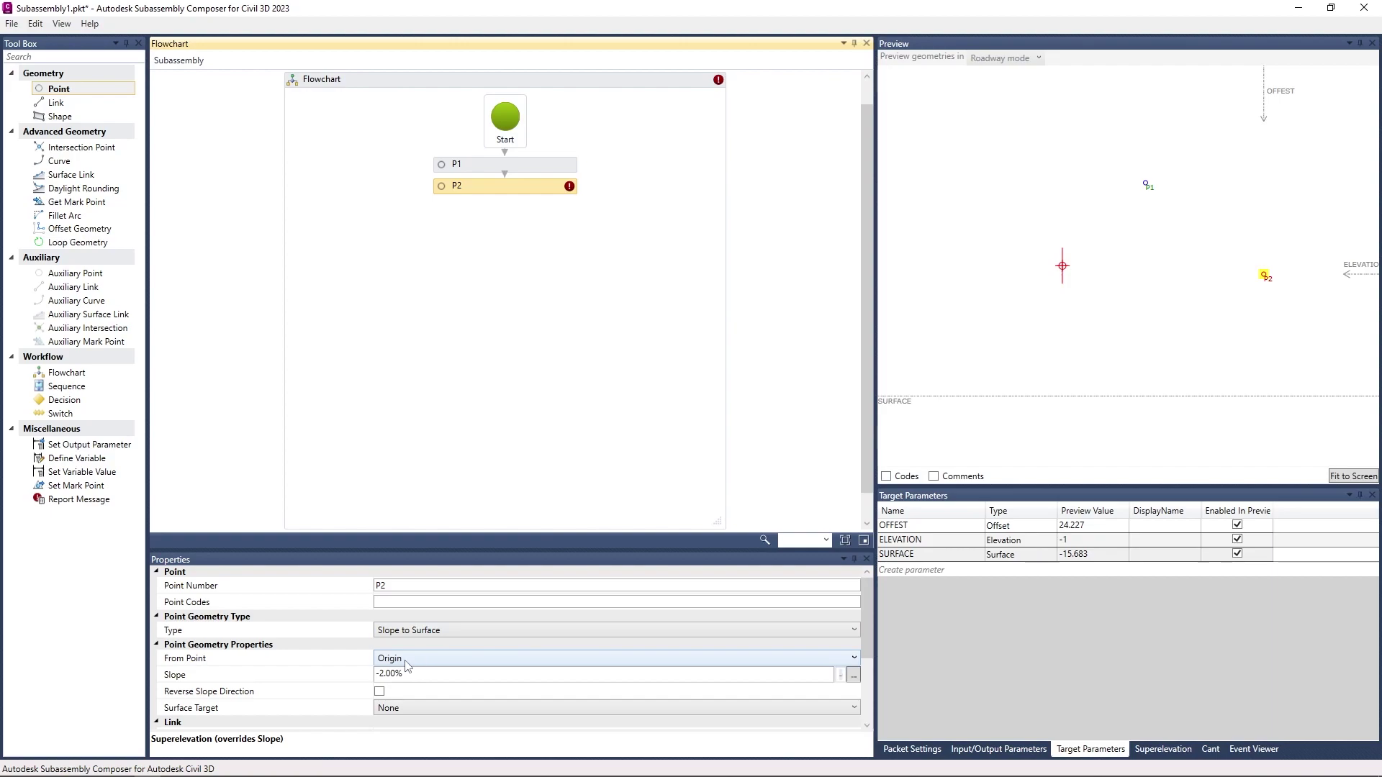
pyautogui.click(432, 708)
pyautogui.click(417, 737)
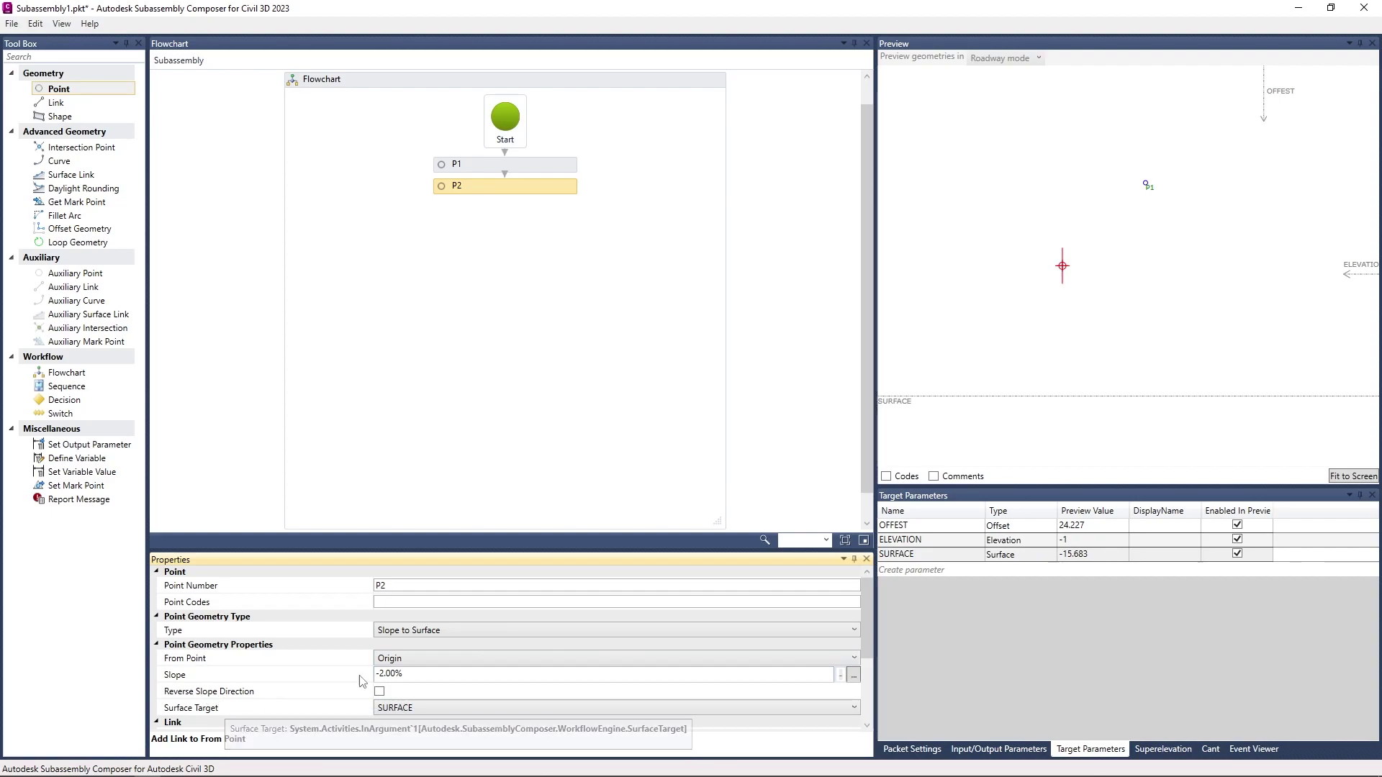
# Step: Set P2's slope to -50% and fit the preview so P2 shows on the surface line
pyautogui.click(381, 675)
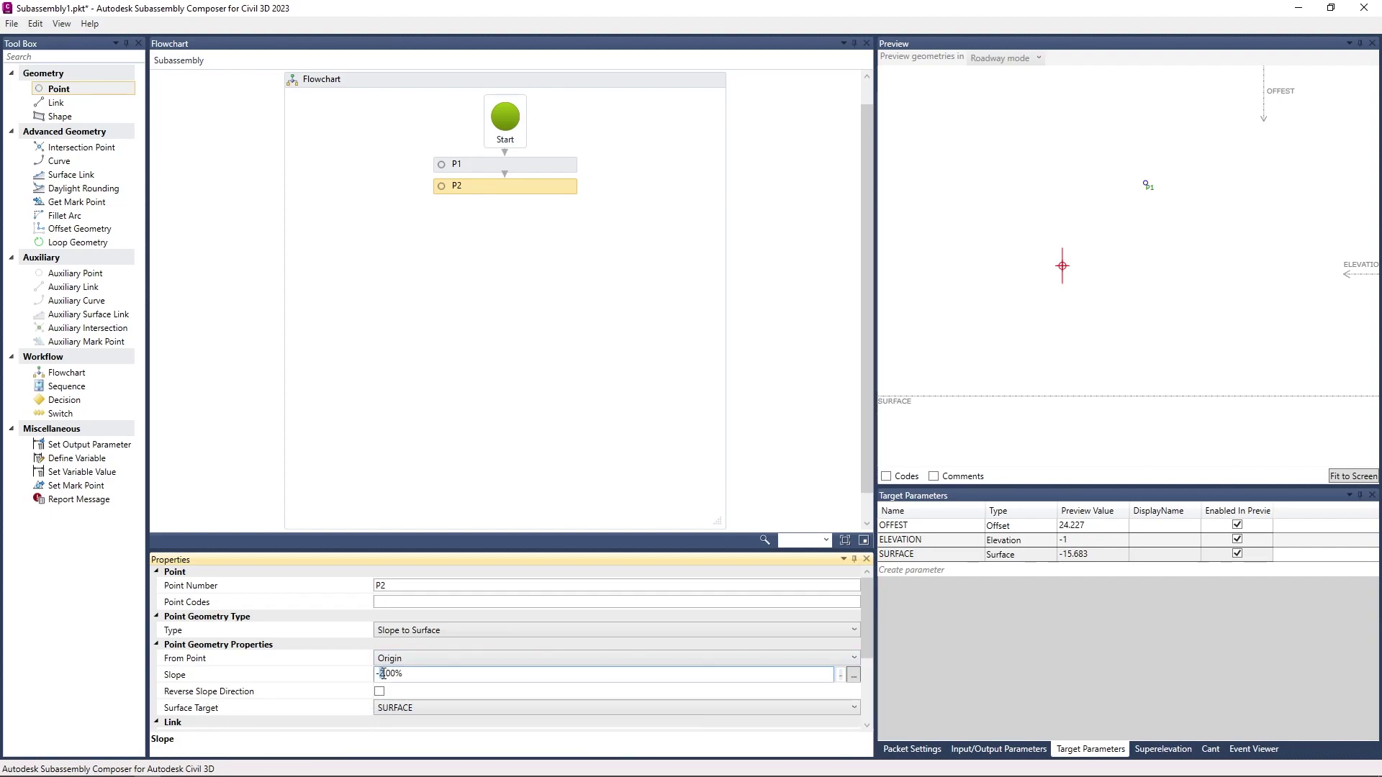
pyautogui.write('-1.')
pyautogui.click(515, 436)
pyautogui.click(559, 187)
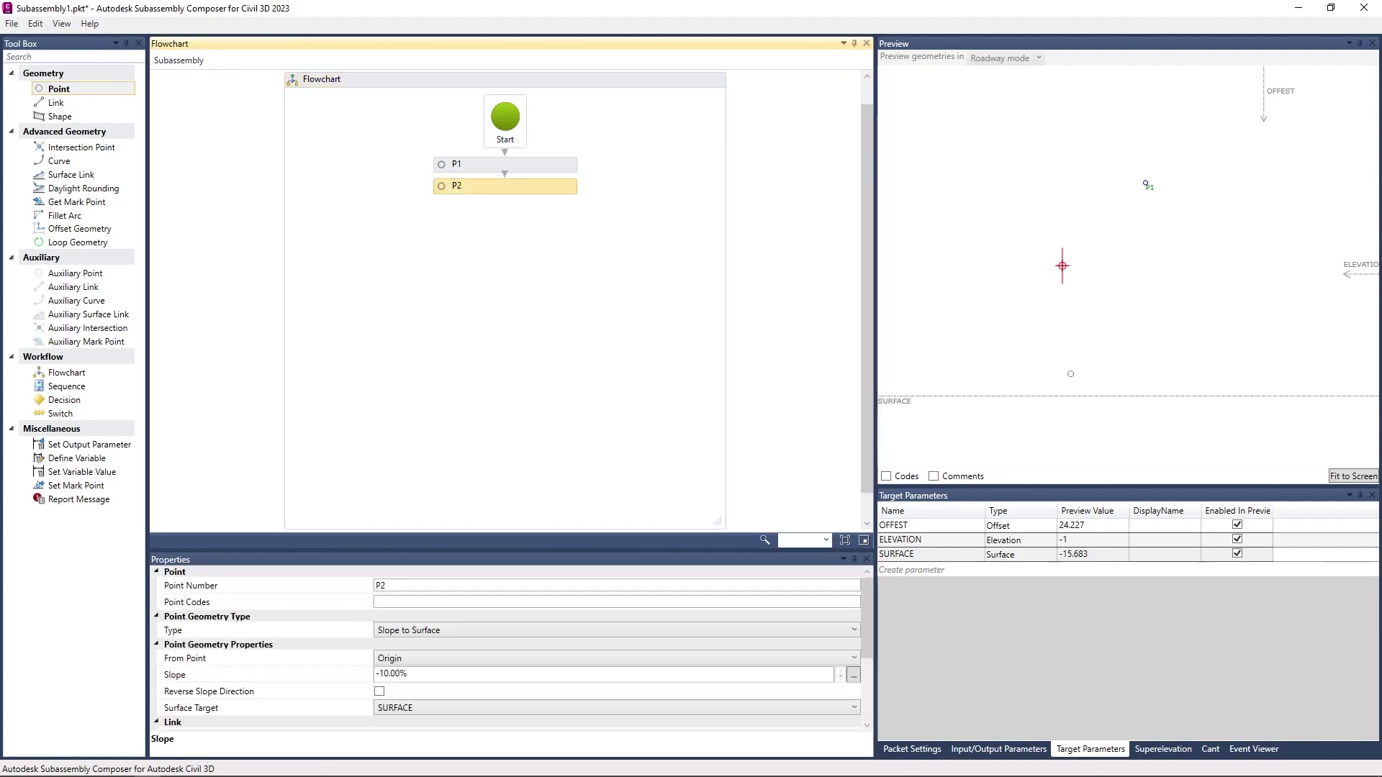
pyautogui.click(1353, 476)
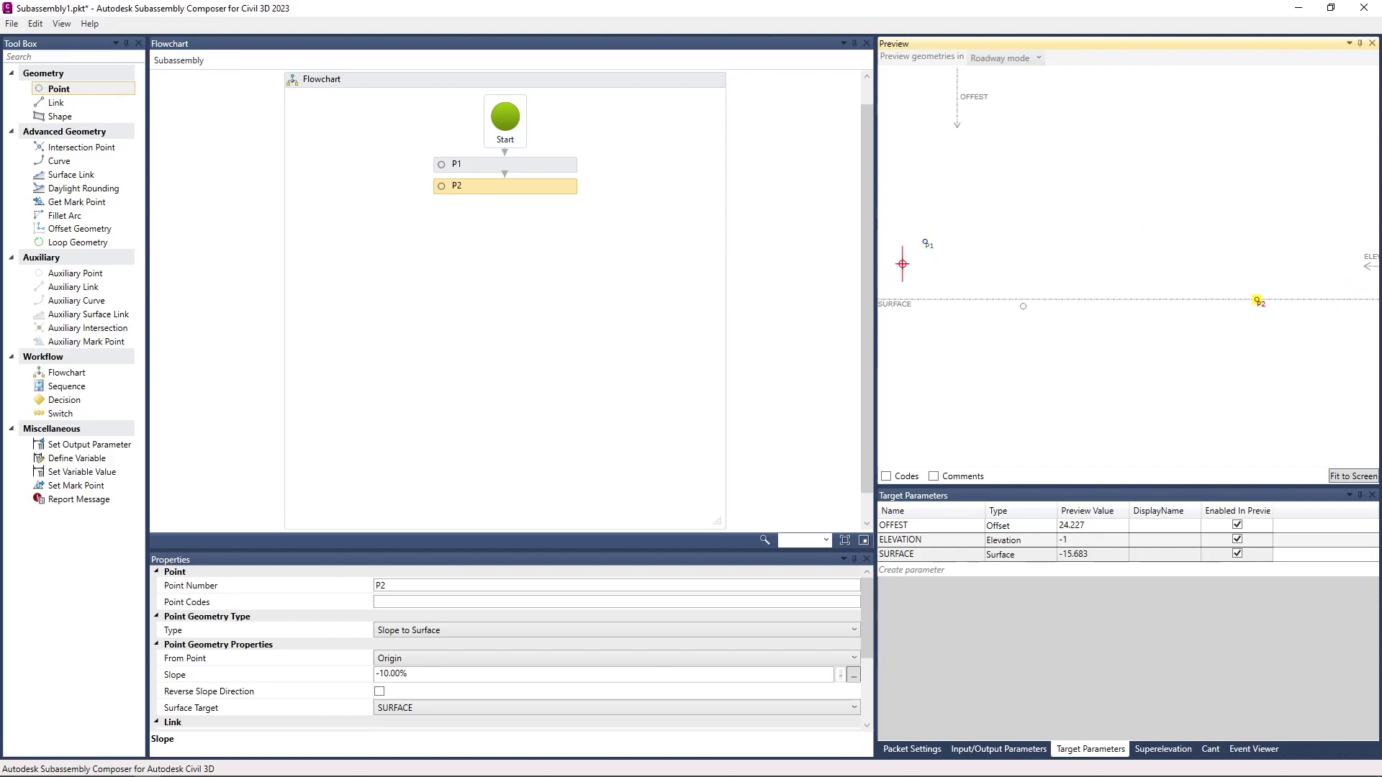
pyautogui.click(385, 672)
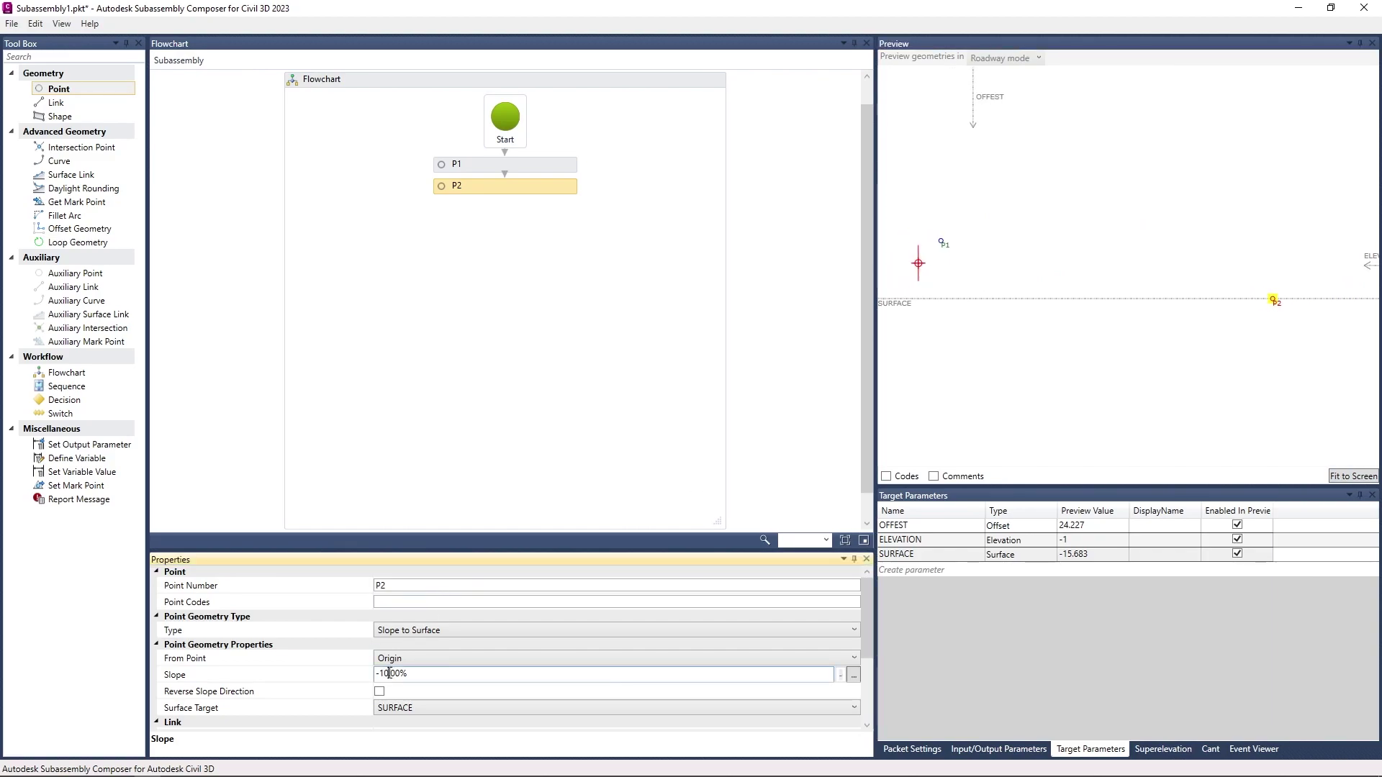
pyautogui.write('50')
pyautogui.click(636, 328)
pyautogui.click(555, 191)
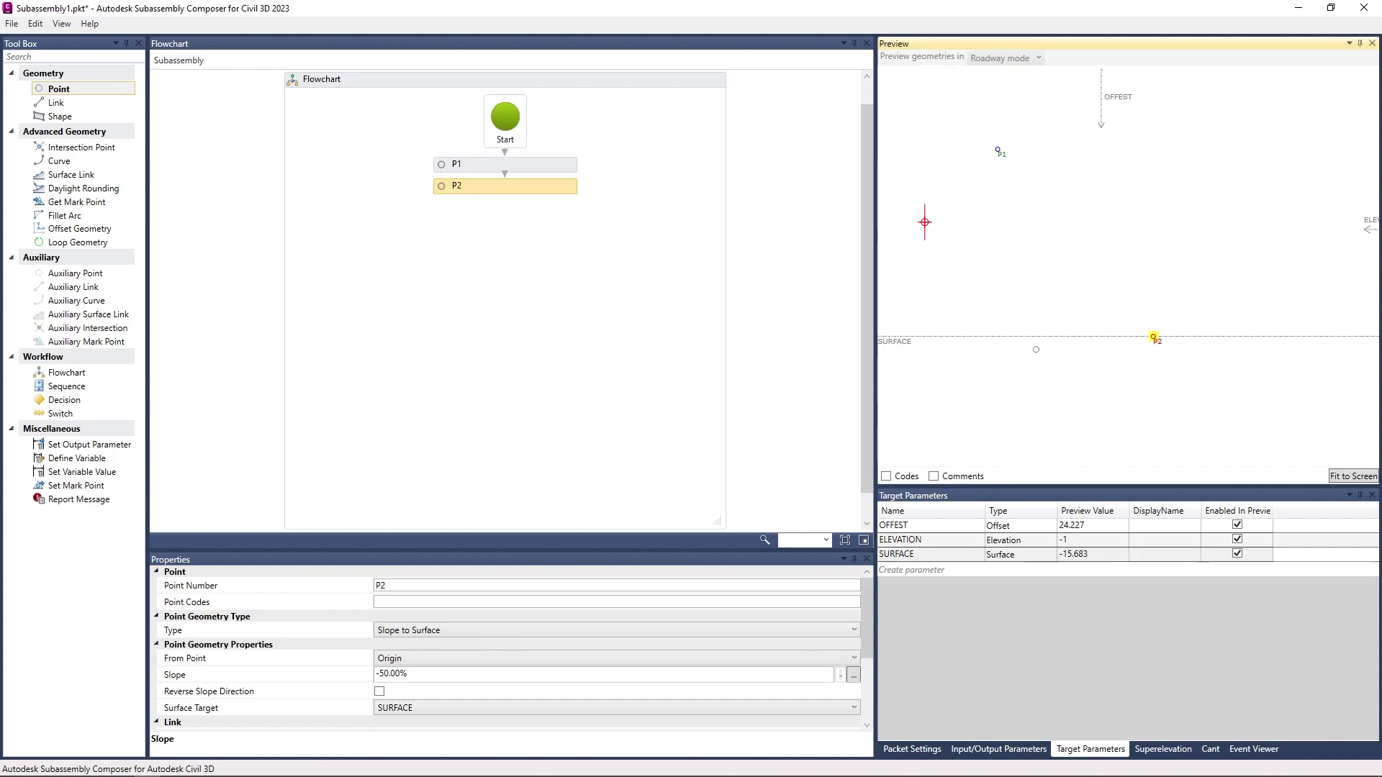
pyautogui.press('Escape')
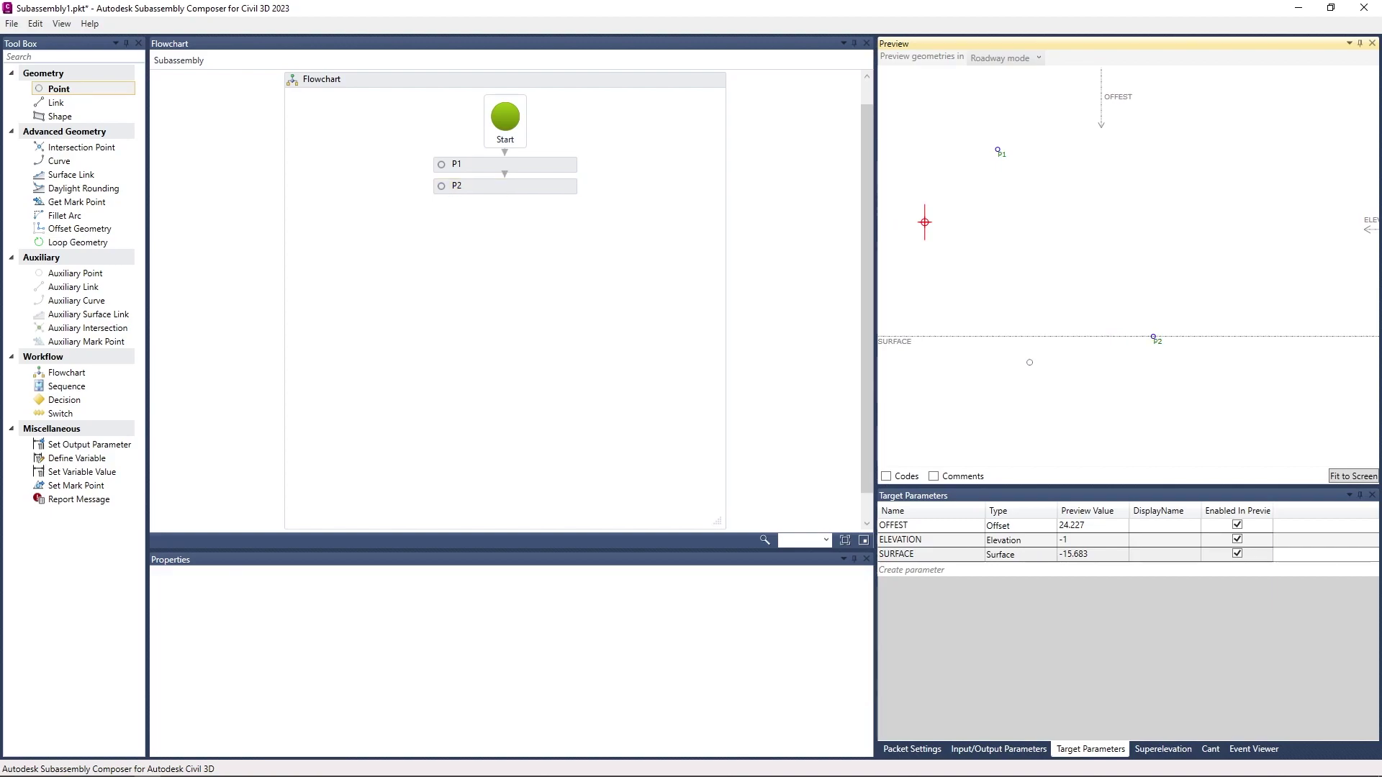
# Step: Create a Slope input parameter named FS with default value 3:2 (1.50:1)
pyautogui.click(1000, 749)
pyautogui.click(935, 541)
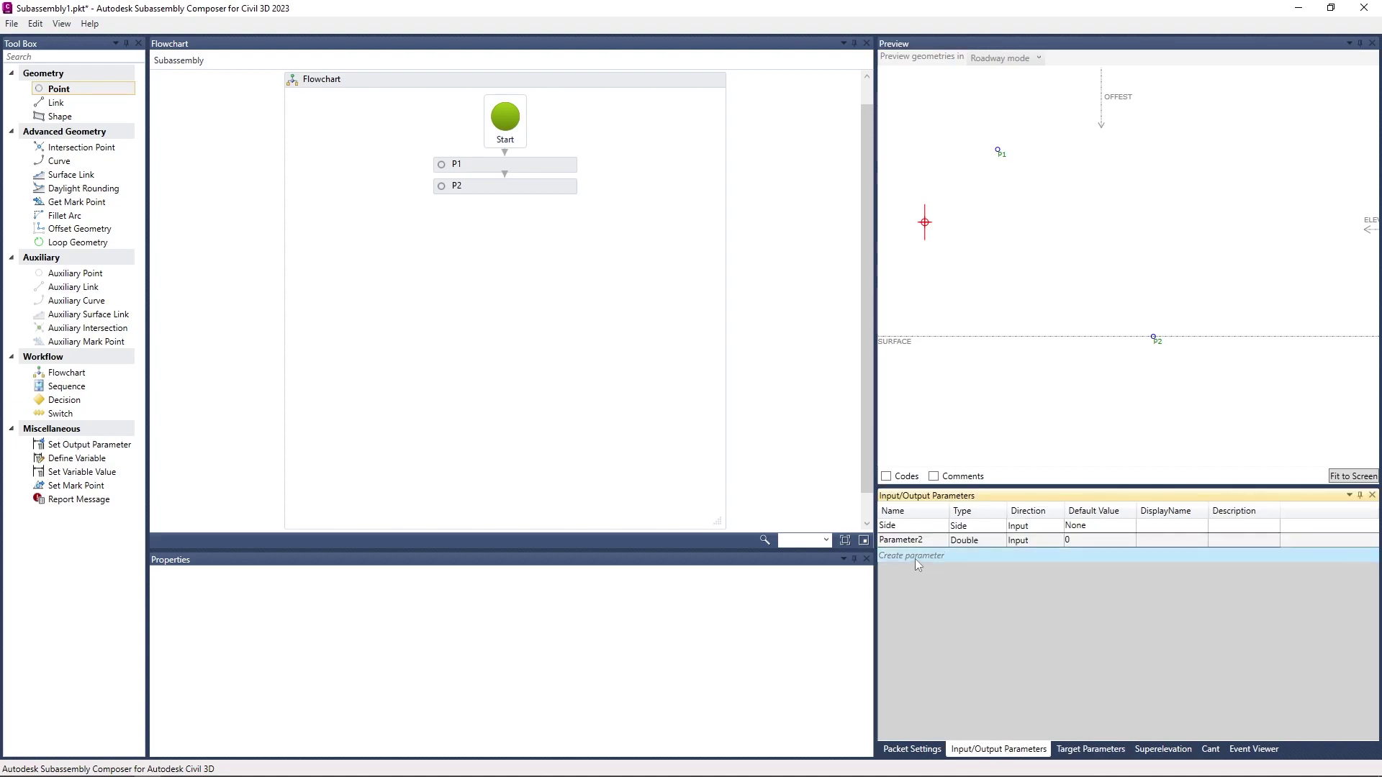
pyautogui.doubleClick(939, 541)
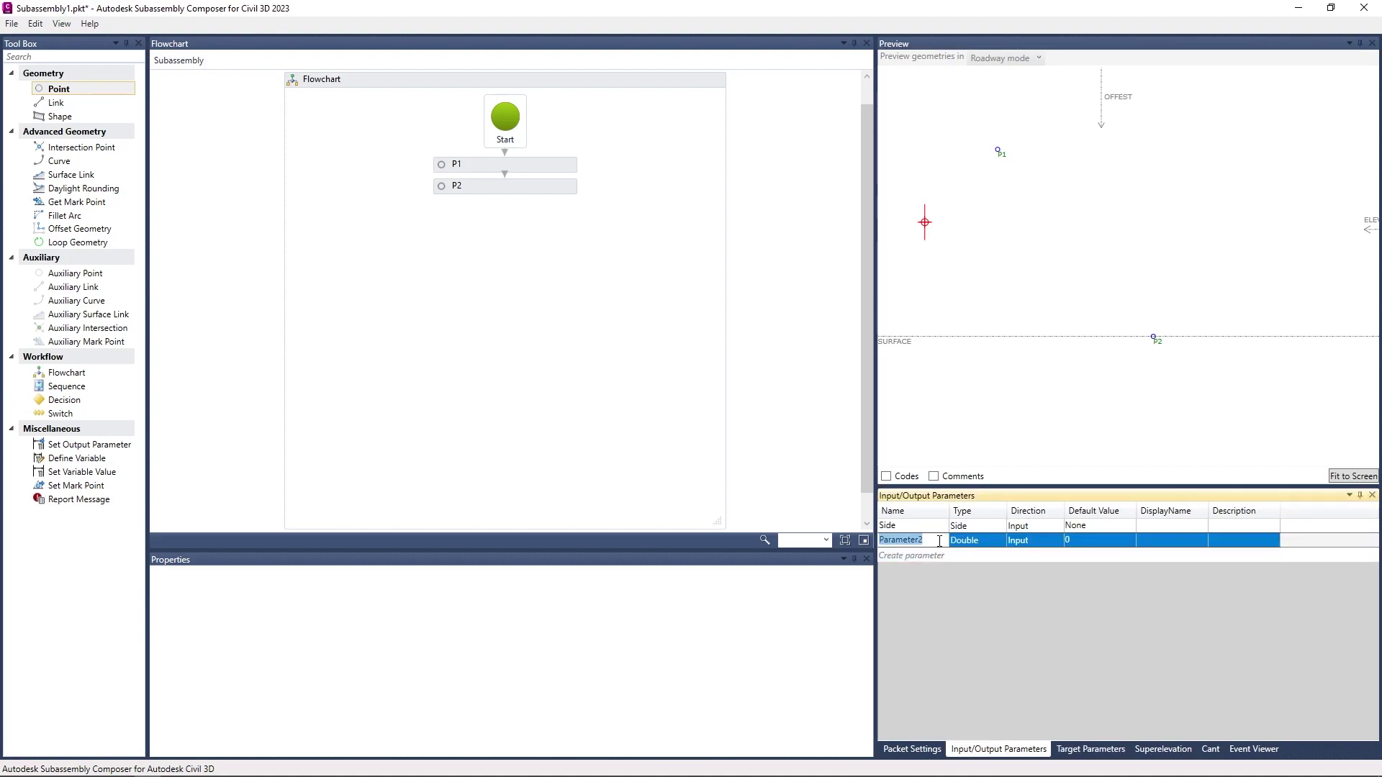
pyautogui.write('FS')
pyautogui.press('Return')
pyautogui.click(979, 544)
pyautogui.click(1007, 614)
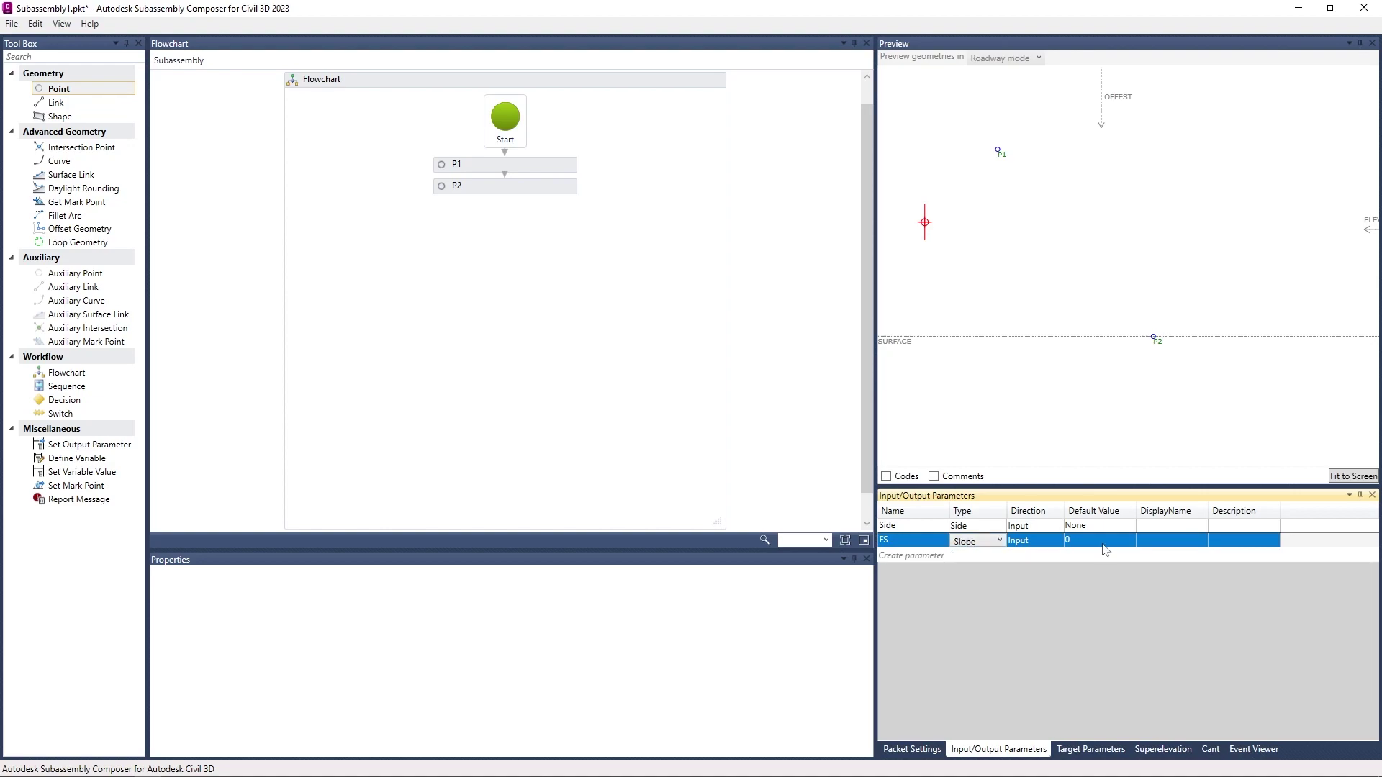
pyautogui.click(1102, 545)
pyautogui.write('3')
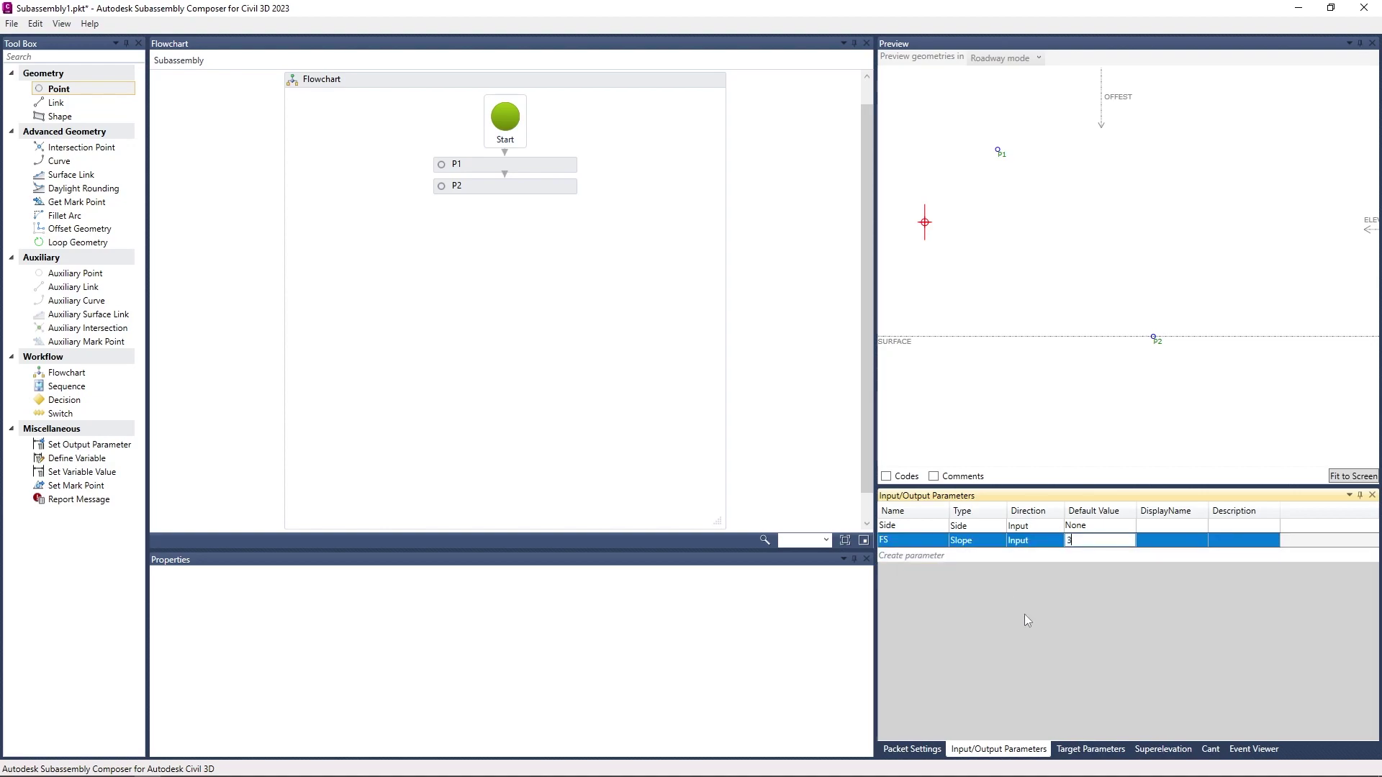
pyautogui.write(':2')
pyautogui.press('Return')
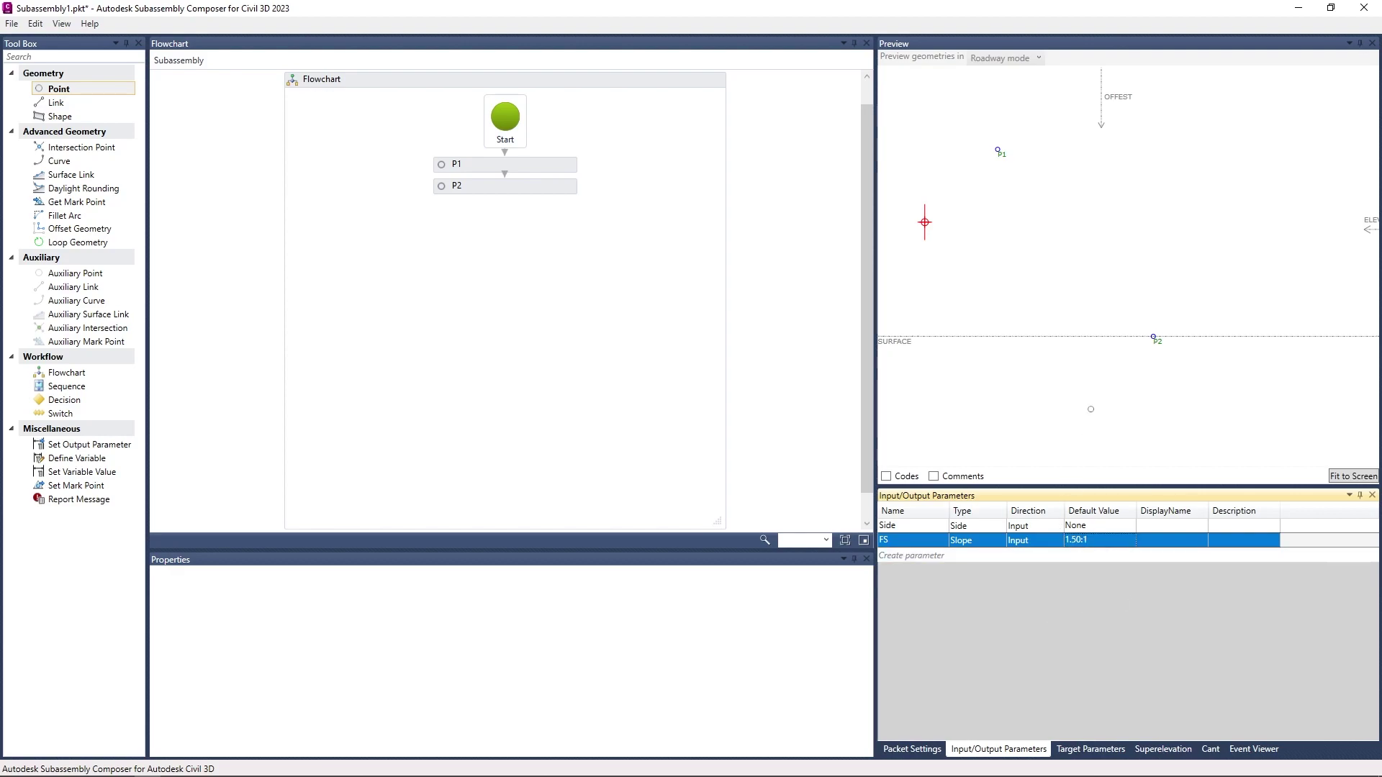
# Step: Set P2's slope to -FS
pyautogui.click(557, 186)
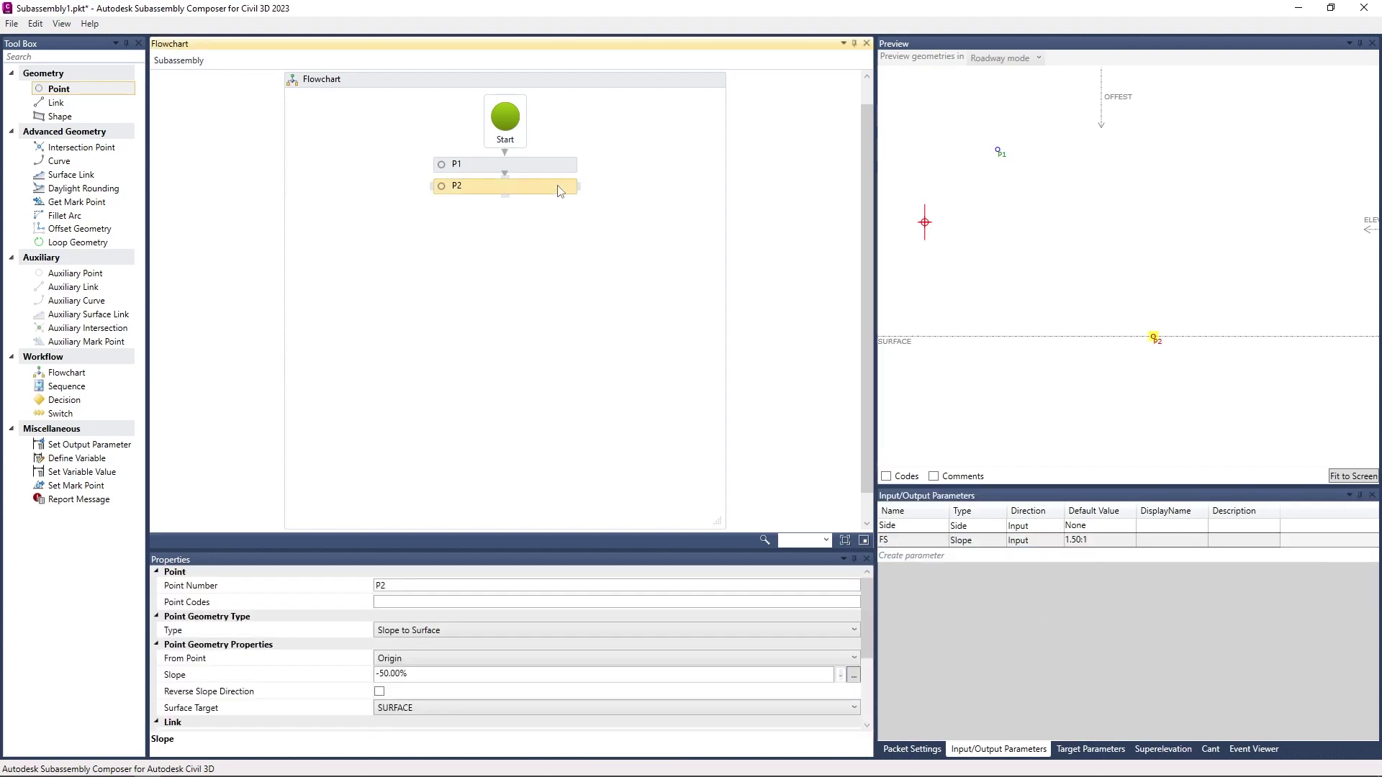
pyautogui.tripleClick(419, 675)
pyautogui.write('-')
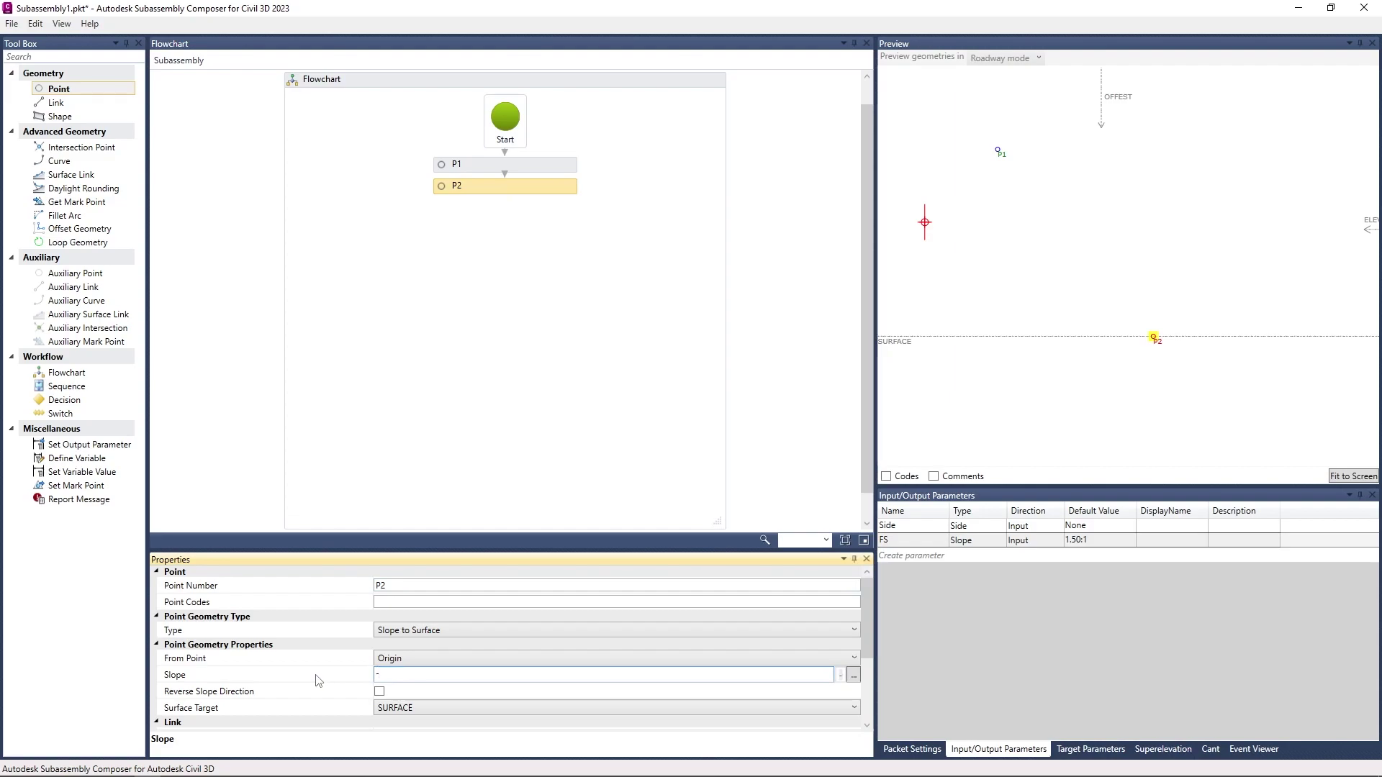
pyautogui.write('FS')
pyautogui.click(638, 381)
pyautogui.click(570, 191)
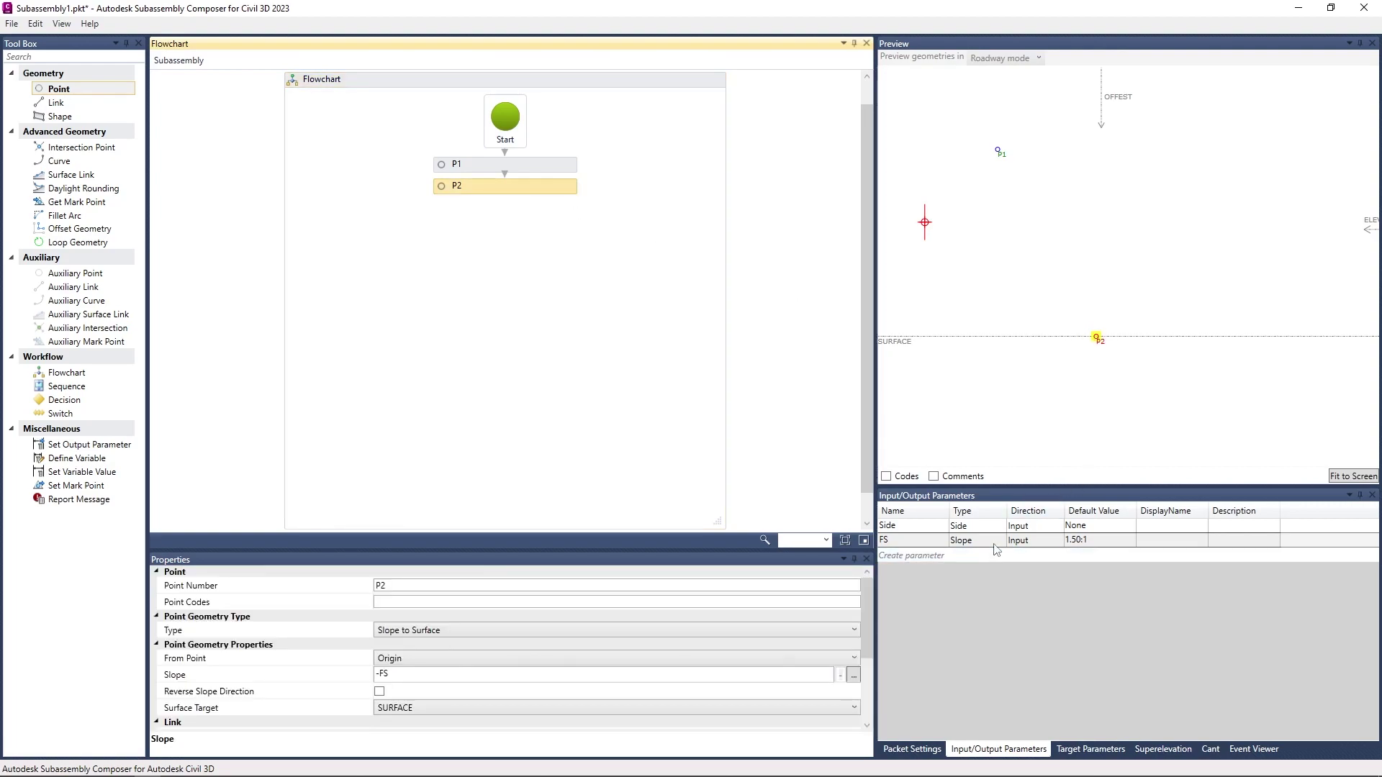
# Step: Change FS's default value to 2.00:1, then to 5.00:1, and review P2's properties
pyautogui.click(1078, 541)
pyautogui.doubleClick(1076, 540)
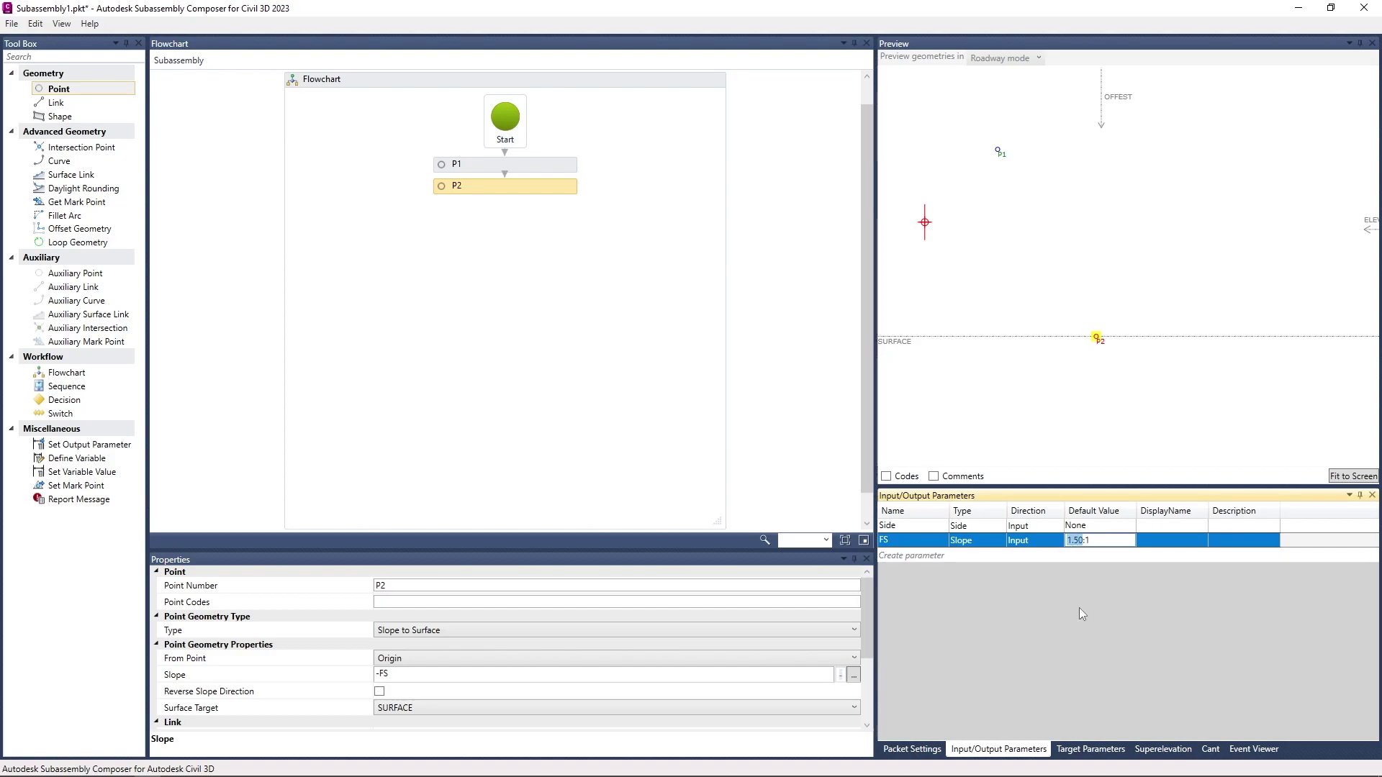
pyautogui.write('2')
pyautogui.press('Return')
pyautogui.click(1076, 542)
pyautogui.doubleClick(1083, 539)
pyautogui.write('5')
pyautogui.press('Return')
pyautogui.scroll(-2, 1107, 368)
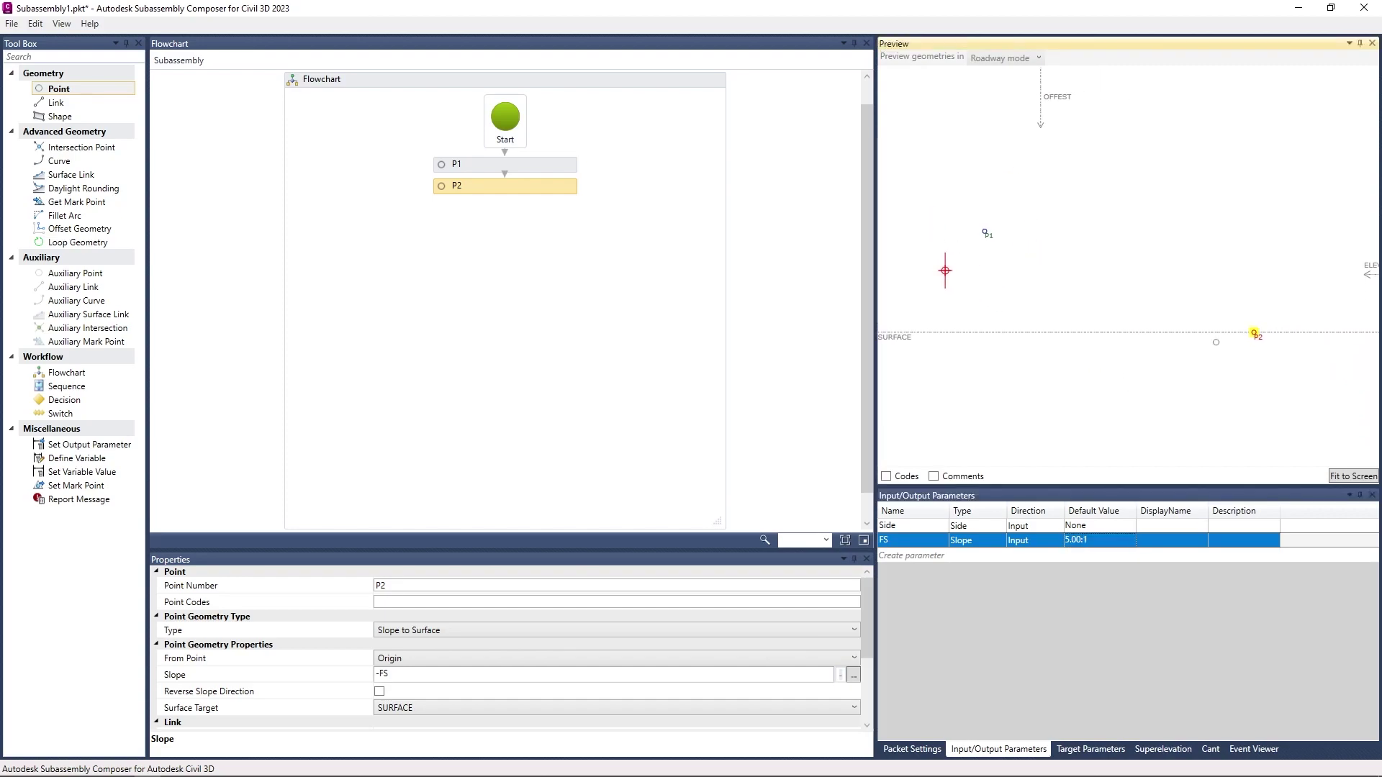
pyautogui.click(595, 372)
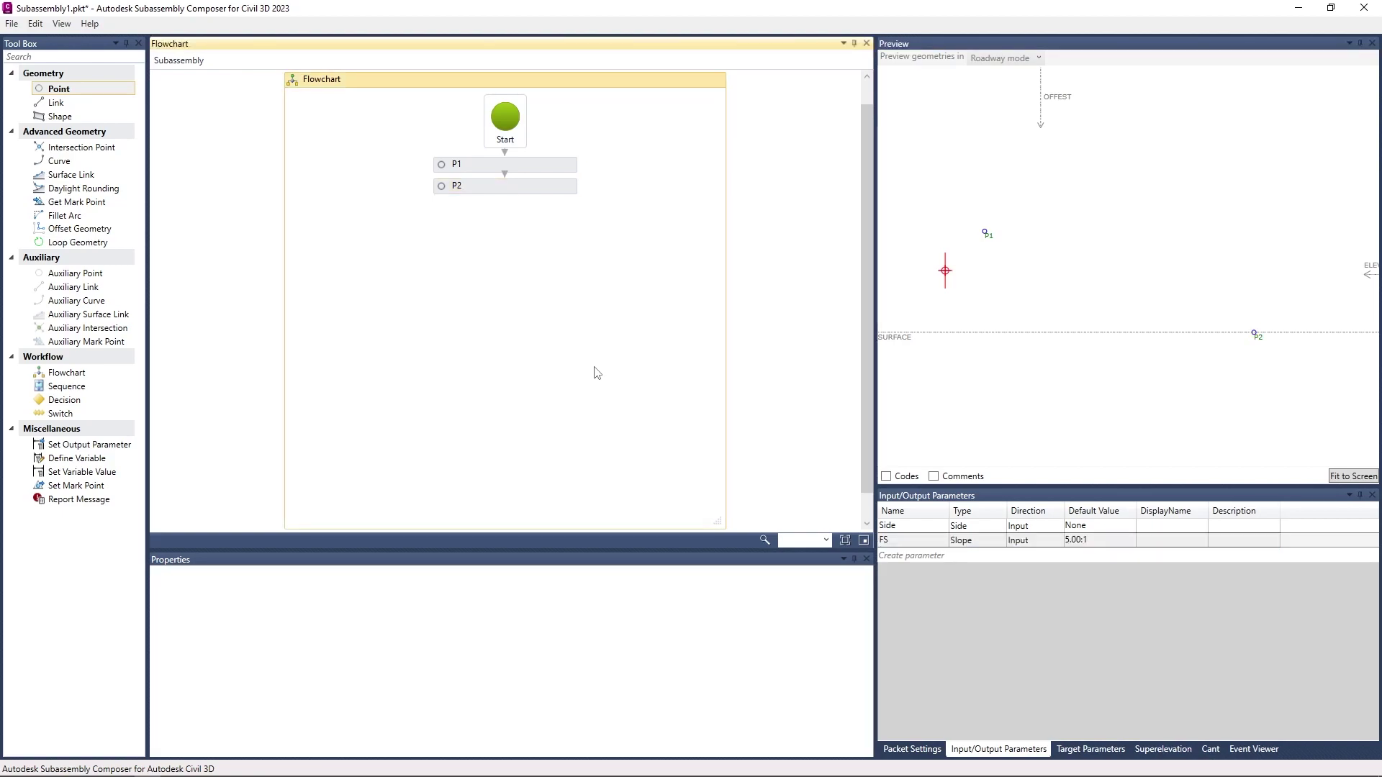
pyautogui.click(537, 187)
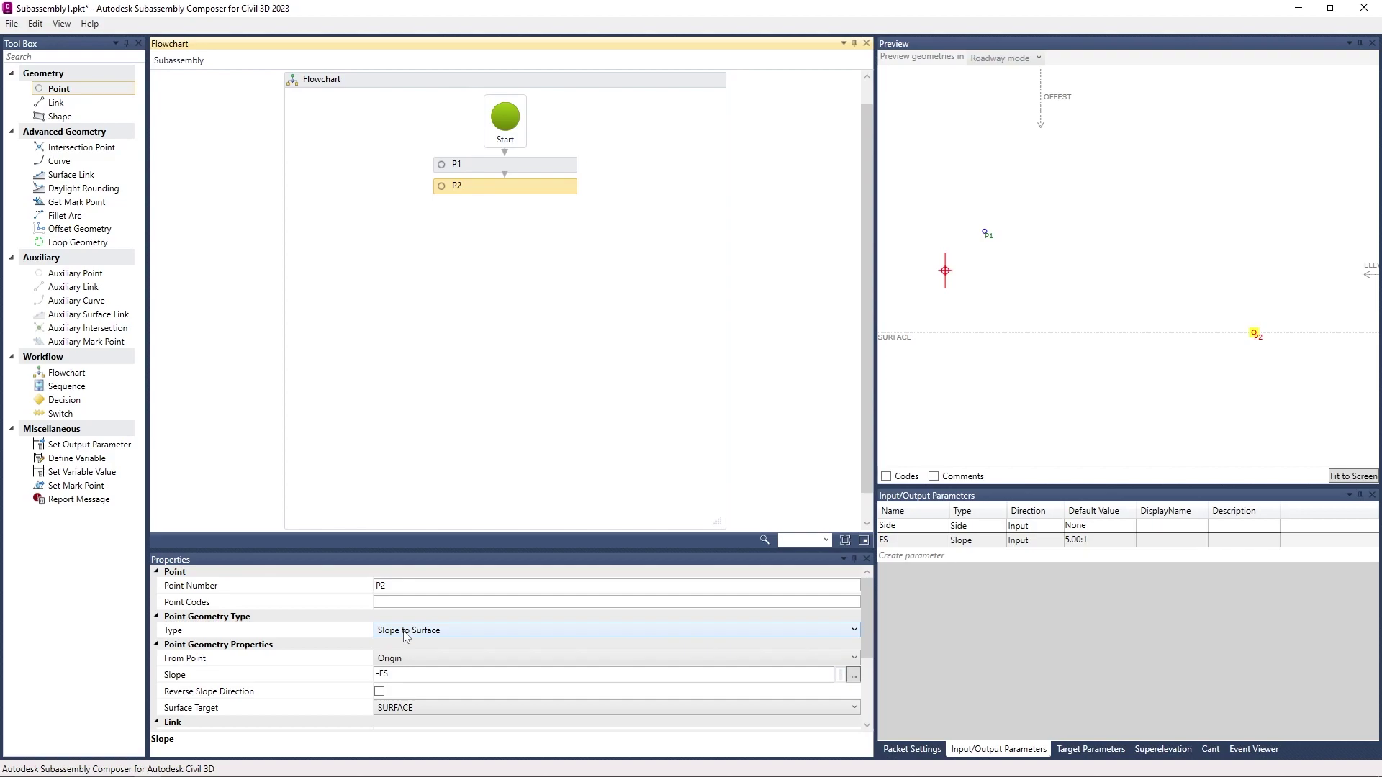
# Step: Scroll P2's properties to Point Geometry and bring up its From Point choice (P1 or Origin)
pyautogui.scroll(-1, 358, 641)
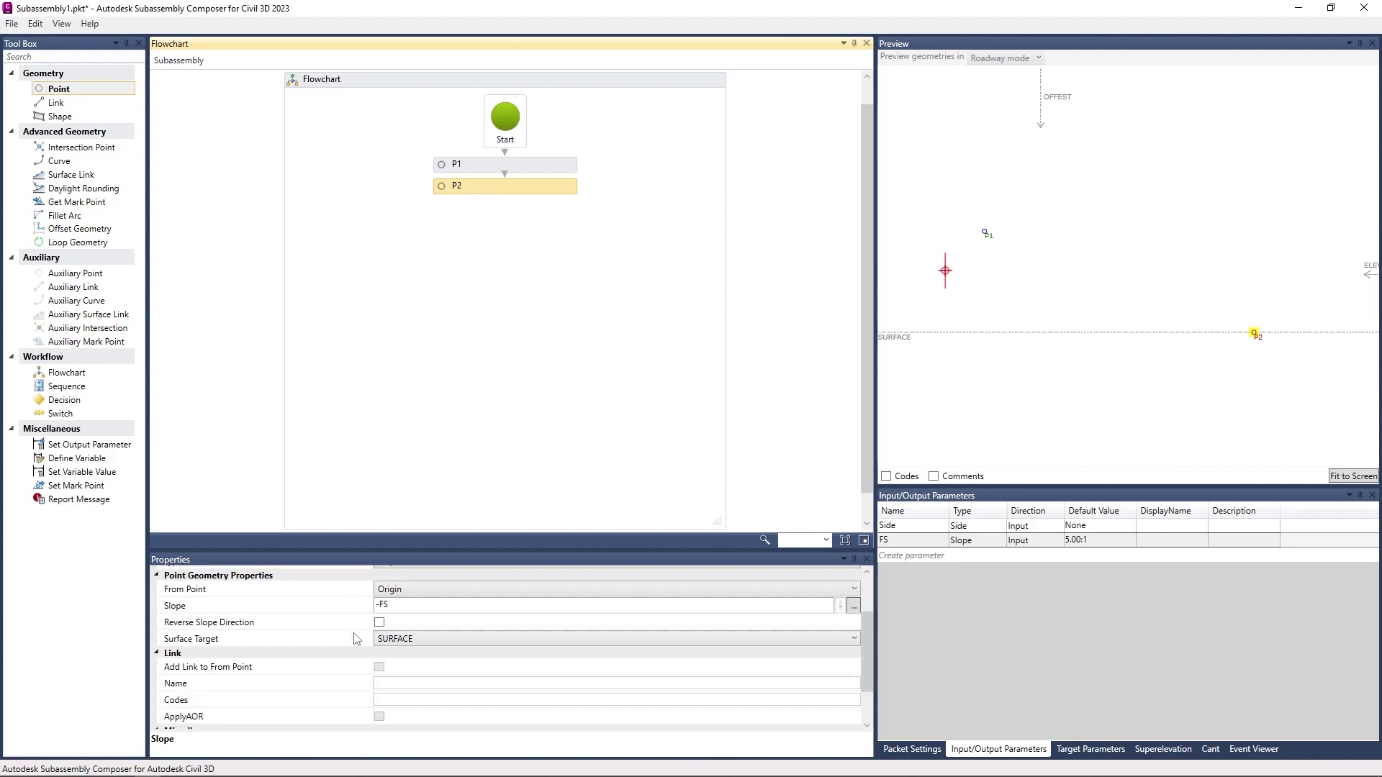
pyautogui.scroll(1, 358, 641)
pyautogui.scroll(-1, 356, 662)
pyautogui.scroll(-1, 338, 664)
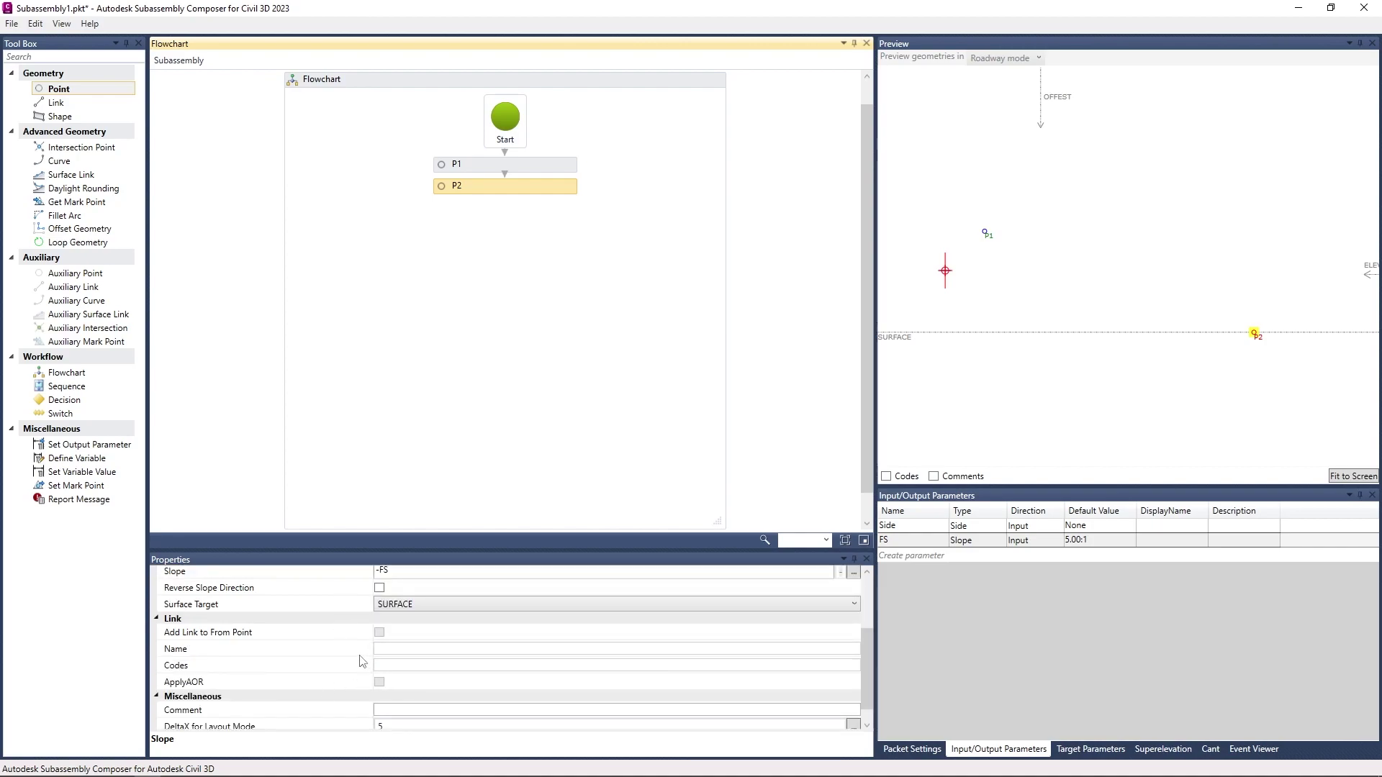
pyautogui.scroll(1, 356, 656)
pyautogui.scroll(1, 345, 646)
pyautogui.scroll(-1, 335, 637)
pyautogui.scroll(1, 332, 633)
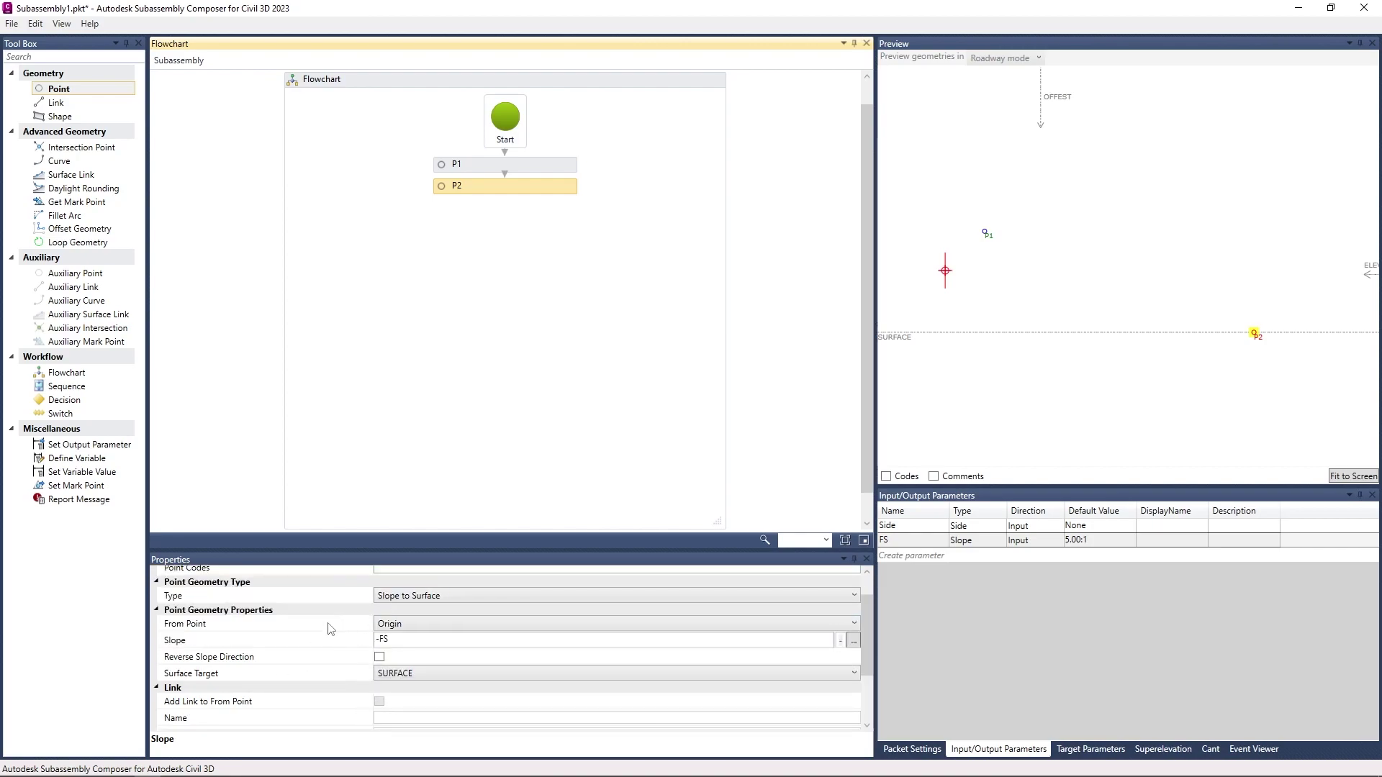
pyautogui.scroll(-1, 359, 621)
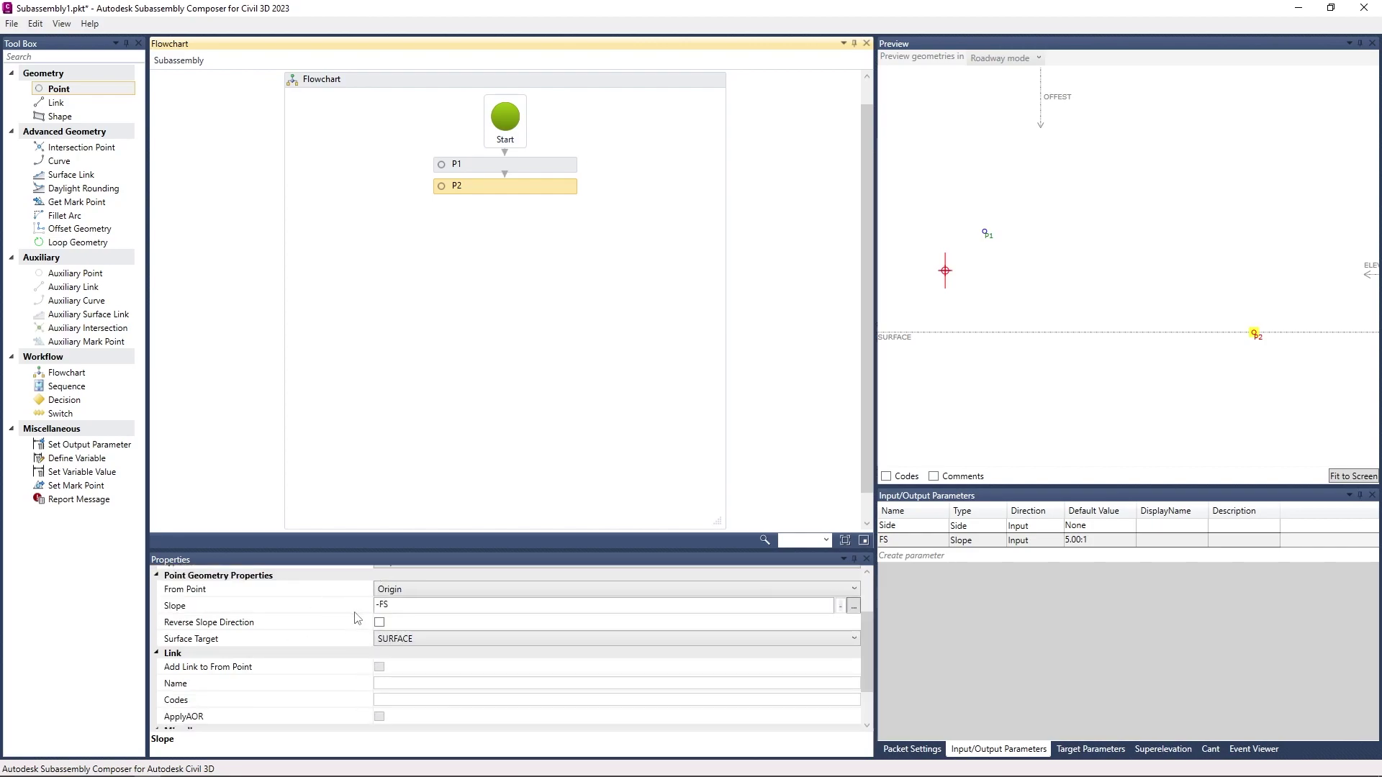
pyautogui.click(380, 672)
pyautogui.scroll(1, 379, 671)
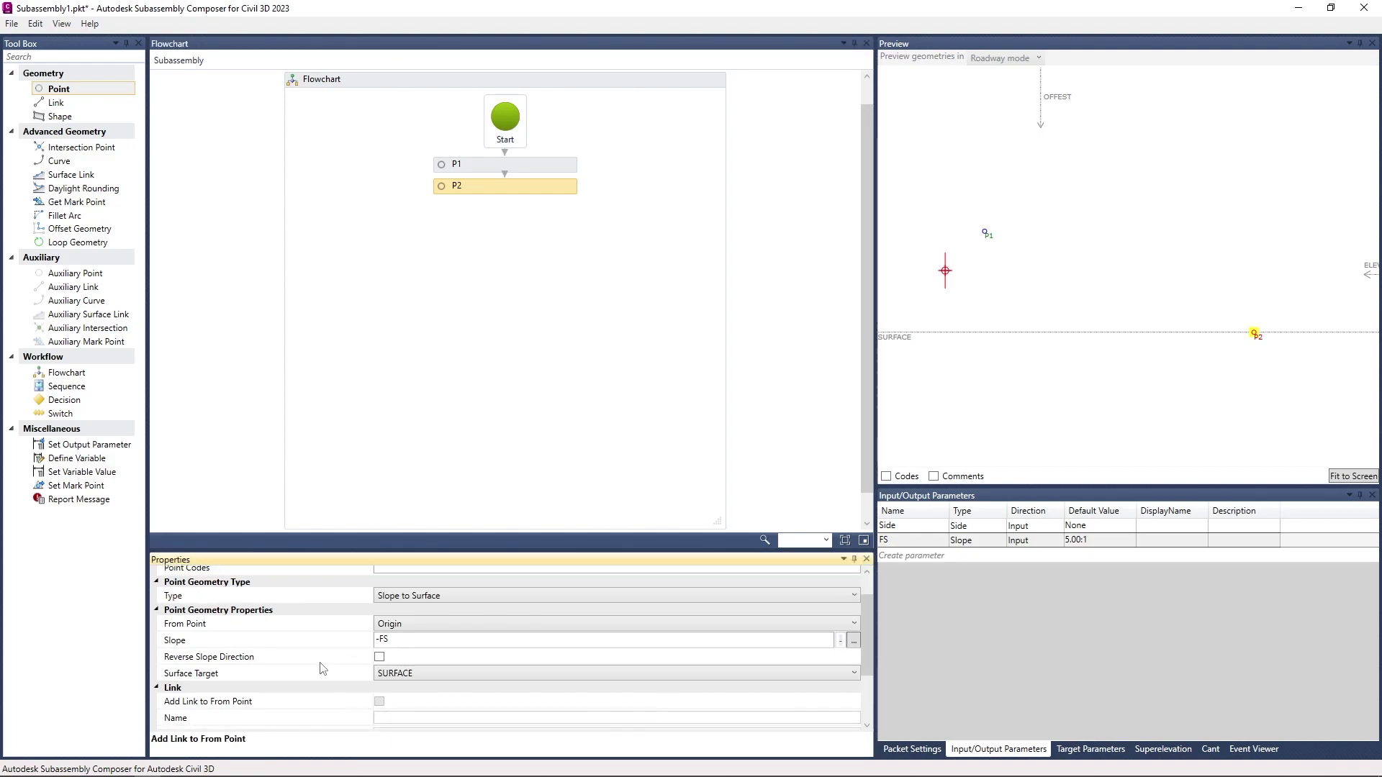
# Step: Set P2's From Point to P1 and add a link back to P1
pyautogui.click(427, 630)
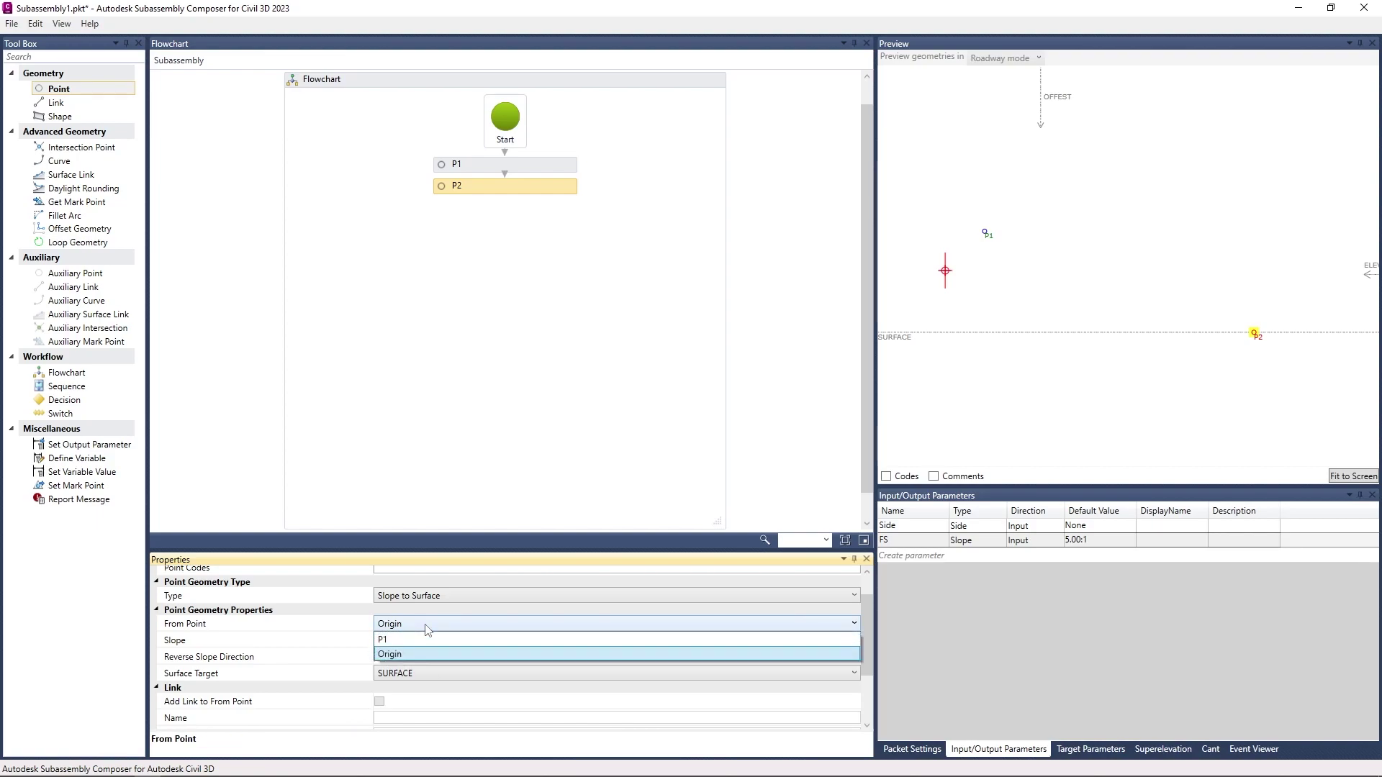
pyautogui.click(401, 639)
pyautogui.scroll(-2, 379, 643)
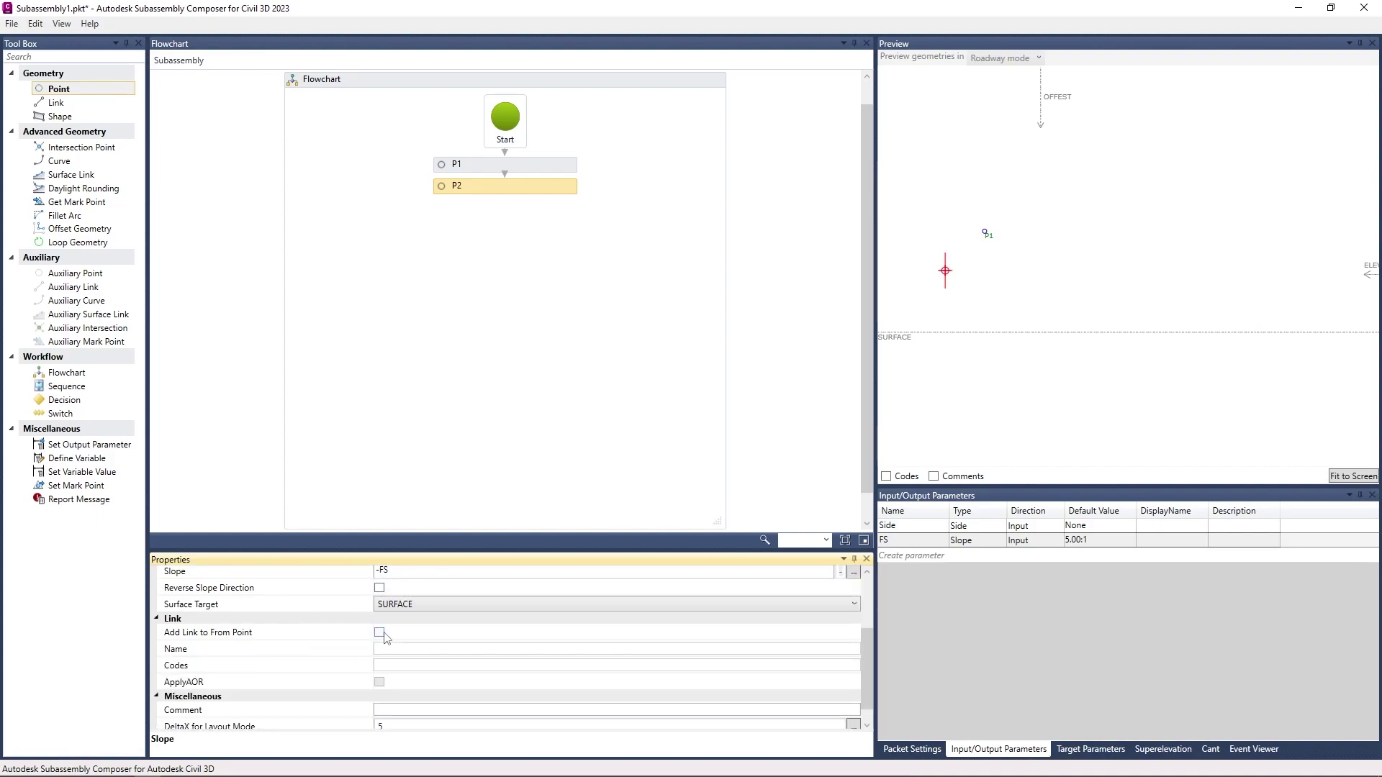
pyautogui.click(379, 631)
pyautogui.moveTo(1209, 347); pyautogui.dragTo(1079, 320)
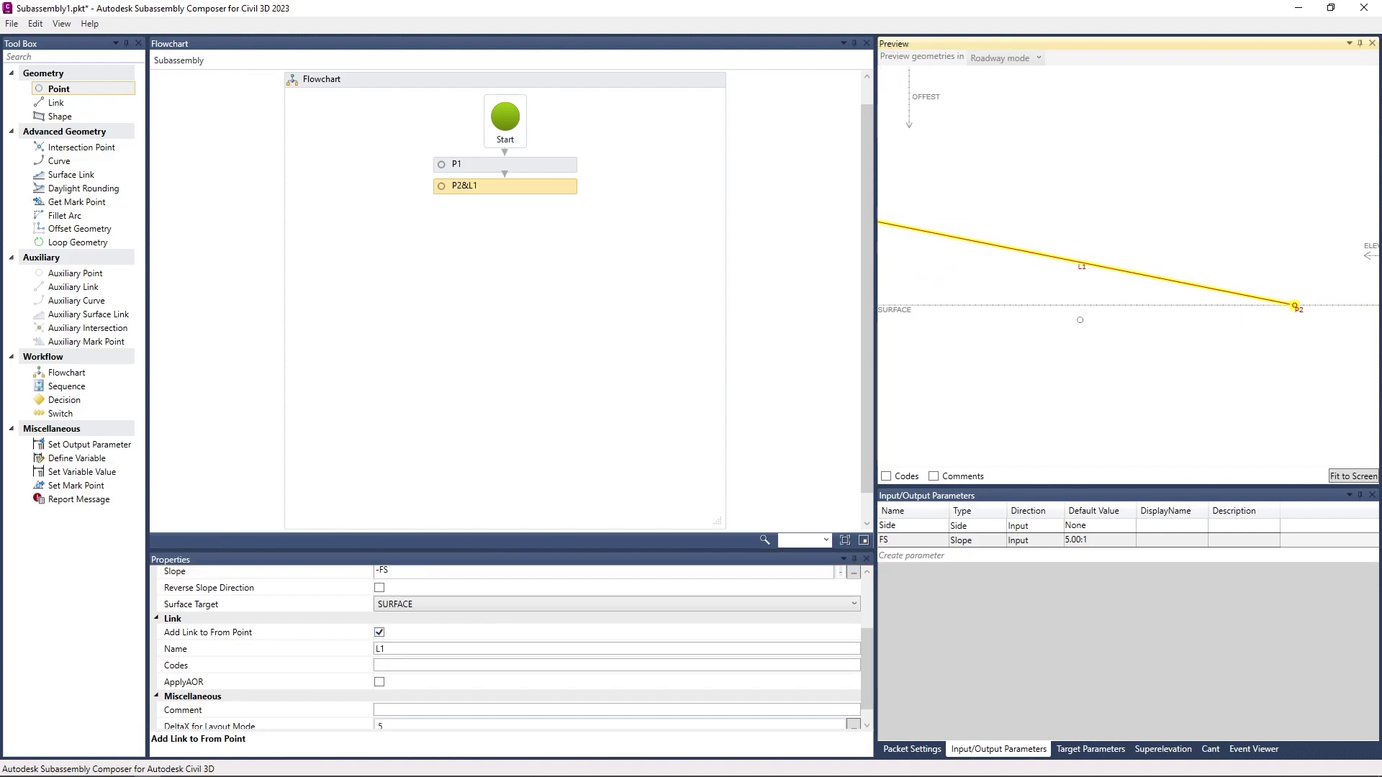
pyautogui.scroll(-3, 1151, 318)
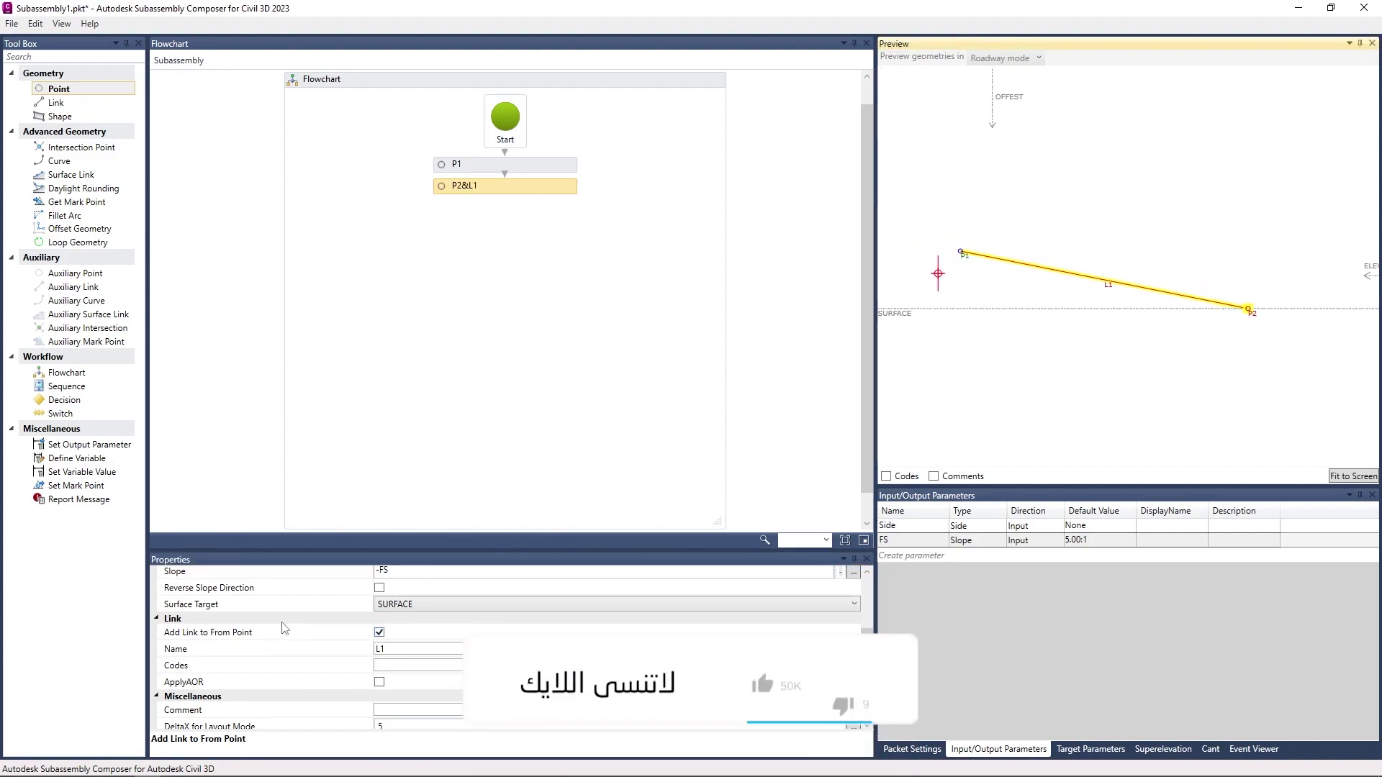
pyautogui.scroll(2, 283, 628)
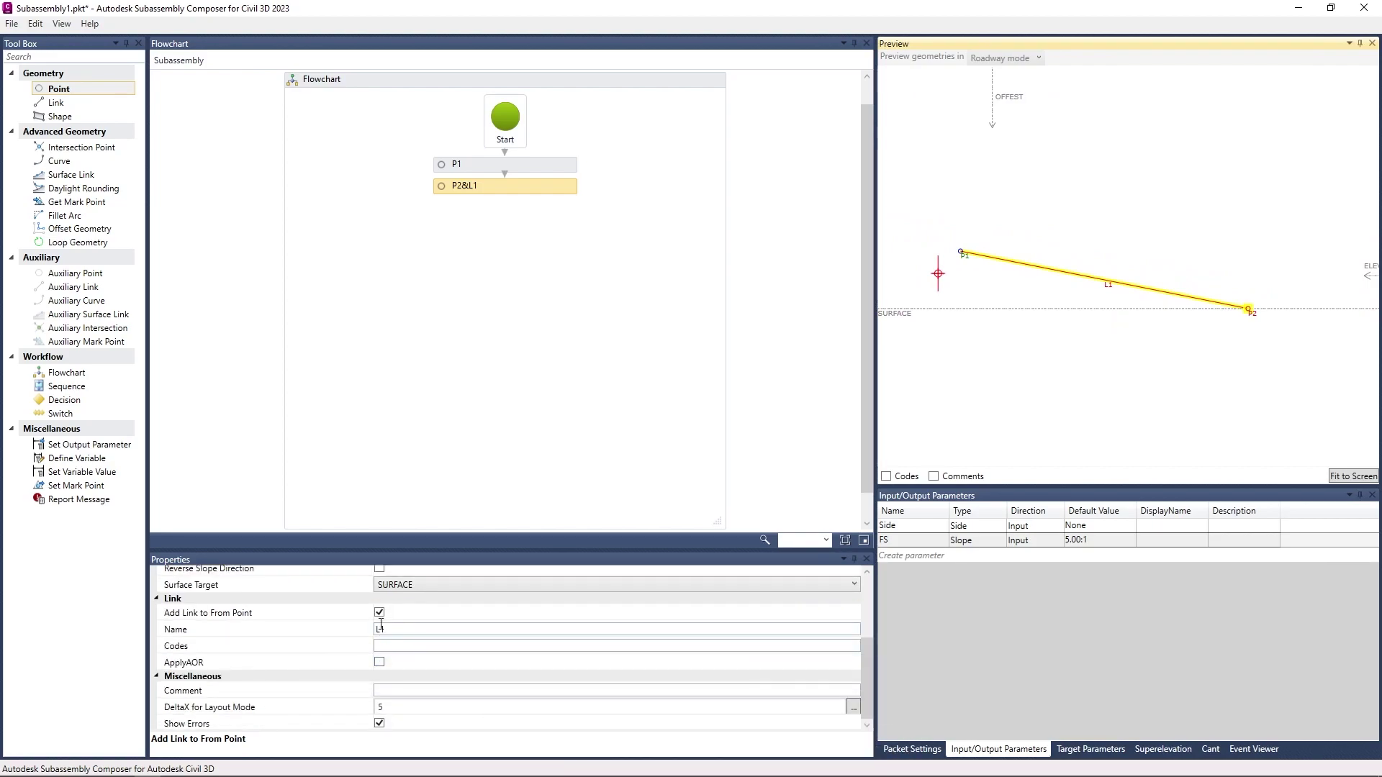
# Step: Confirm the new link's name as L1 and review its codes entry
pyautogui.doubleClick(396, 629)
pyautogui.click(397, 629)
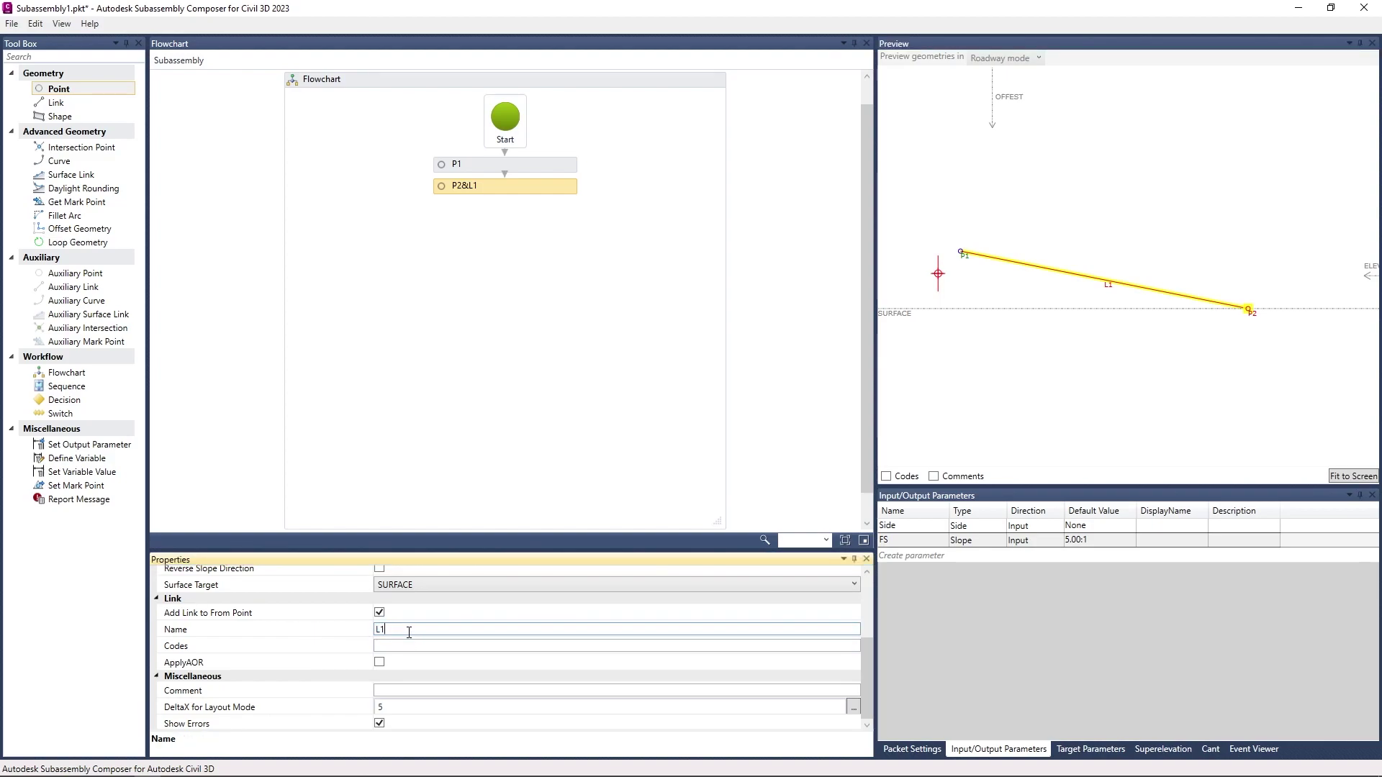
pyautogui.click(444, 644)
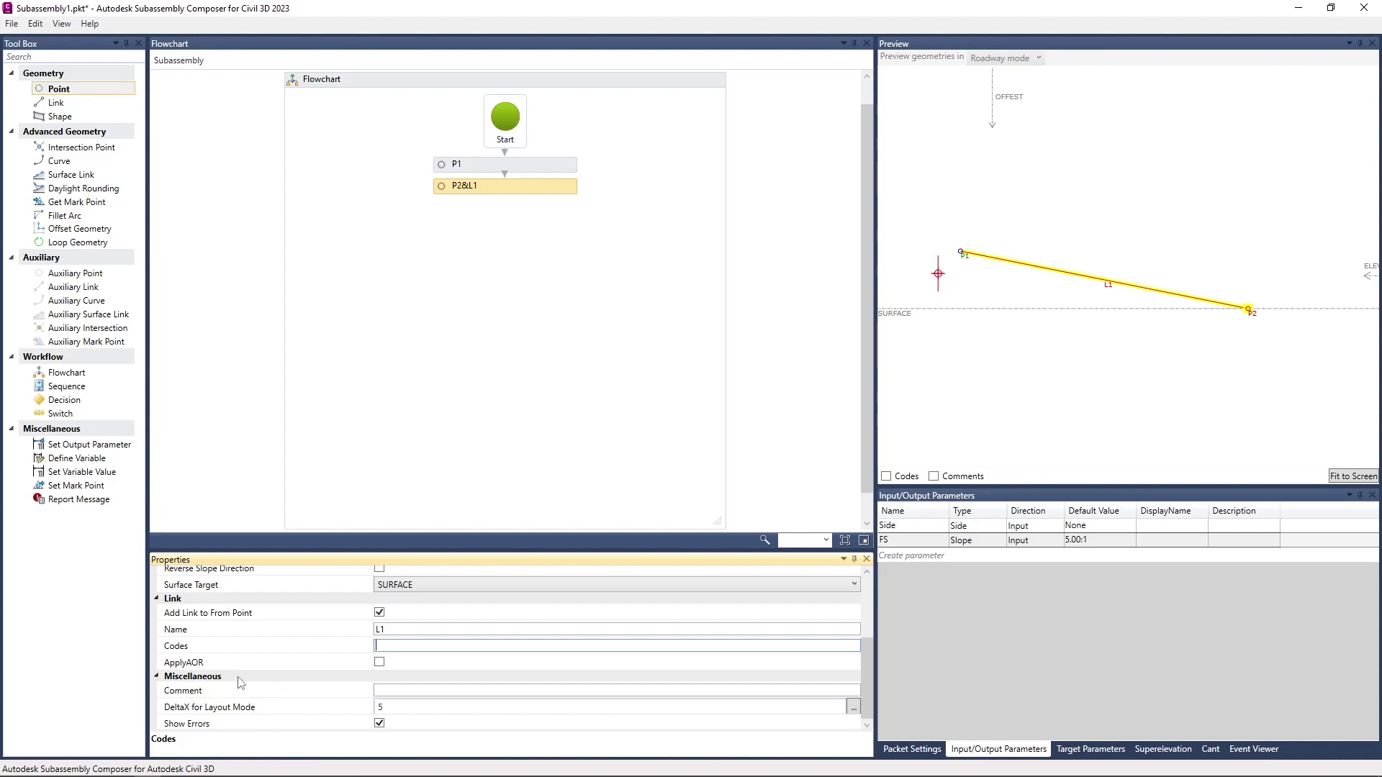
pyautogui.scroll(2, 281, 675)
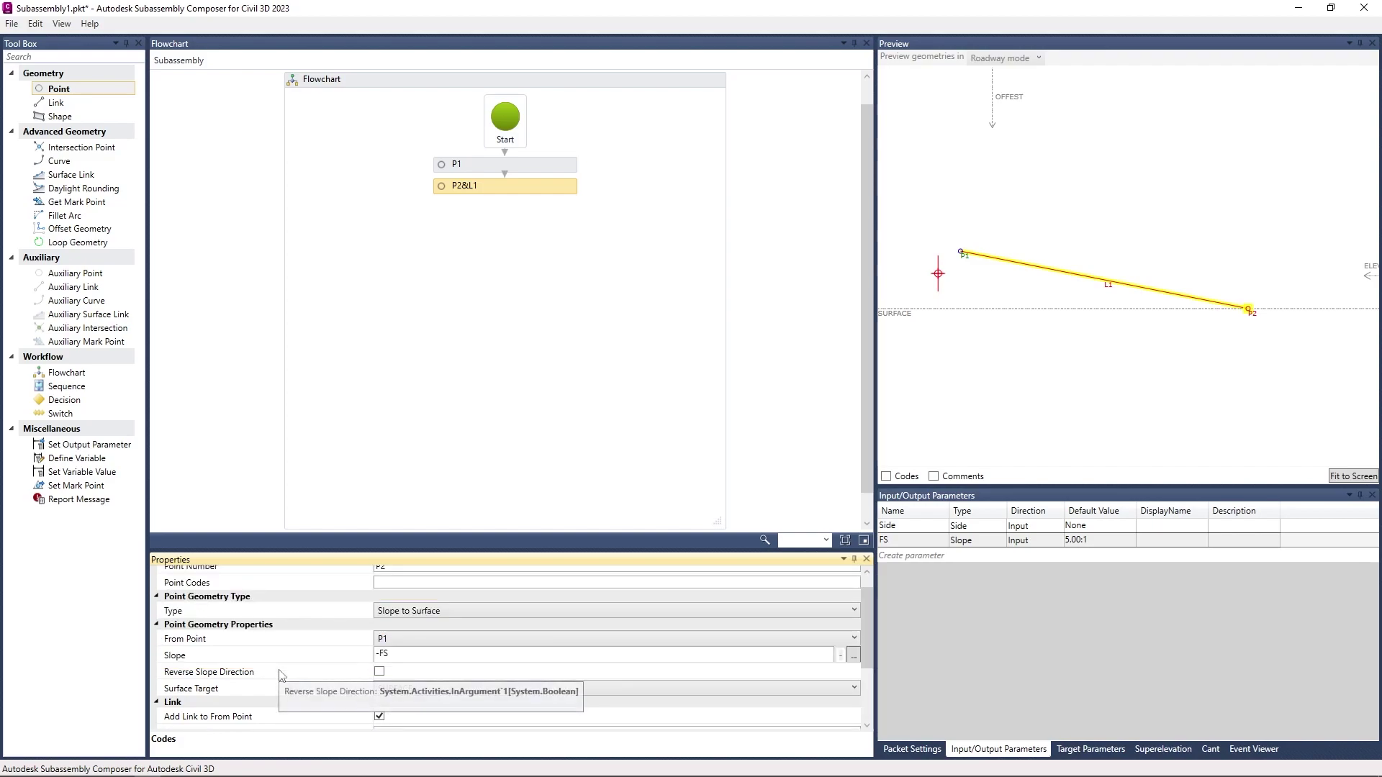
pyautogui.scroll(1, 287, 685)
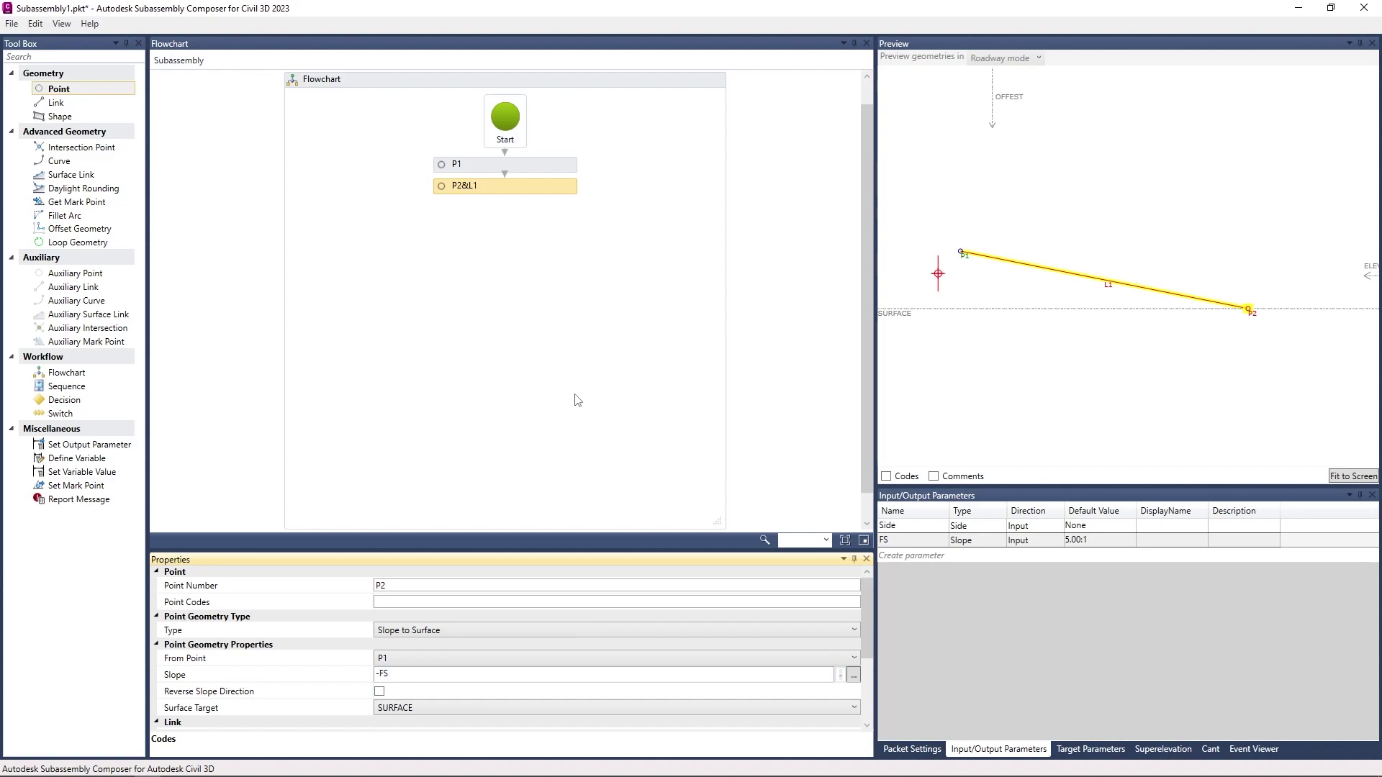
pyautogui.scroll(-2, 291, 641)
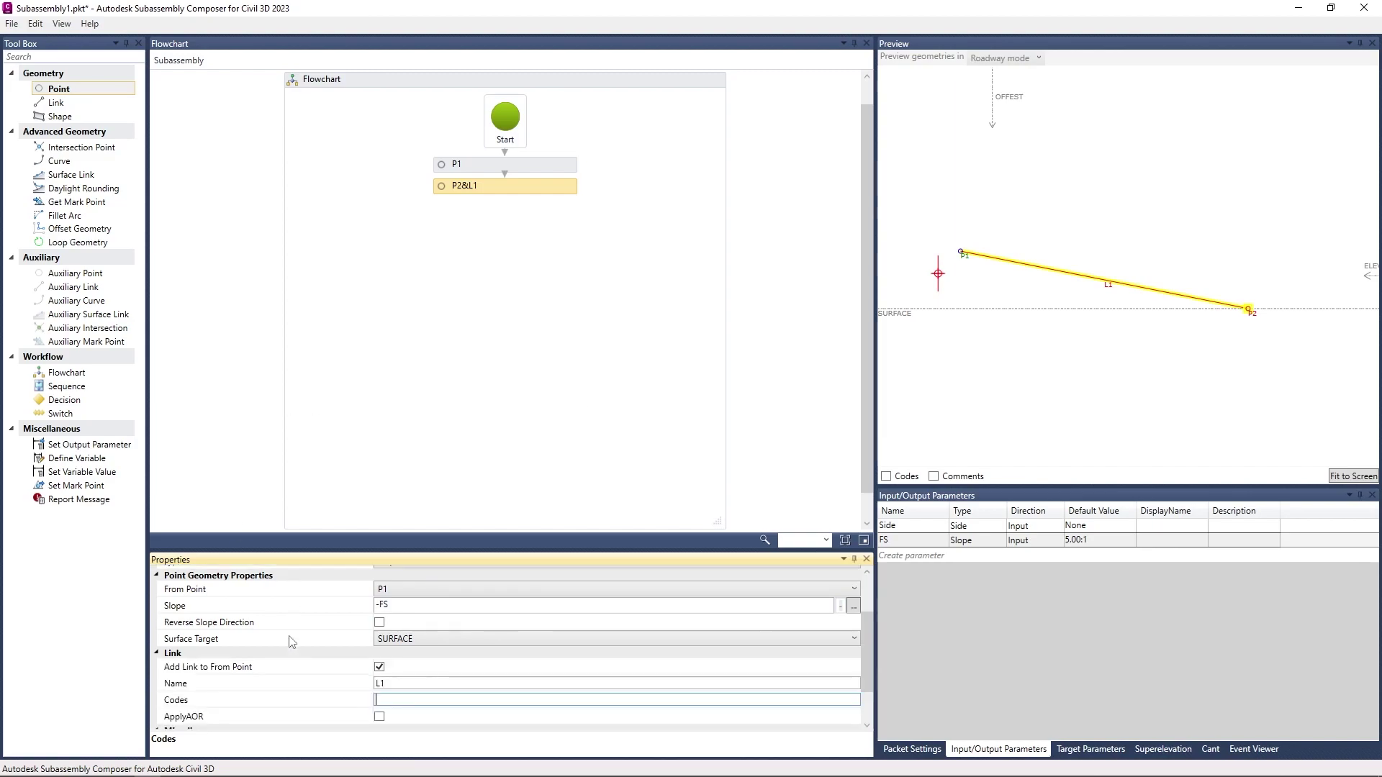
pyautogui.scroll(1, 290, 637)
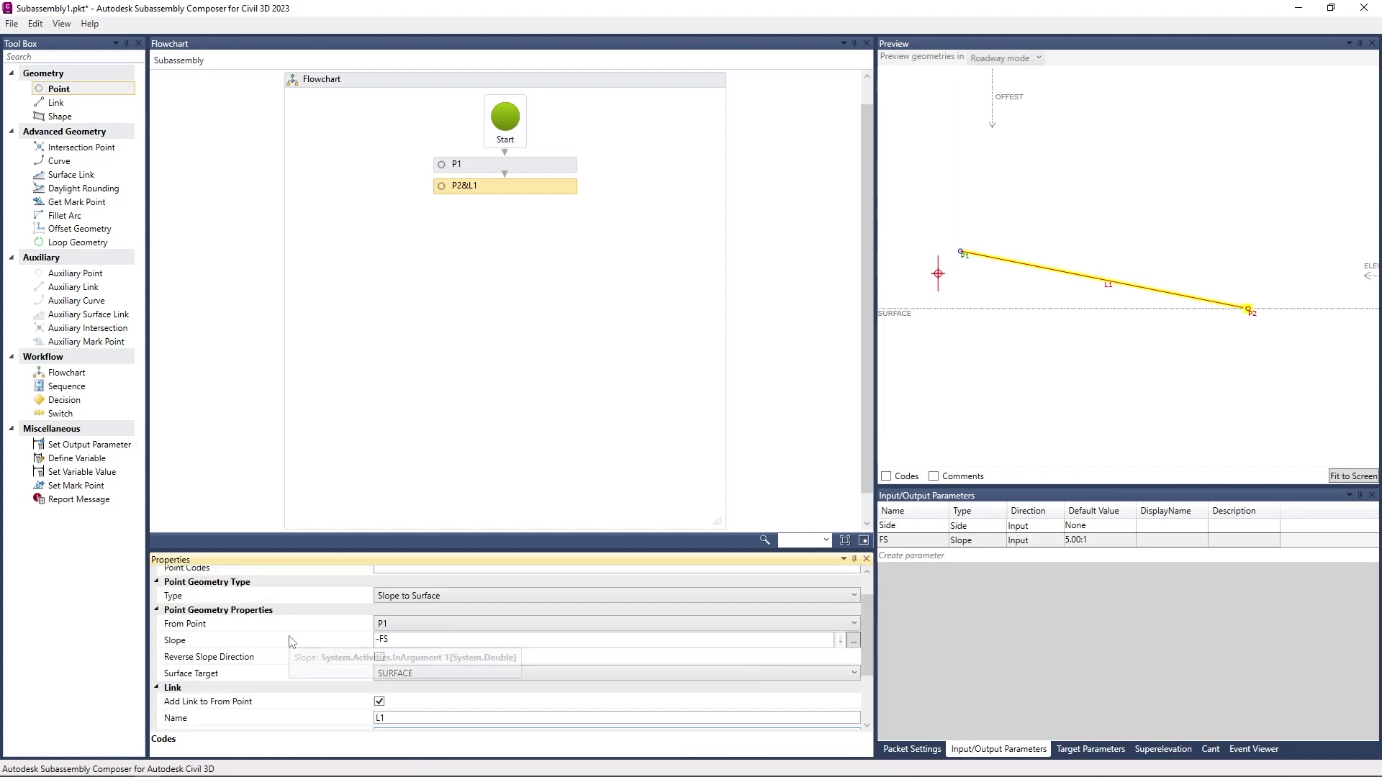
# Step: Change P2's point geometry type to Delta X and Delta Y
pyautogui.click(423, 598)
pyautogui.click(464, 667)
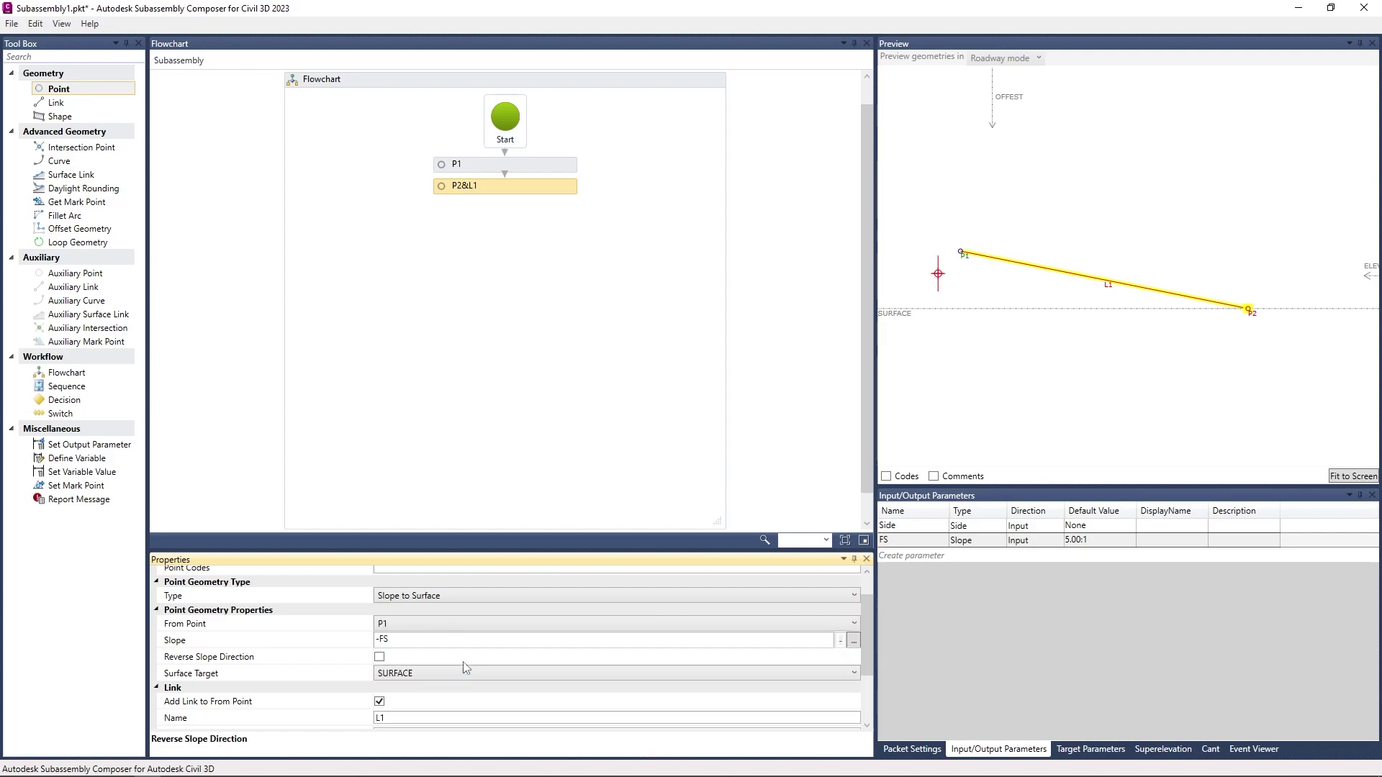
pyautogui.click(460, 596)
pyautogui.click(471, 653)
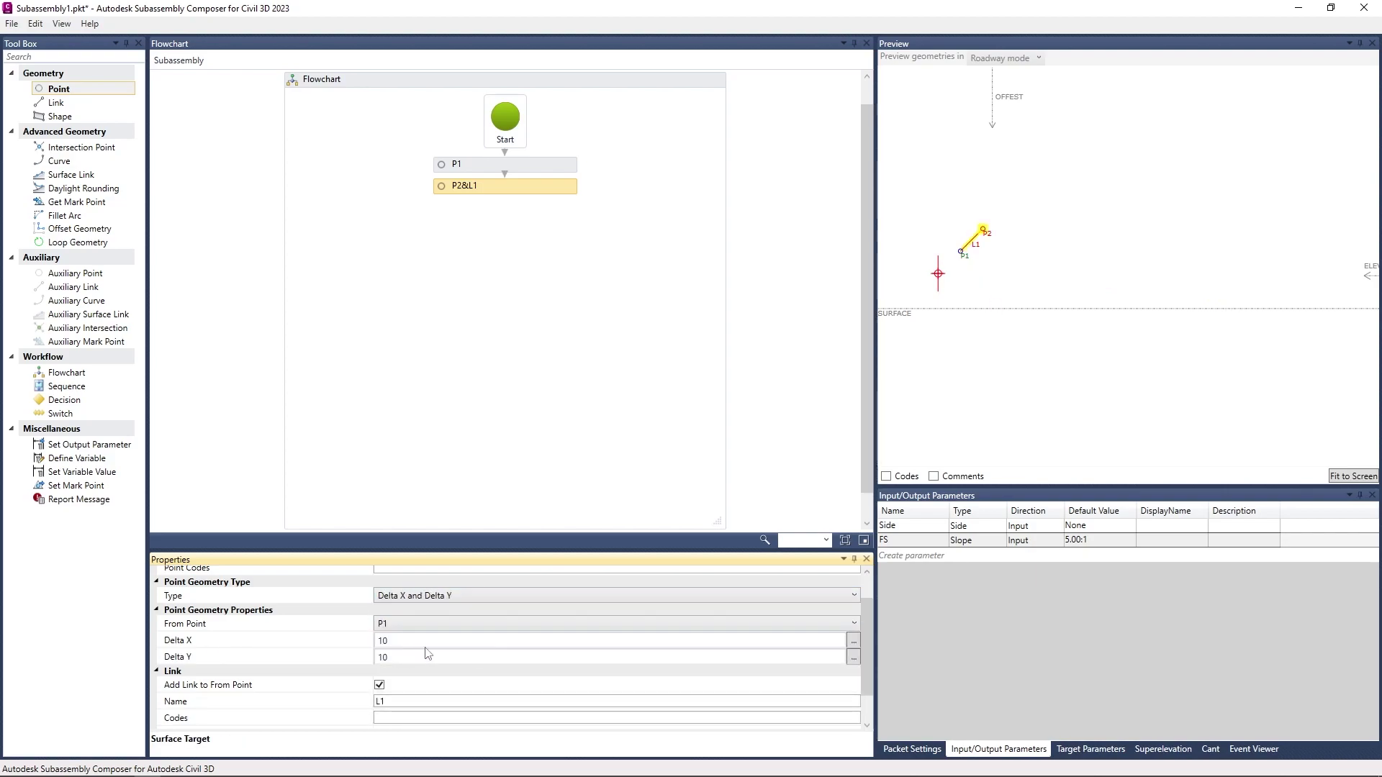
# Step: Create two input parameters named L and W
pyautogui.click(926, 560)
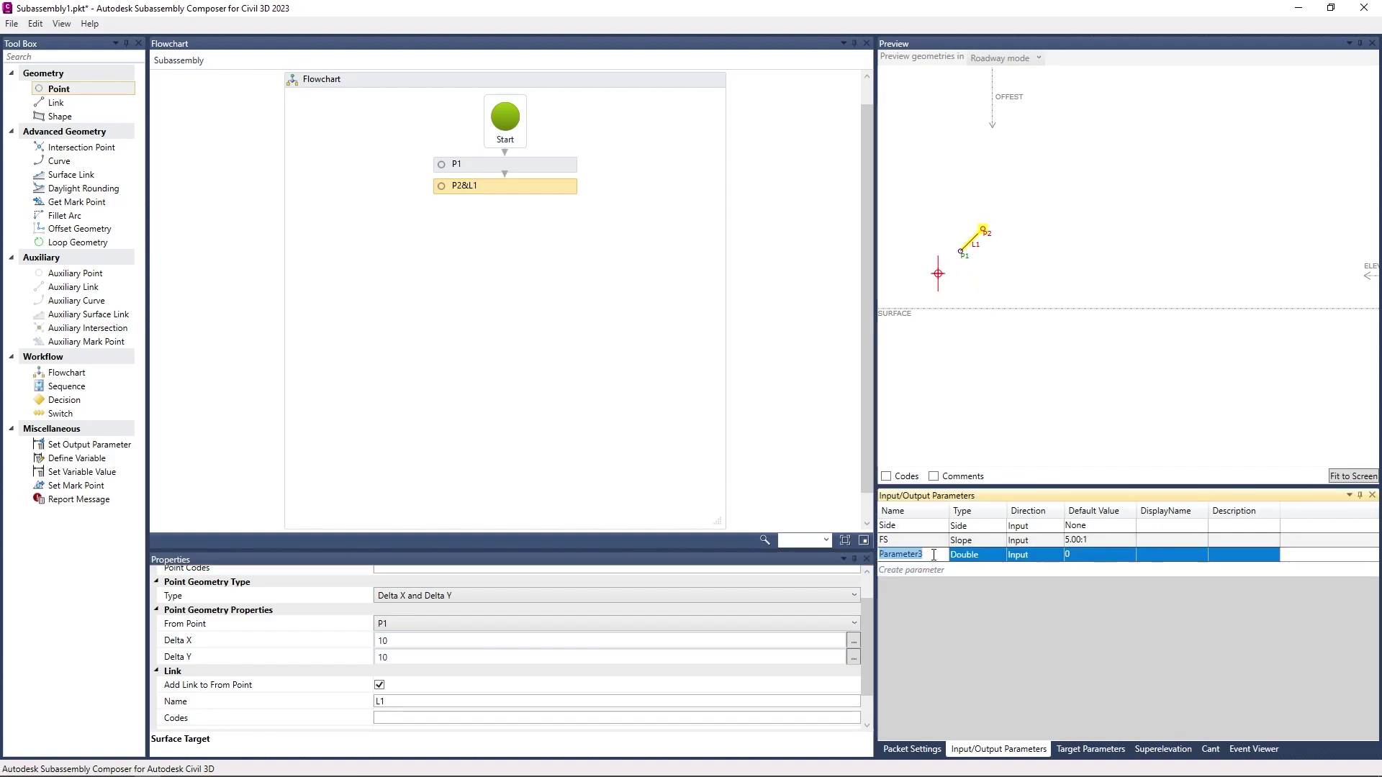
pyautogui.write('L')
pyautogui.press('Return')
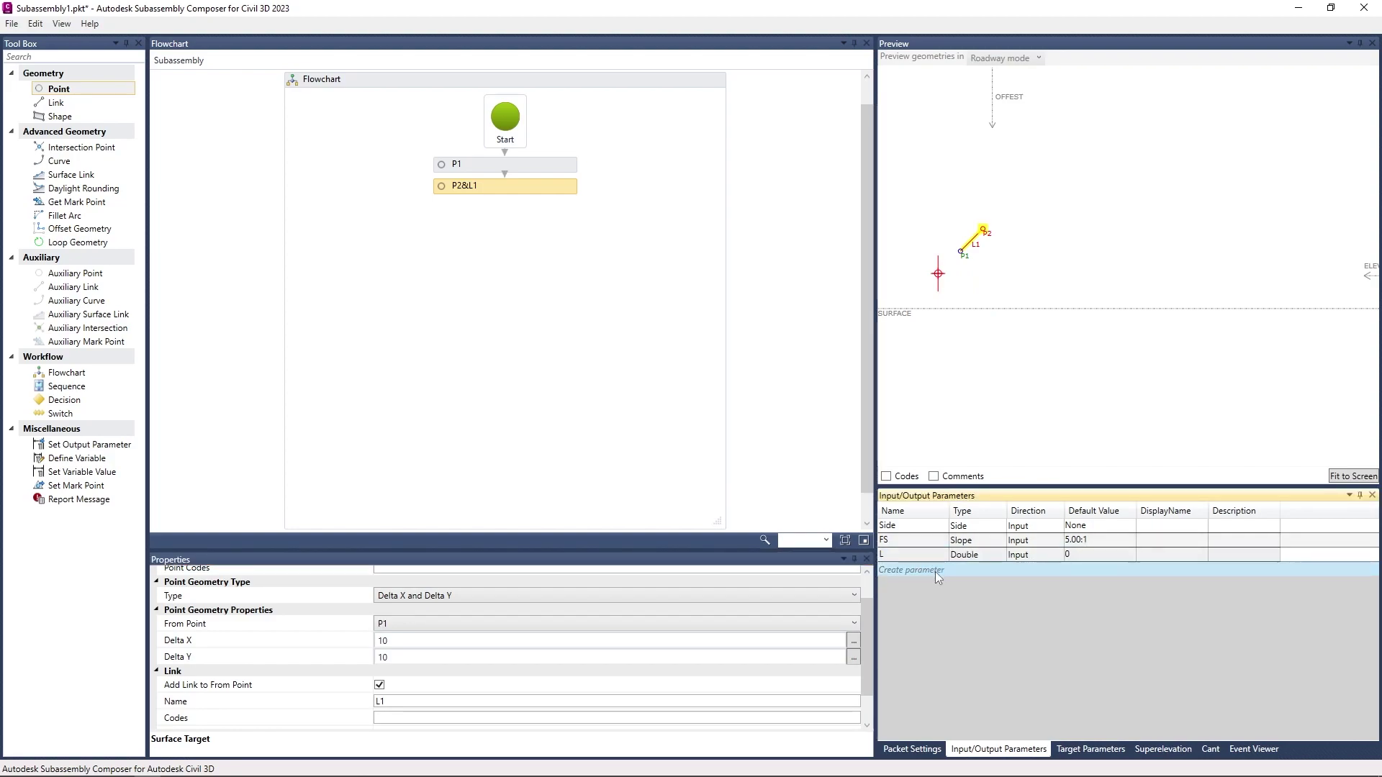
pyautogui.click(935, 571)
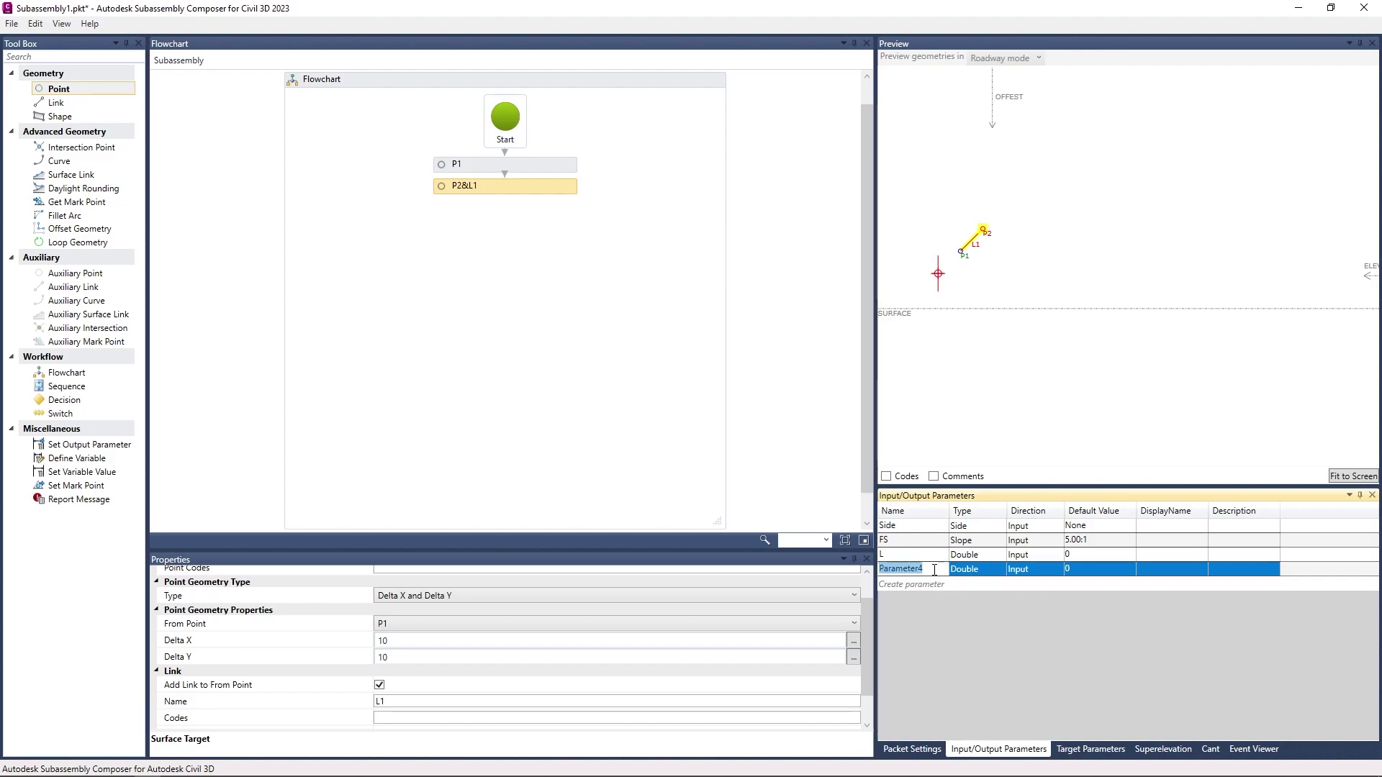
pyautogui.write('W')
pyautogui.press('Return')
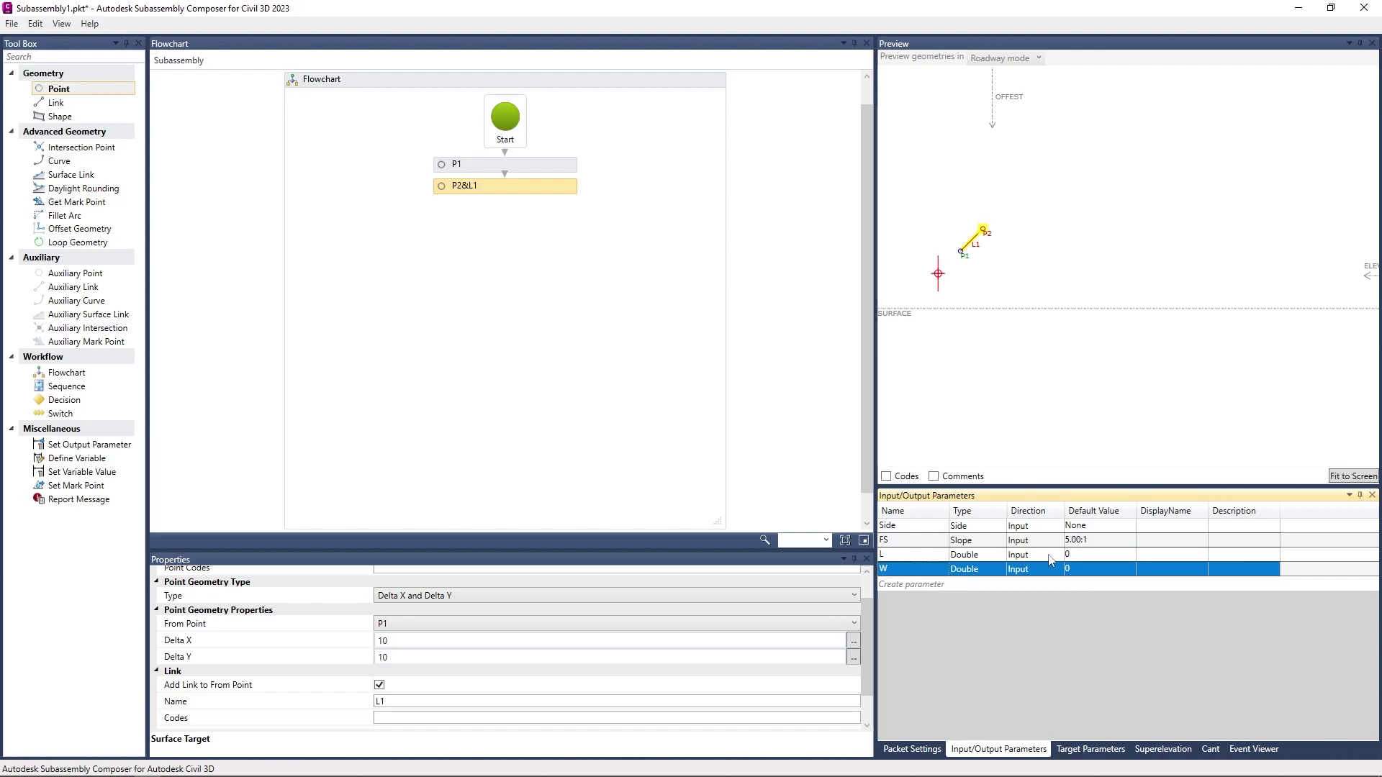
# Step: Give parameter L a default value of 5 and W a default of 10
pyautogui.click(1085, 554)
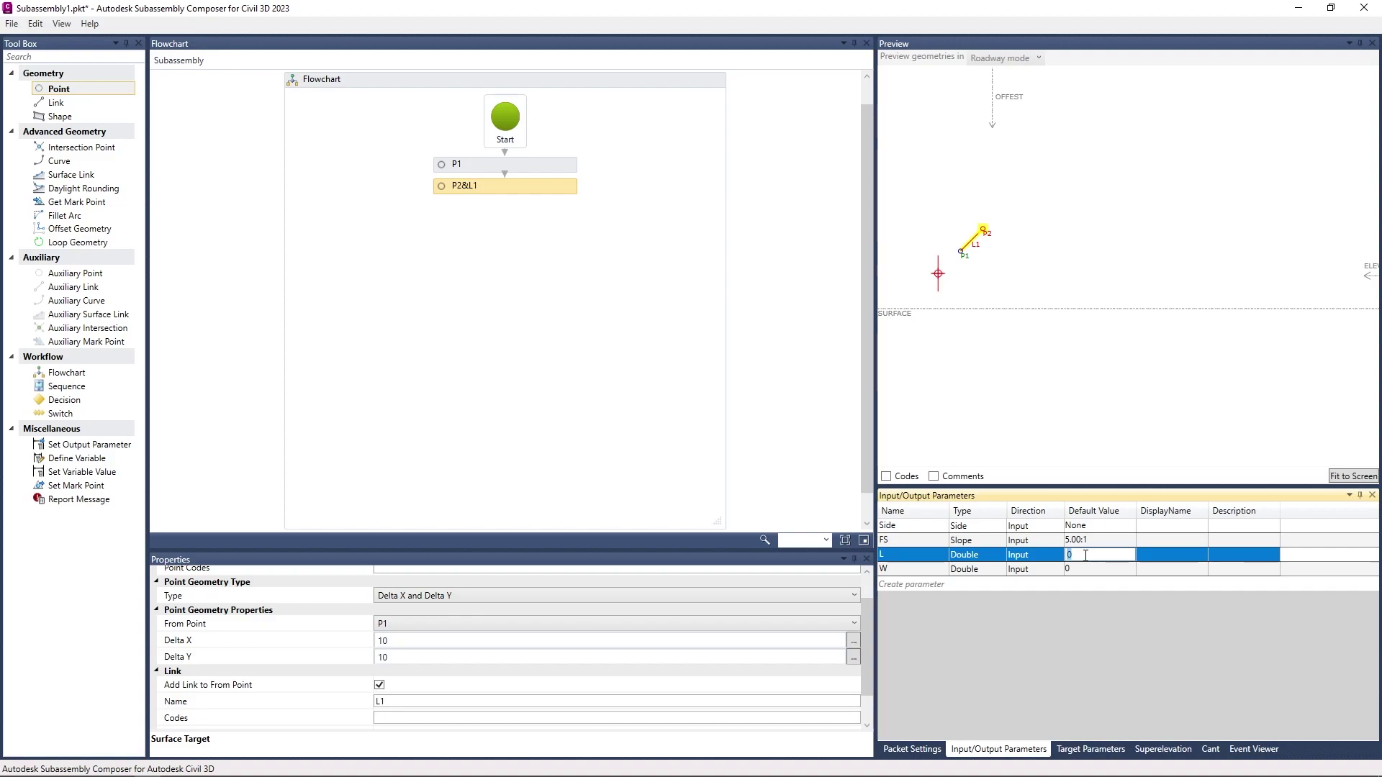
pyautogui.write('5')
pyautogui.click(1085, 568)
pyautogui.write('10')
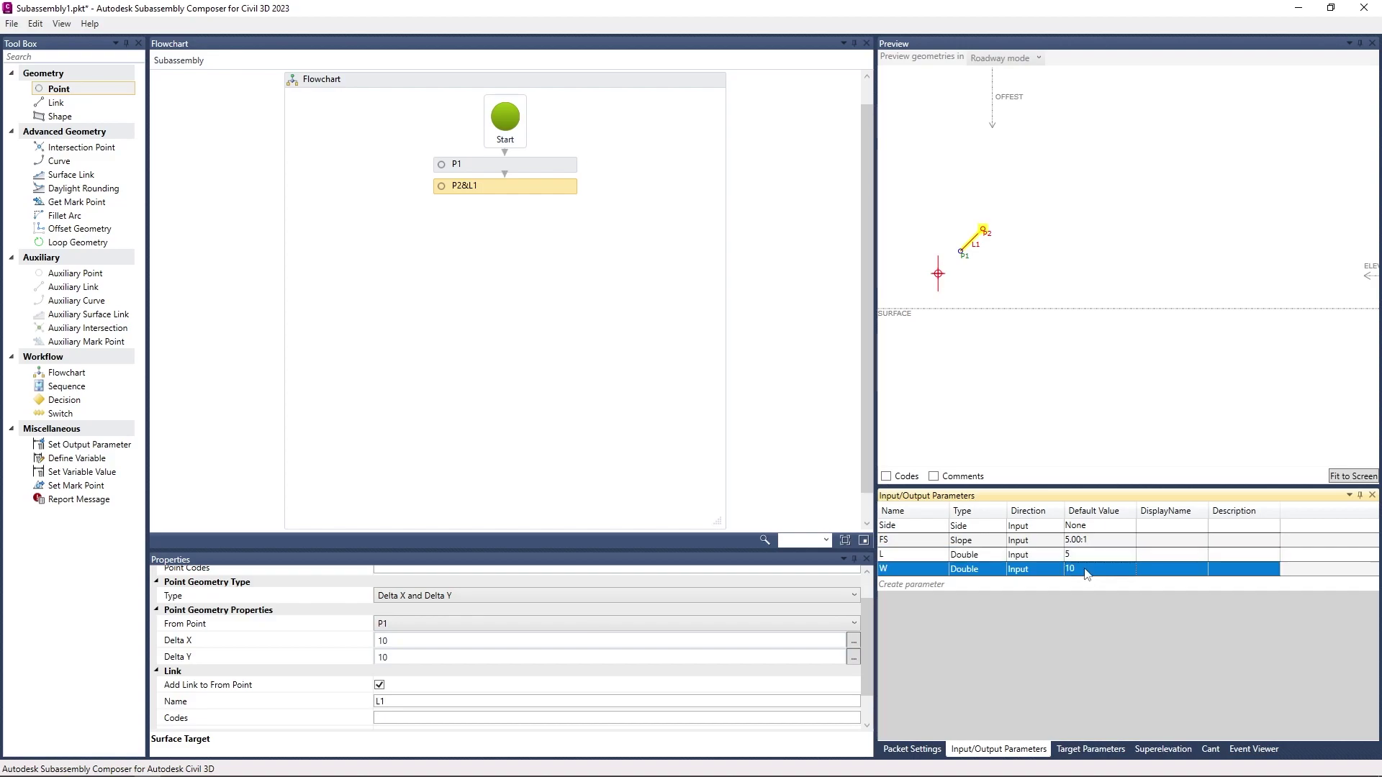
pyautogui.click(398, 640)
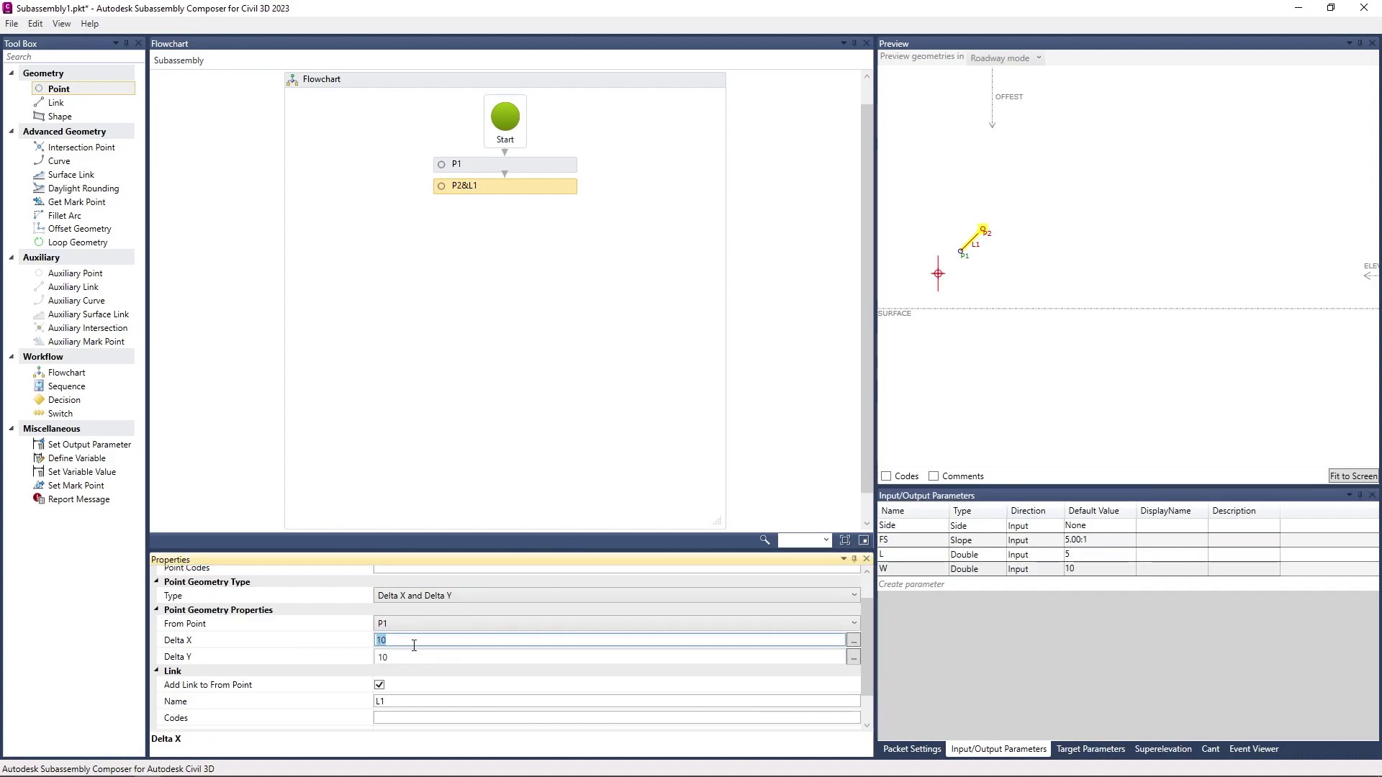
# Step: Drive P2's Delta X with parameter L and reselect the P2&L1 step
pyautogui.write('L')
pyautogui.click(414, 653)
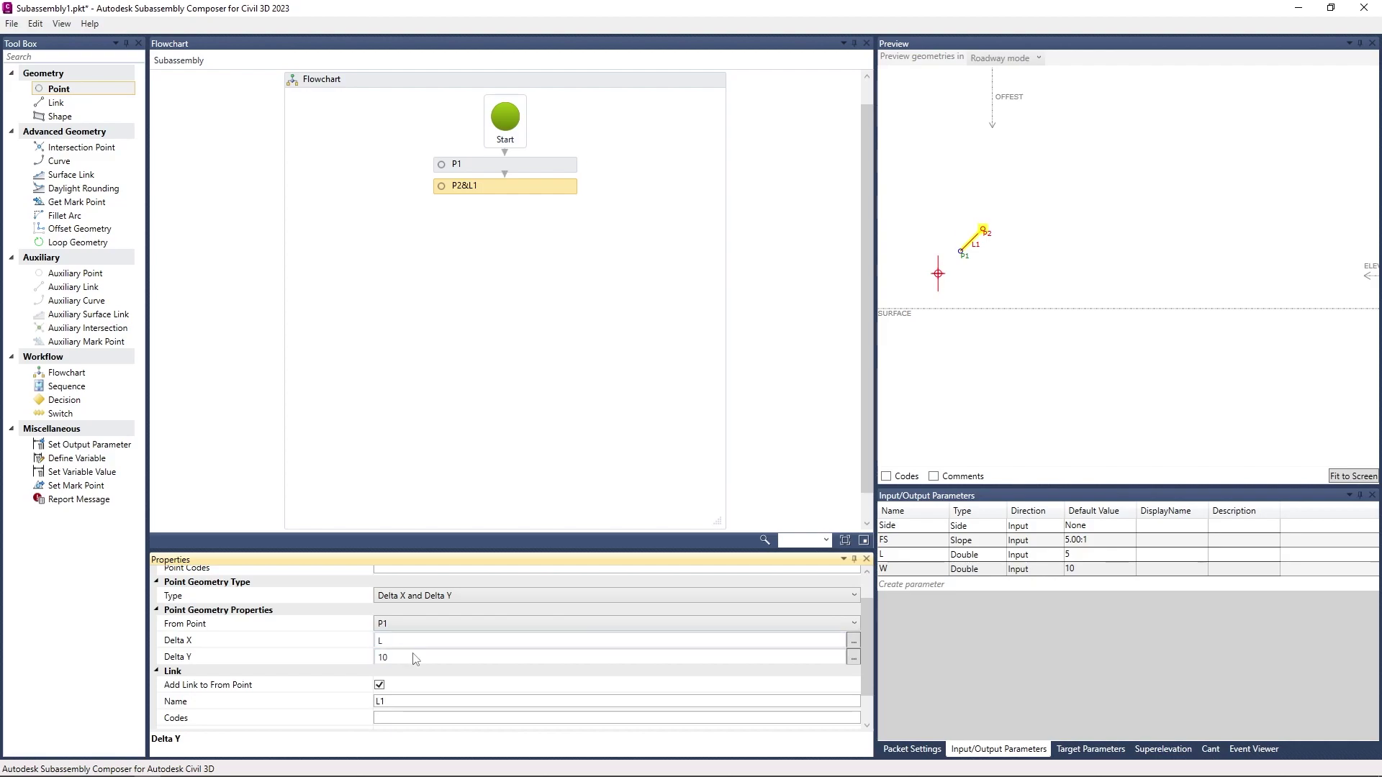
pyautogui.write('W')
pyautogui.click(573, 401)
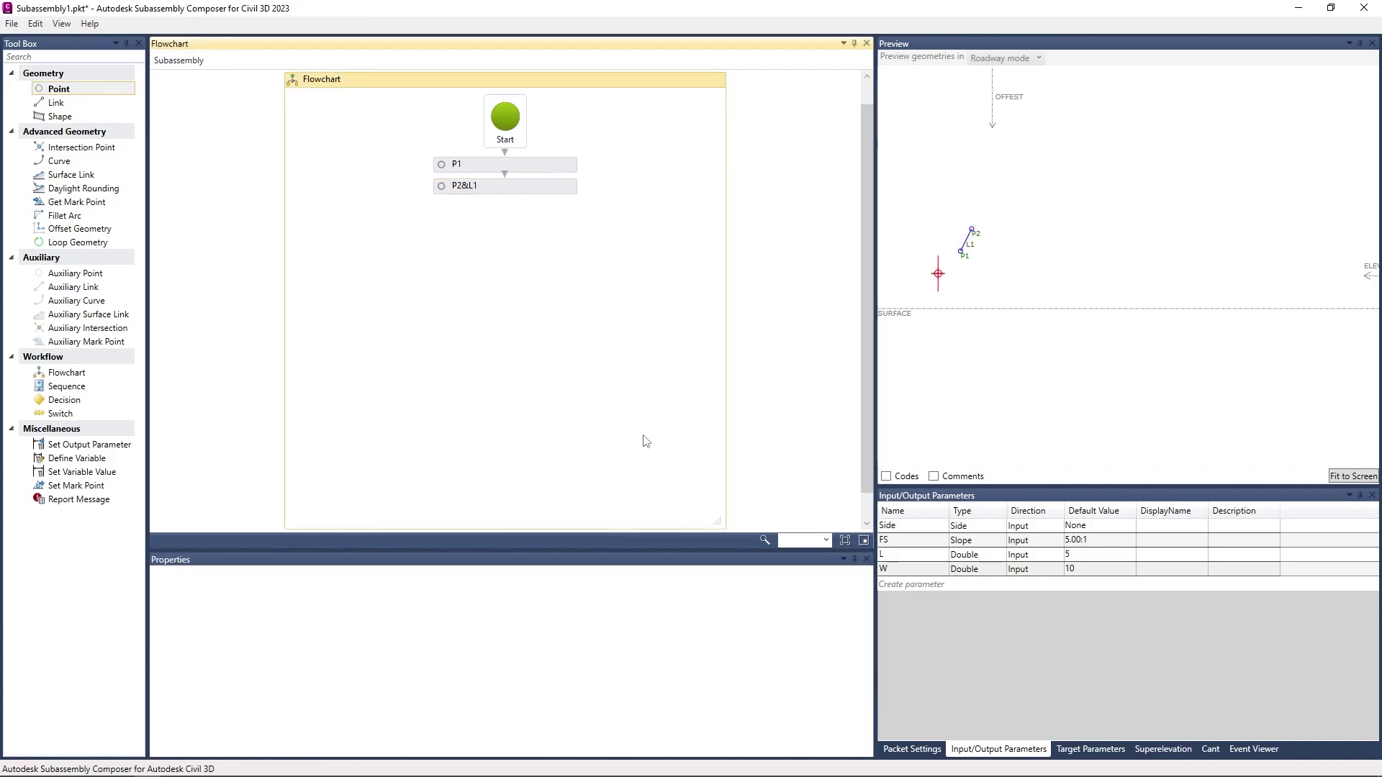
pyautogui.moveTo(1001, 323); pyautogui.dragTo(1037, 333)
pyautogui.click(552, 188)
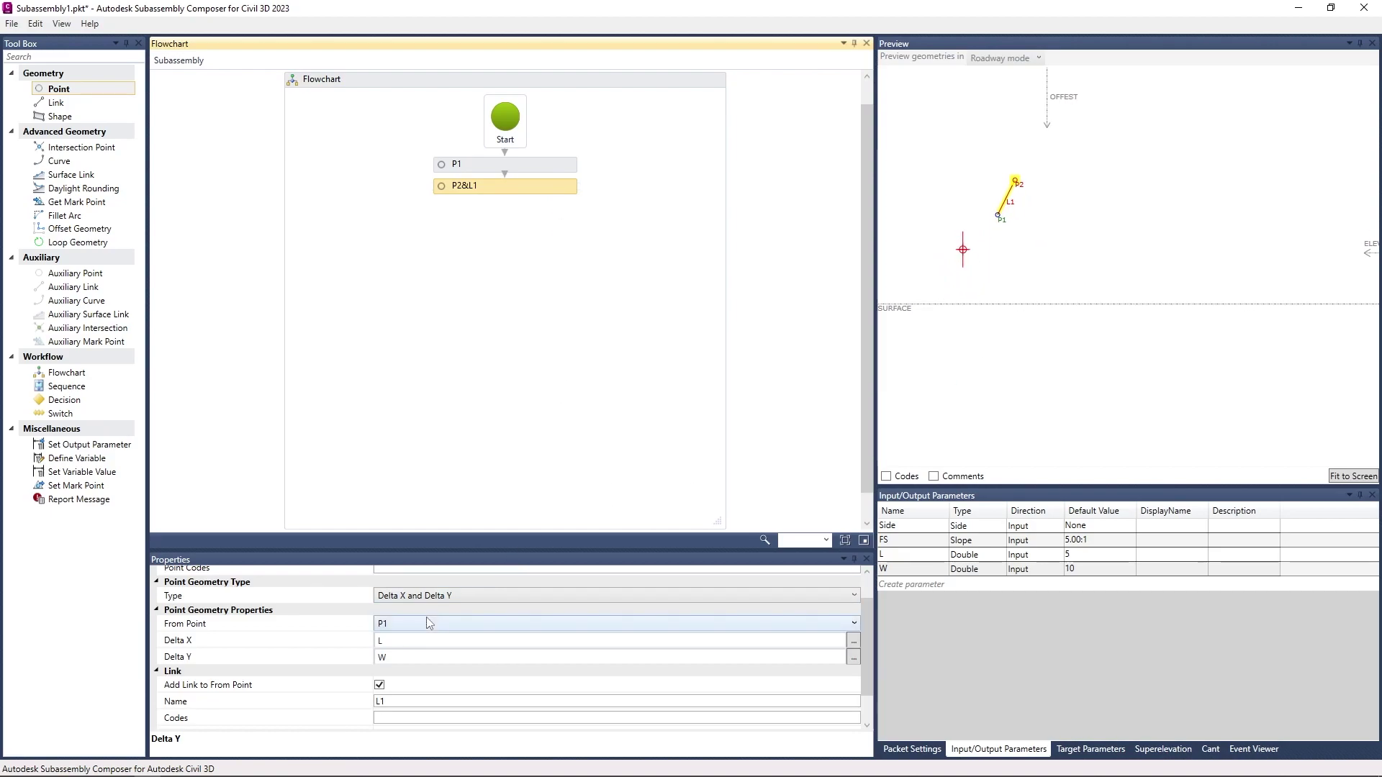
# Step: Change L's default value to 10, then raise it to 15
pyautogui.doubleClick(1085, 556)
pyautogui.write('10')
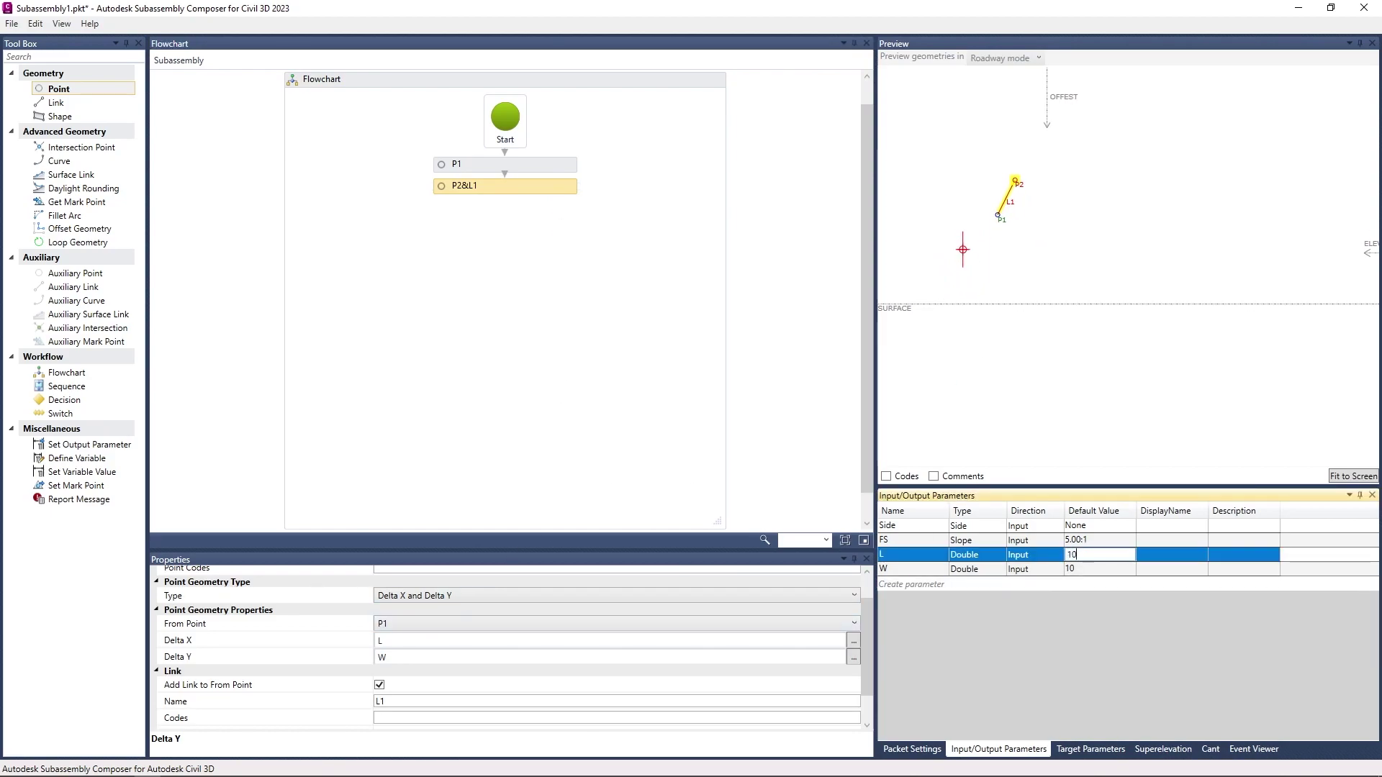
pyautogui.press('Return')
pyautogui.click(1112, 302)
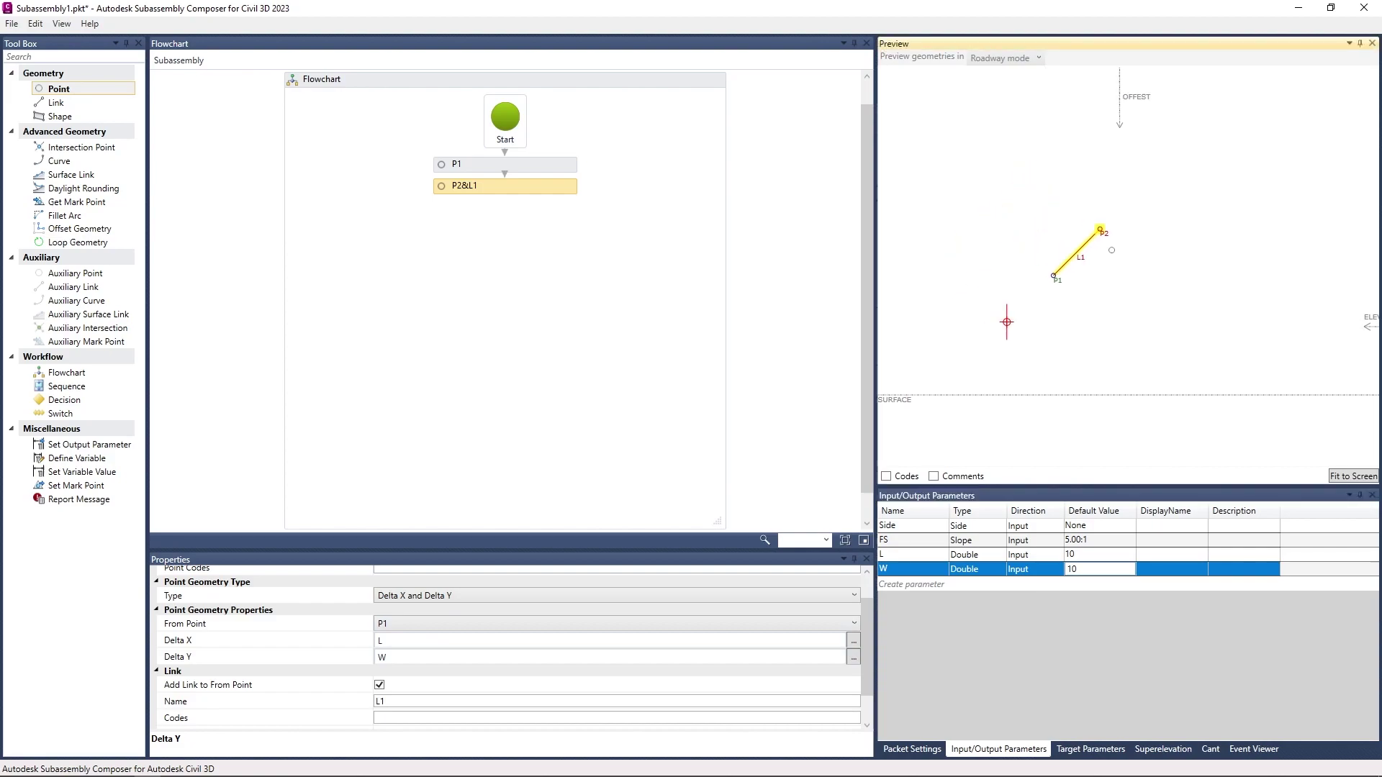
pyautogui.doubleClick(1088, 554)
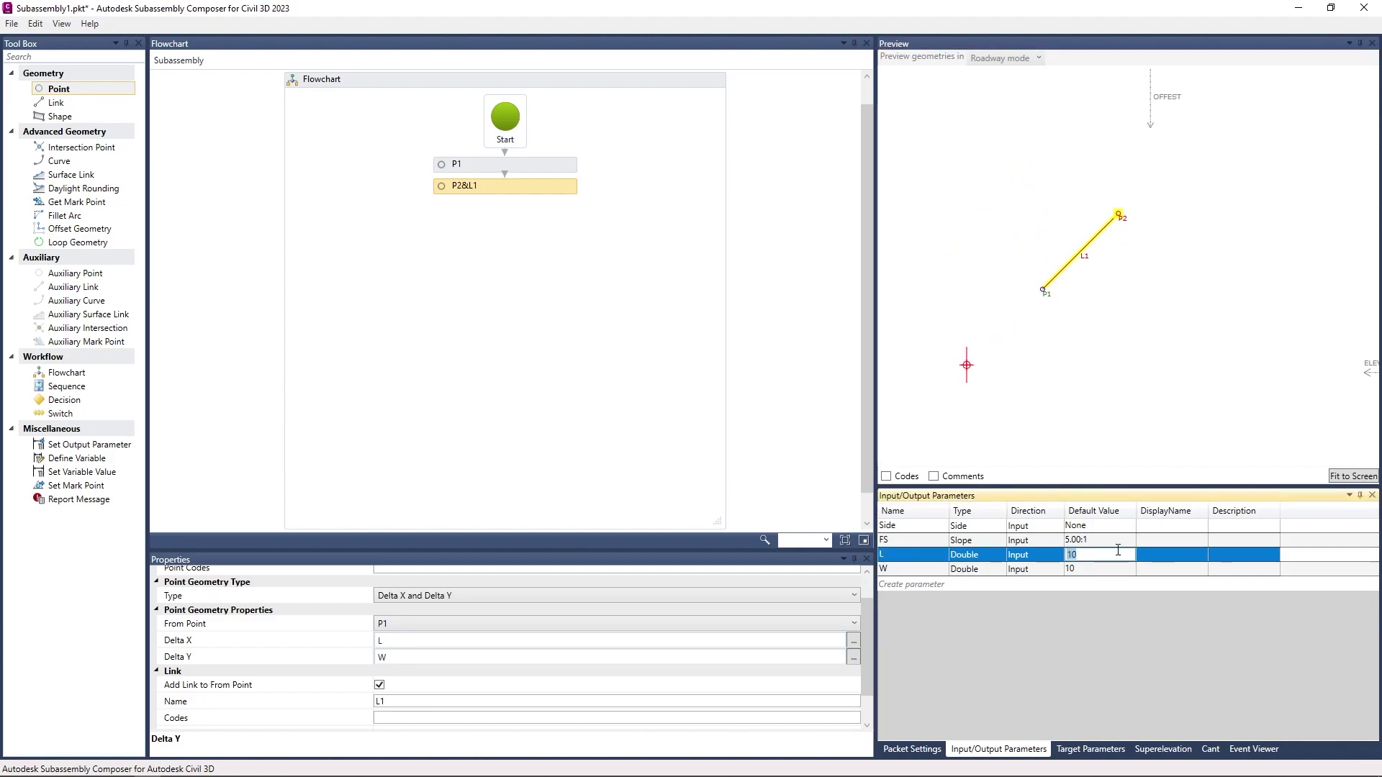
pyautogui.write('15')
pyautogui.press('Return')
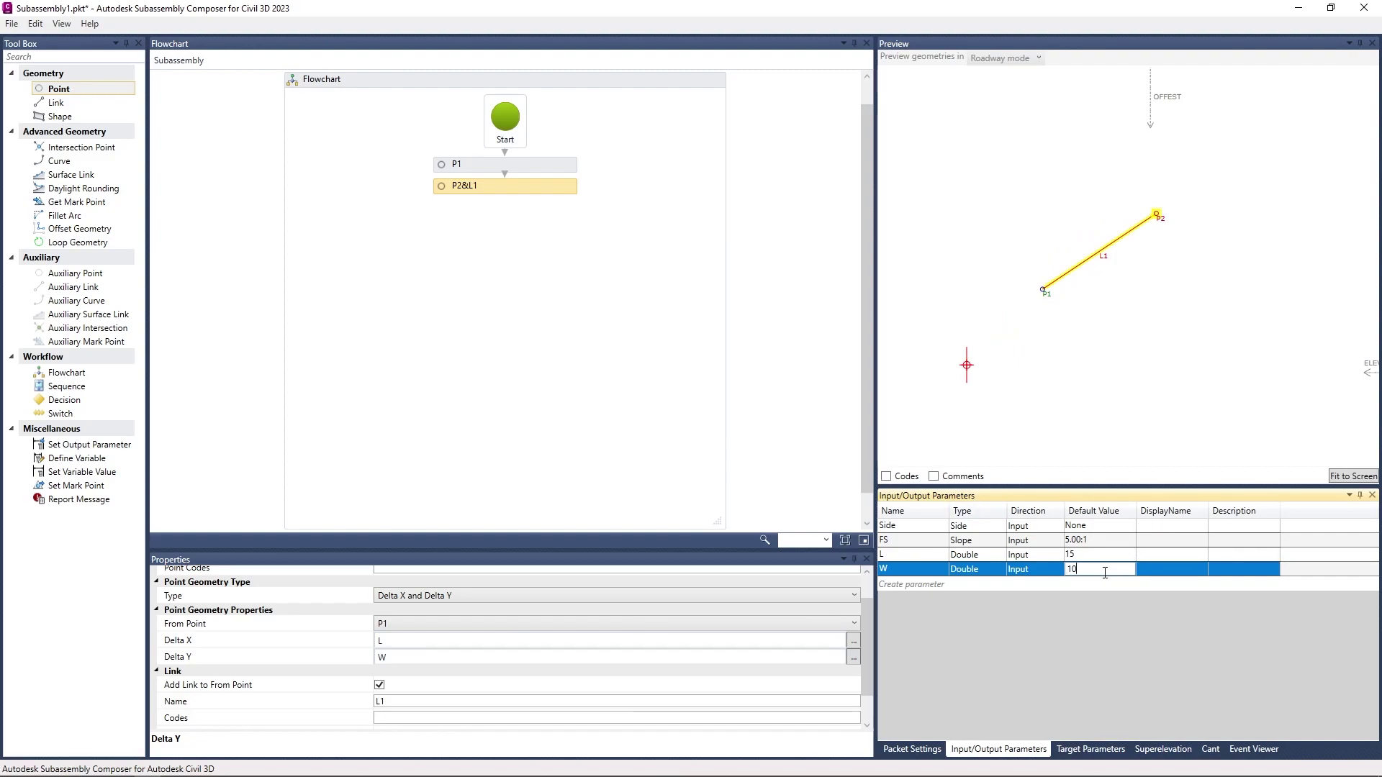
pyautogui.doubleClick(1104, 573)
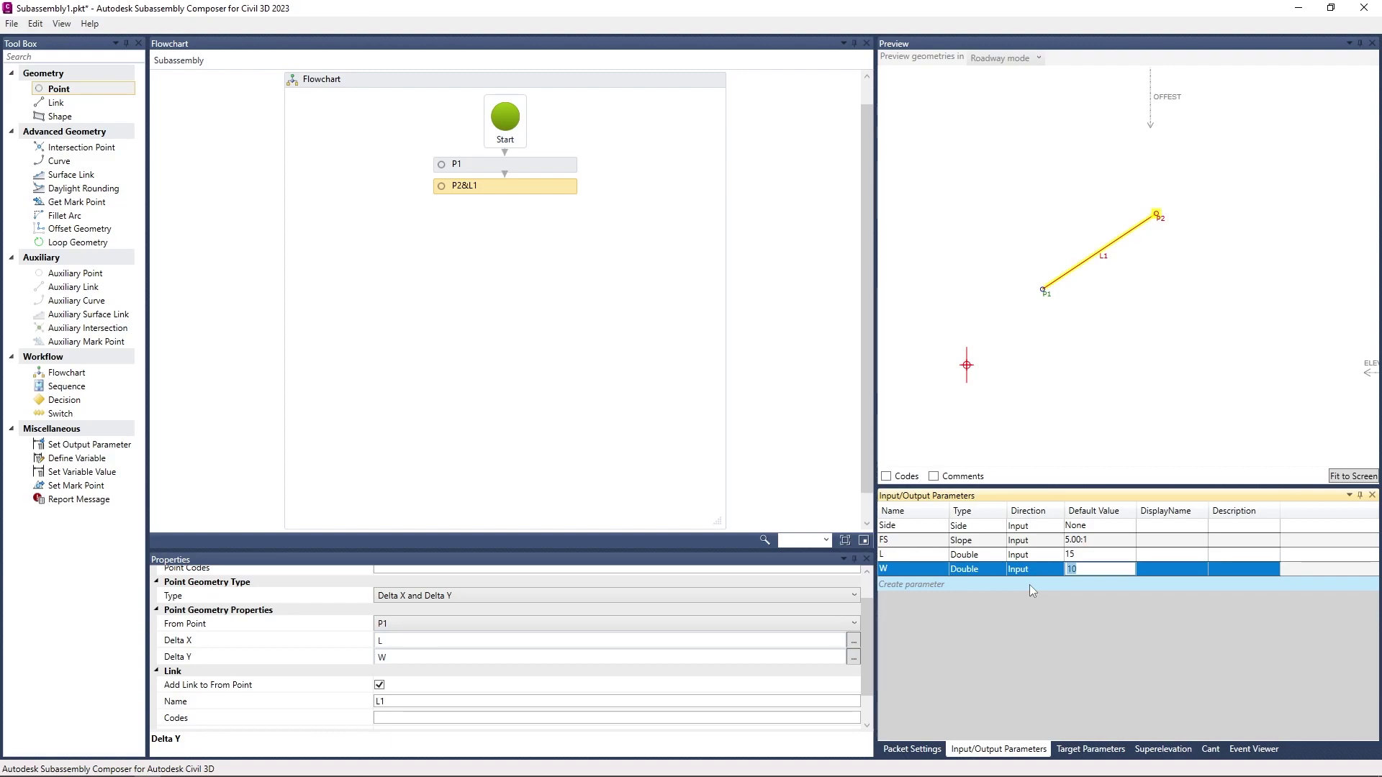
# Step: Temporarily set P2's Delta X to 10, then set it back to L
pyautogui.click(411, 641)
pyautogui.press('BackSpace')
pyautogui.write('1')
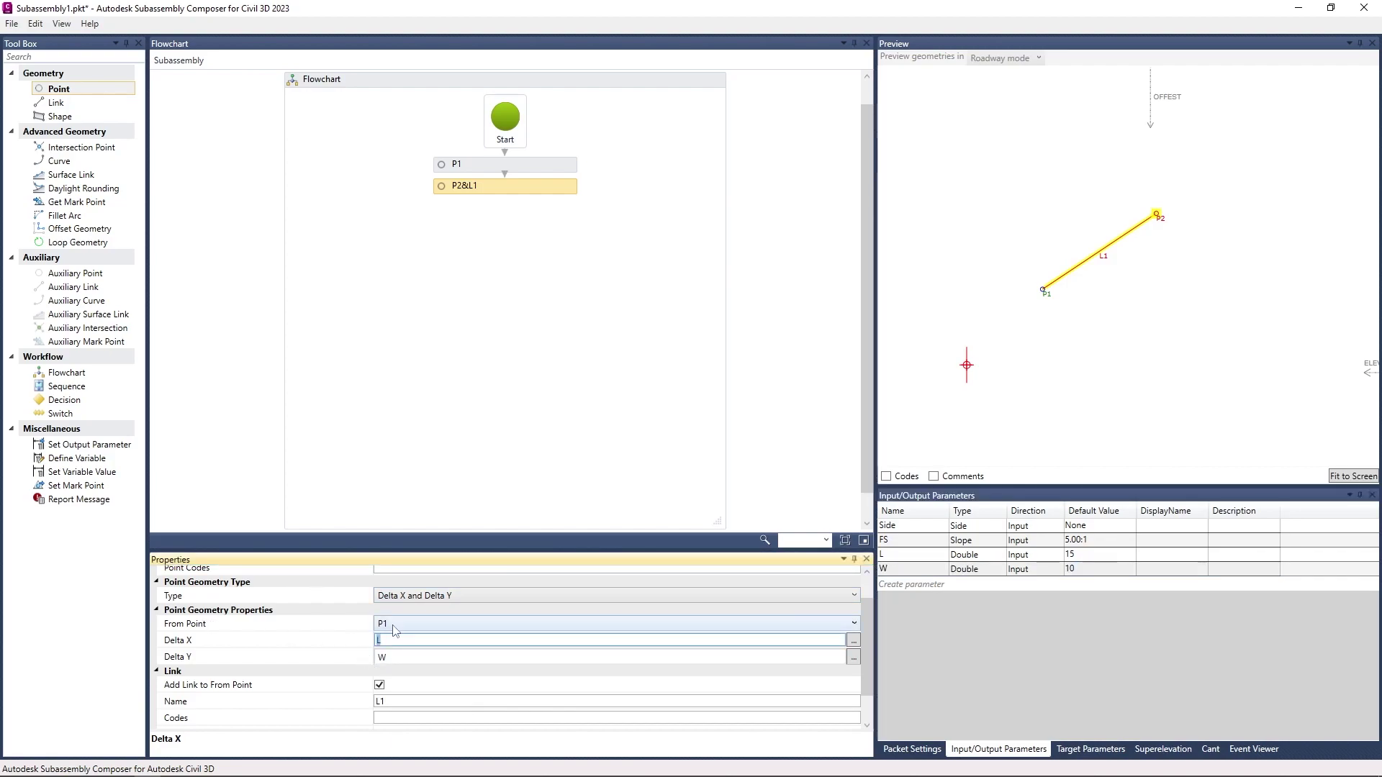
pyautogui.write('0')
pyautogui.press('Return')
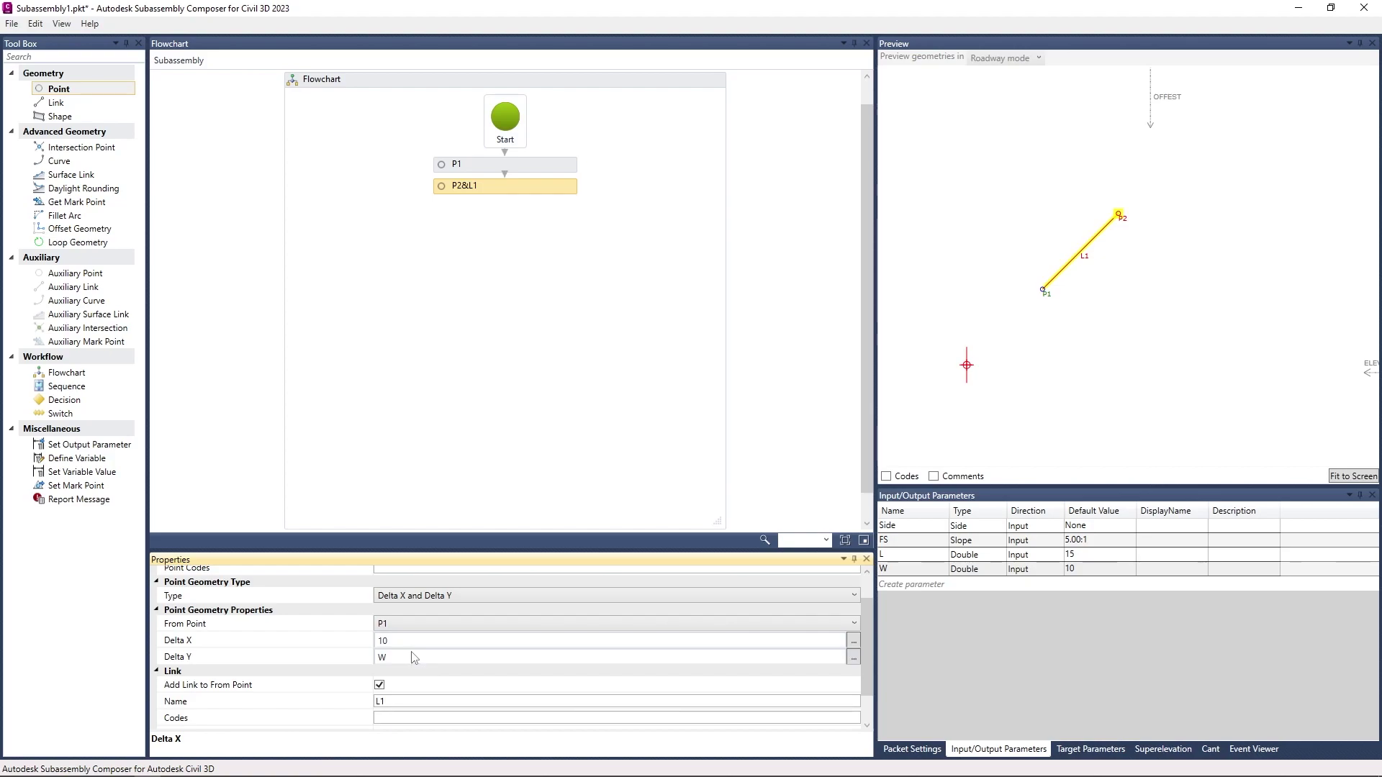
pyautogui.click(399, 640)
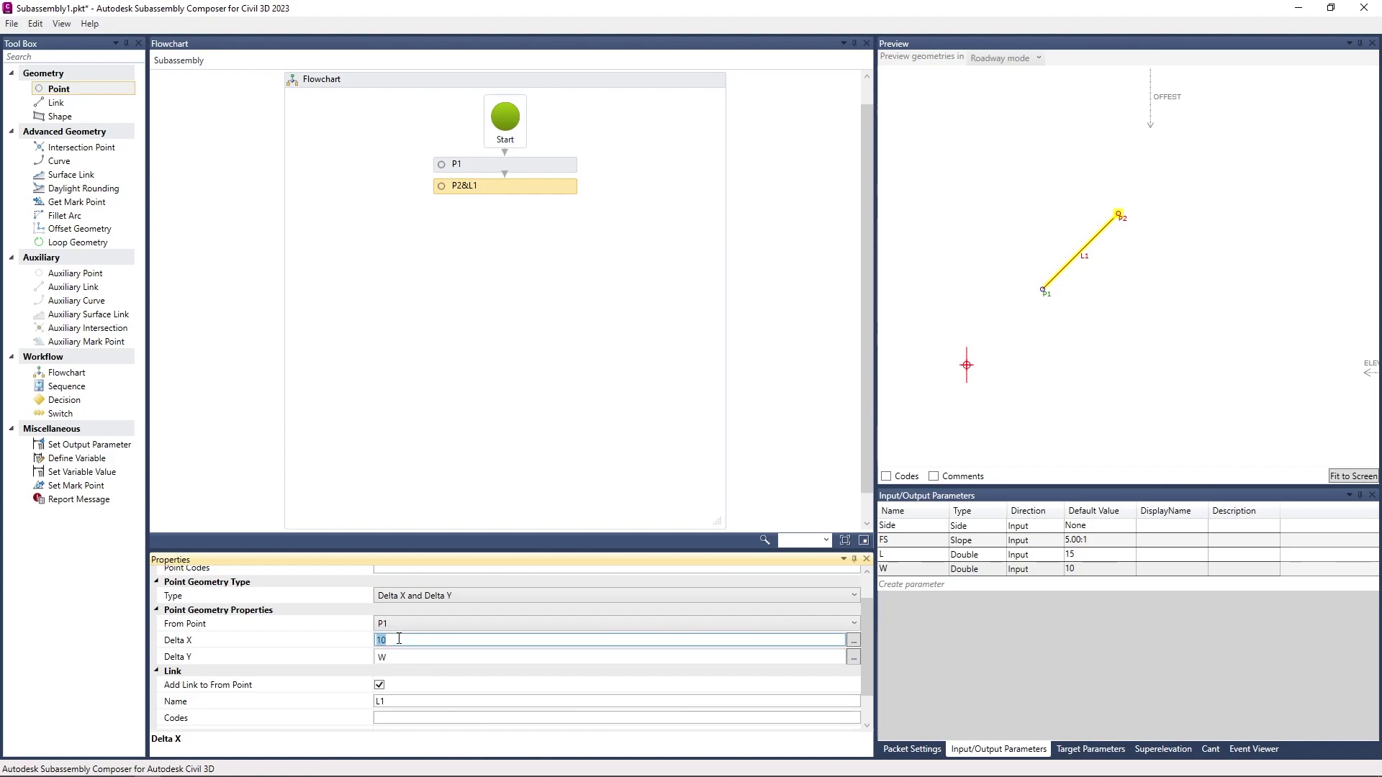
pyautogui.write('L')
pyautogui.press('Return')
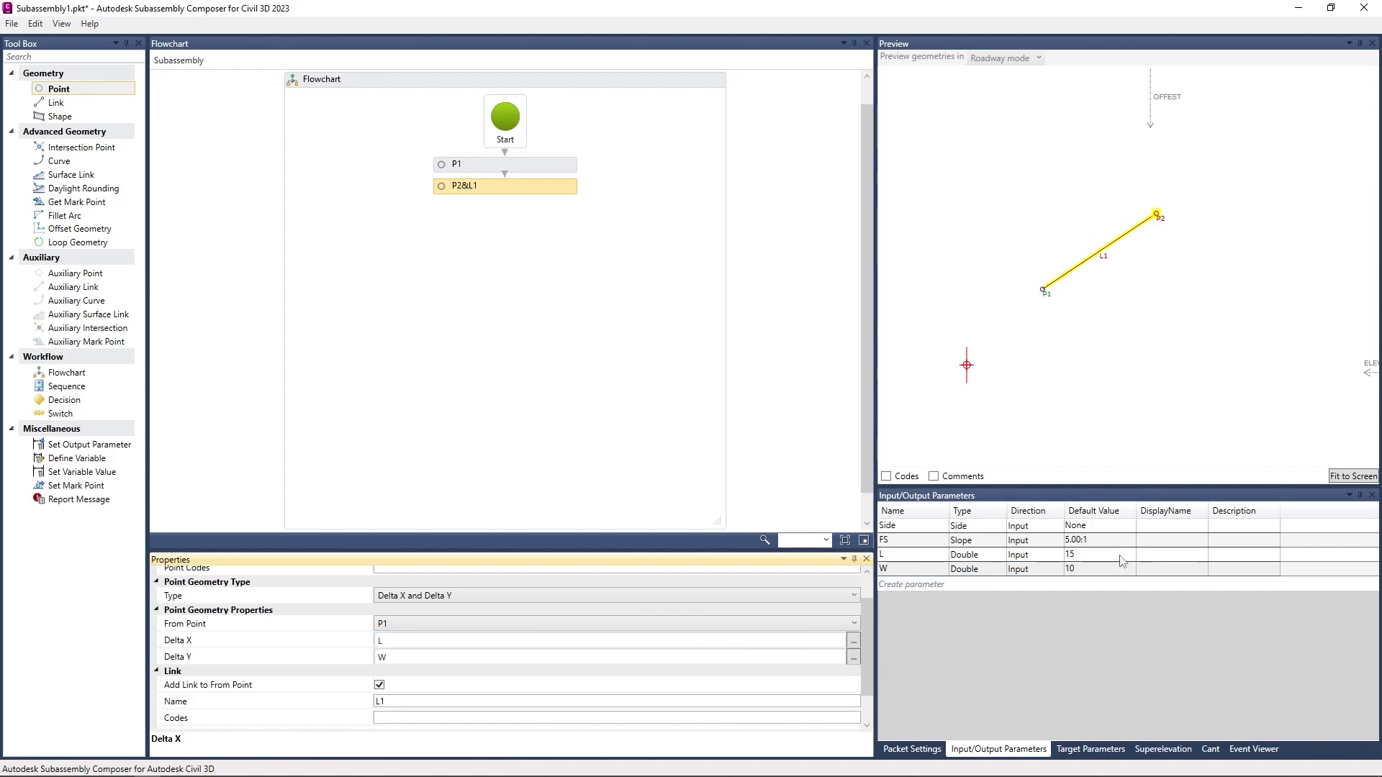
# Step: Set L's default value back to 10 and check the preview
pyautogui.click(1097, 557)
pyautogui.write('10')
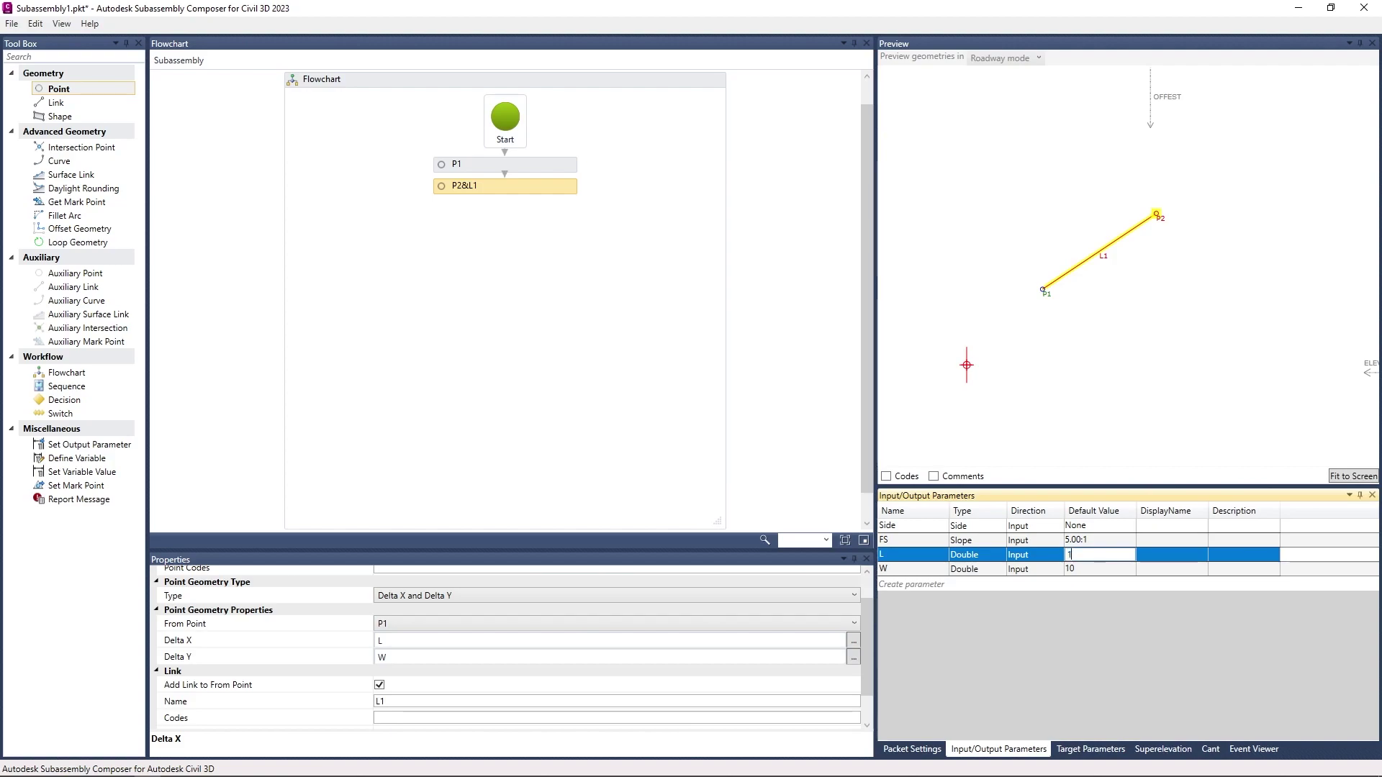
pyautogui.press('Return')
pyautogui.click(1105, 430)
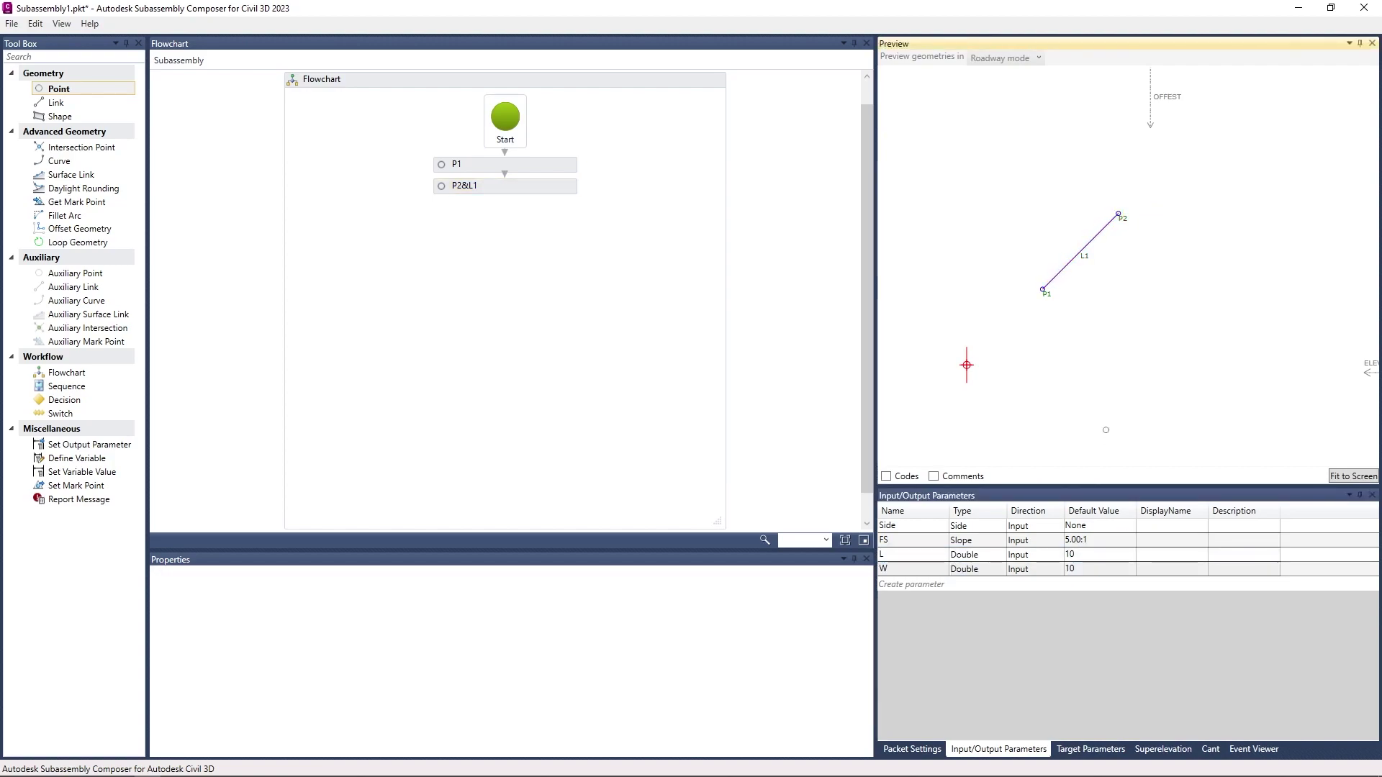